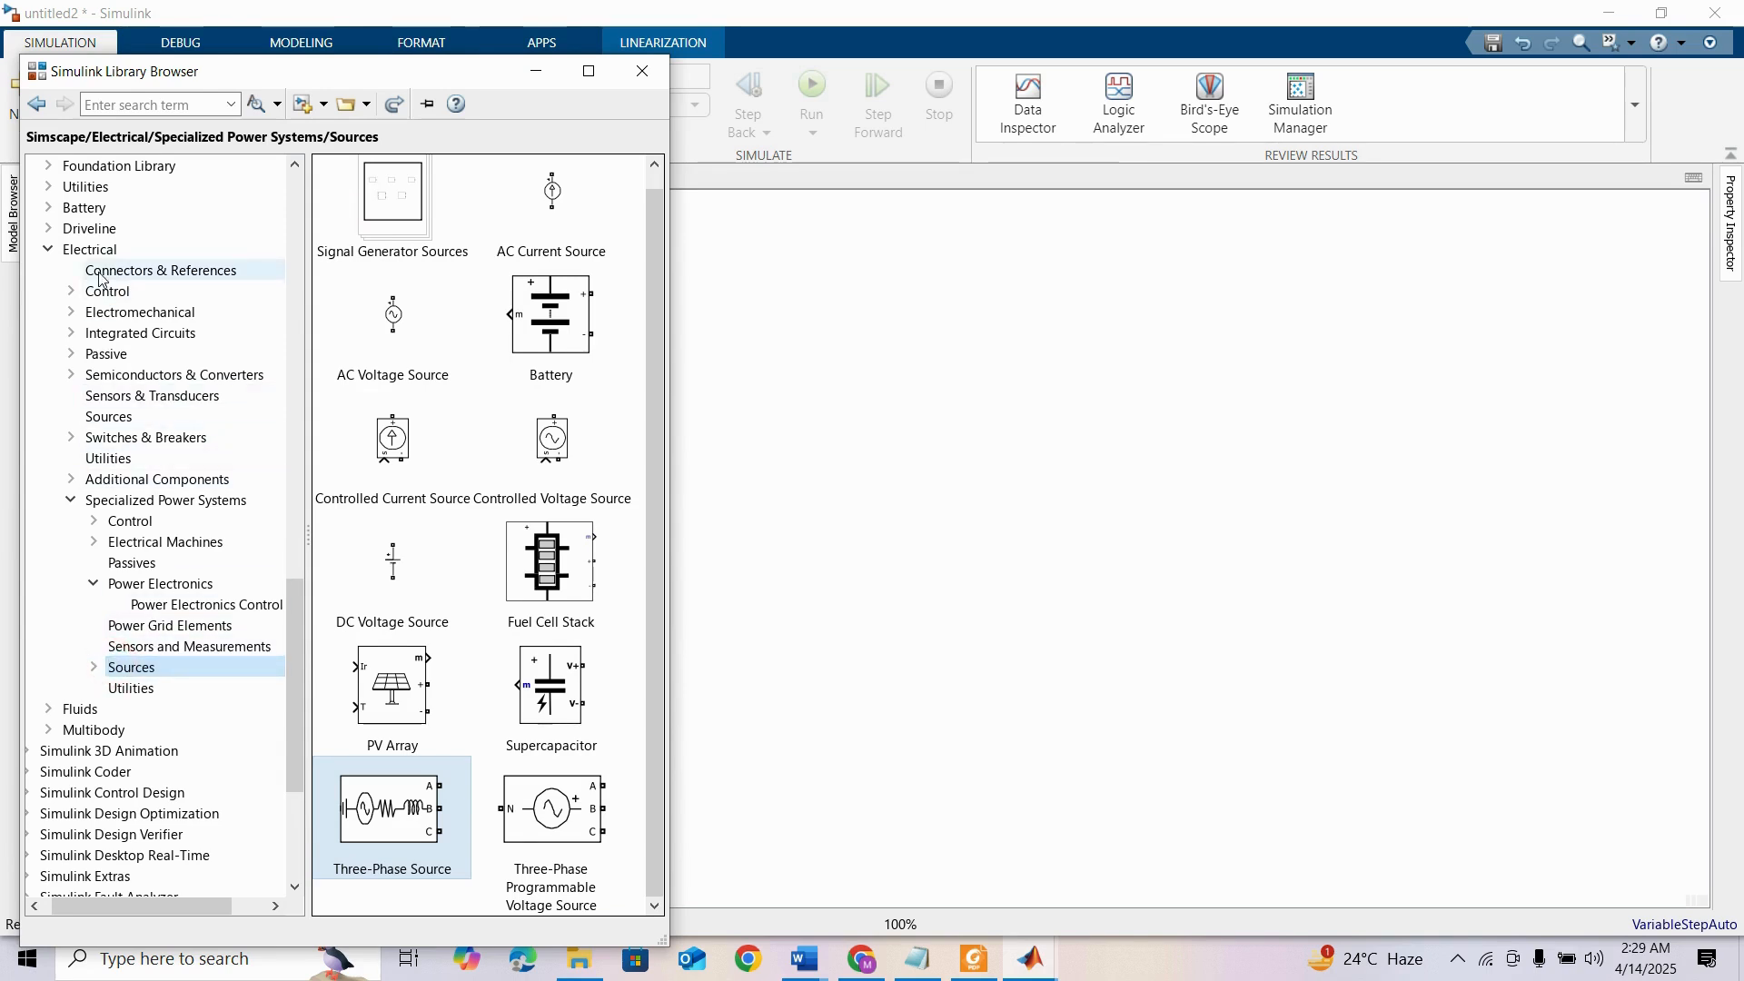
Add a Three-Phase Source block from Specialized Power Systems Sources to the model and keep the library browser on top
{"action": "scroll", "coordinate": [136, 263], "scroll_direction": "up", "scroll_amount": 3}
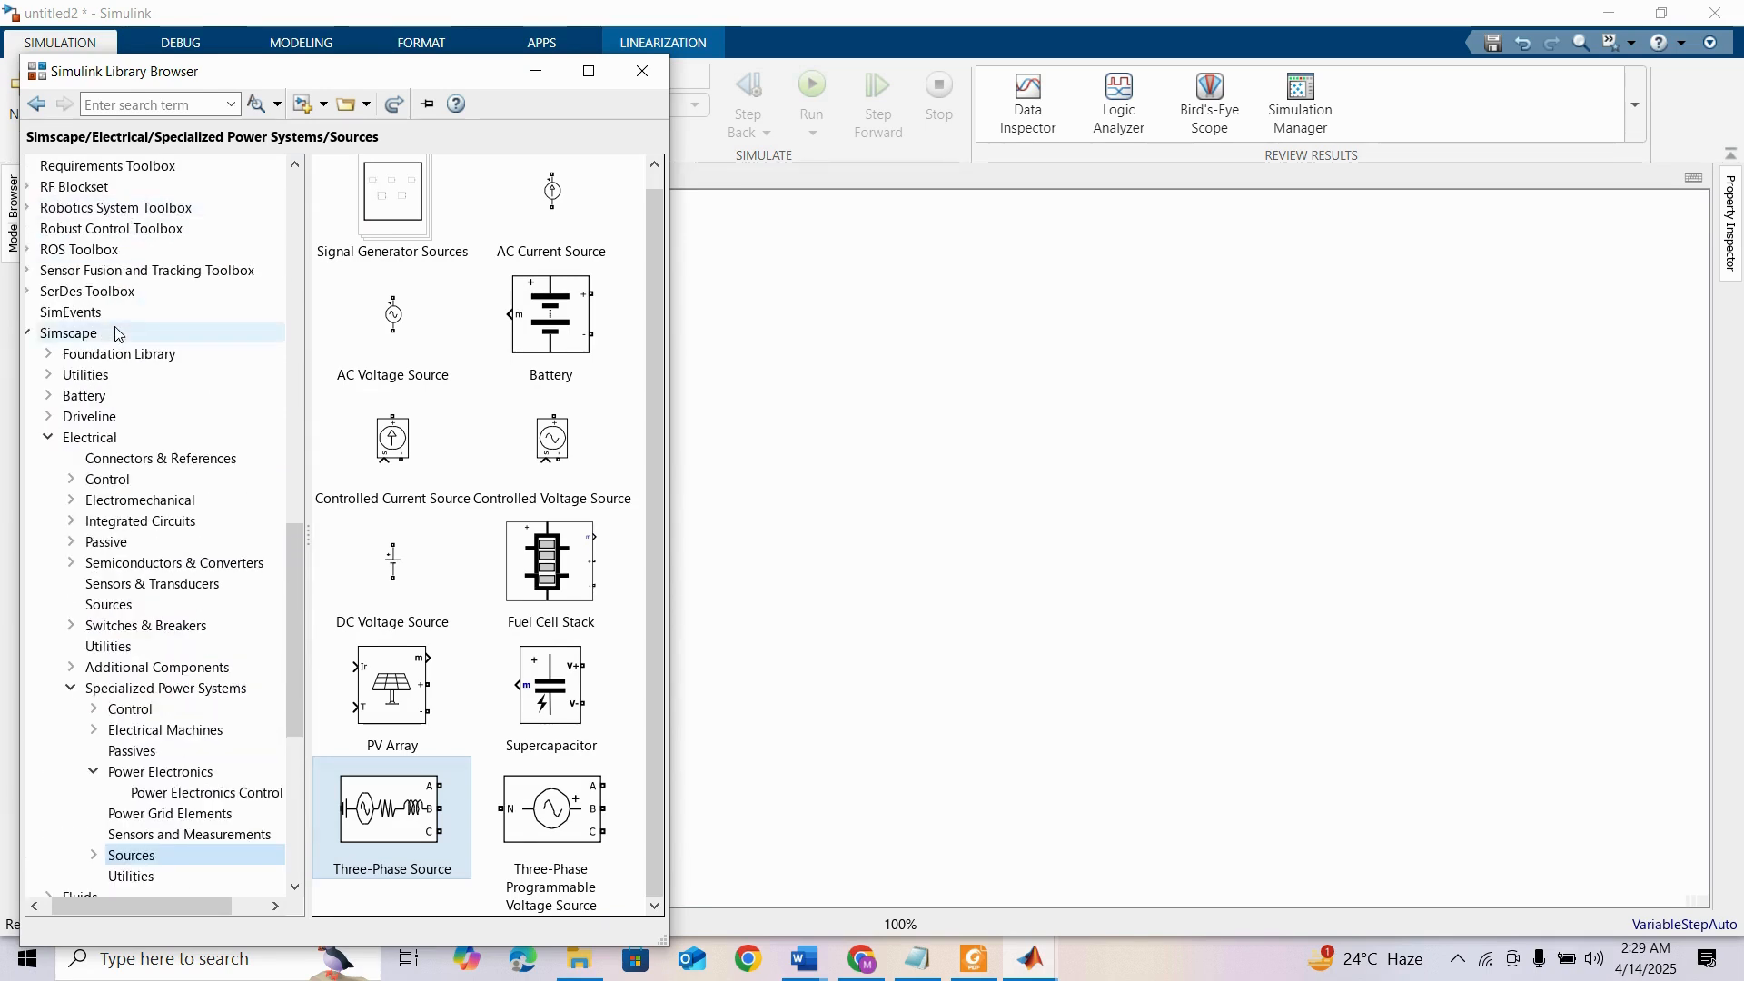
{"action": "scroll", "coordinate": [128, 383], "scroll_direction": "down", "scroll_amount": 3}
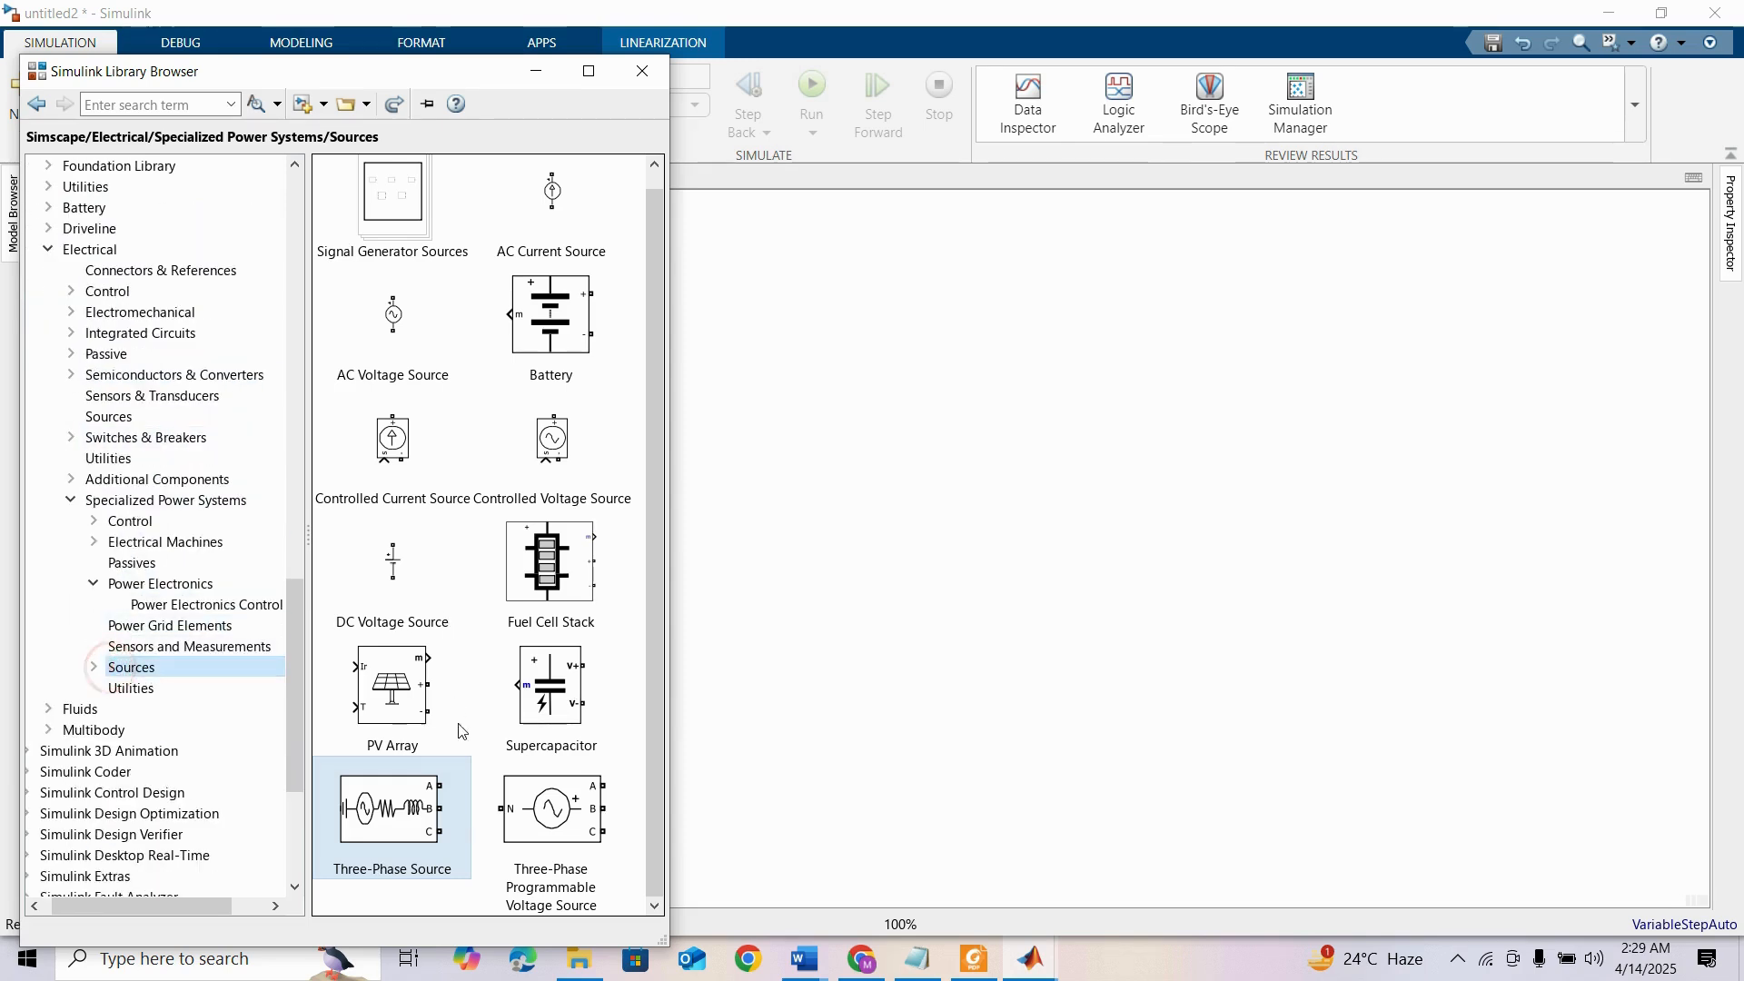
{"action": "left_click_drag", "start_coordinate": [379, 827], "coordinate": [763, 449]}
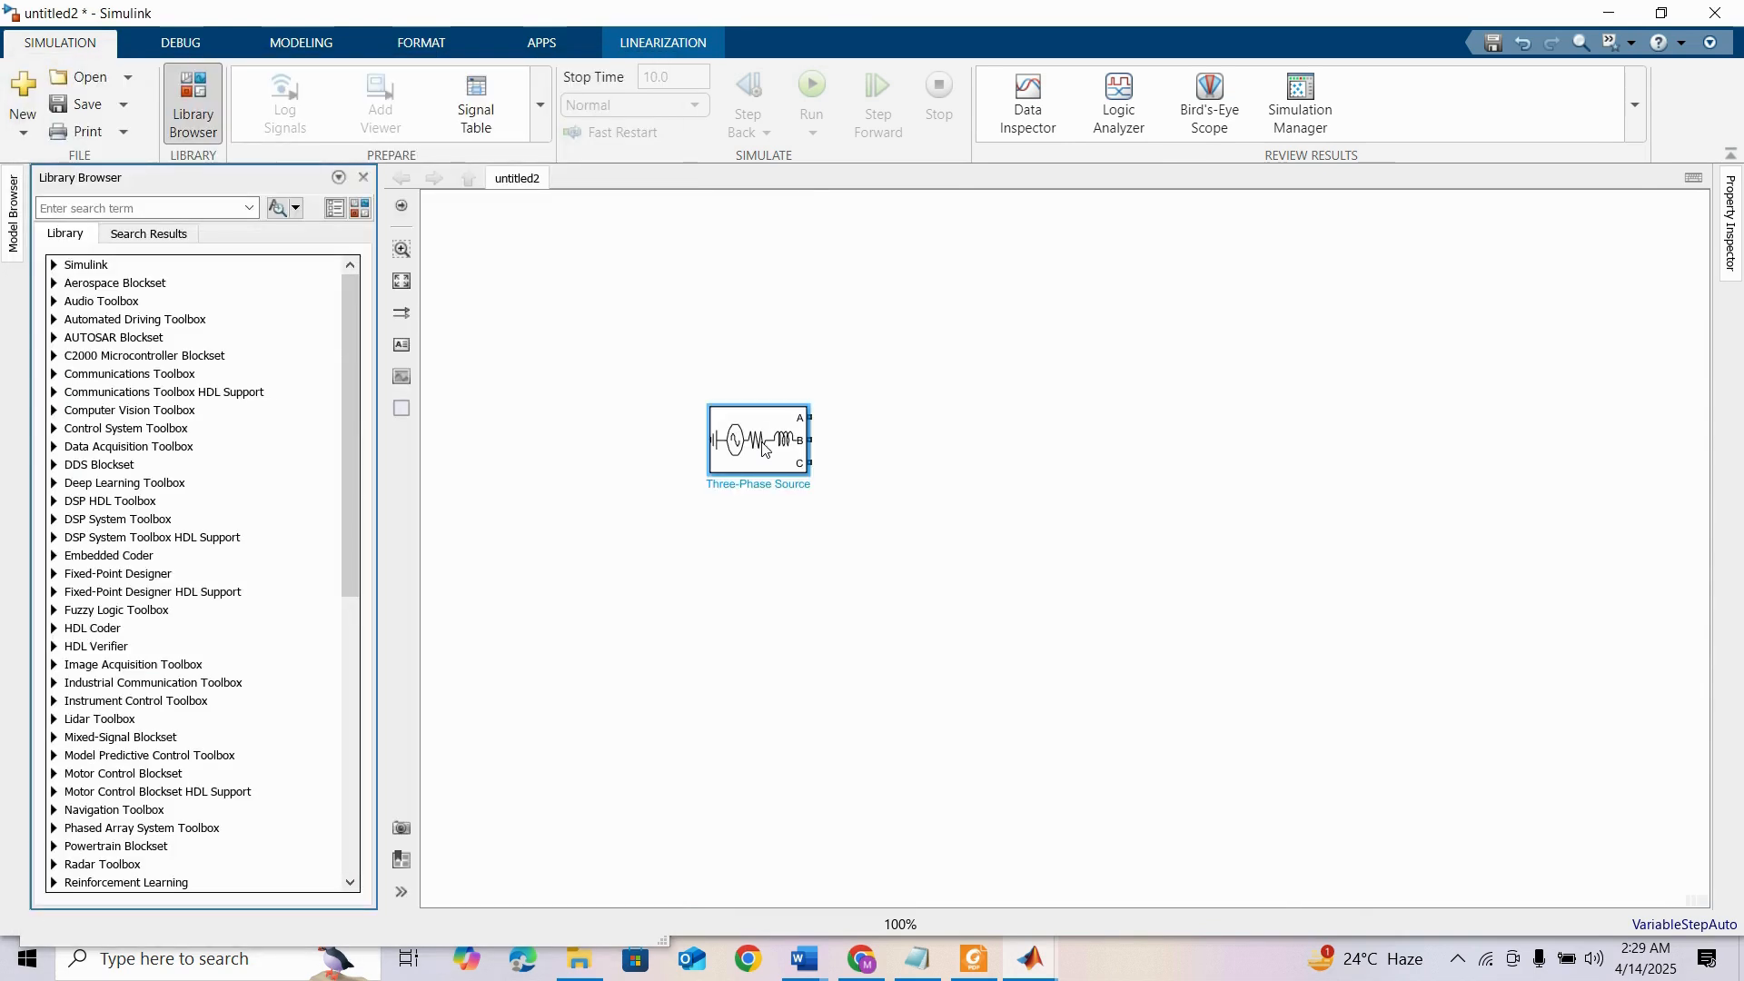
{"action": "left_click", "coordinate": [359, 208]}
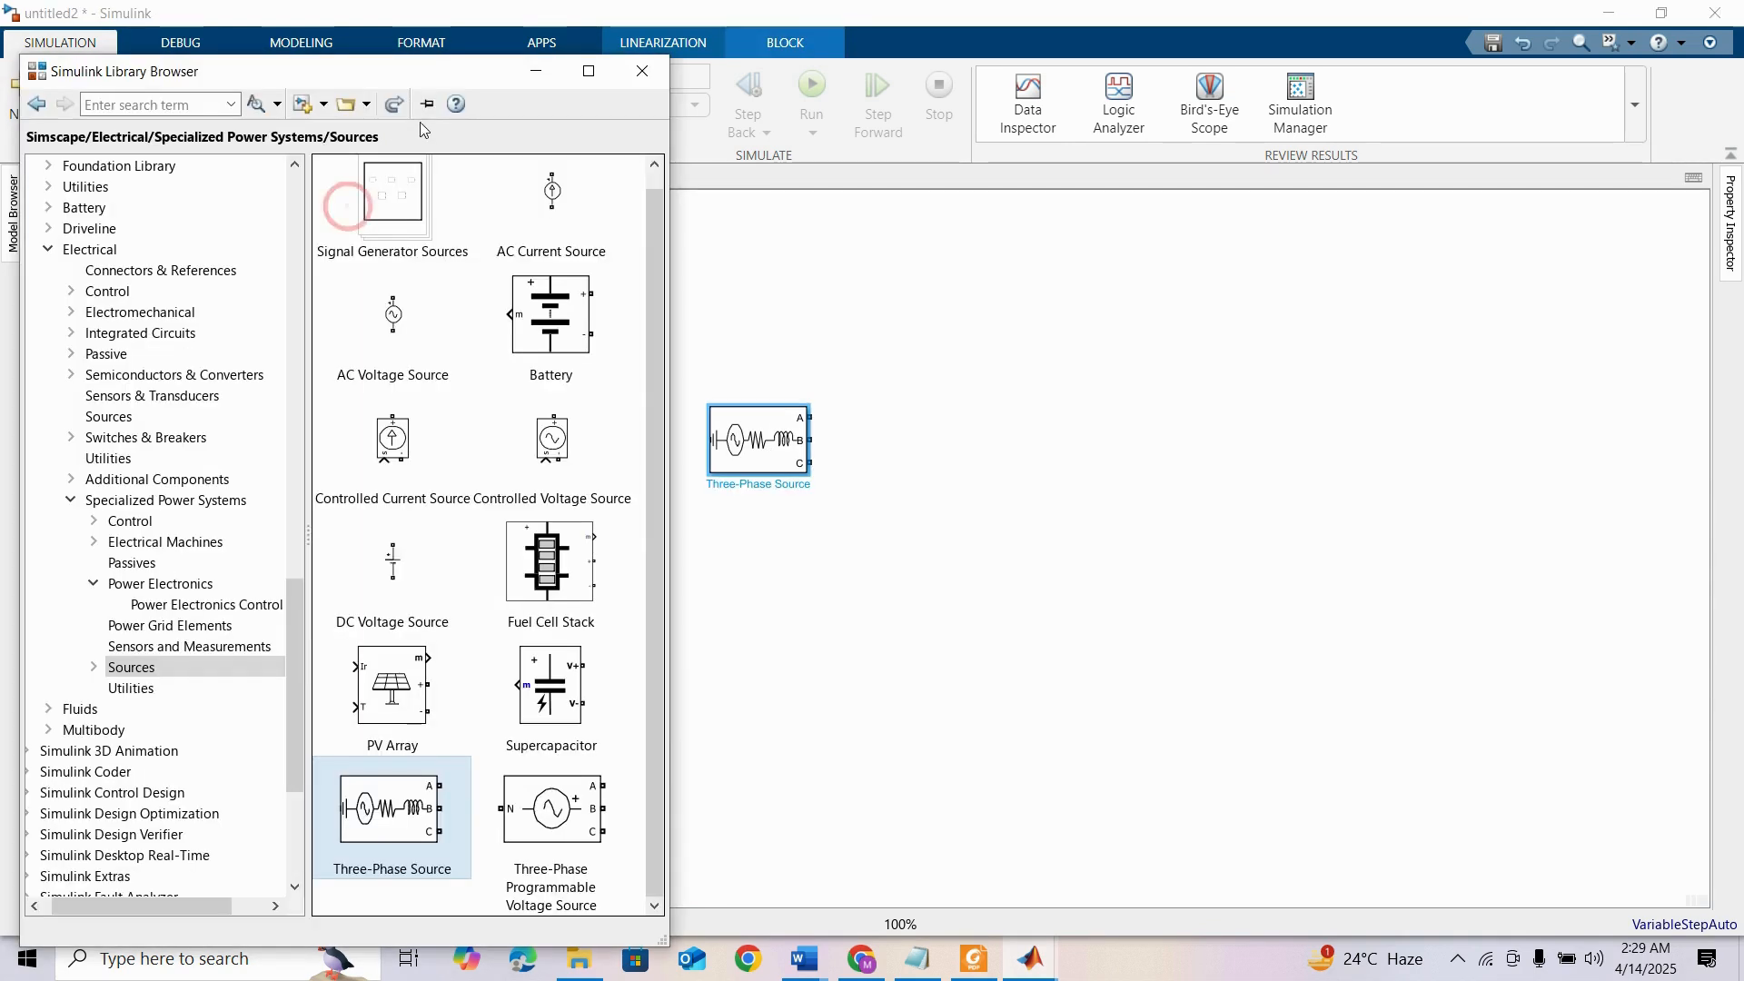
{"action": "left_click", "coordinate": [427, 105]}
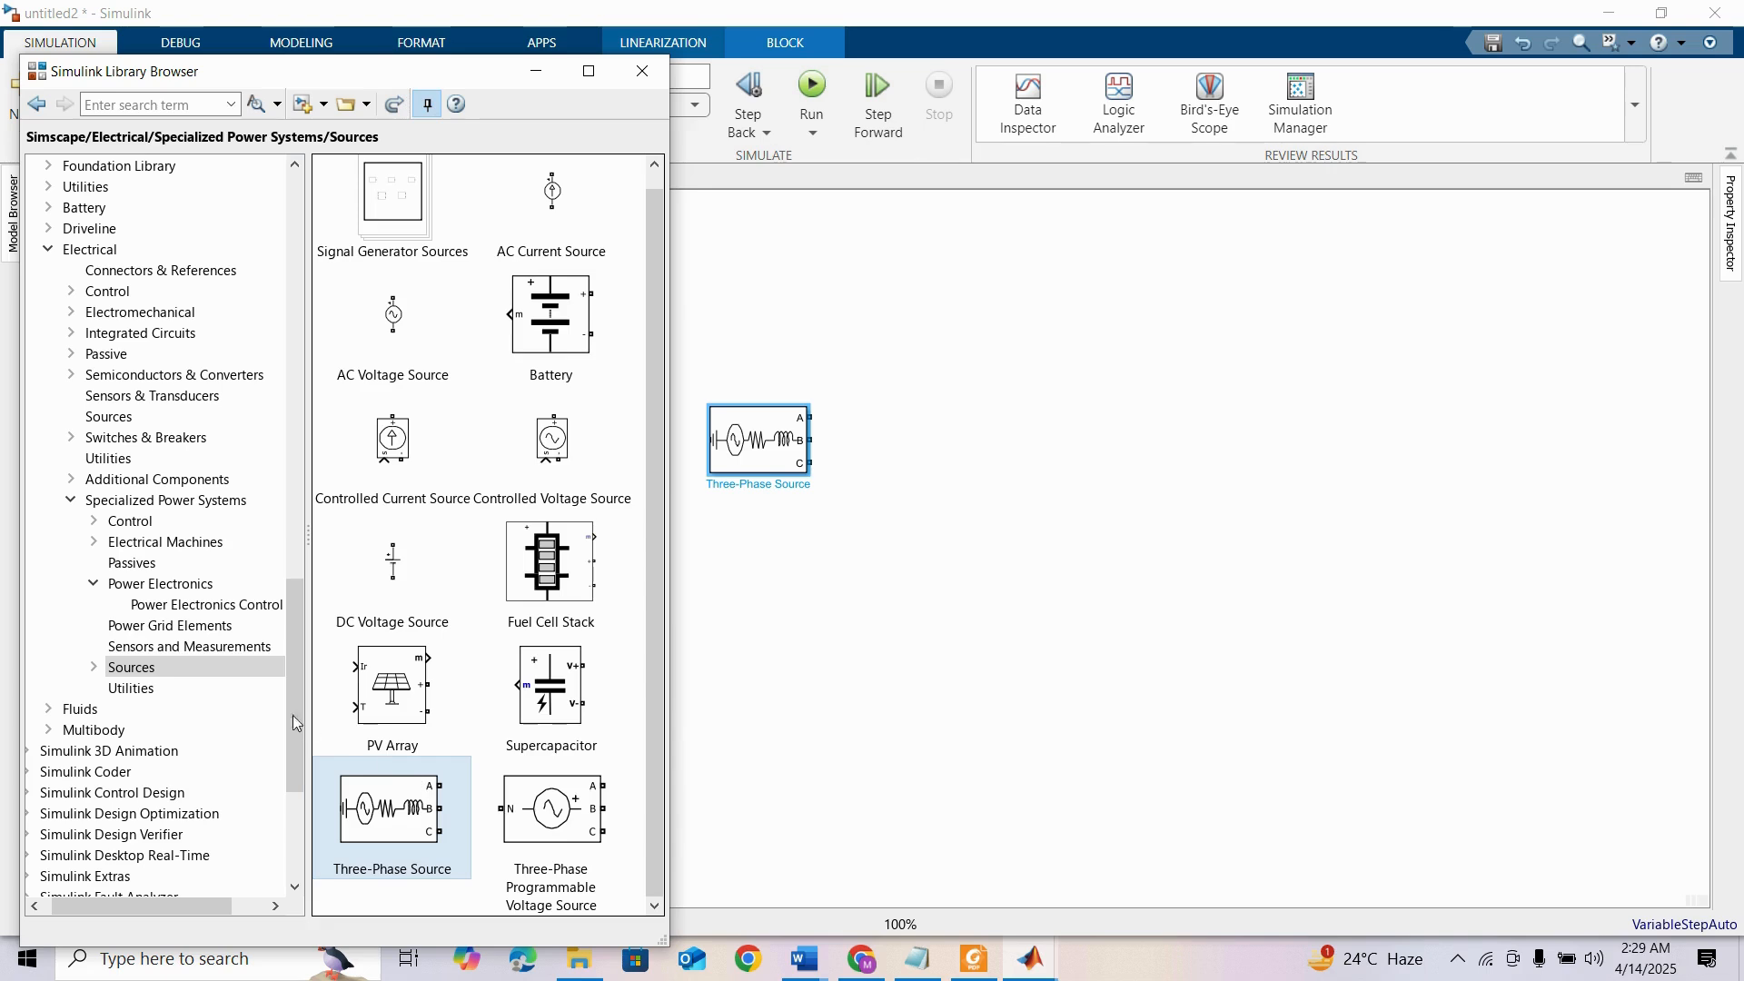
Add a Three-Phase V-I Measurement block wired to the source's A, B and C outputs, and a powergui block above it
{"action": "left_click", "coordinate": [209, 646]}
{"action": "scroll", "coordinate": [523, 813], "scroll_direction": "down", "scroll_amount": 8}
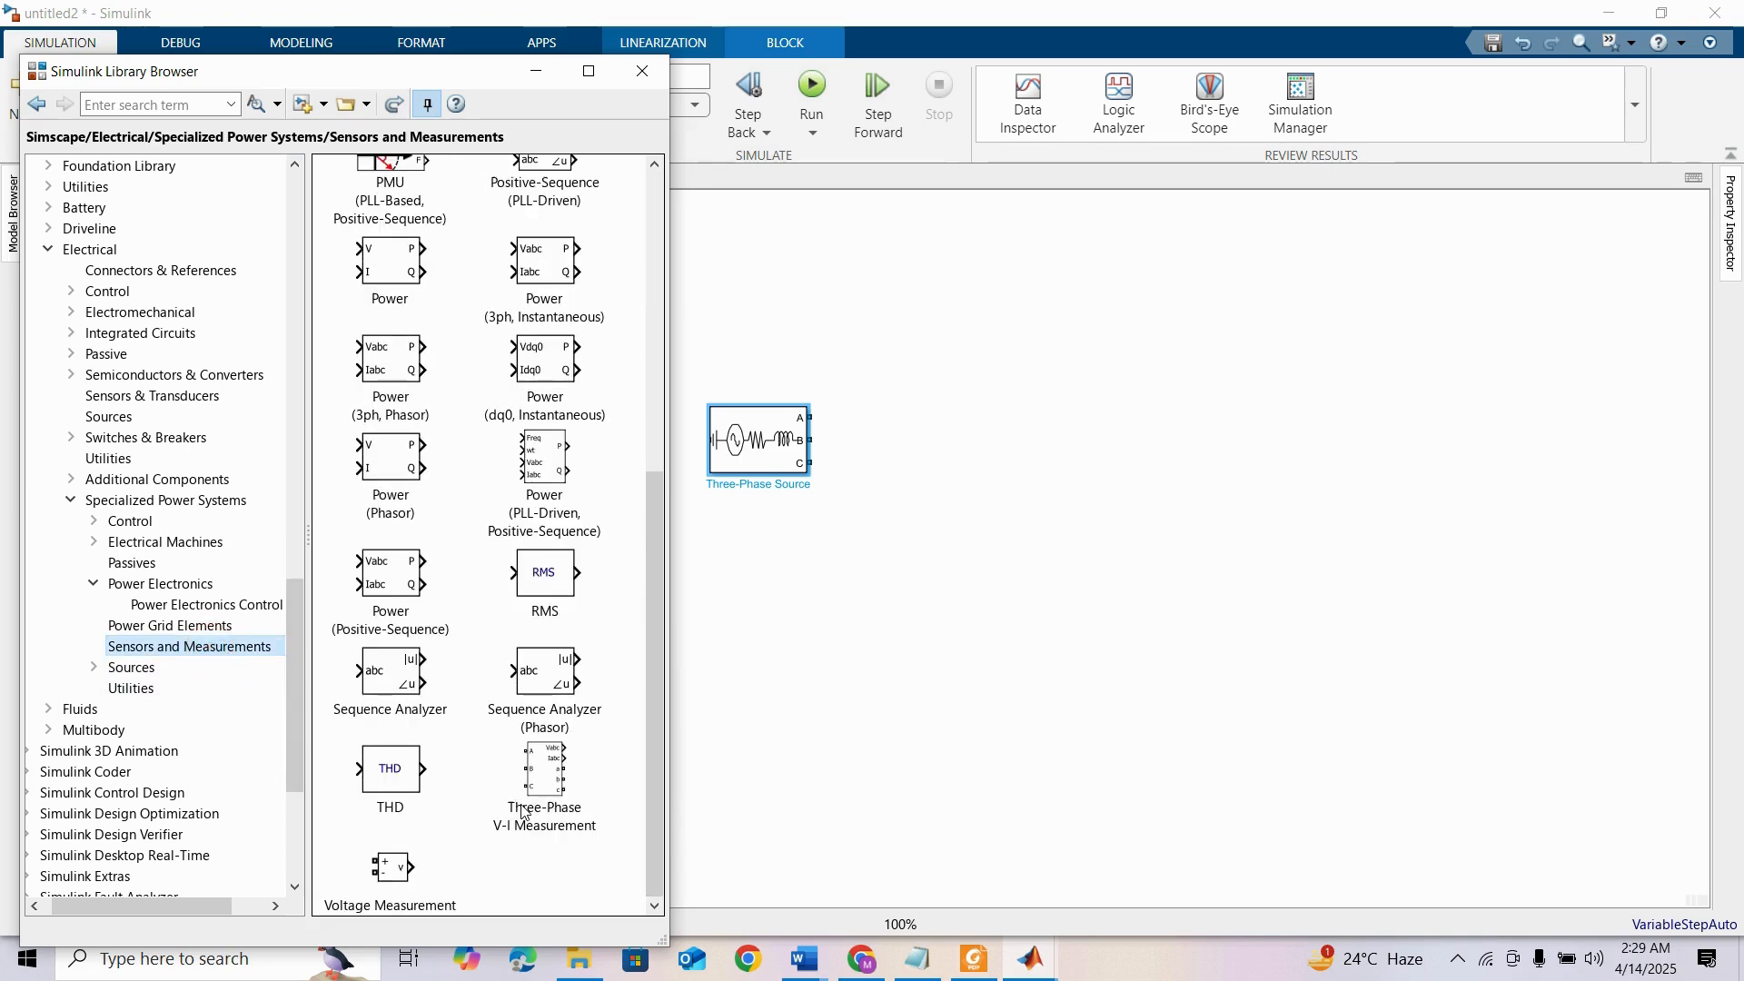
{"action": "mouse_move", "coordinate": [538, 784]}
{"action": "left_mouse_down"}
{"action": "mouse_move", "coordinate": [880, 446]}
{"action": "mouse_move", "coordinate": [799, 402]}
{"action": "mouse_move", "coordinate": [847, 402]}
{"action": "mouse_move", "coordinate": [848, 464]}
{"action": "left_mouse_up"}
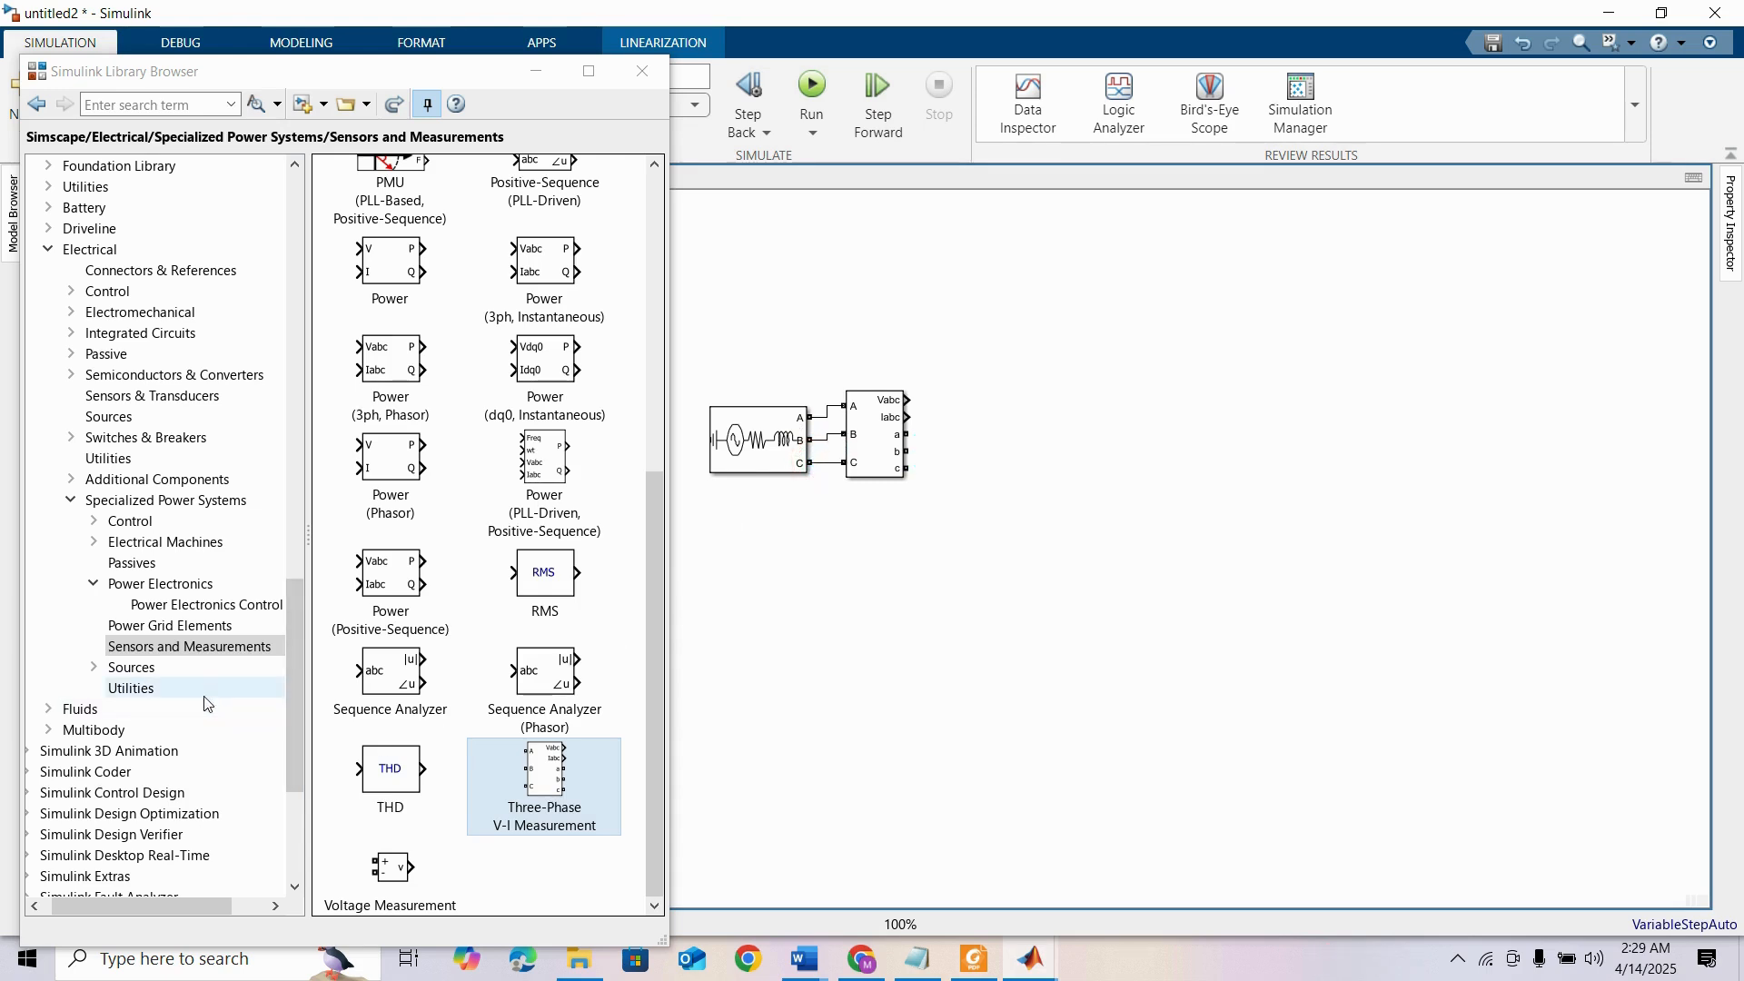
{"action": "left_click", "coordinate": [138, 500]}
{"action": "left_click_drag", "start_coordinate": [376, 652], "coordinate": [877, 273]}
Make the Three-Phase Source use short-circuit level parameters, with a 3-phase short-circuit level of 10e6 VA
{"action": "double_click", "coordinate": [755, 447]}
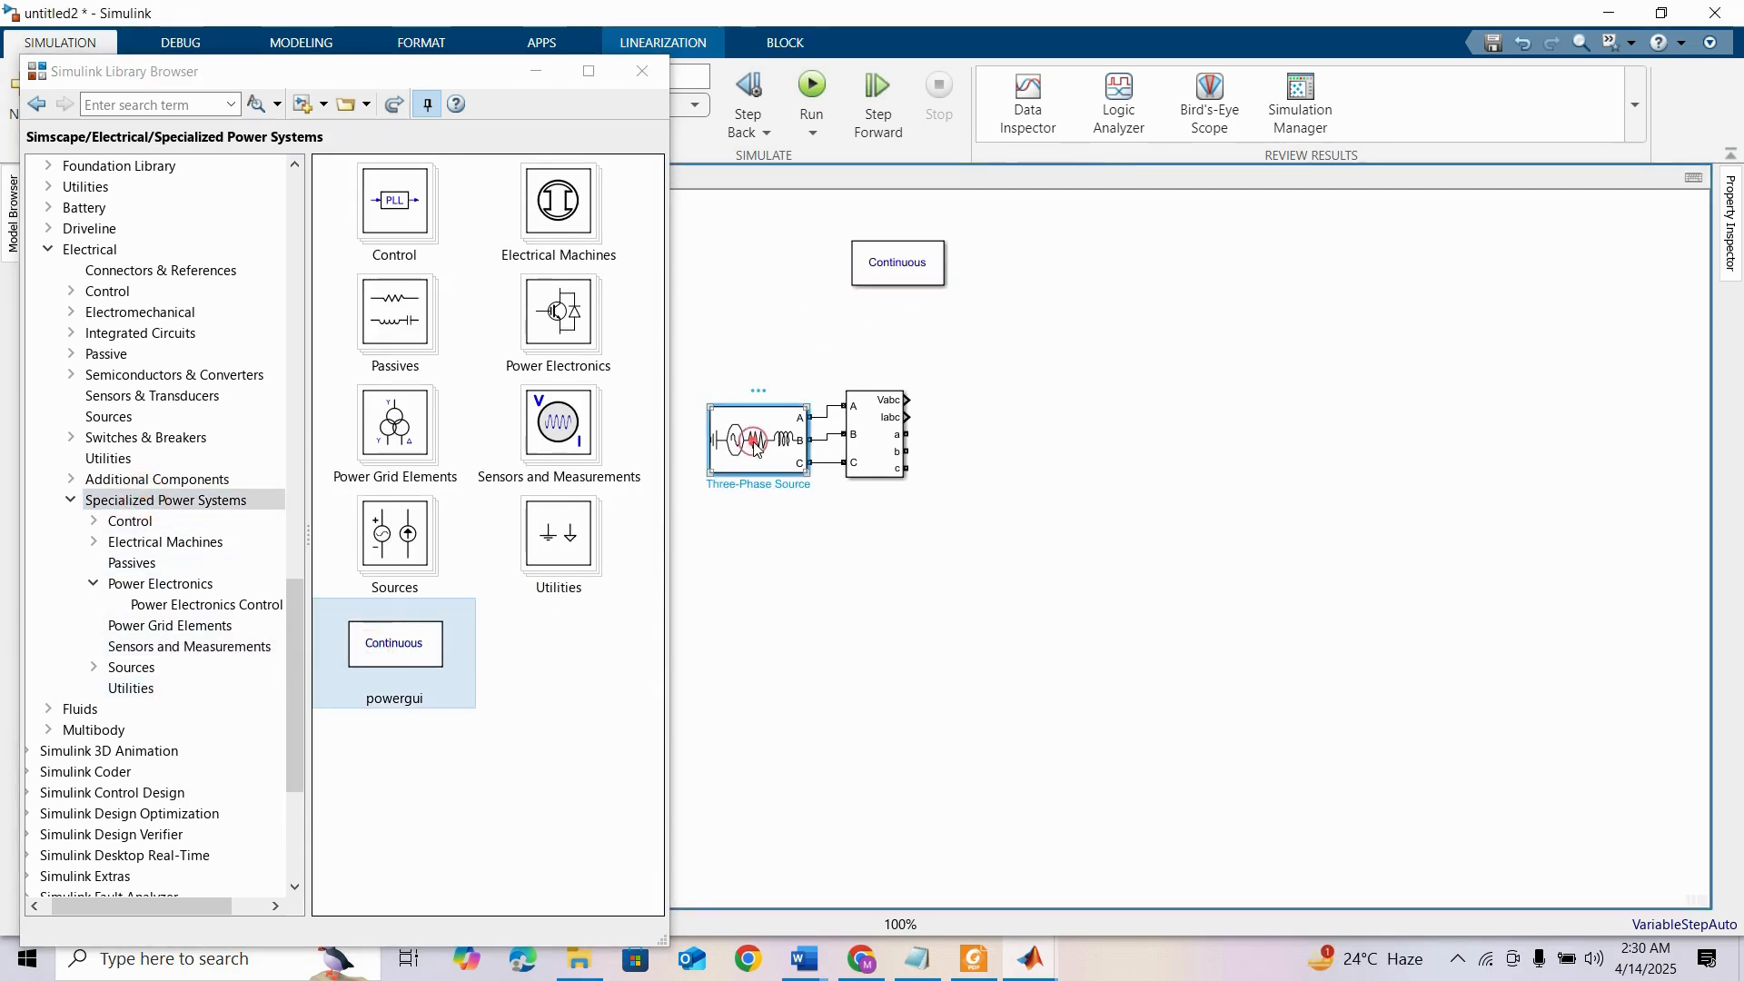
{"action": "left_click", "coordinate": [1059, 378]}
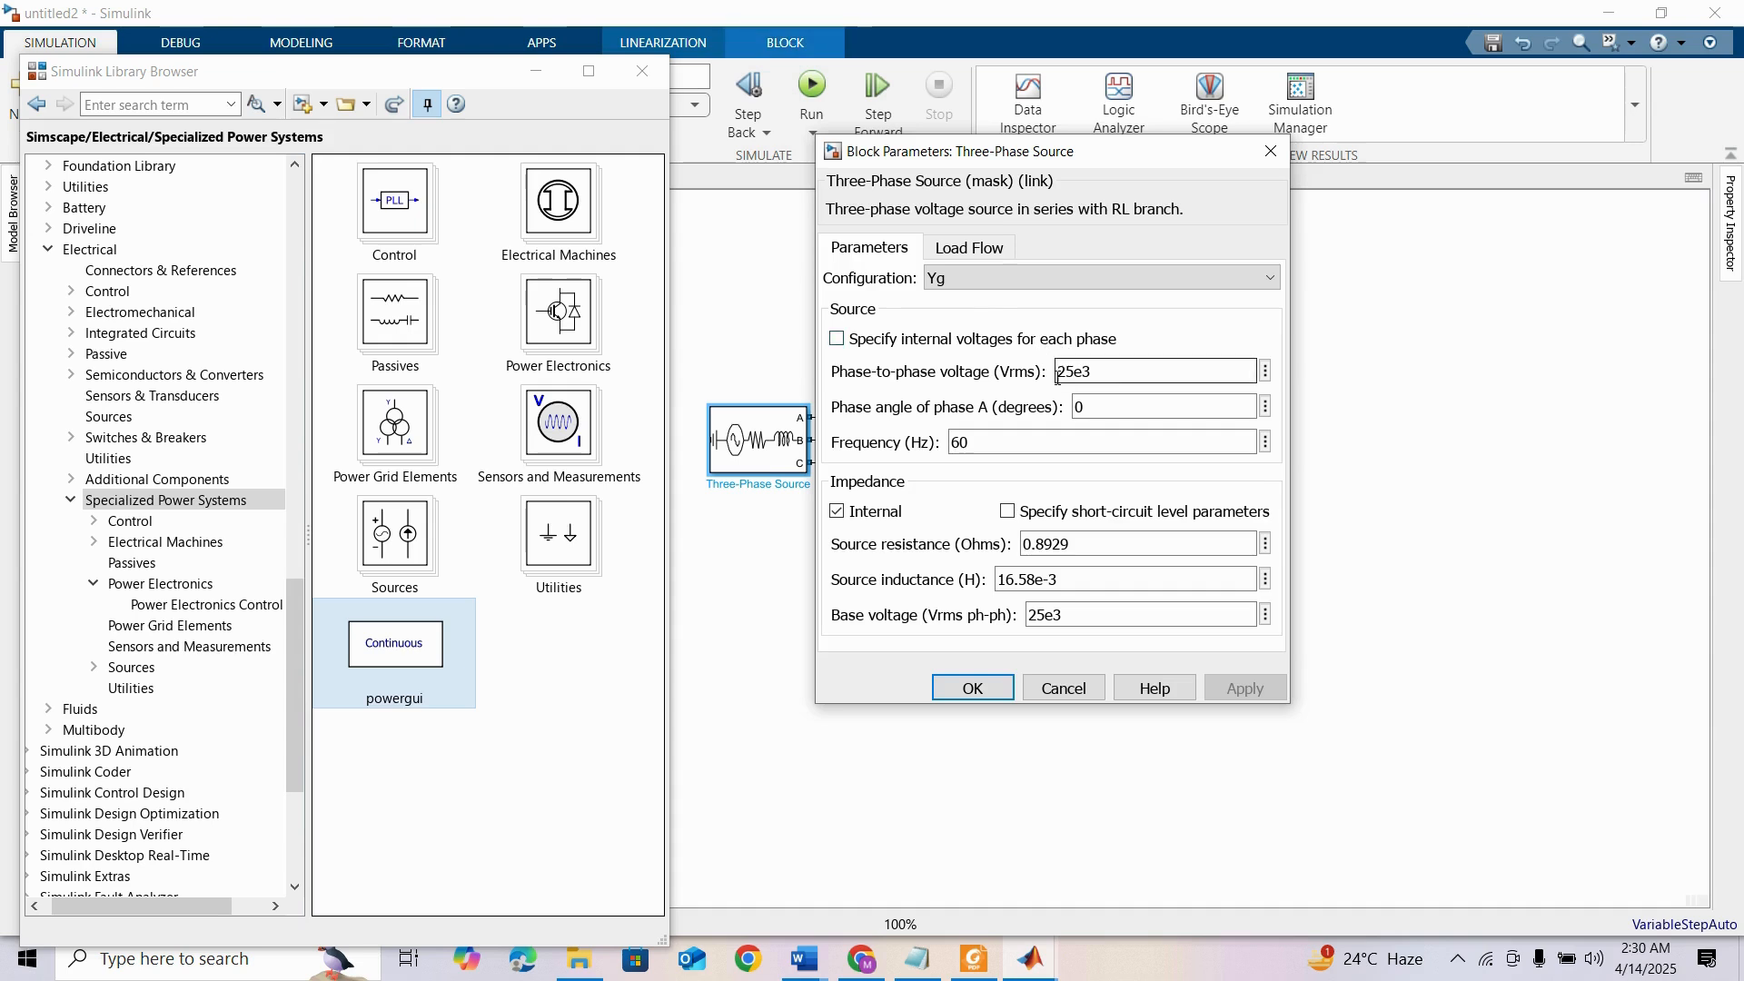
{"action": "left_click", "coordinate": [1007, 512]}
{"action": "double_click", "coordinate": [1182, 543]}
{"action": "left_click", "coordinate": [1181, 543]}
{"action": "key", "text": "BackSpace"}
{"action": "left_click", "coordinate": [1060, 688]}
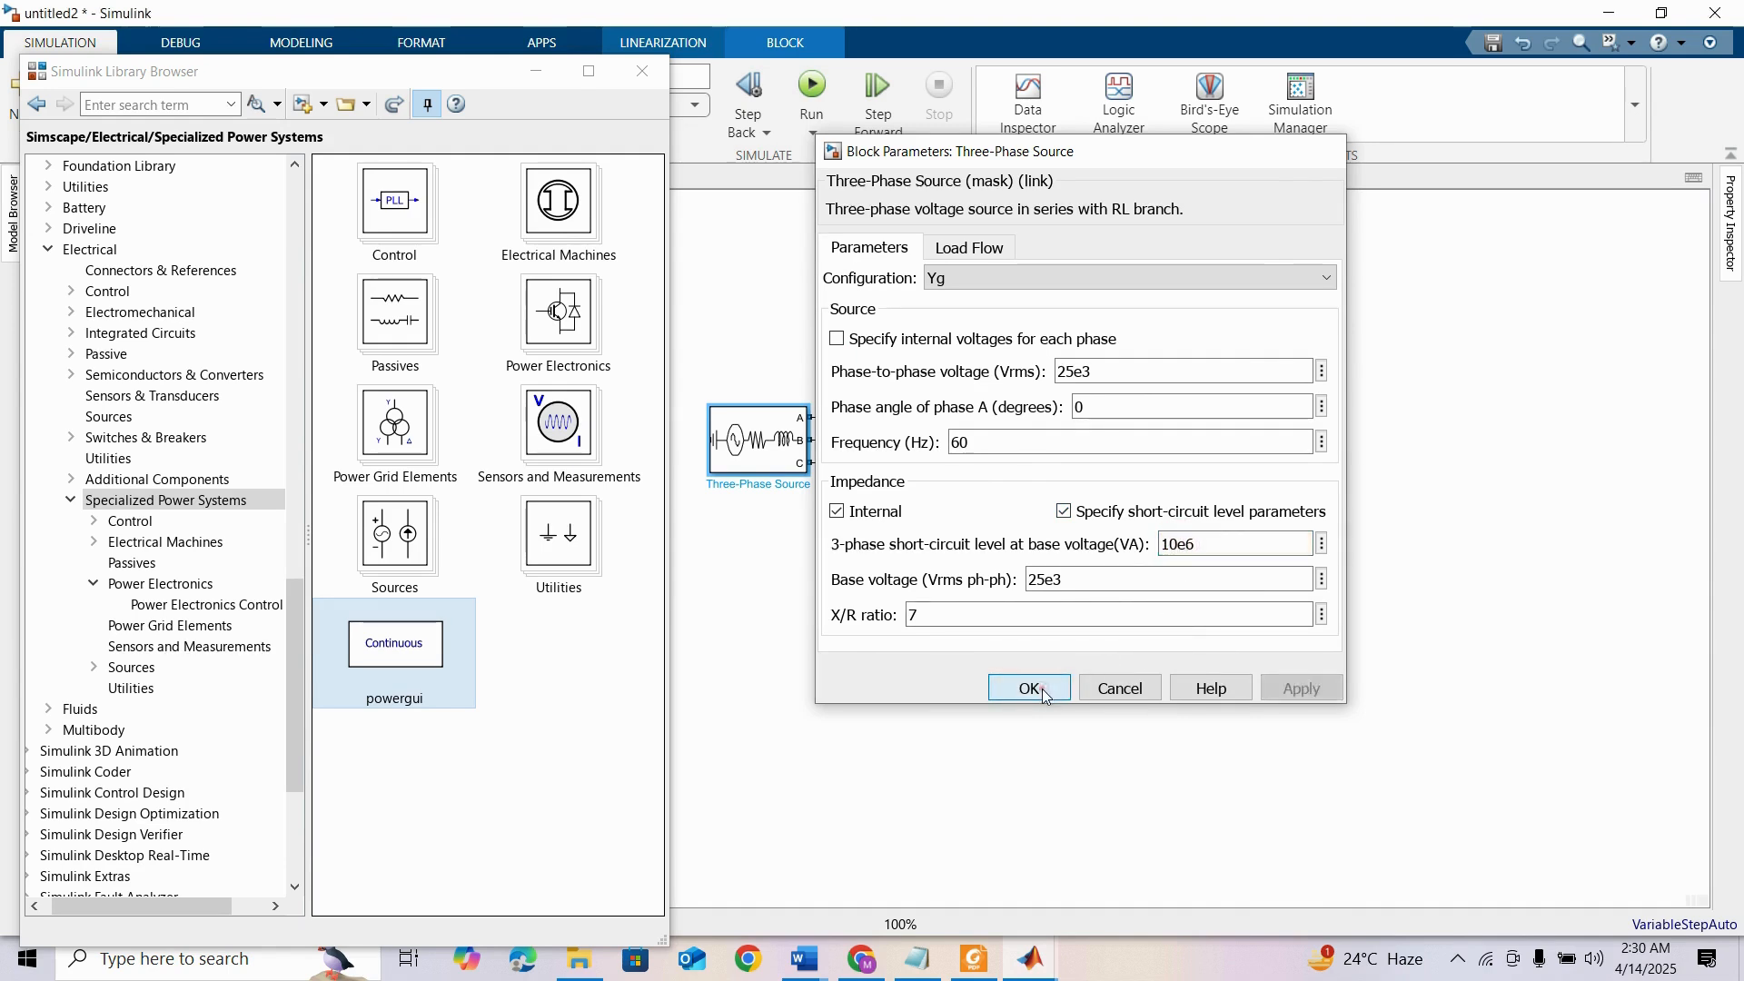
Add a Scope block beside powergui and connect it to the Vabc output of the V-I Measurement block
{"action": "double_click", "coordinate": [1031, 292]}
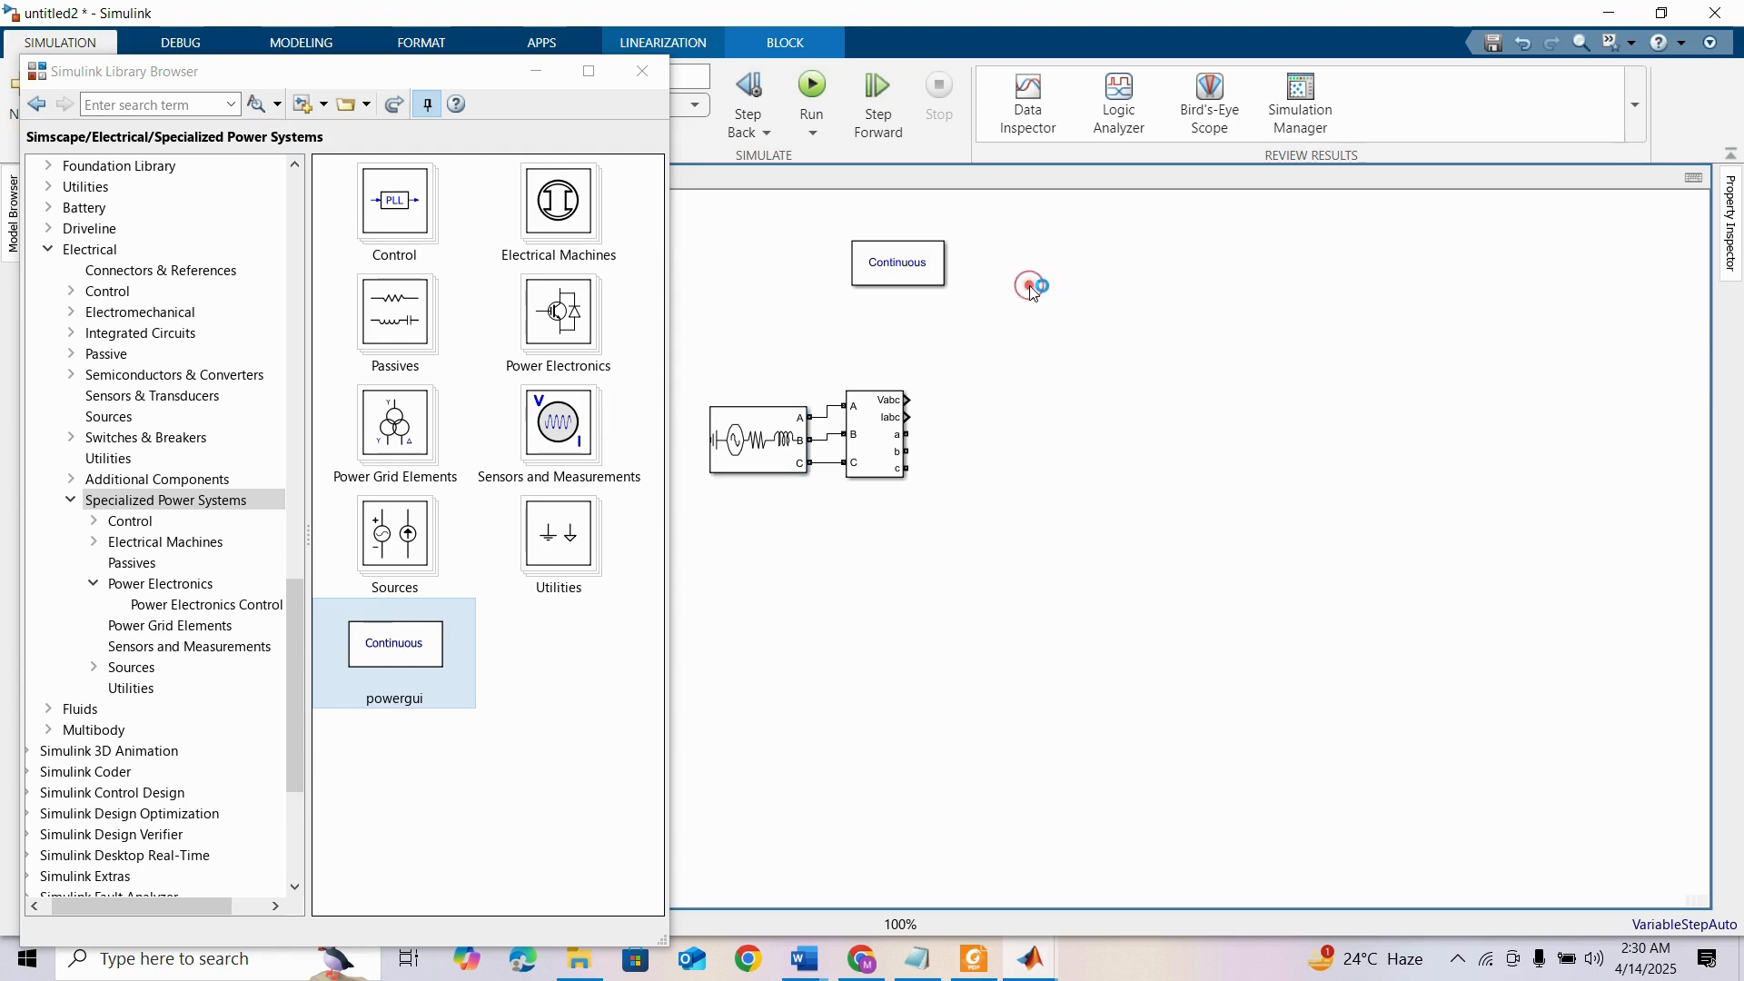
{"action": "type", "text": "sco"}
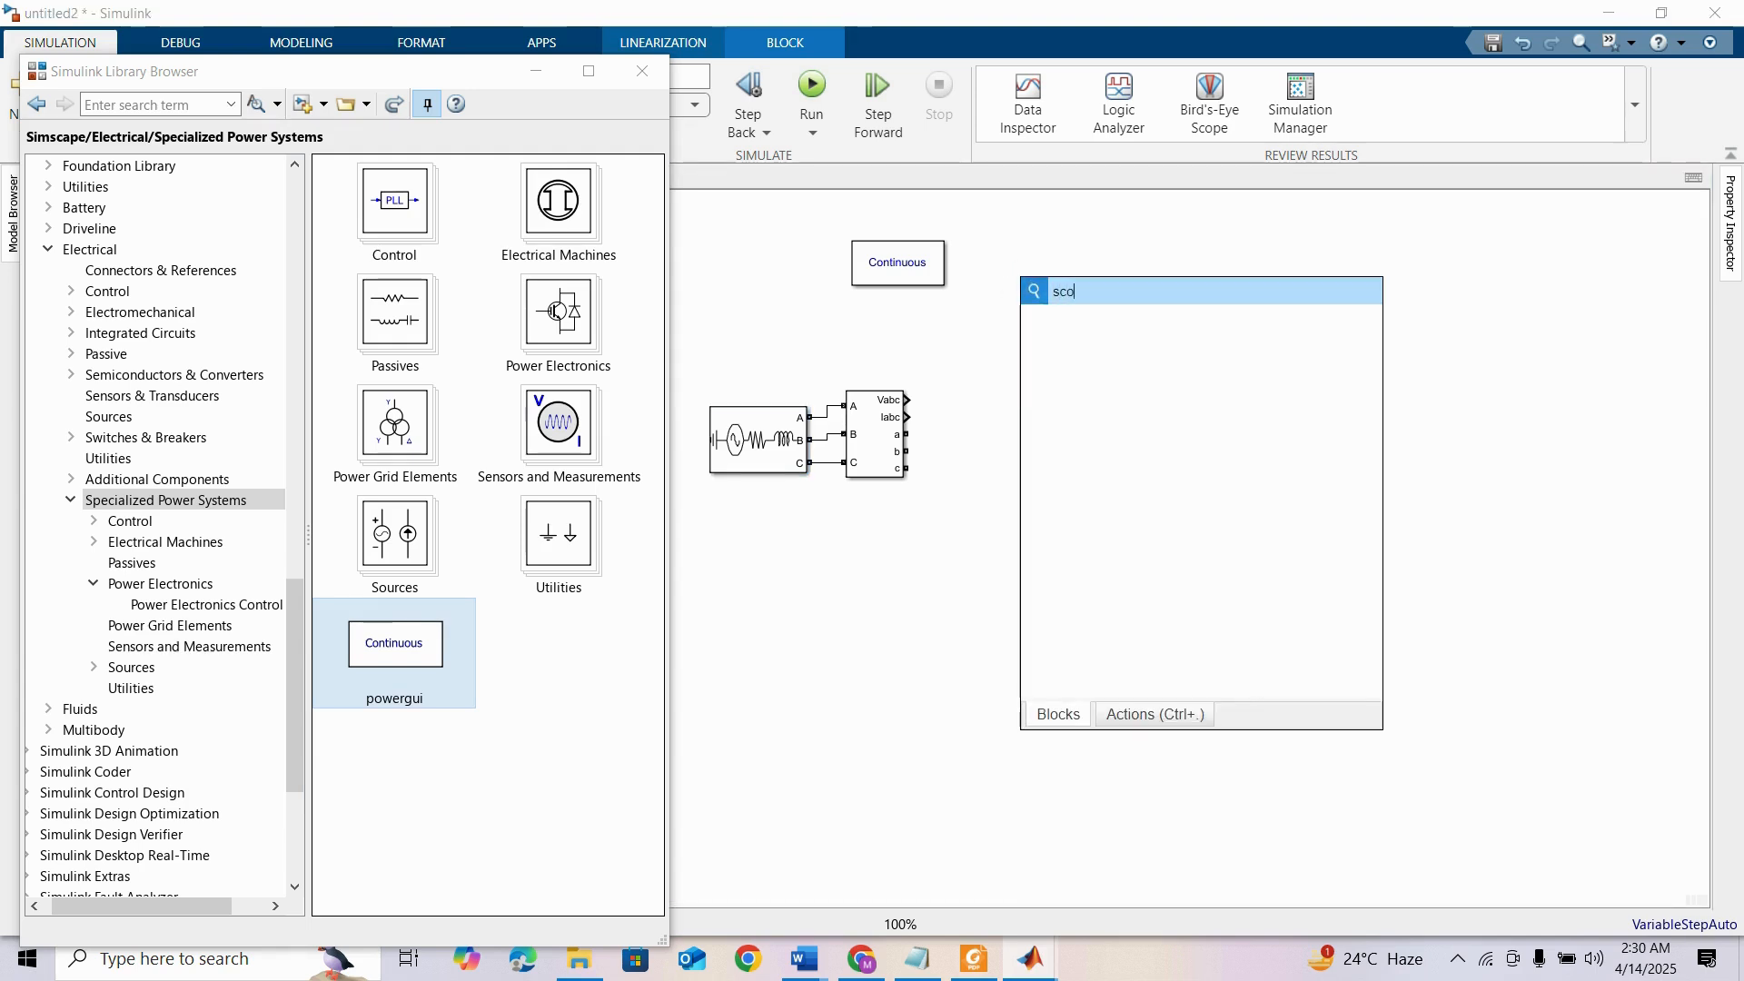
{"action": "left_click", "coordinate": [1059, 323]}
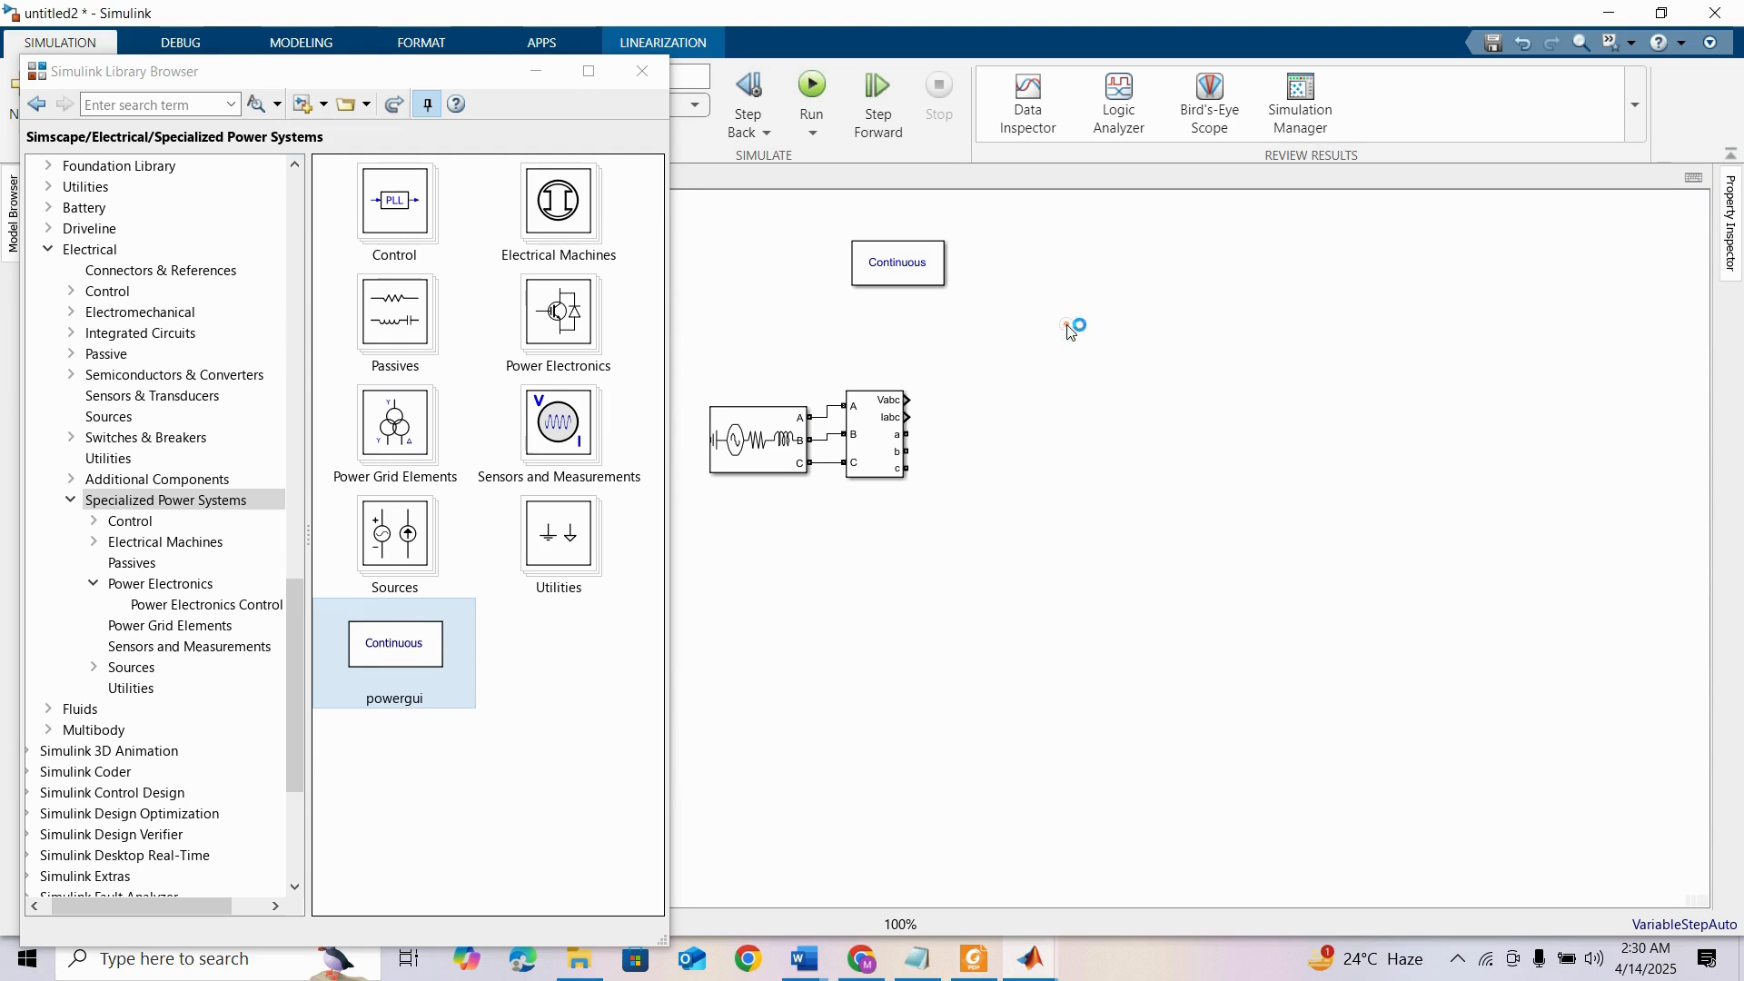
{"action": "left_click_drag", "start_coordinate": [1003, 282], "coordinate": [907, 400]}
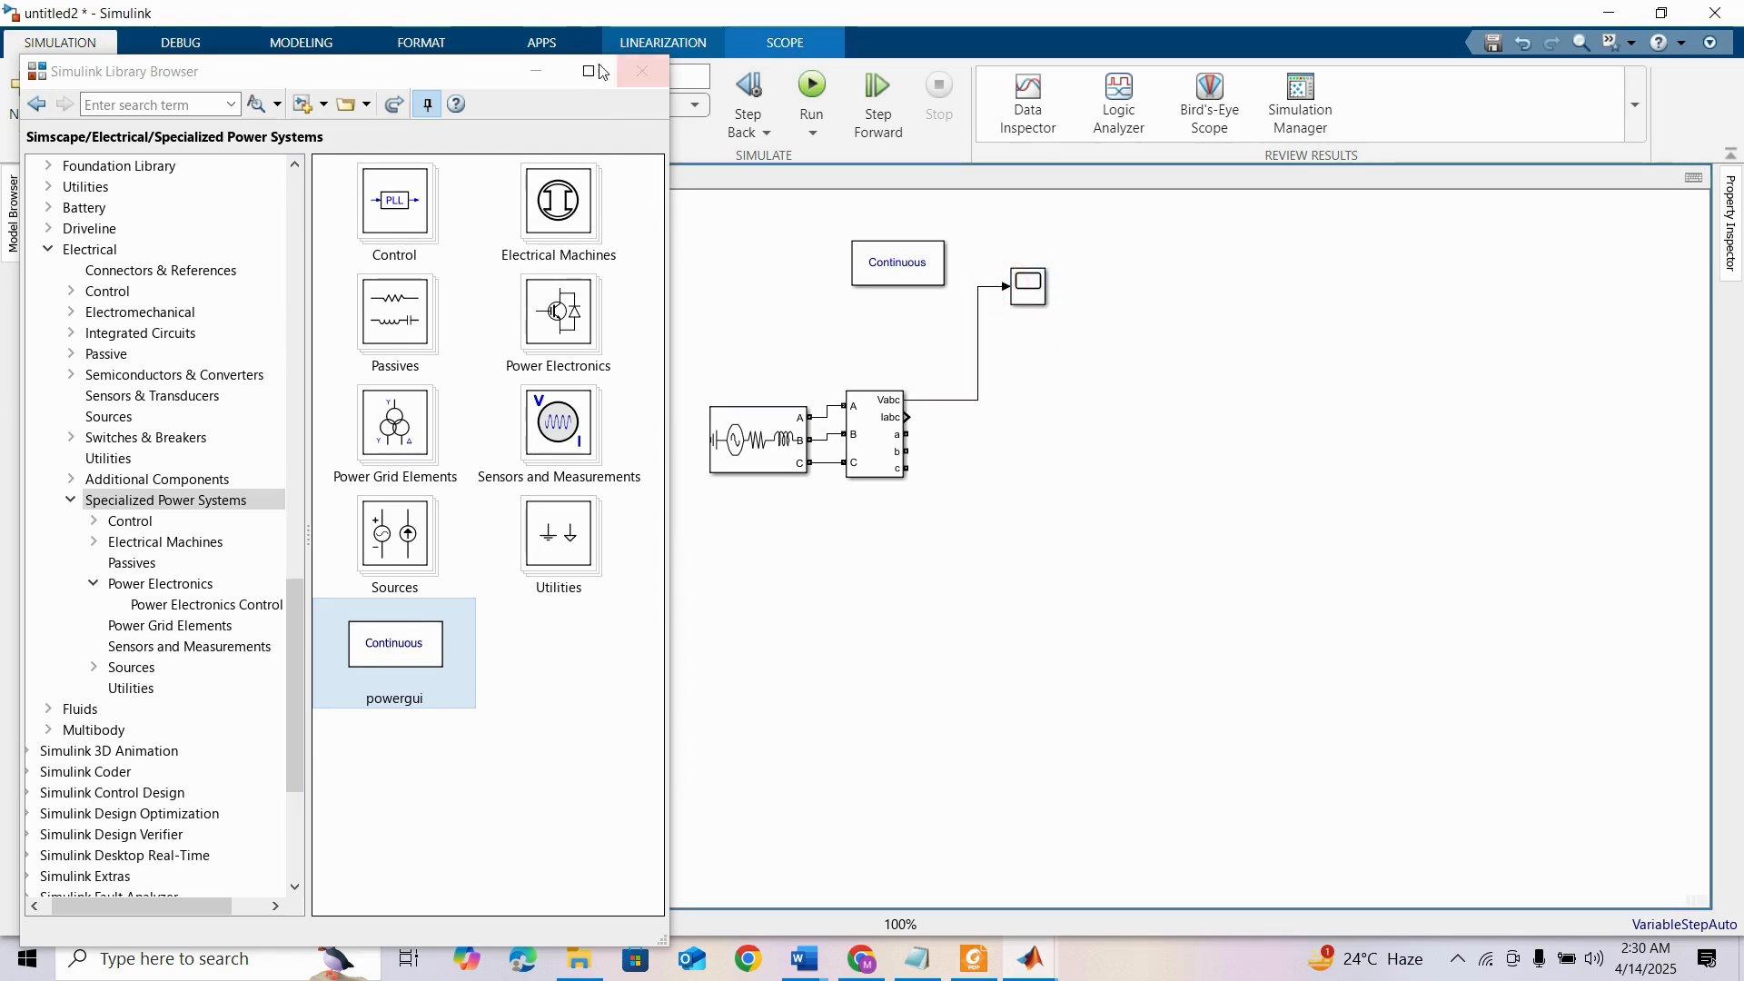
Minimize the library browser and set the simulation stop time to 0.1
{"action": "left_click", "coordinate": [536, 70]}
{"action": "left_click", "coordinate": [676, 78]}
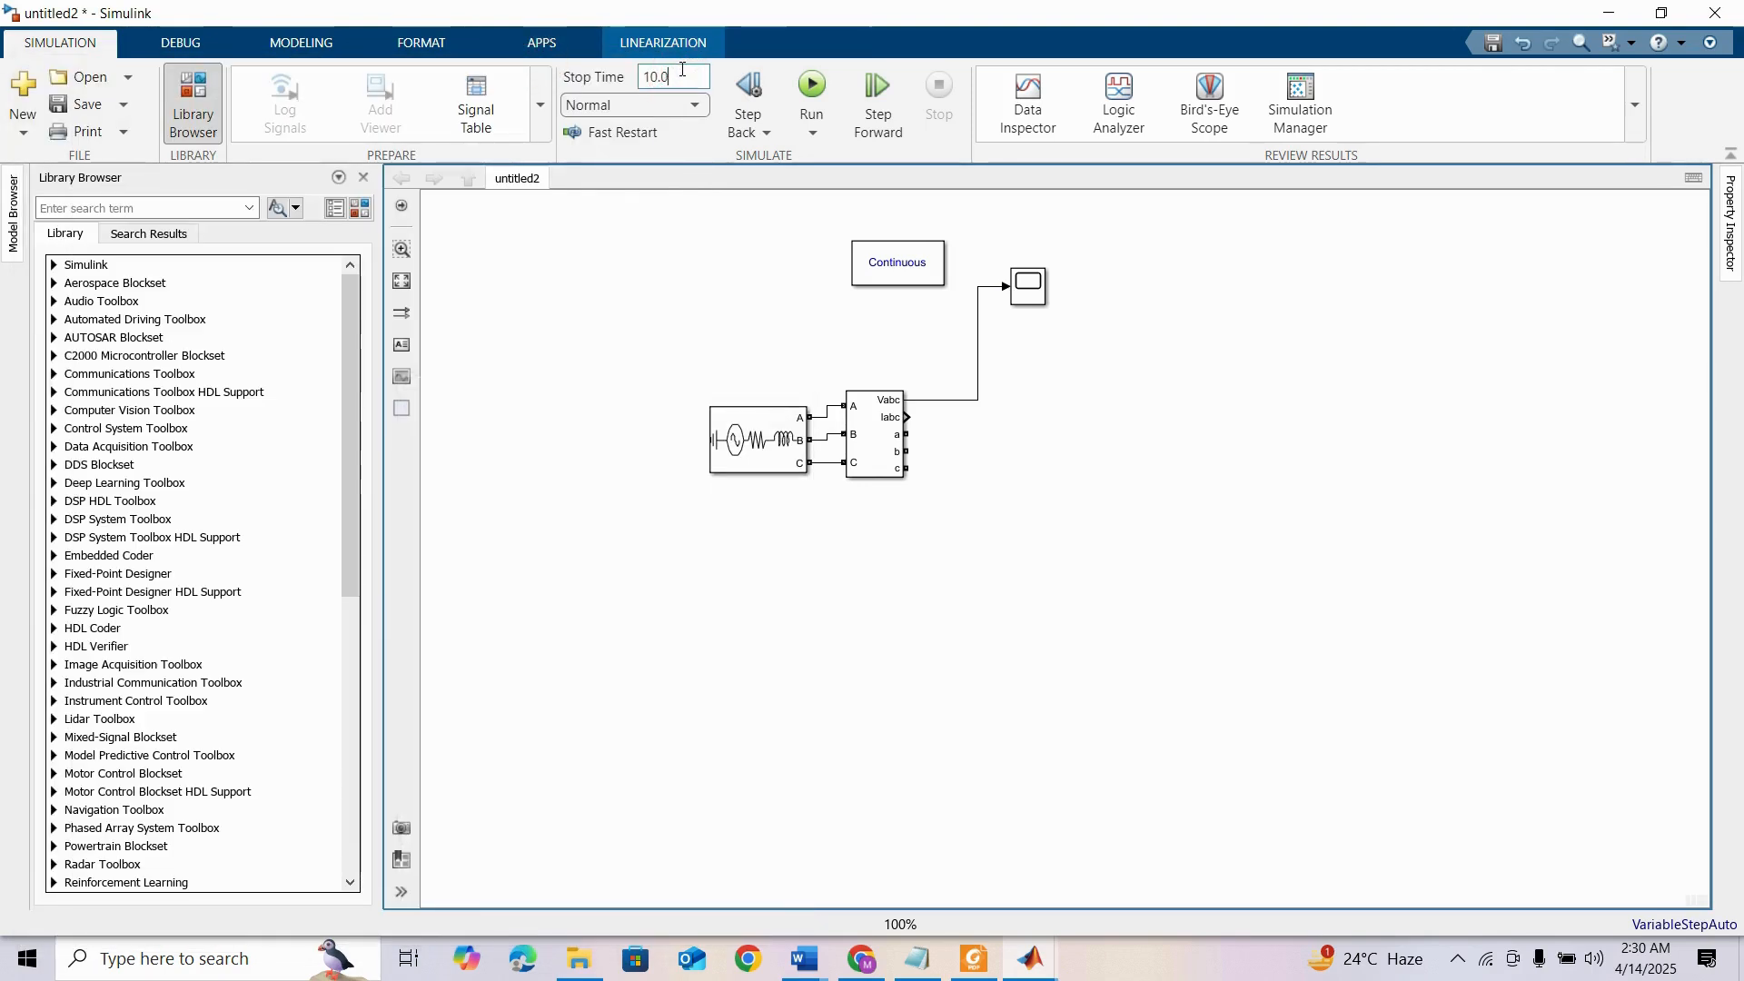
{"action": "key", "text": "BackSpace"}
{"action": "key", "text": "BackSpace"}
{"action": "key", "text": "BackSpace"}
{"action": "key", "text": "BackSpace"}
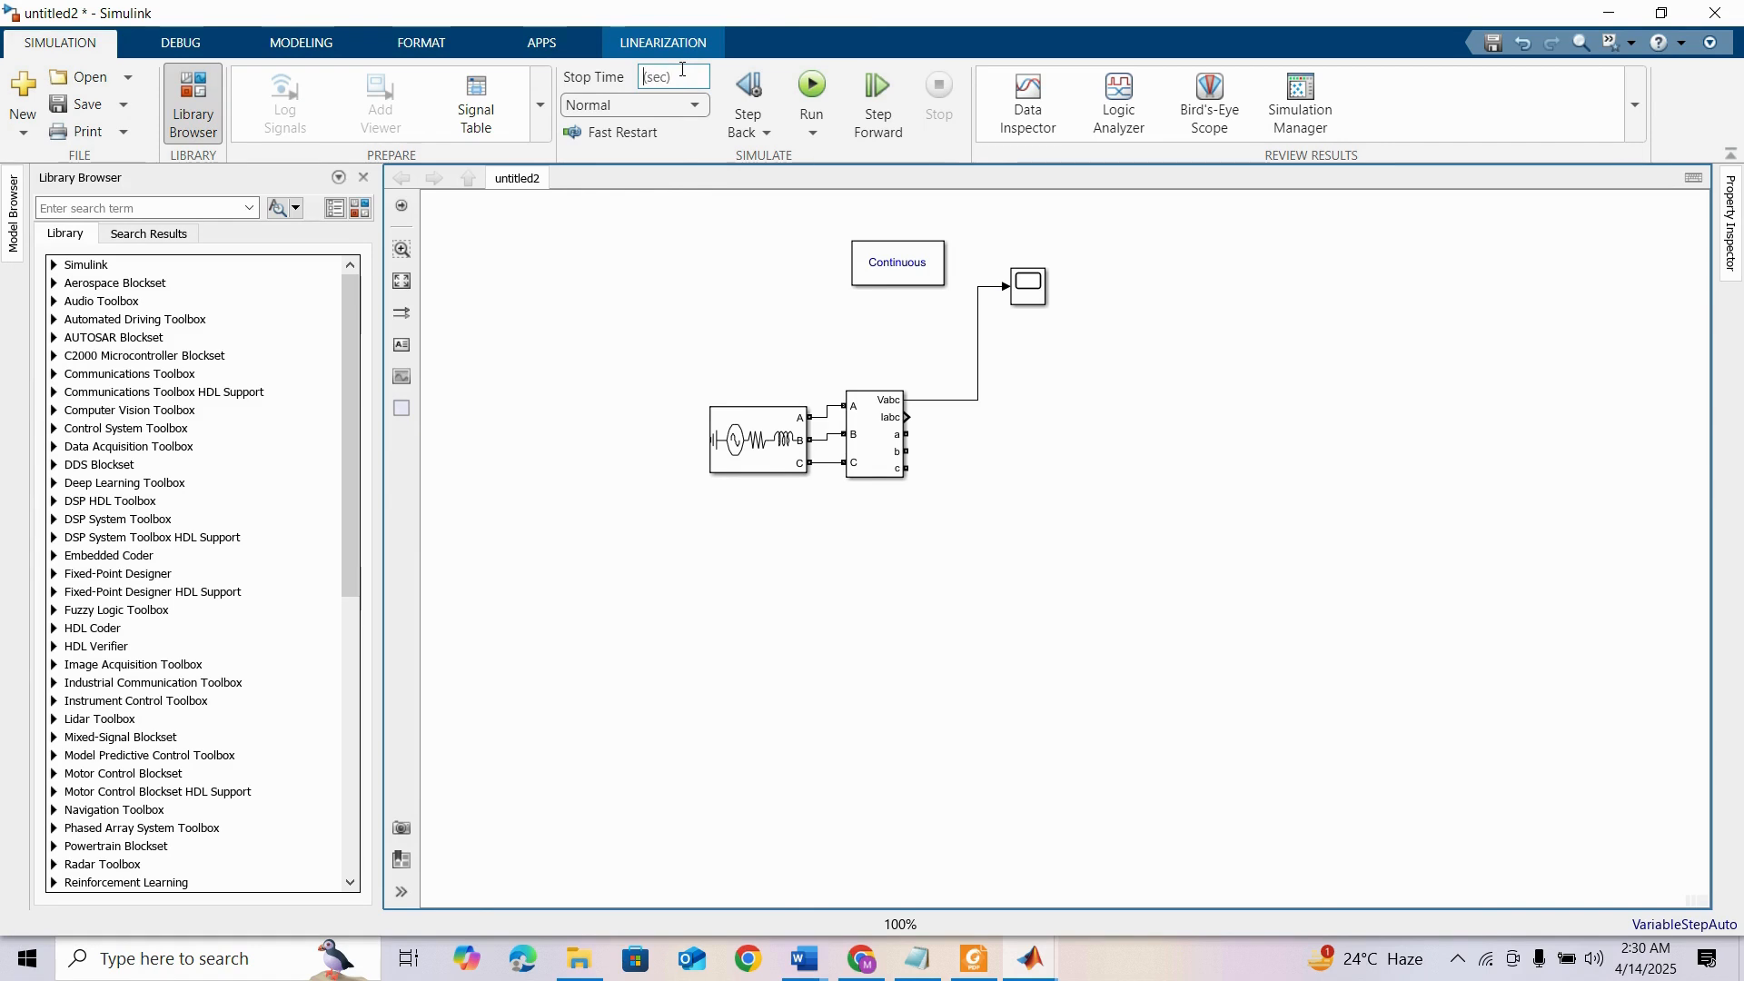
{"action": "type", "text": "0.1"}
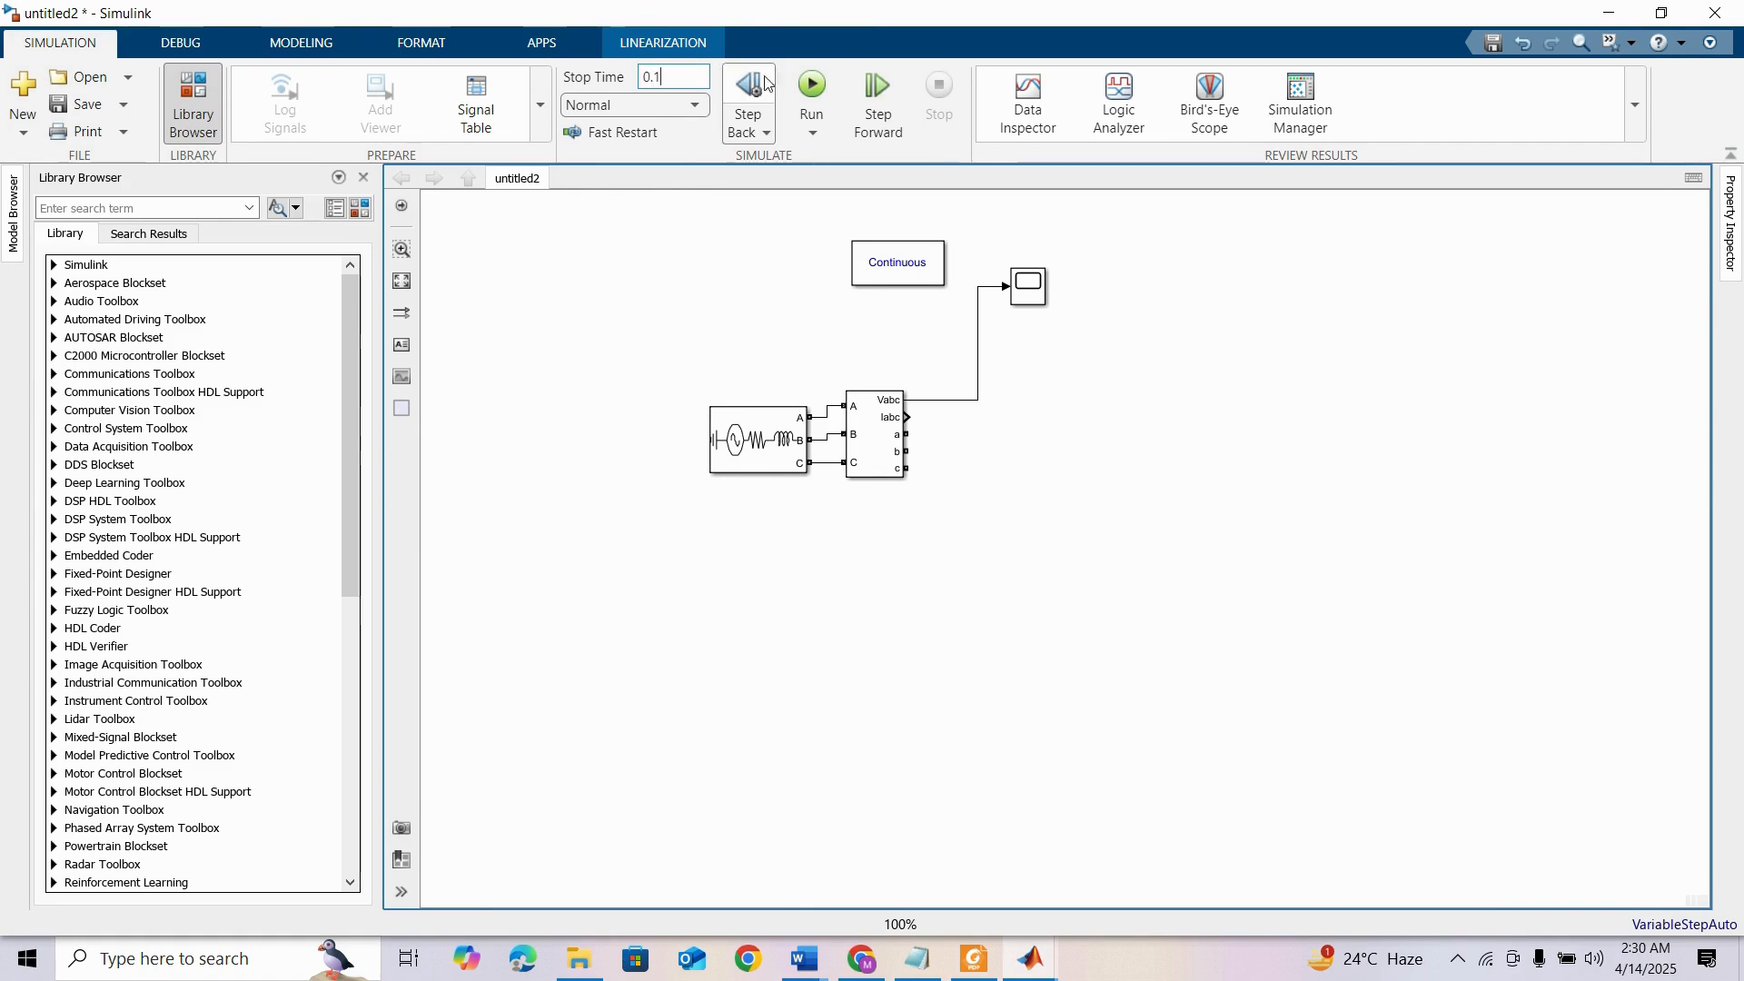
Run the simulation and examine the three-phase voltage waveforms in the Scope
{"action": "left_click", "coordinate": [808, 83]}
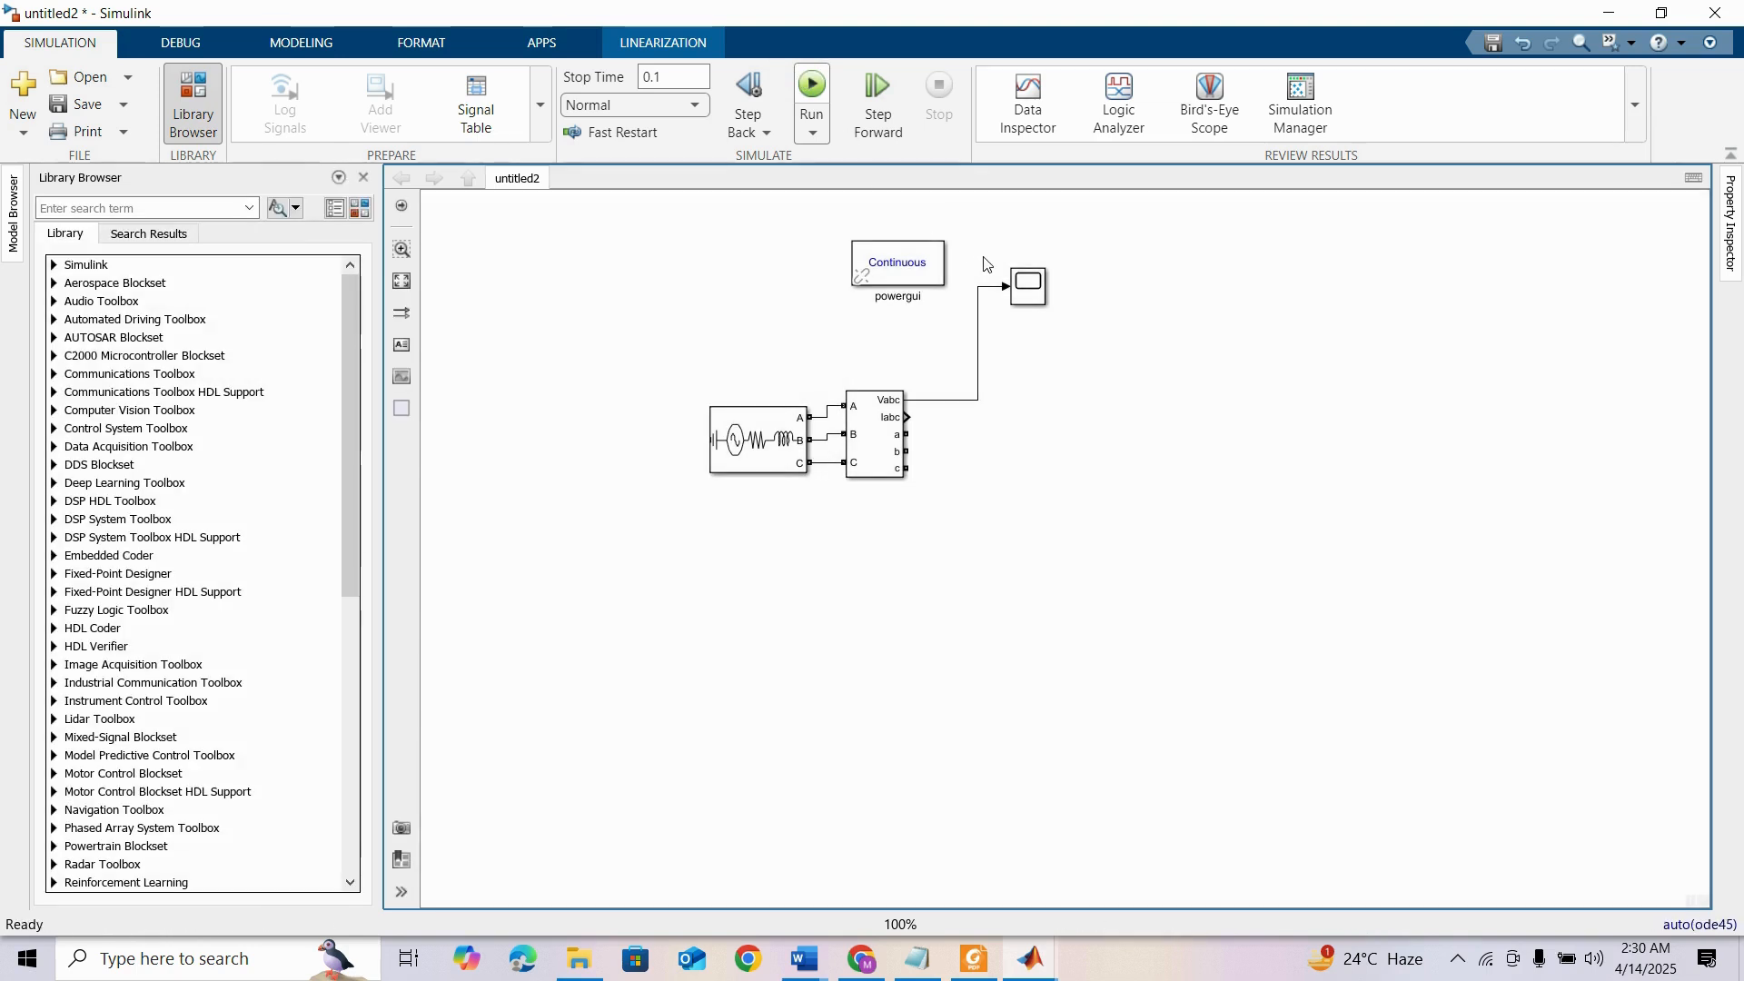
{"action": "double_click", "coordinate": [1035, 292]}
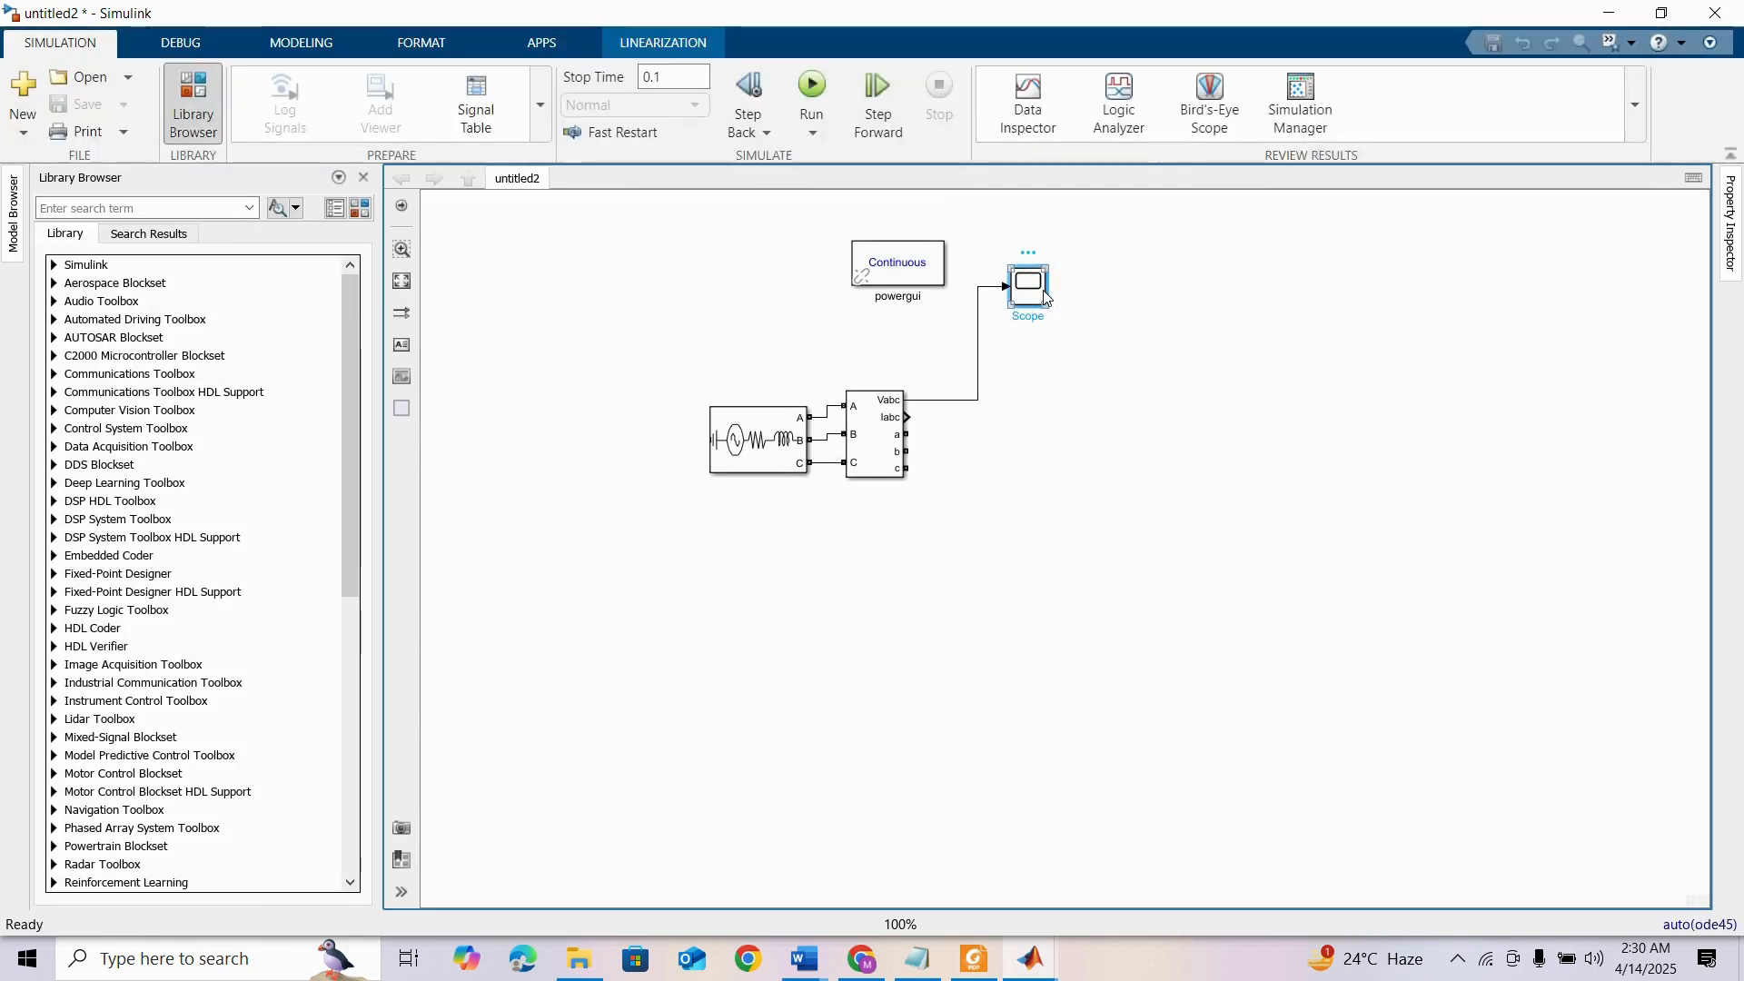
{"action": "left_click", "coordinate": [1108, 178]}
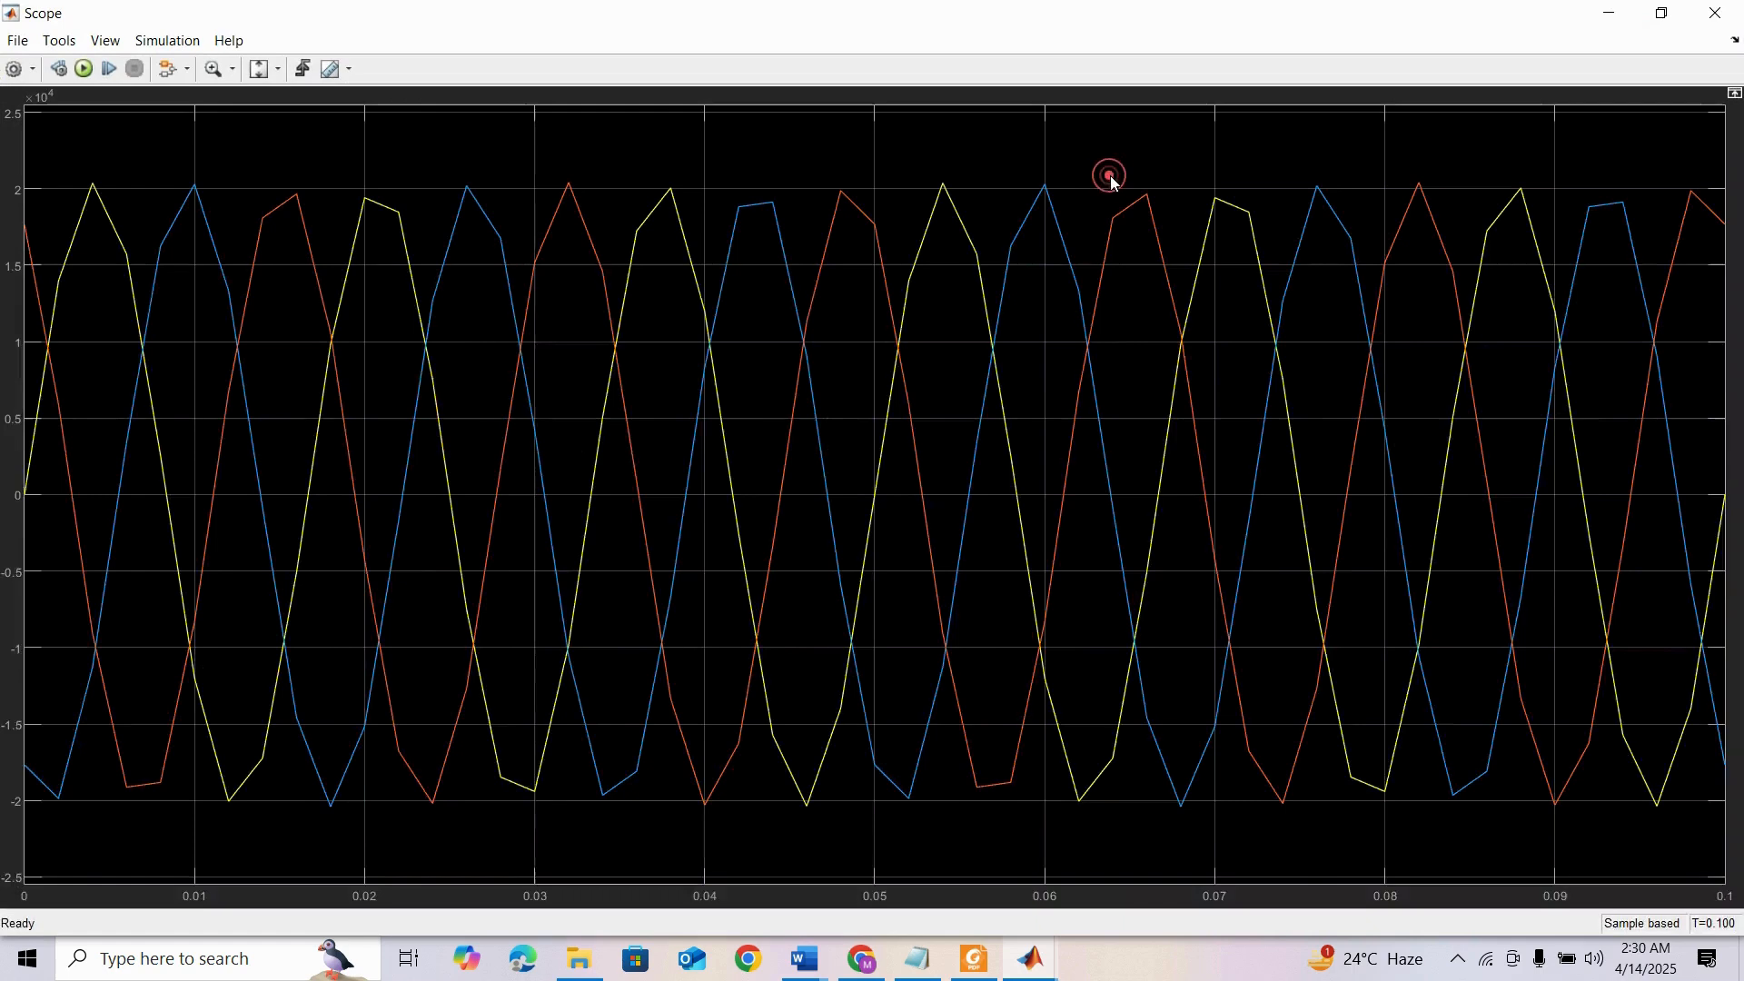
{"action": "left_click", "coordinate": [1716, 13]}
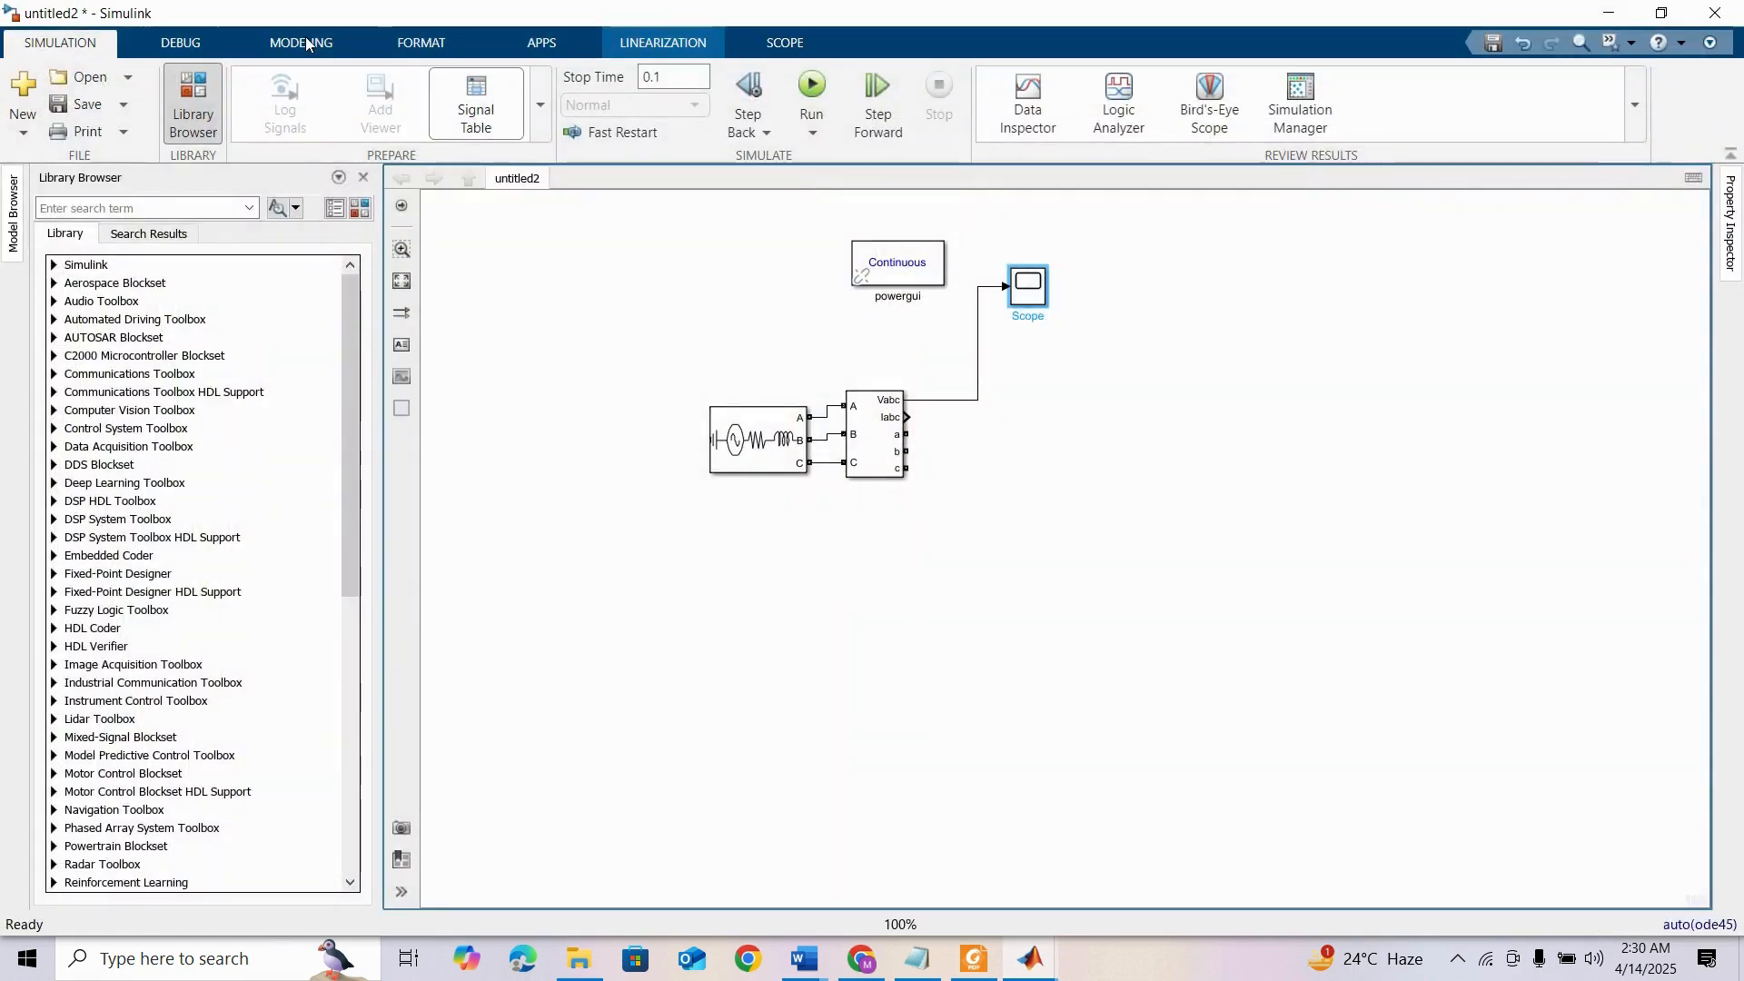
Set the solver's max step size to 1e-3 in the model's configuration parameters
{"action": "left_click", "coordinate": [307, 42]}
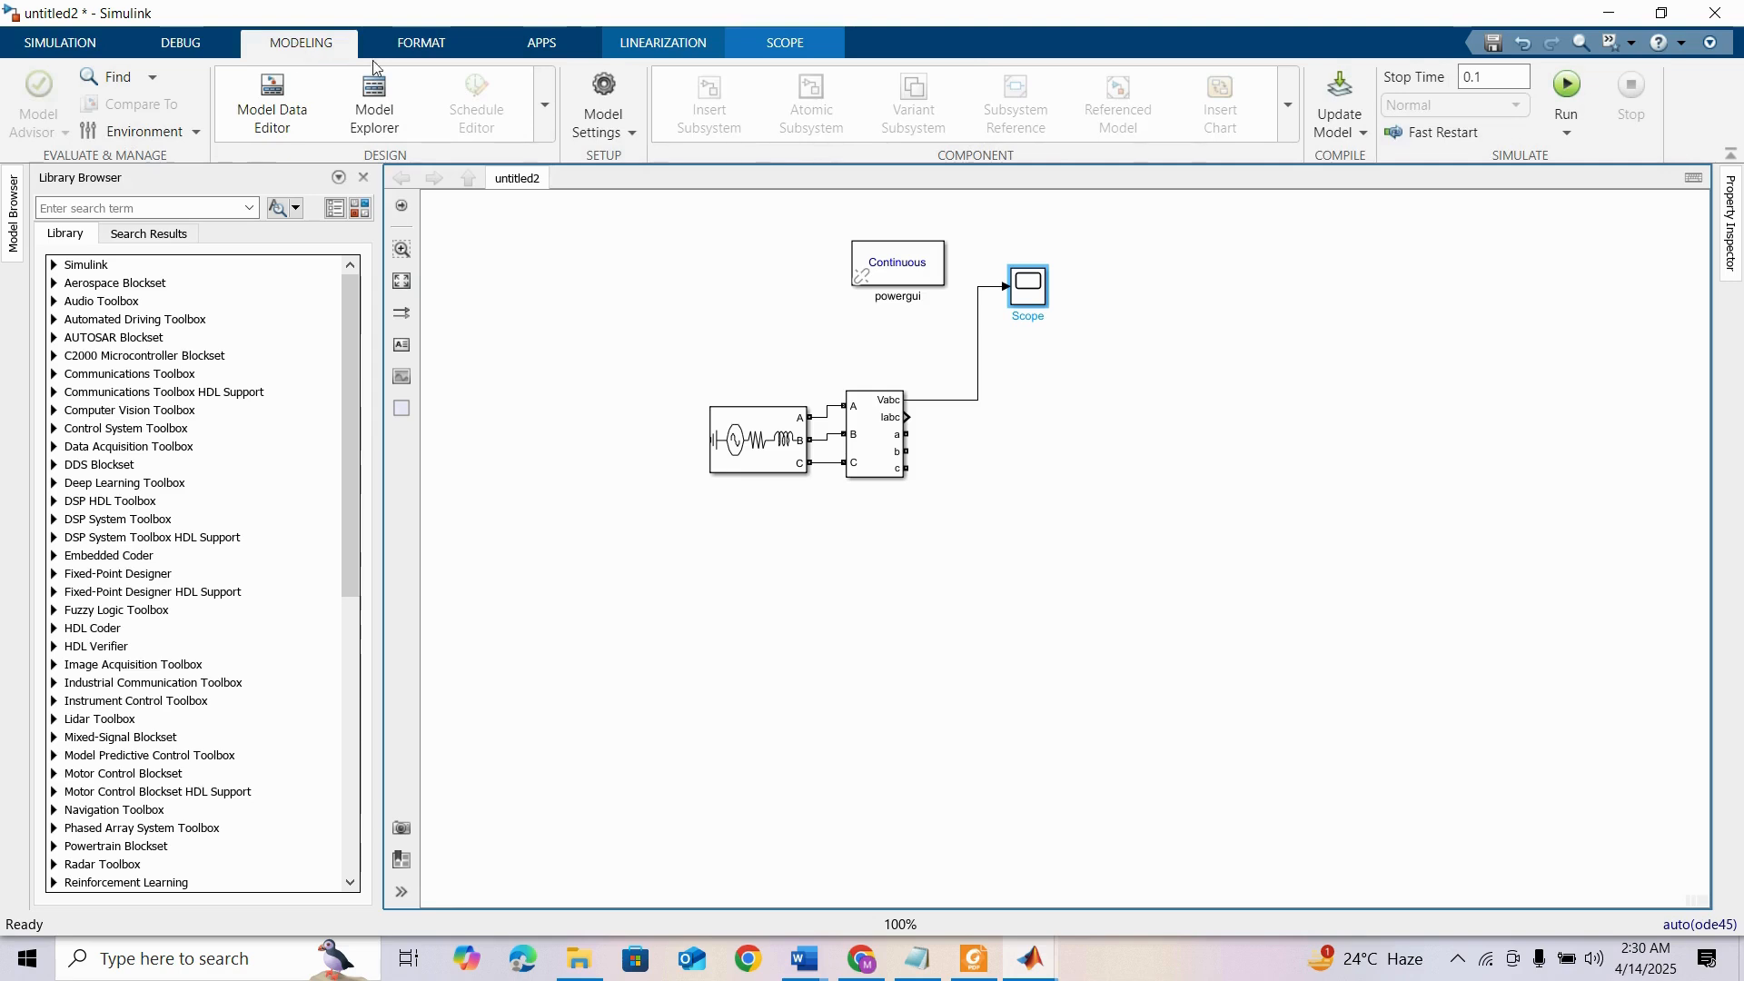
{"action": "left_click", "coordinate": [617, 84]}
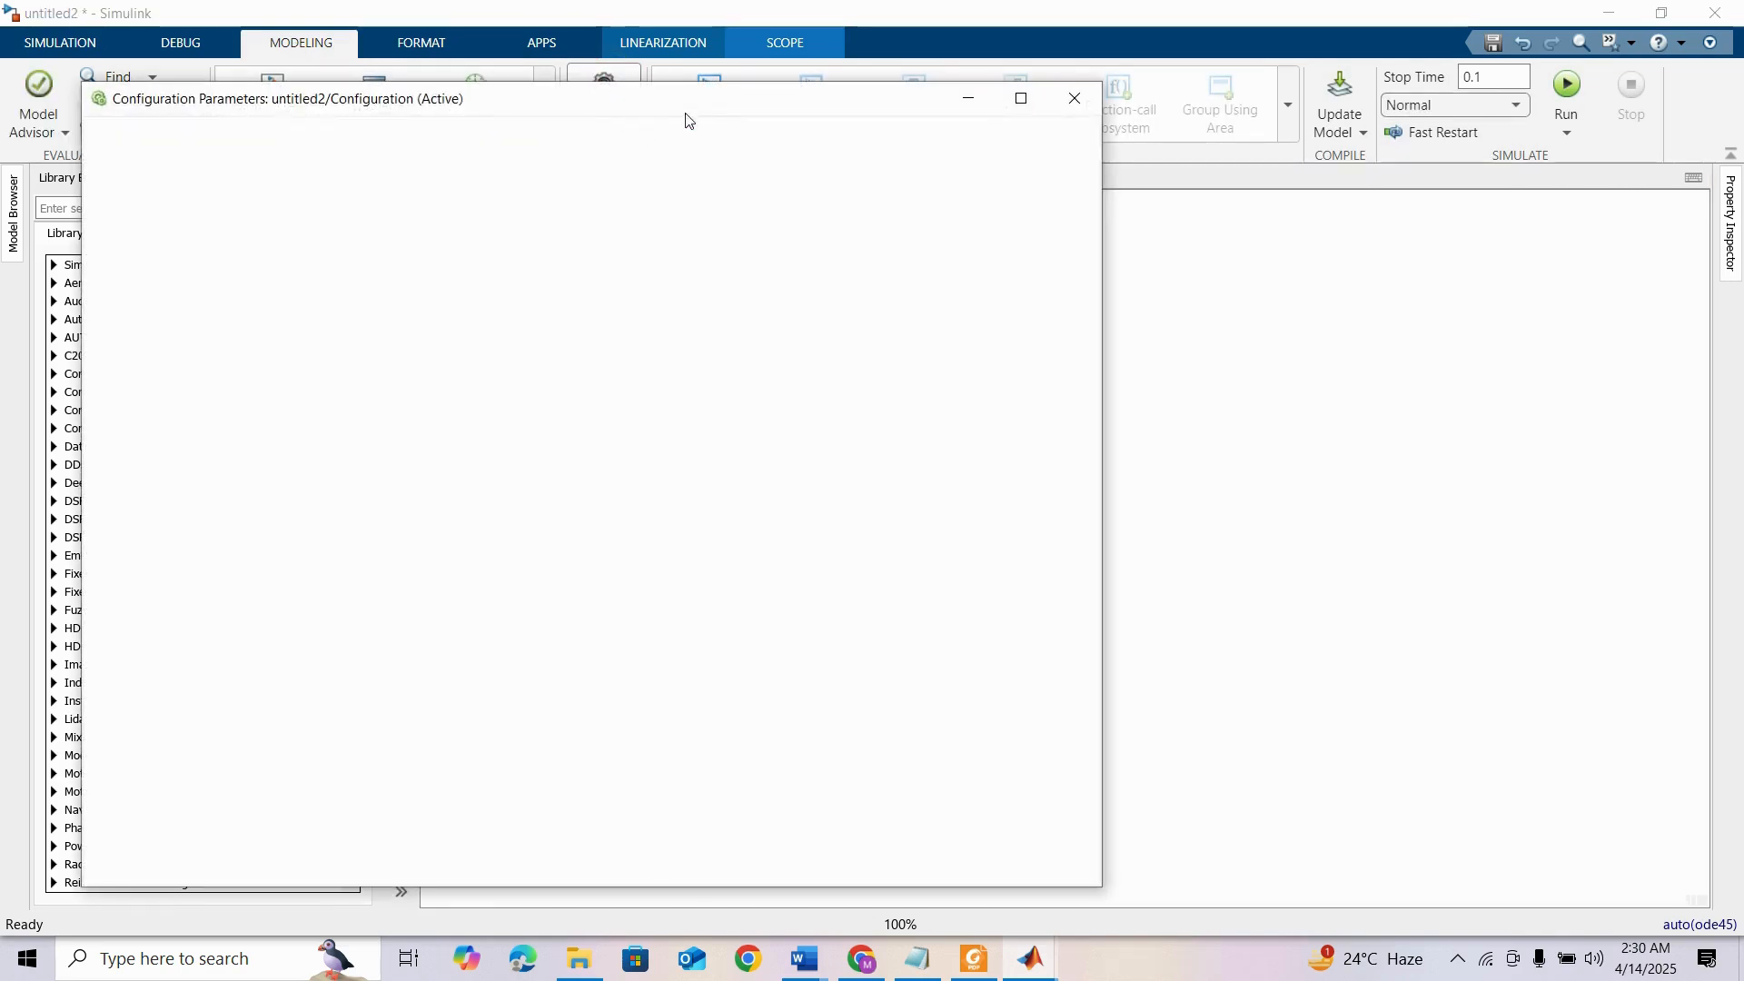
{"action": "left_click", "coordinate": [712, 102]}
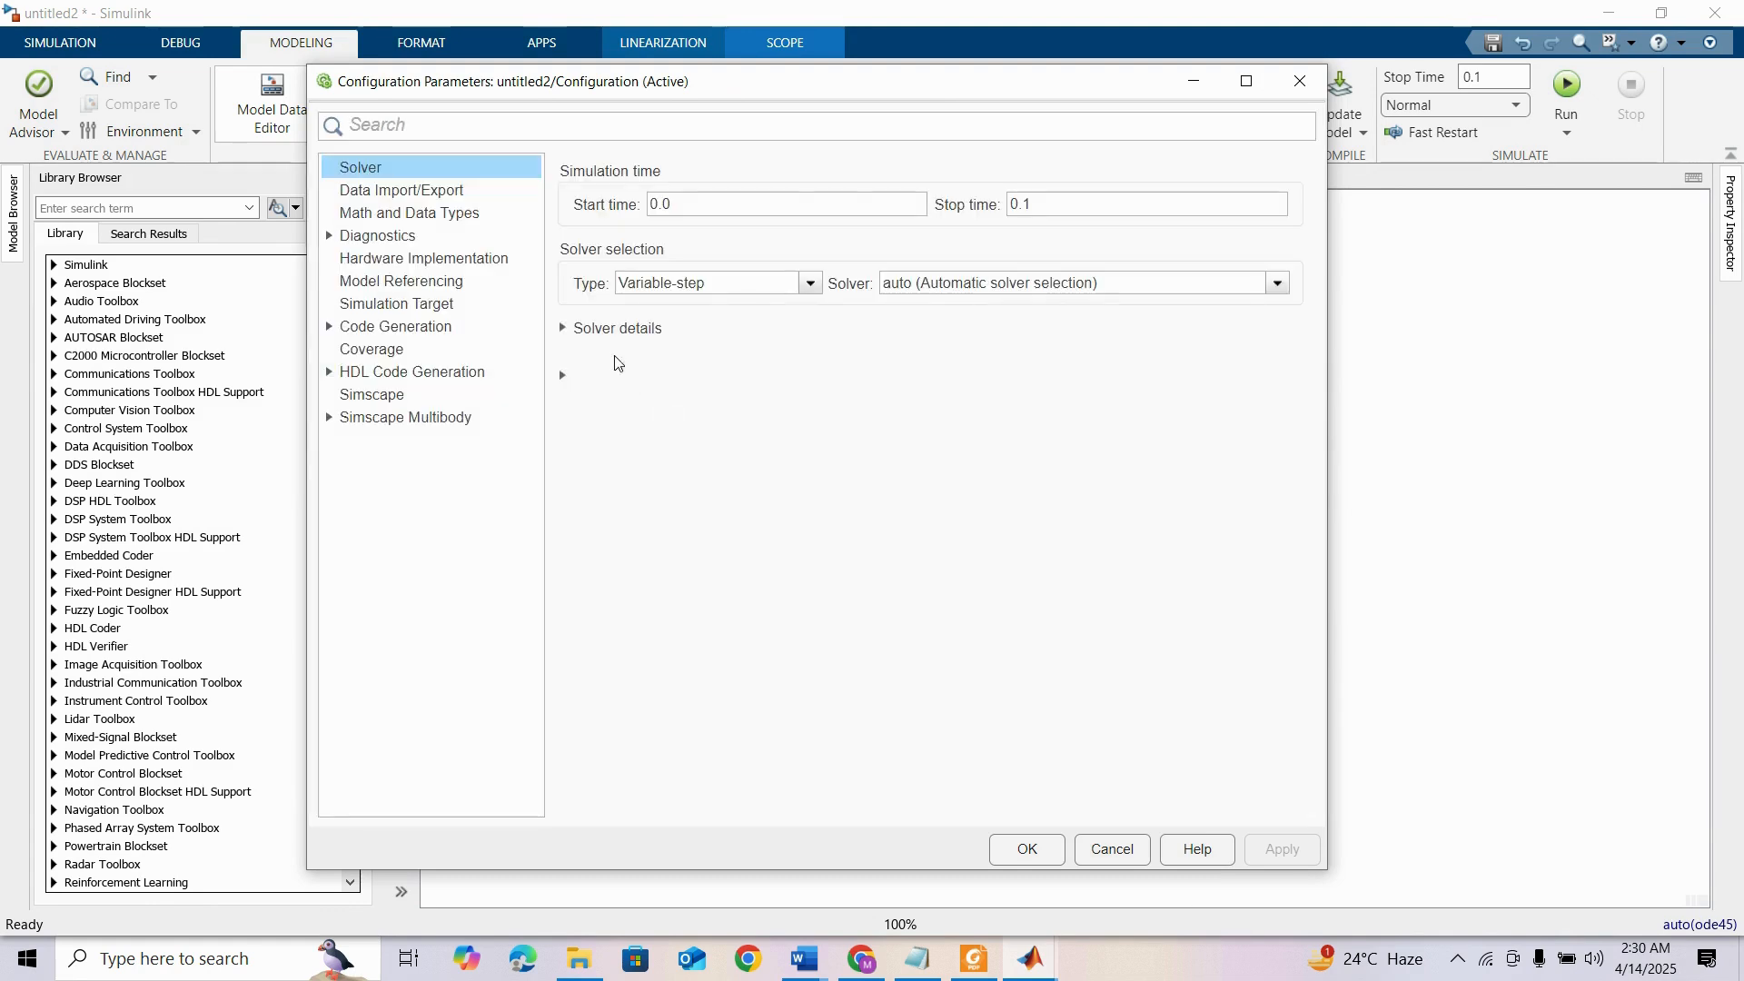
{"action": "left_click", "coordinate": [600, 328]}
{"action": "double_click", "coordinate": [740, 372]}
{"action": "type", "text": "1e-3"}
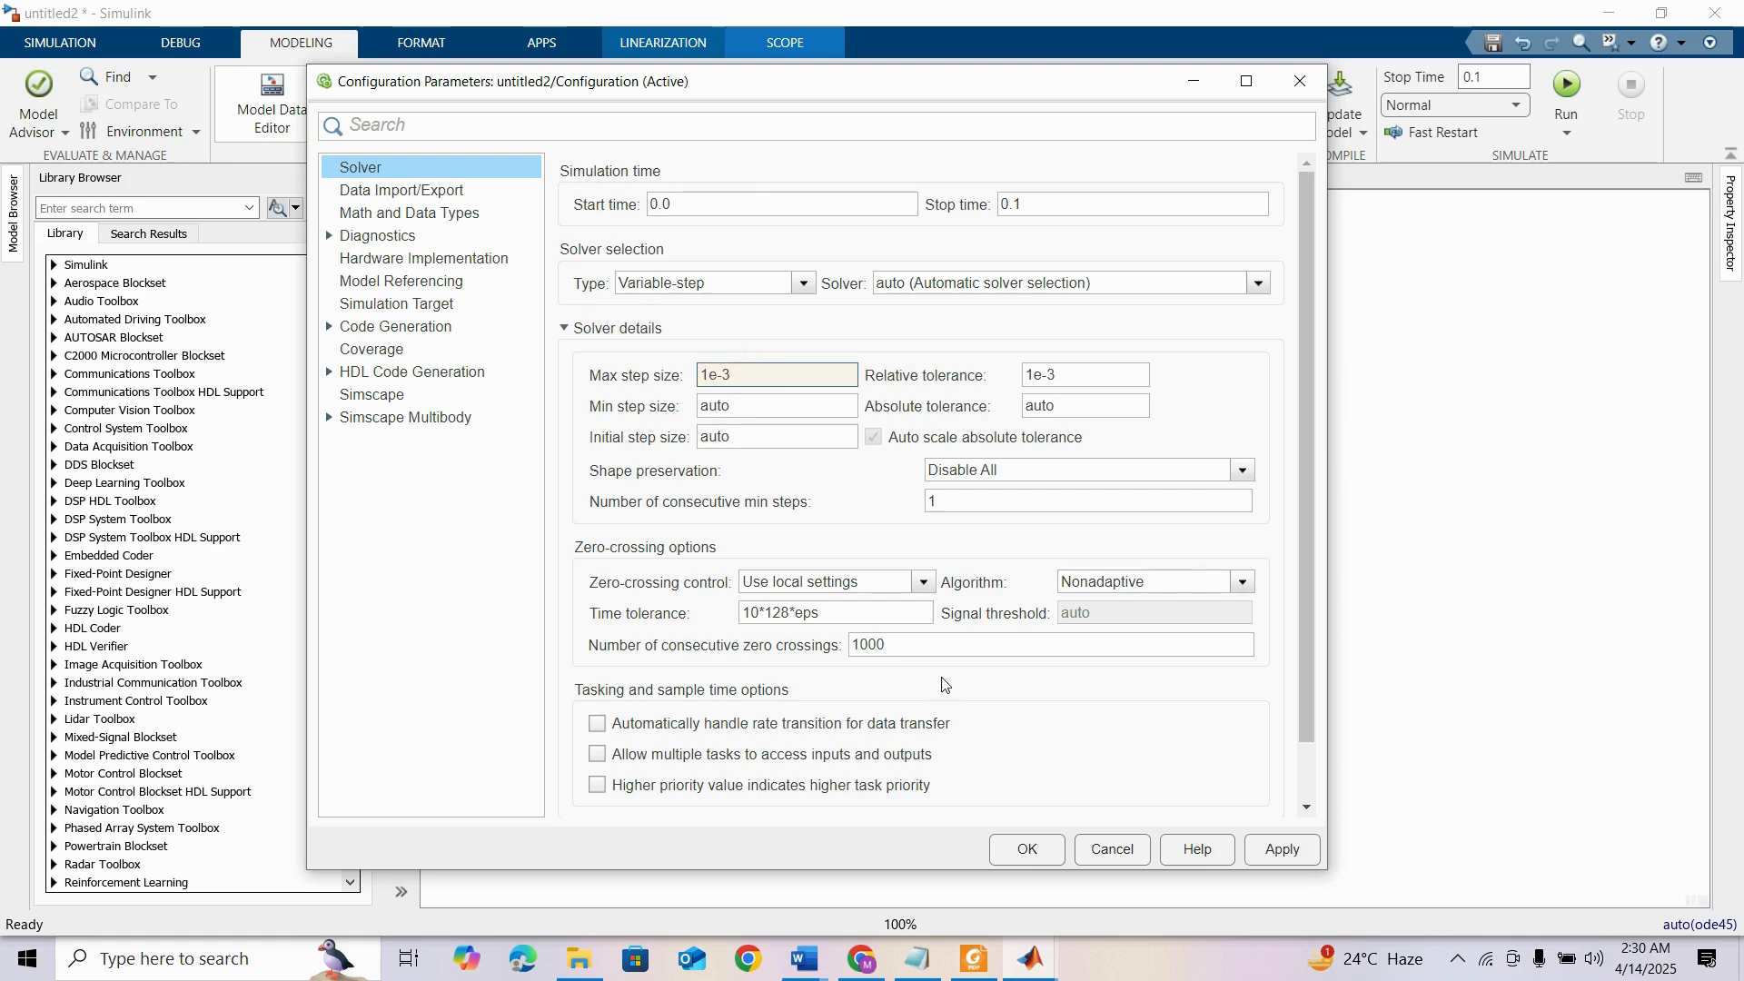
{"action": "left_click", "coordinate": [1027, 849]}
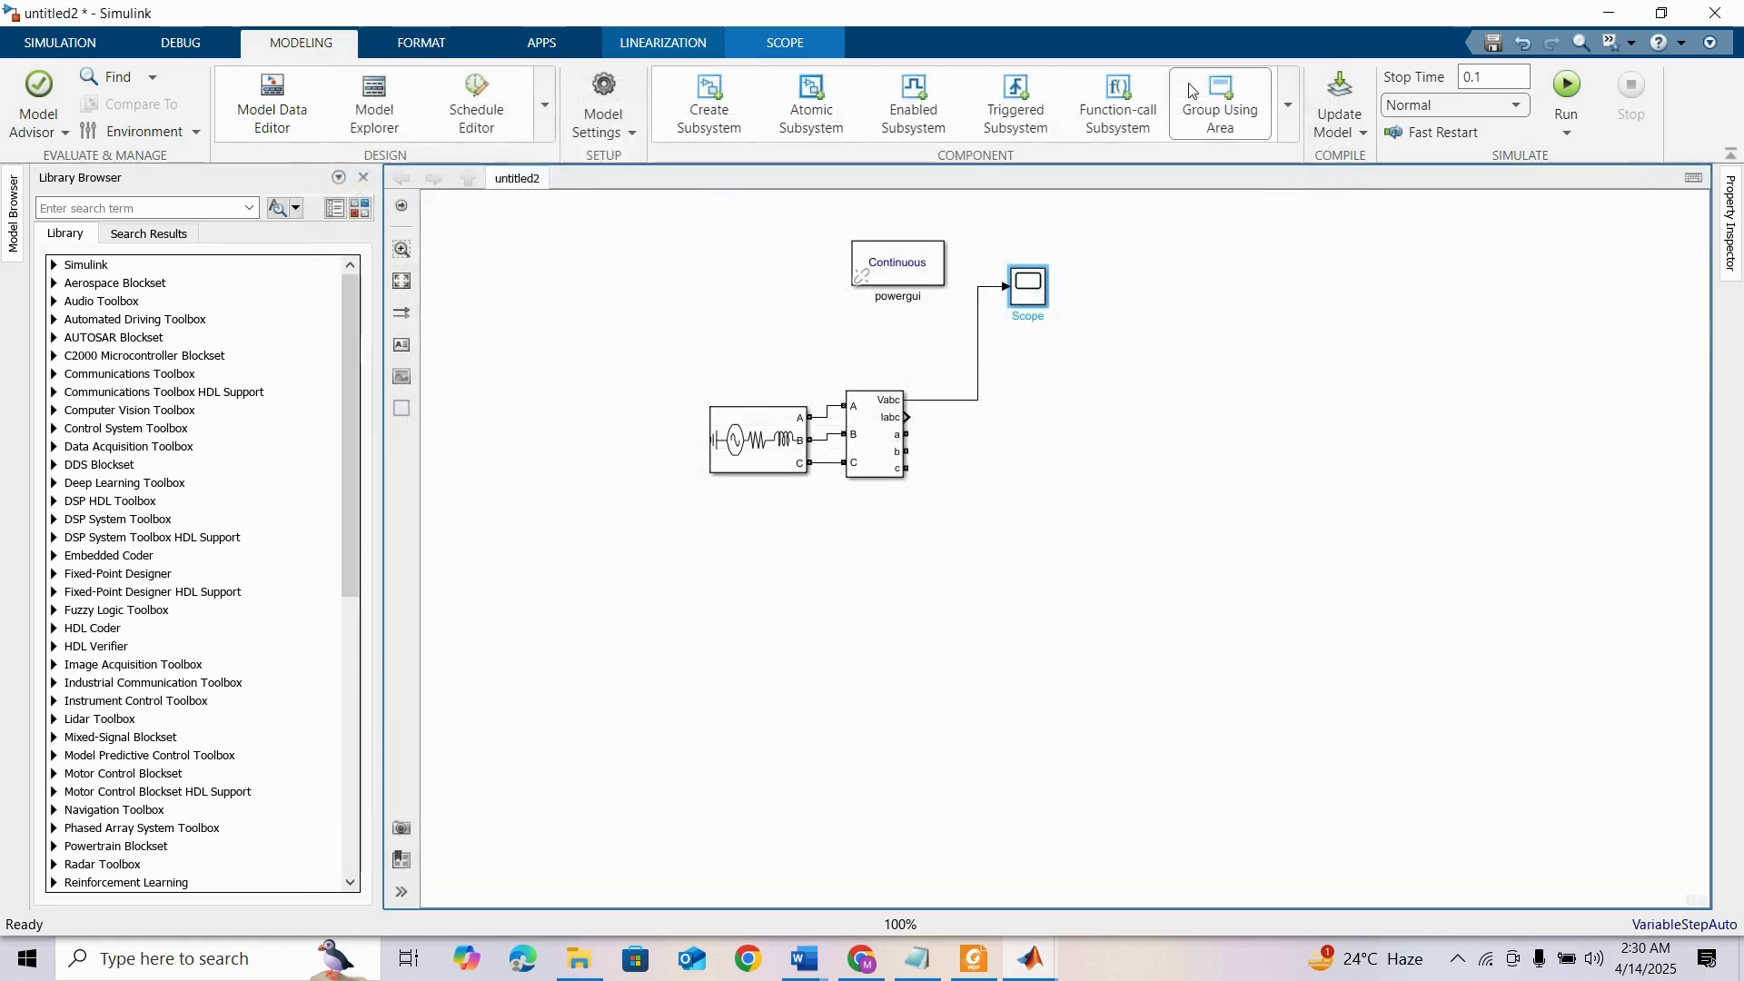
Rerun the simulation with the 1e-3 max step size and check the smoothness of the Scope waveforms
{"action": "left_click", "coordinate": [79, 44]}
{"action": "left_click", "coordinate": [812, 86]}
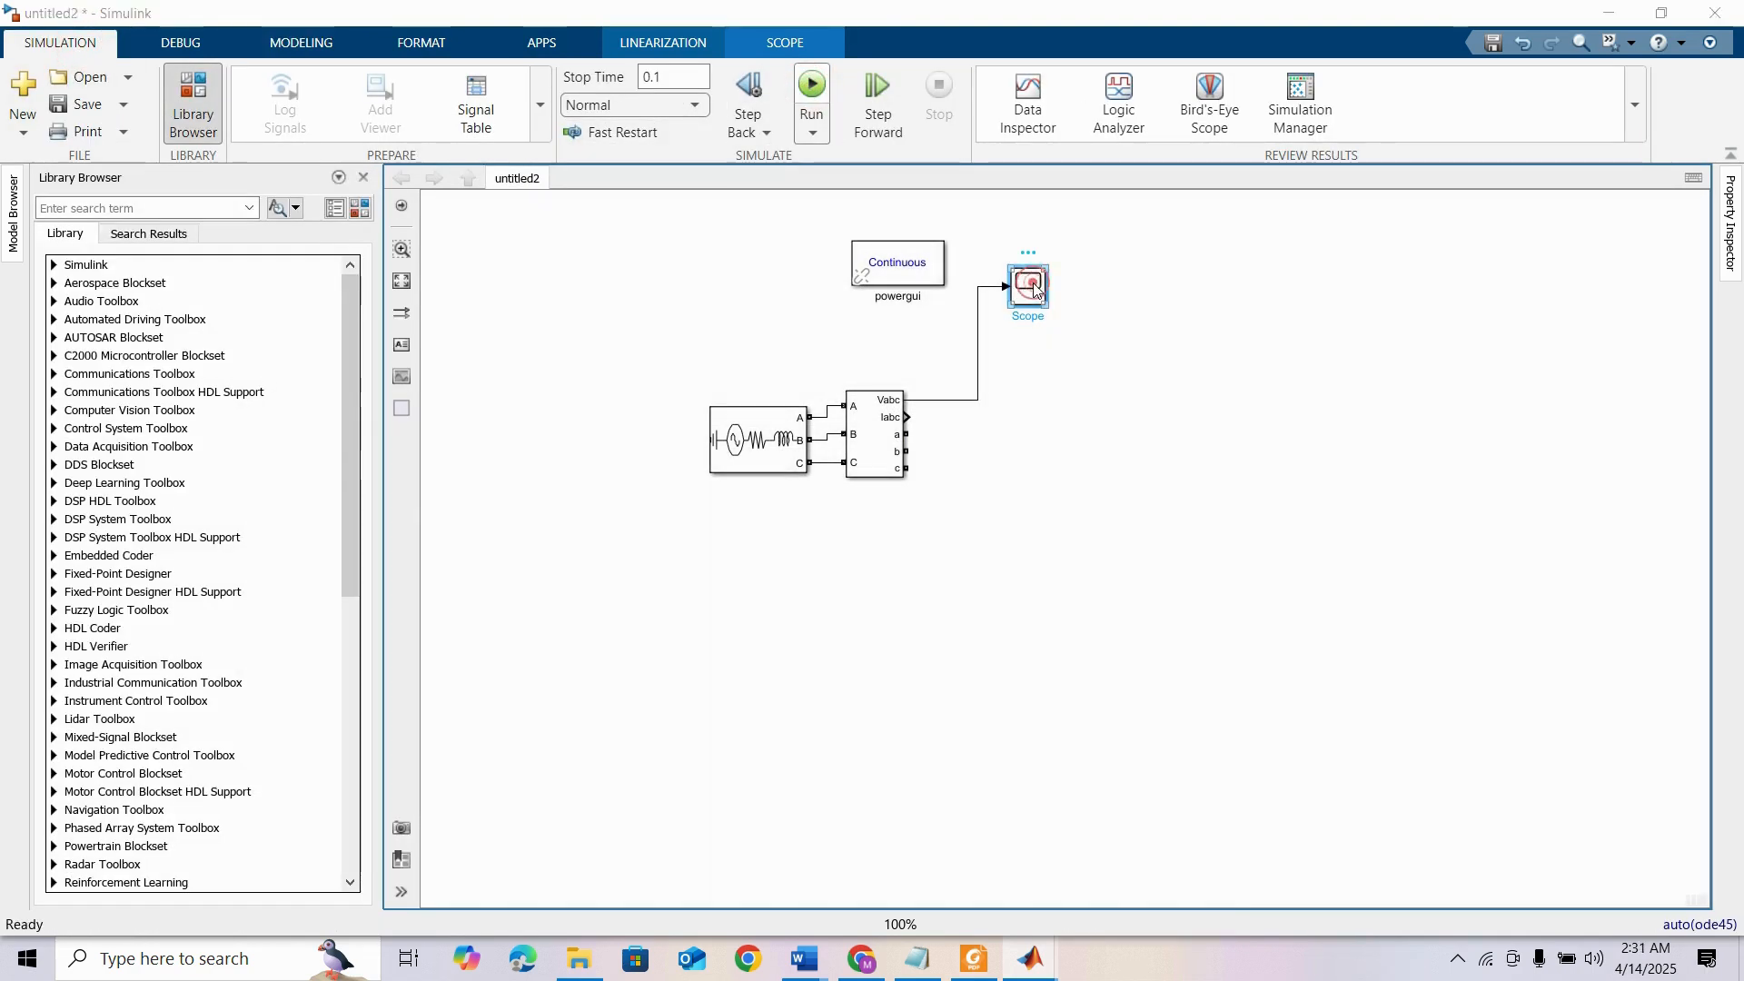
{"action": "double_click", "coordinate": [1030, 285]}
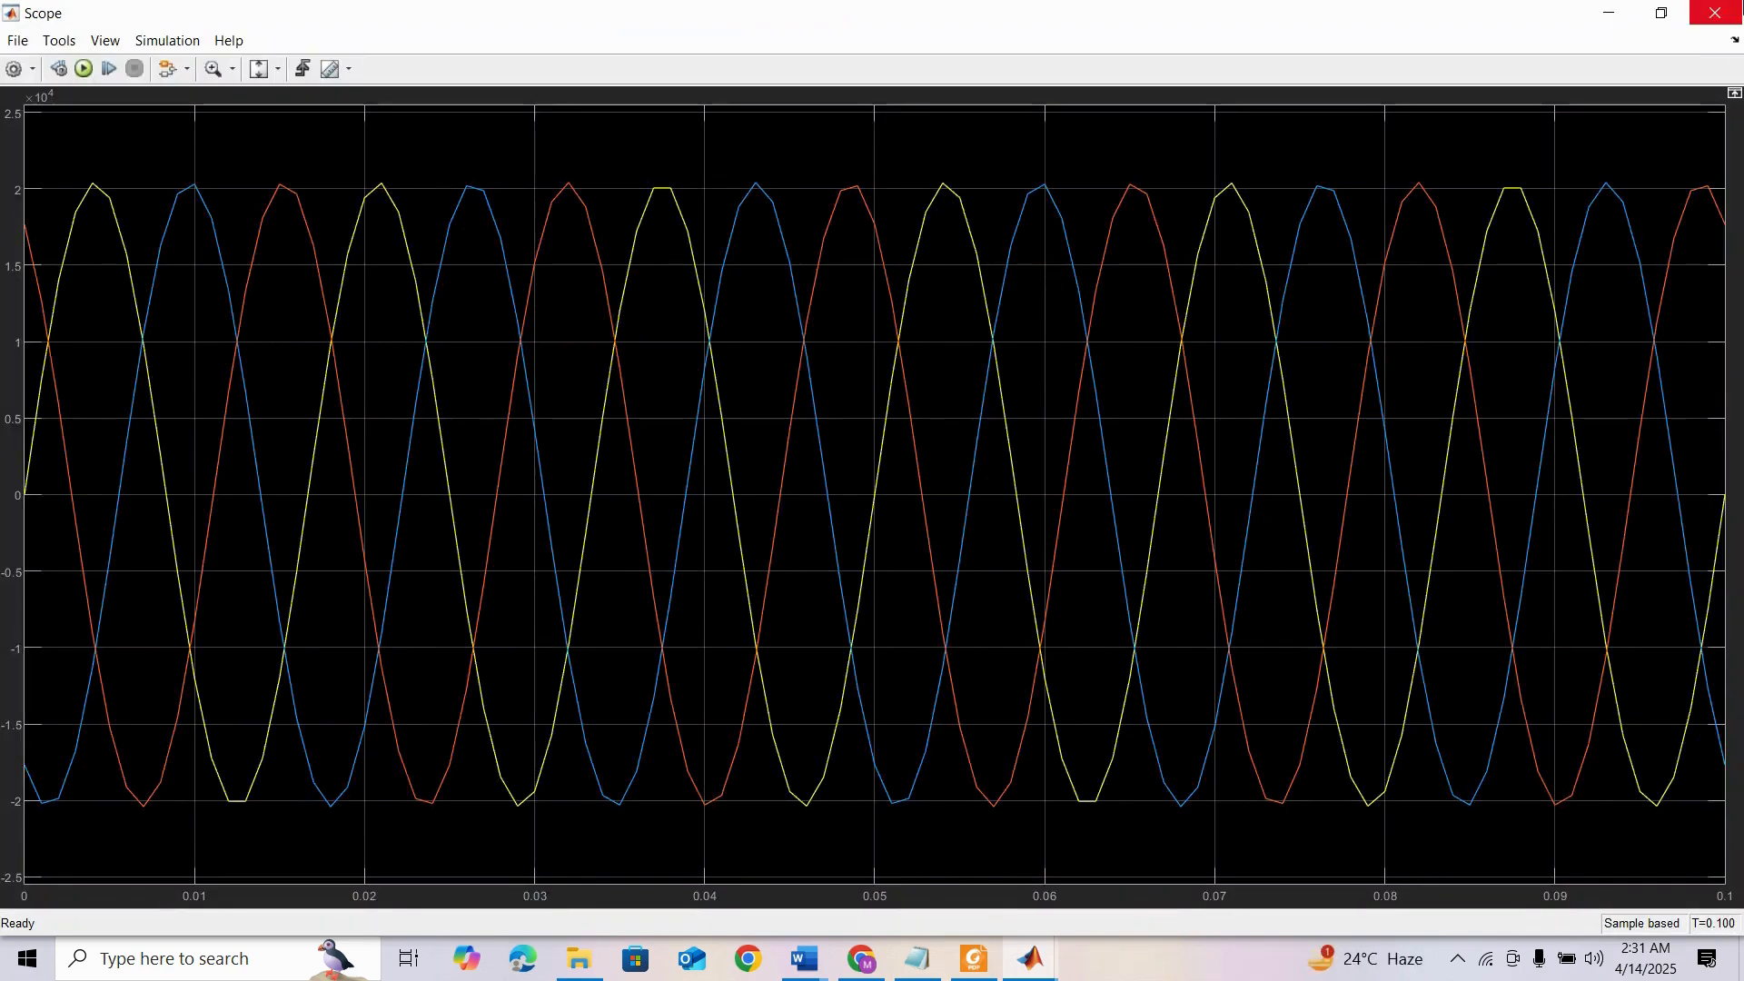
{"action": "left_click", "coordinate": [1714, 13]}
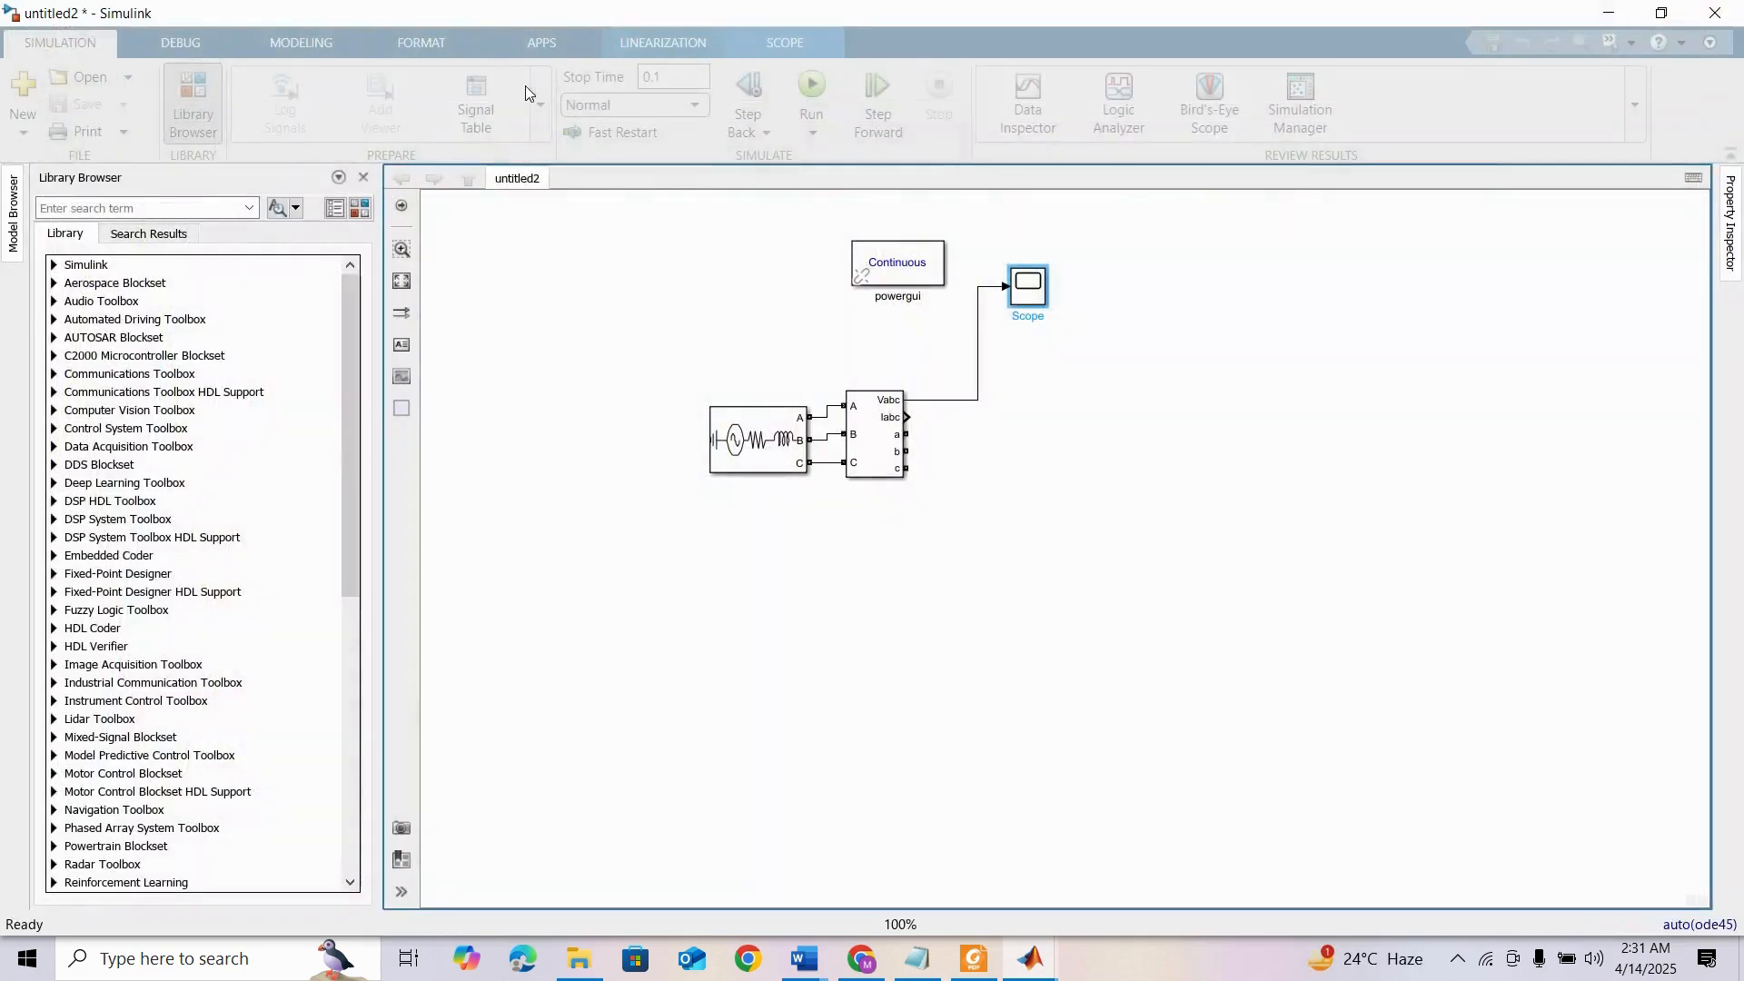
Reduce the solver's max step size to 1e-5 in the model's configuration parameters
{"action": "left_click", "coordinate": [308, 40]}
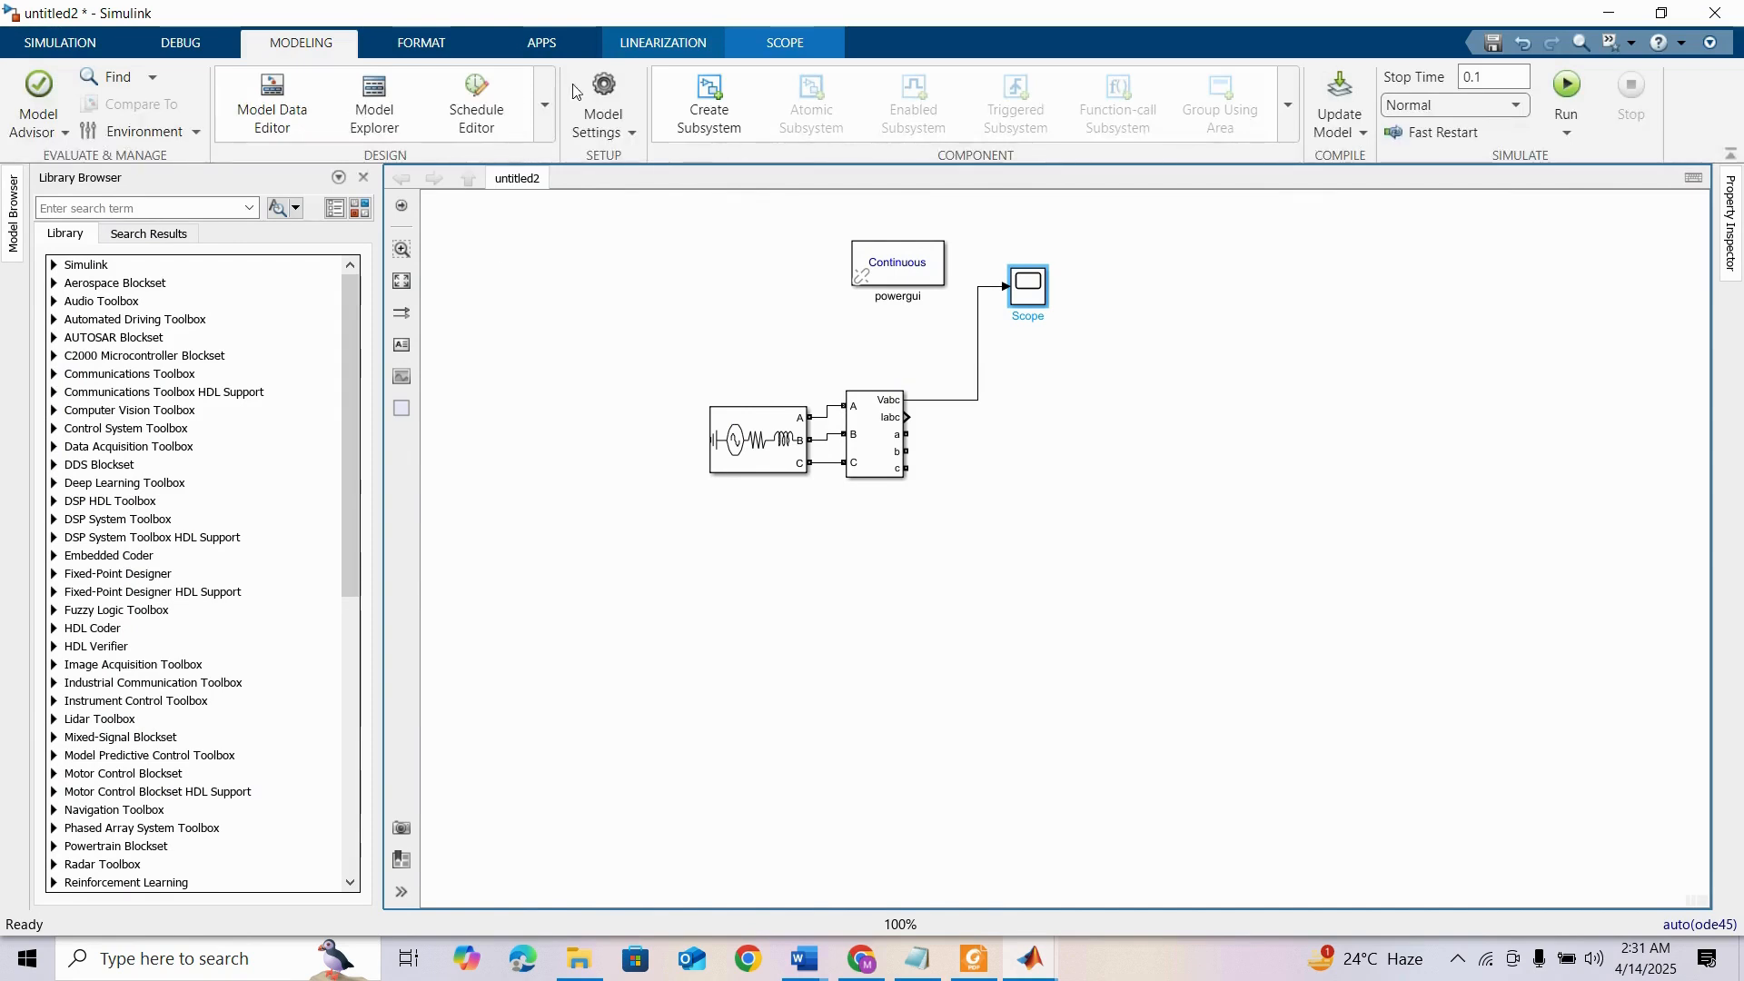
{"action": "left_click", "coordinate": [602, 98]}
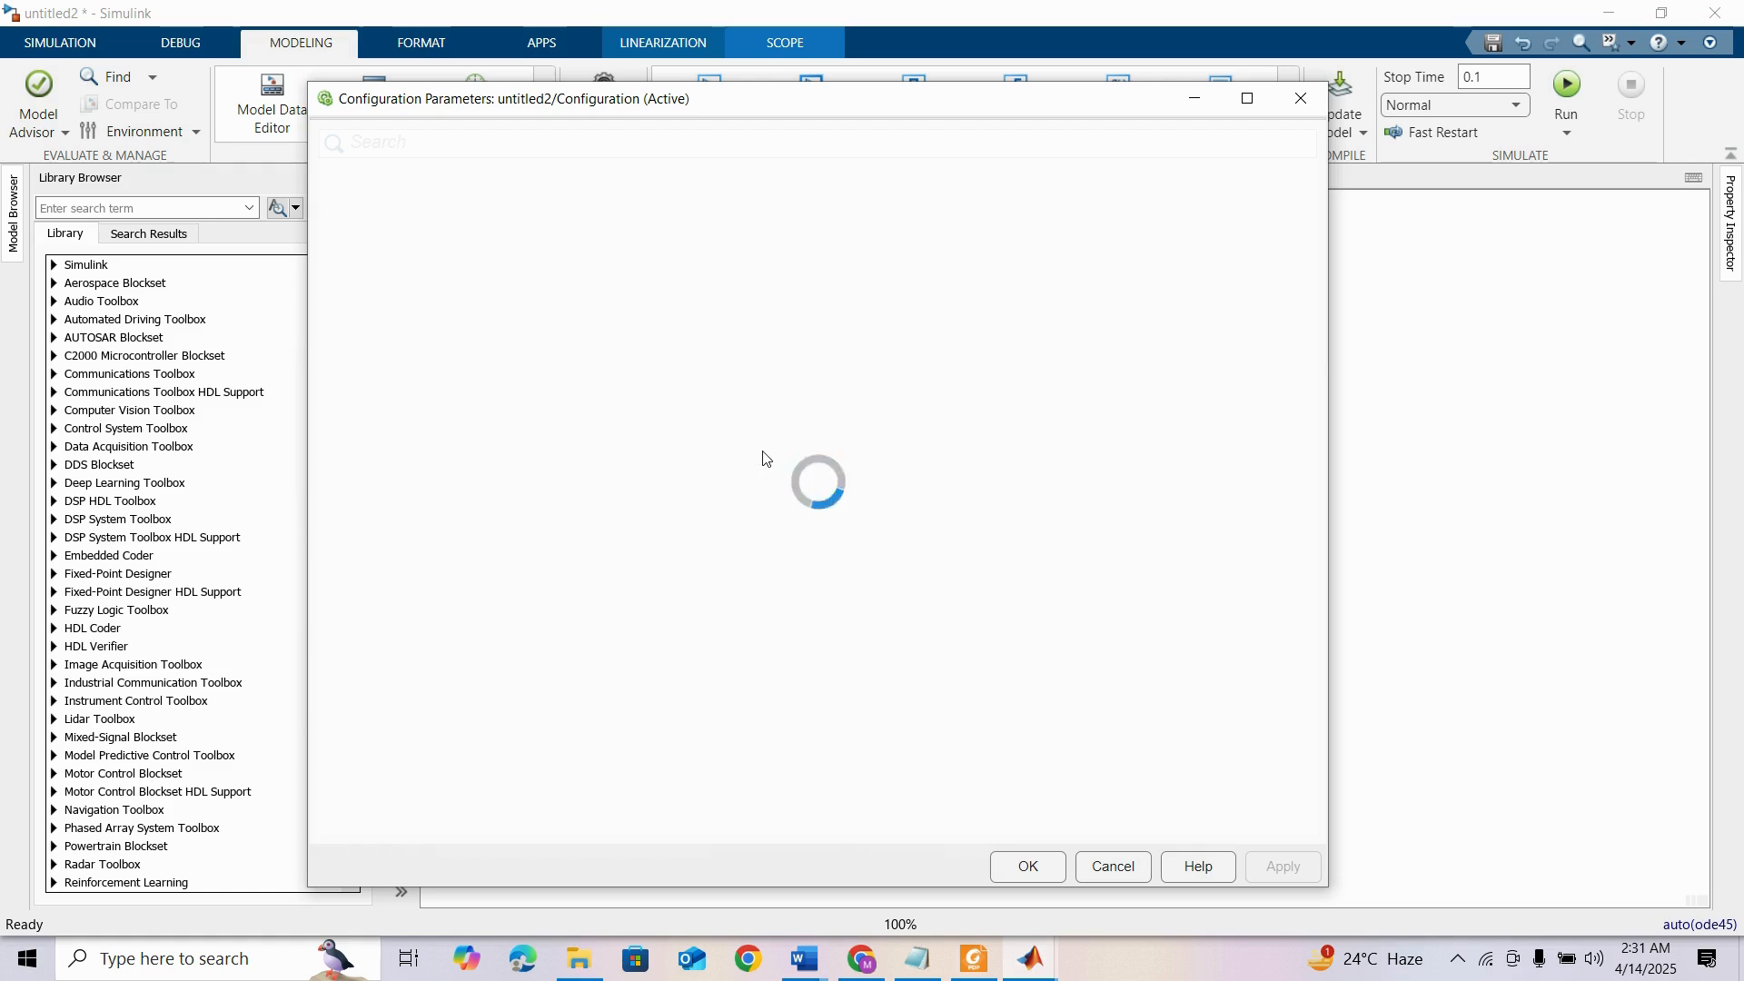
{"action": "double_click", "coordinate": [758, 392]}
{"action": "left_click", "coordinate": [753, 394]}
{"action": "key", "text": "BackSpace"}
{"action": "type", "text": "5"}
{"action": "left_click", "coordinate": [1027, 866]}
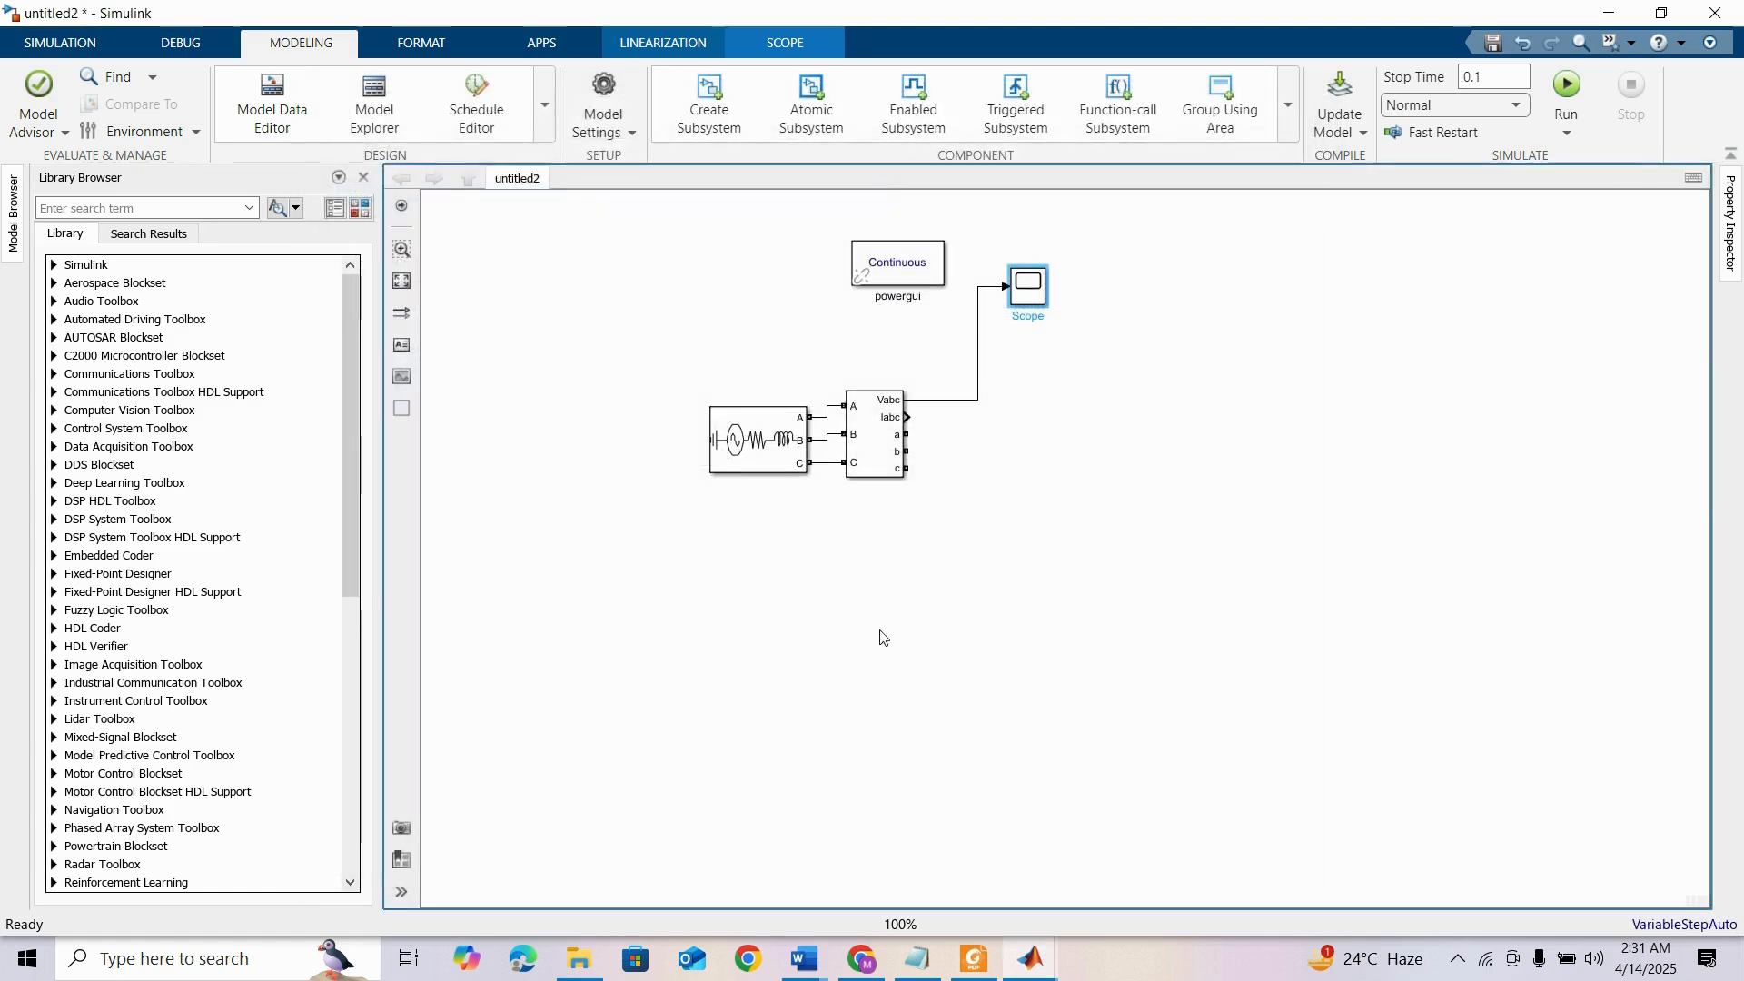
Rerun the simulation with the 1e-5 max step size and view the voltage waveforms in the Scope
{"action": "left_click", "coordinate": [59, 42]}
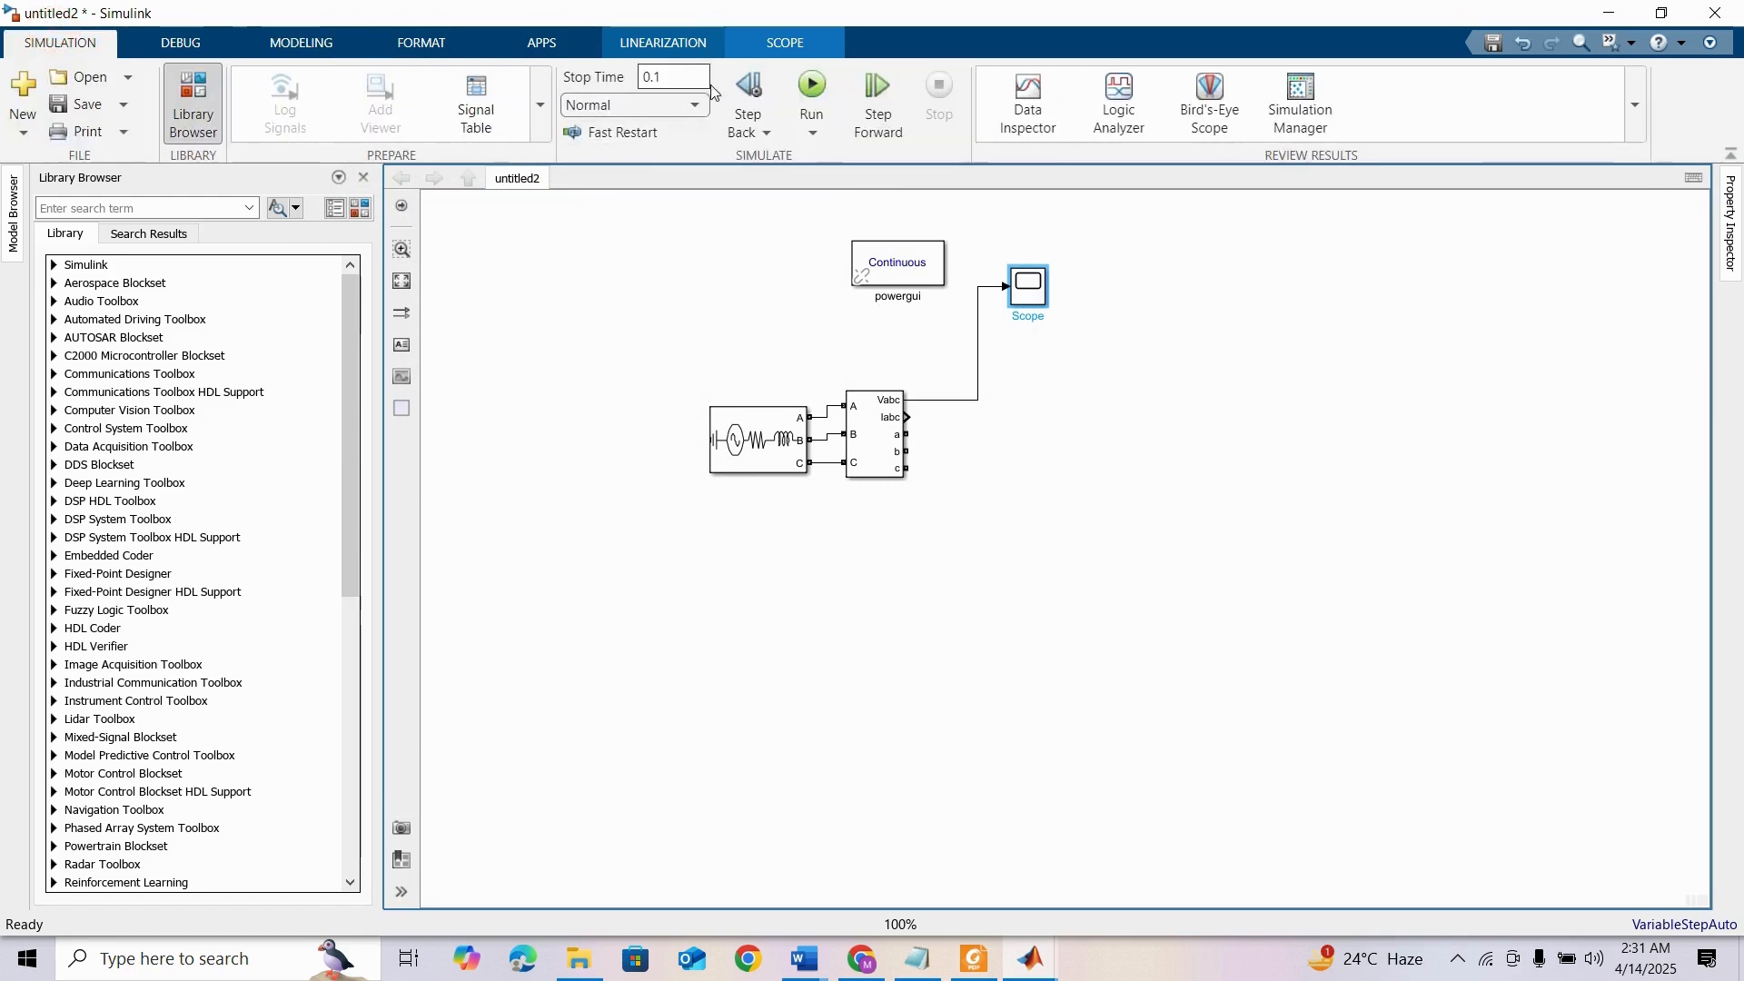
{"action": "left_click", "coordinate": [813, 86]}
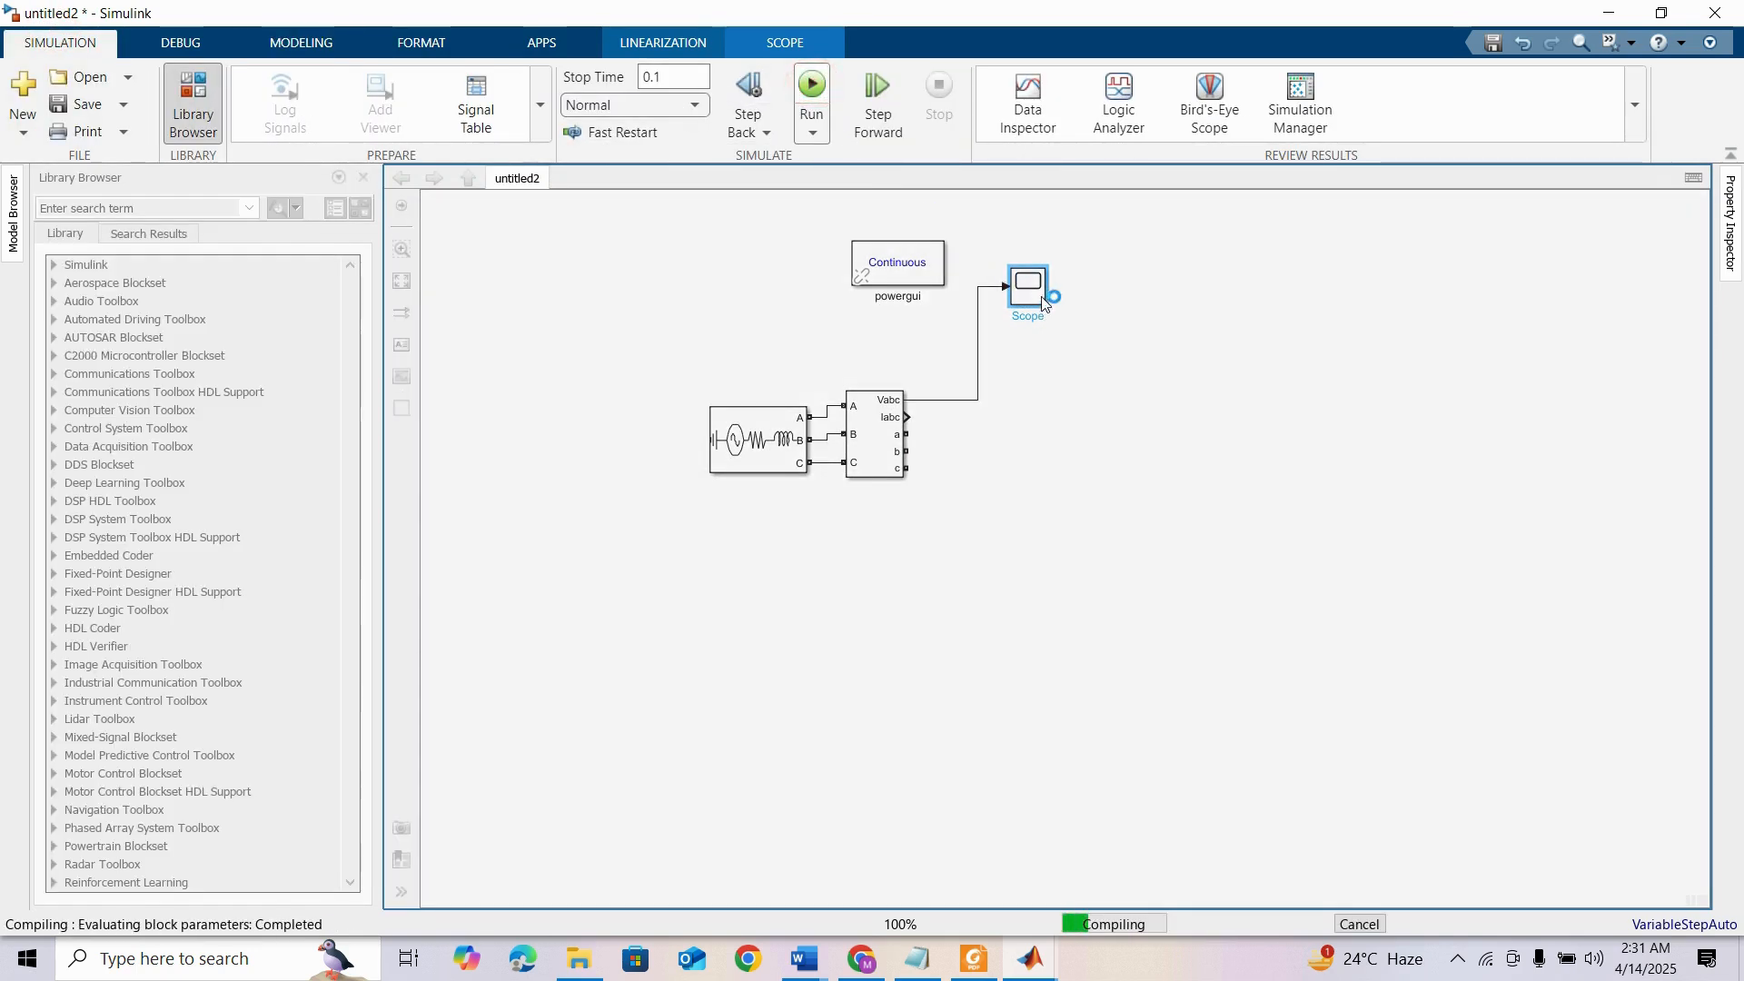
{"action": "double_click", "coordinate": [1032, 287]}
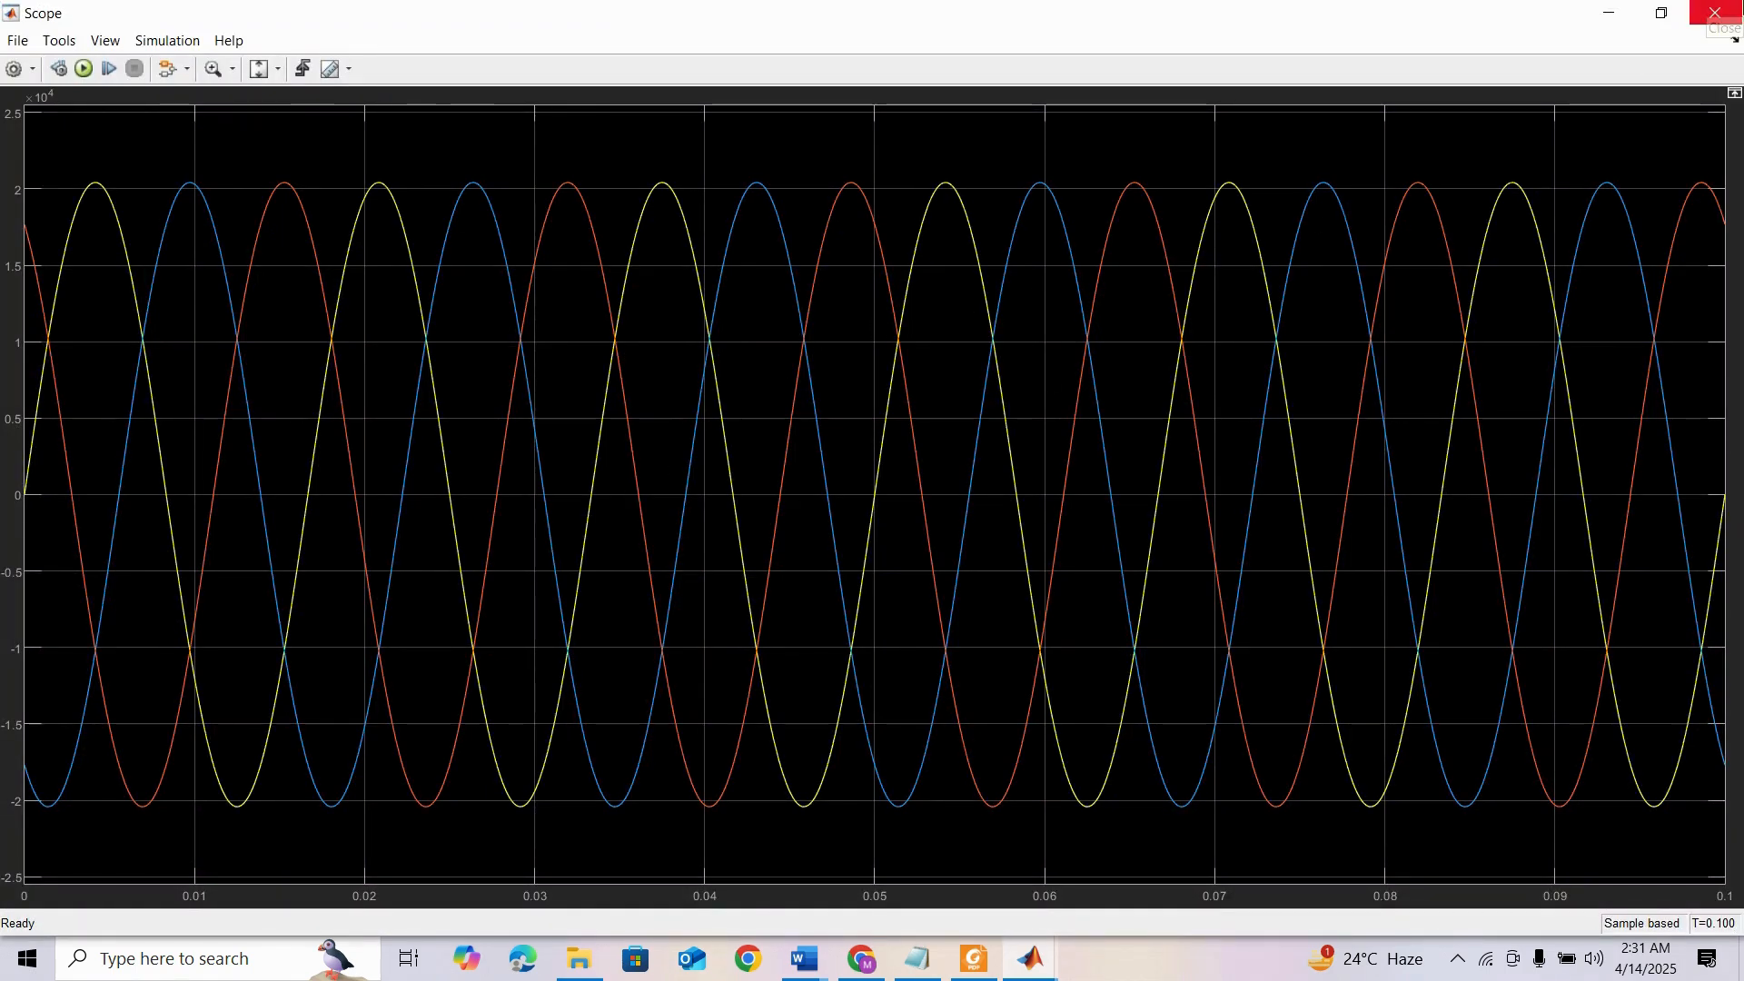
Close the Scope and review the Three-Phase Source block's voltage, frequency and impedance parameters
{"action": "left_click", "coordinate": [1714, 12]}
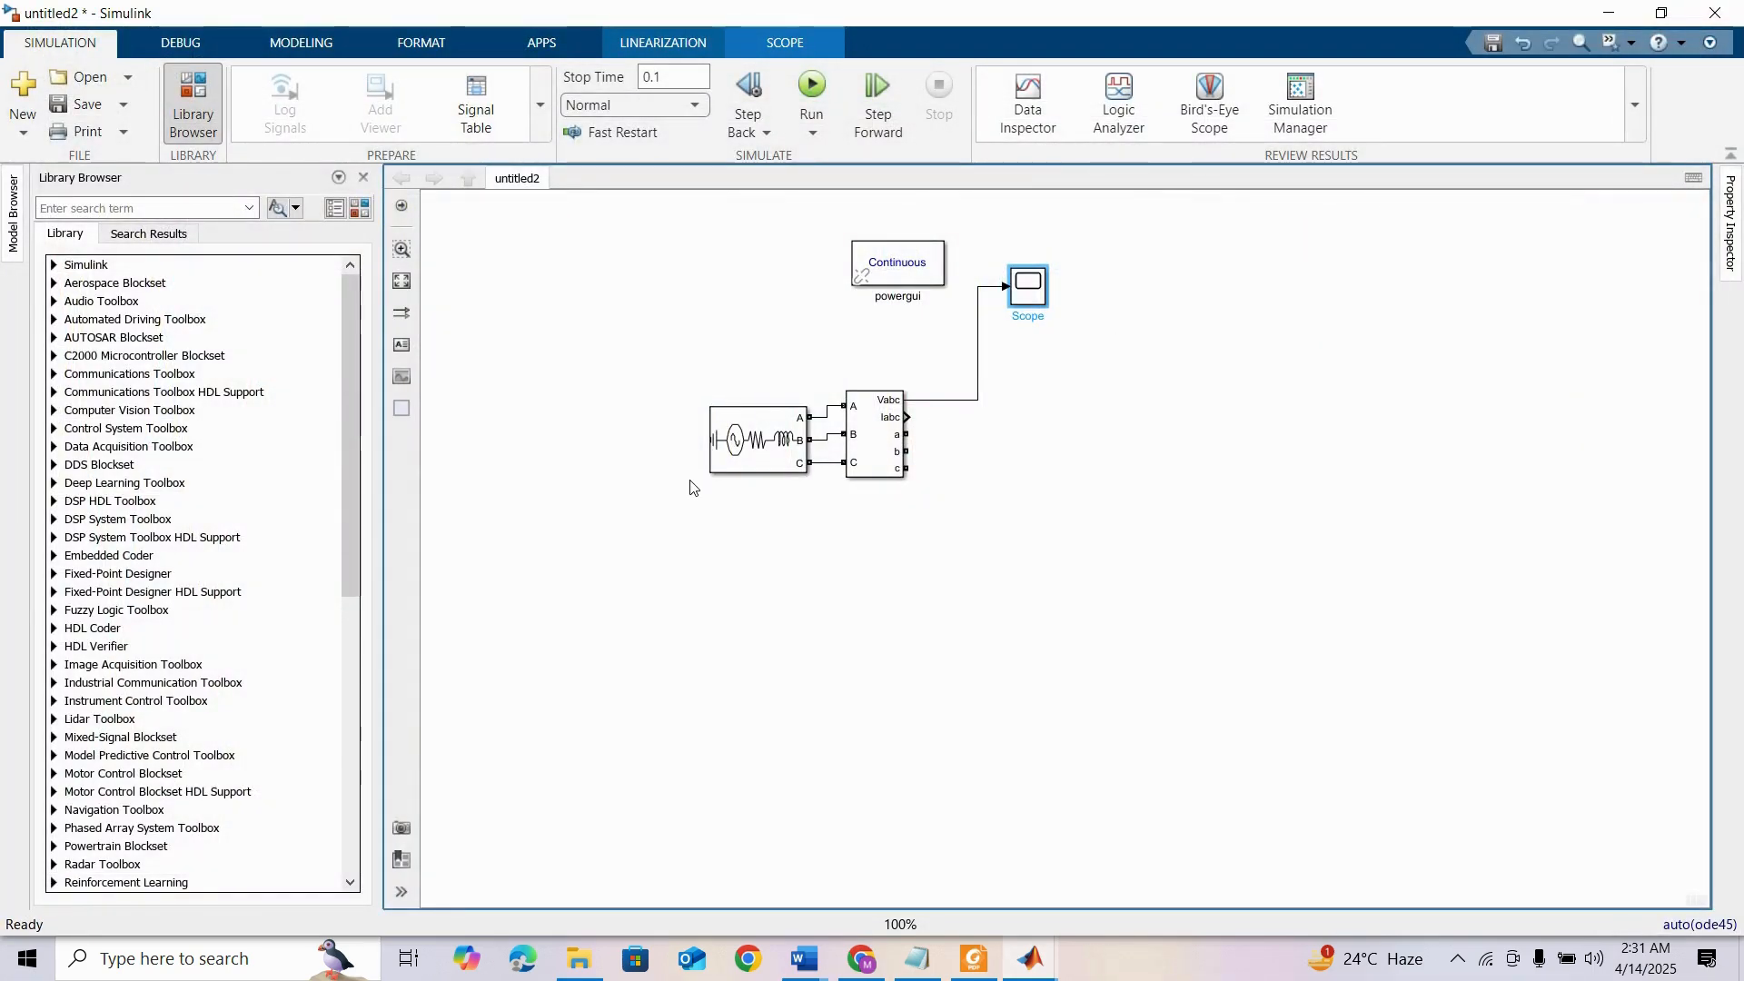
{"action": "double_click", "coordinate": [783, 445]}
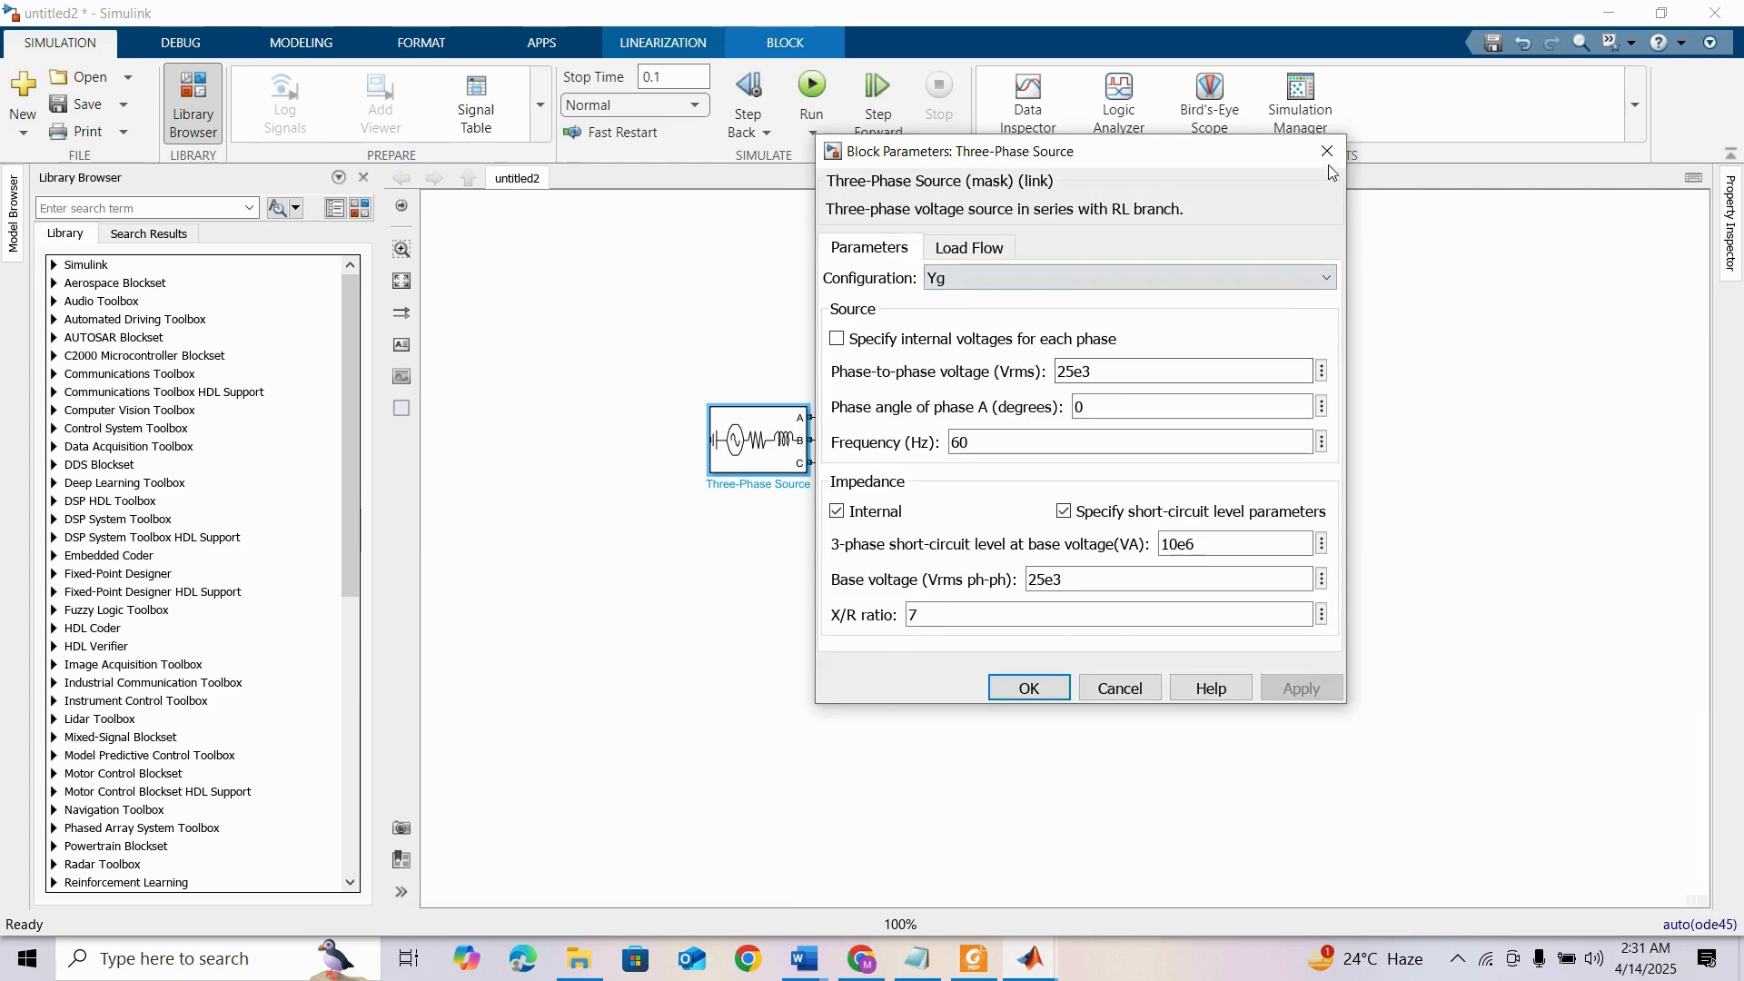
{"action": "left_click", "coordinate": [1328, 151]}
Add a Three-Phase Transformer (Two Windings) block from Power Grid Elements, shrink it and place it beside the V-I Measurement block
{"action": "left_click", "coordinate": [361, 209]}
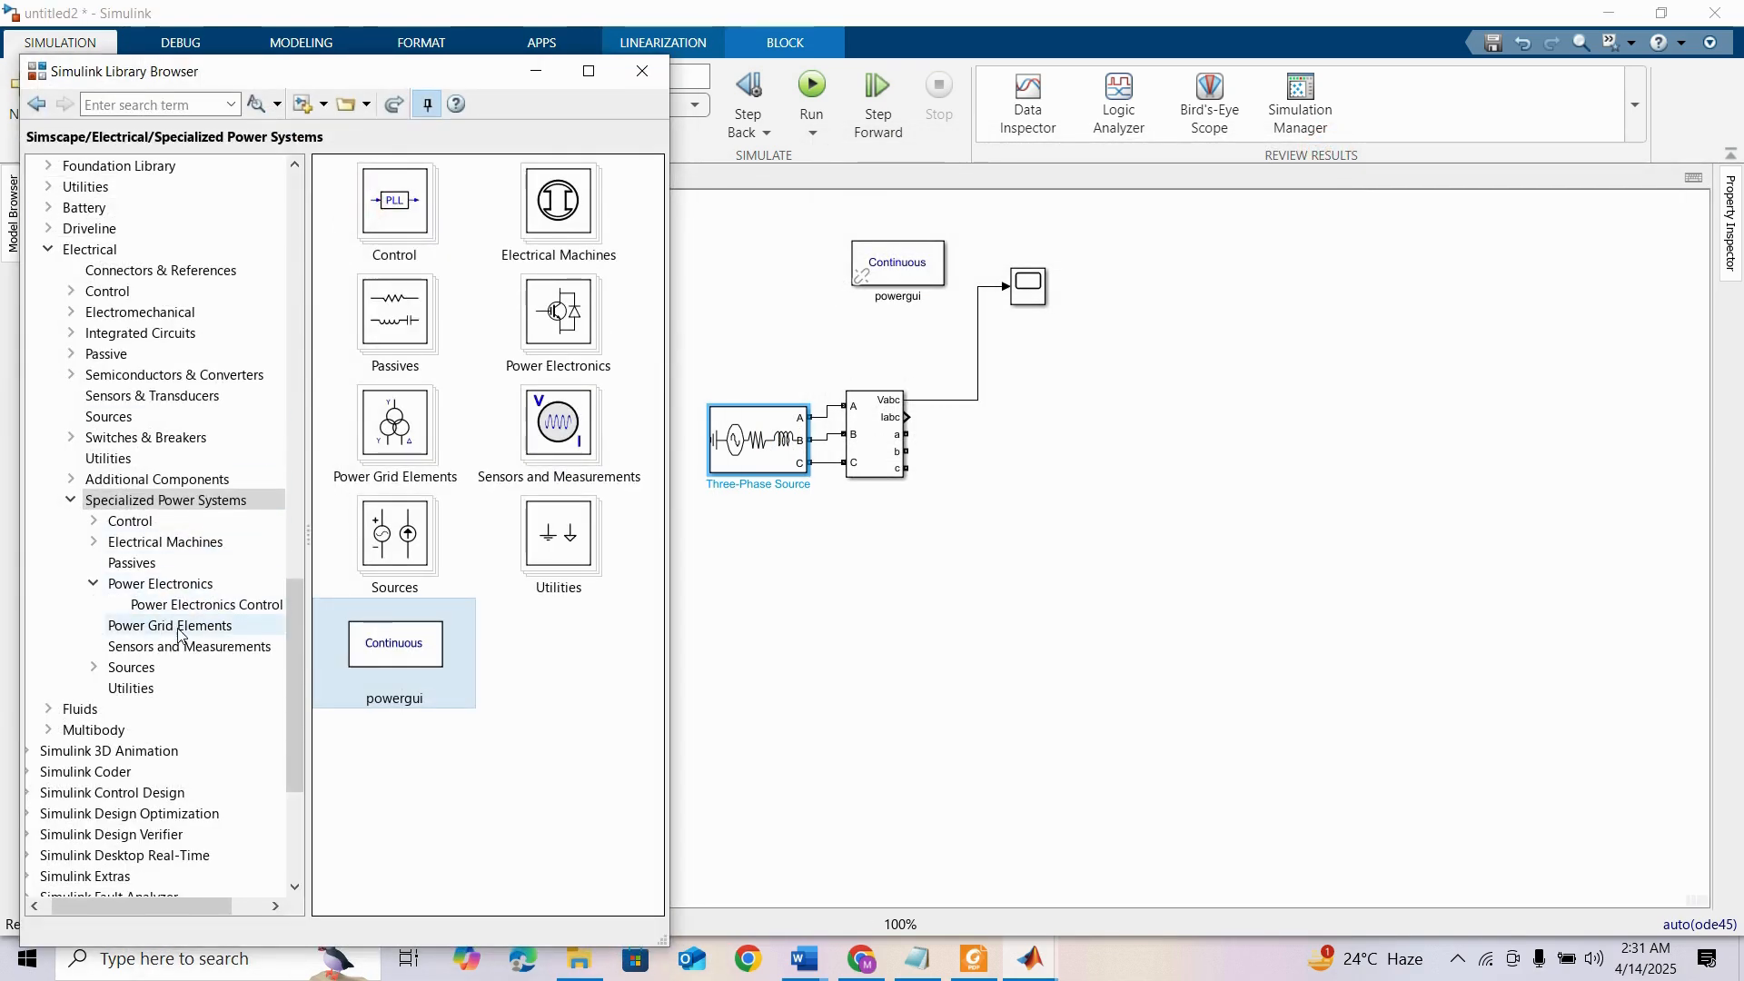
{"action": "left_click", "coordinate": [173, 626]}
{"action": "scroll", "coordinate": [417, 537], "scroll_direction": "down", "scroll_amount": 5}
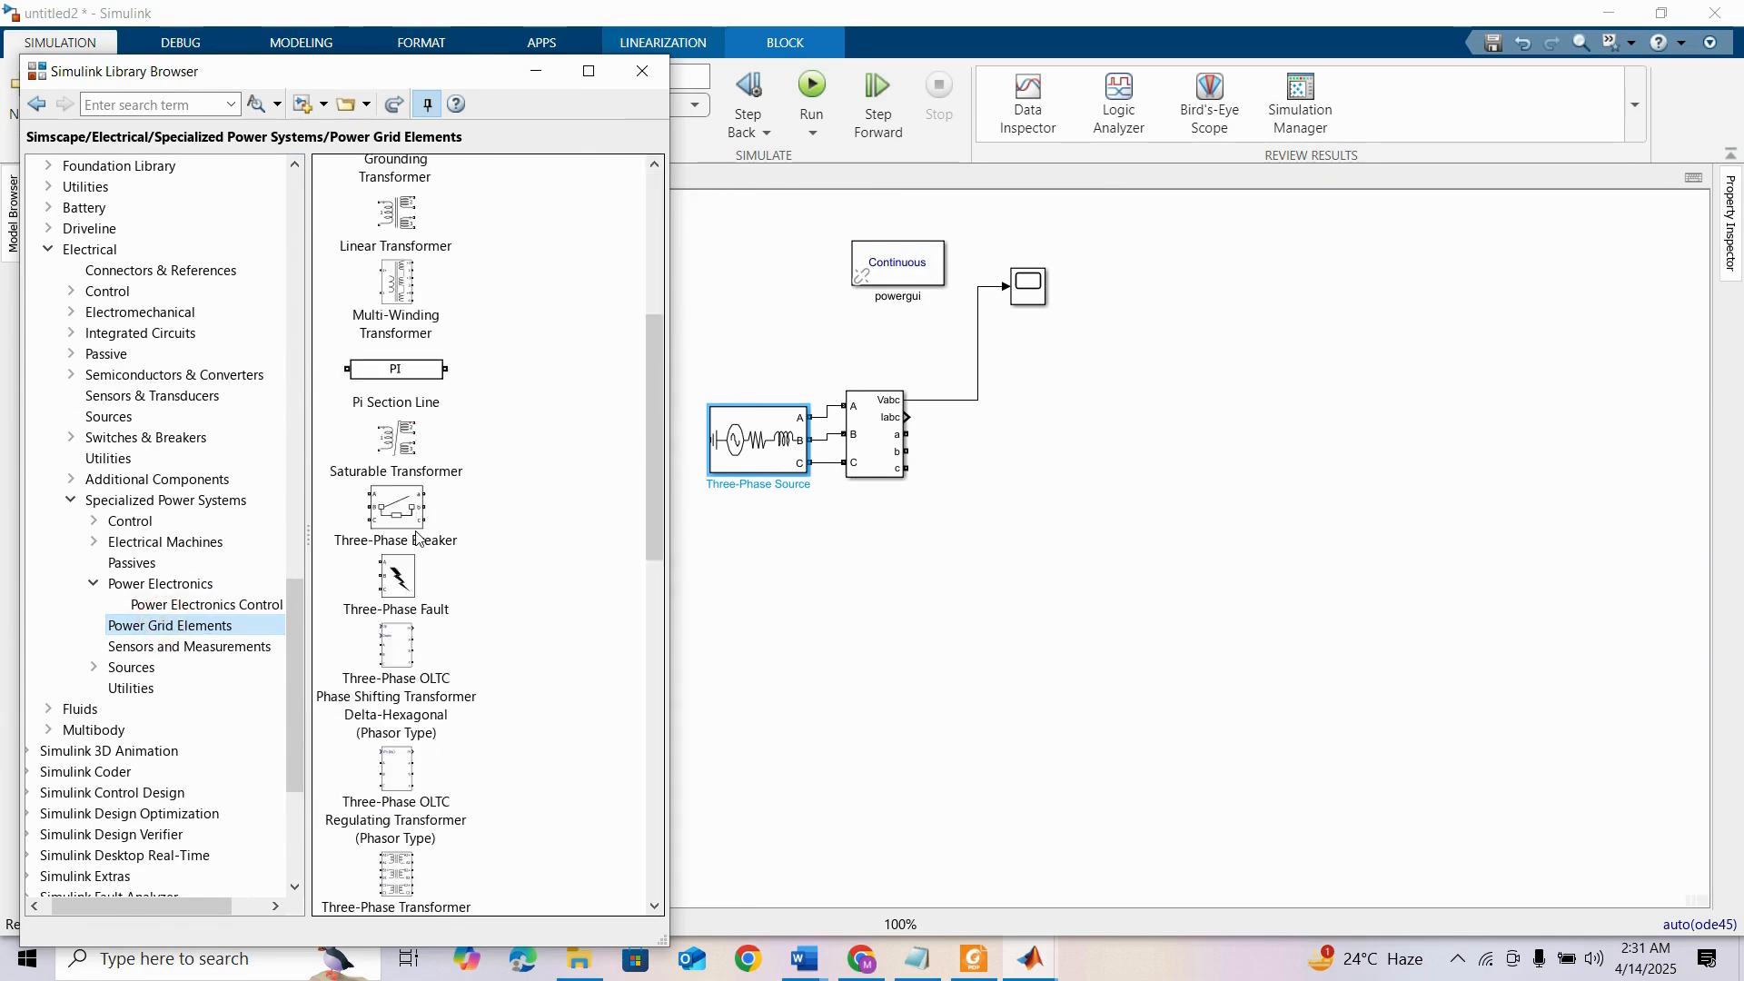
{"action": "scroll", "coordinate": [417, 537], "scroll_direction": "down", "scroll_amount": 10}
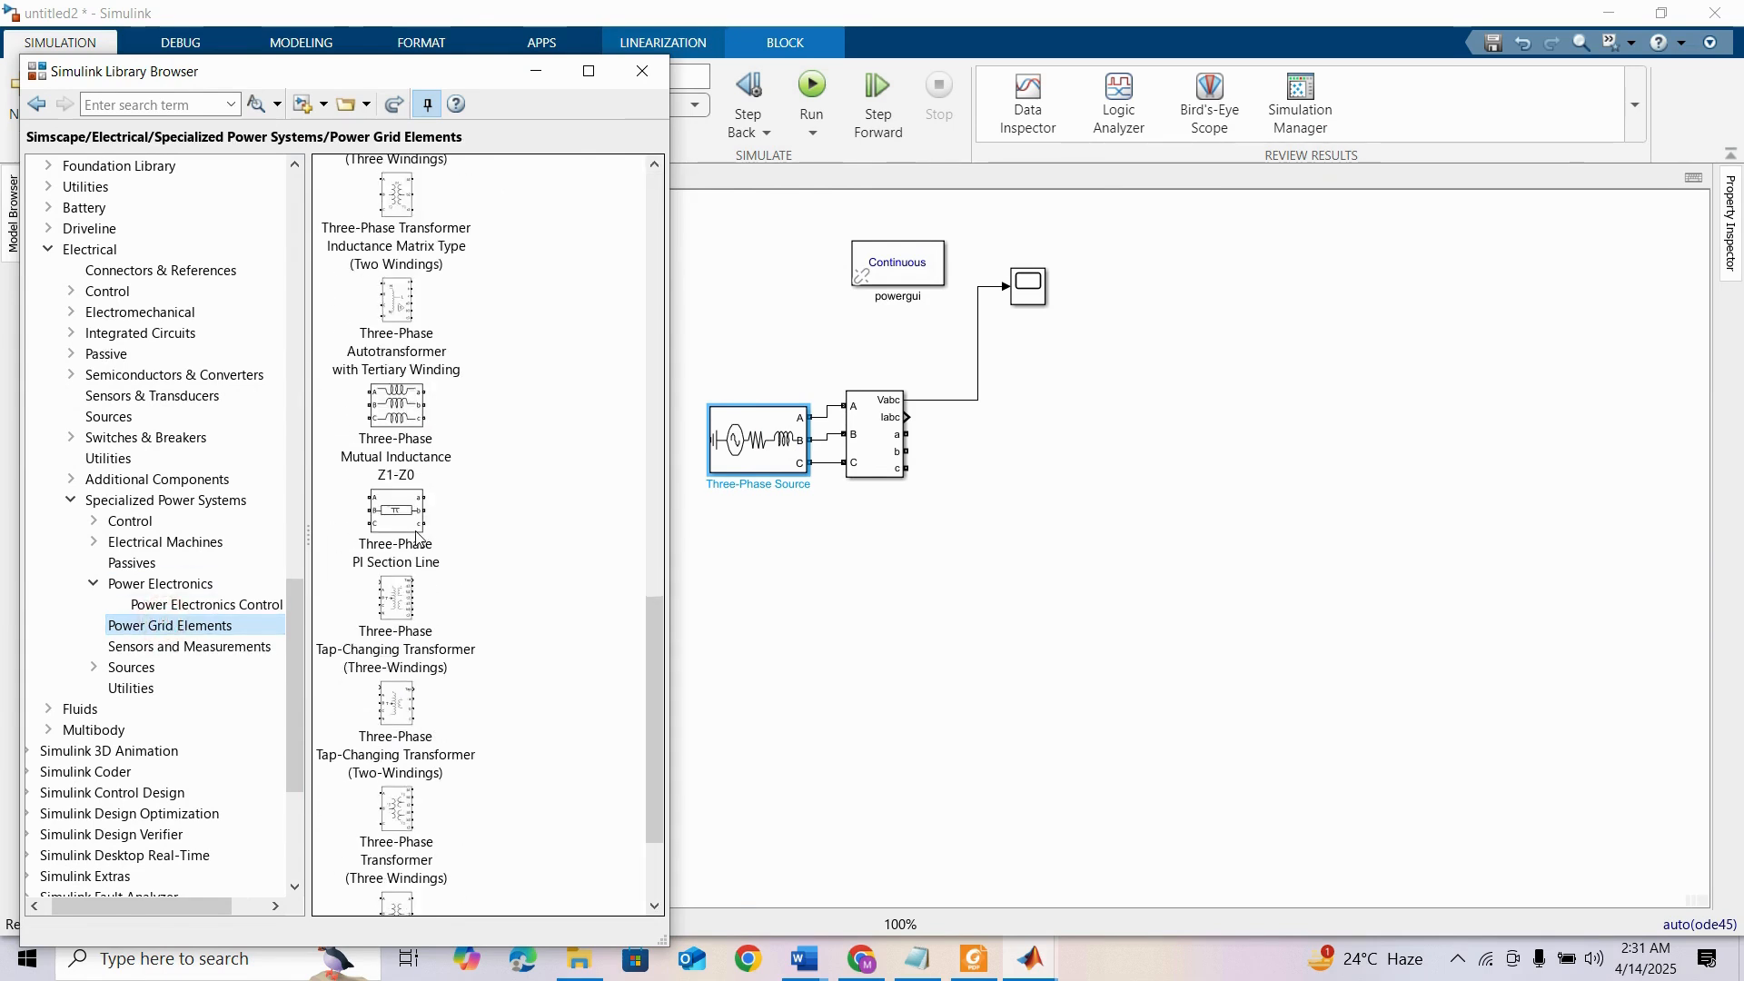
{"action": "scroll", "coordinate": [454, 672], "scroll_direction": "down", "scroll_amount": 3}
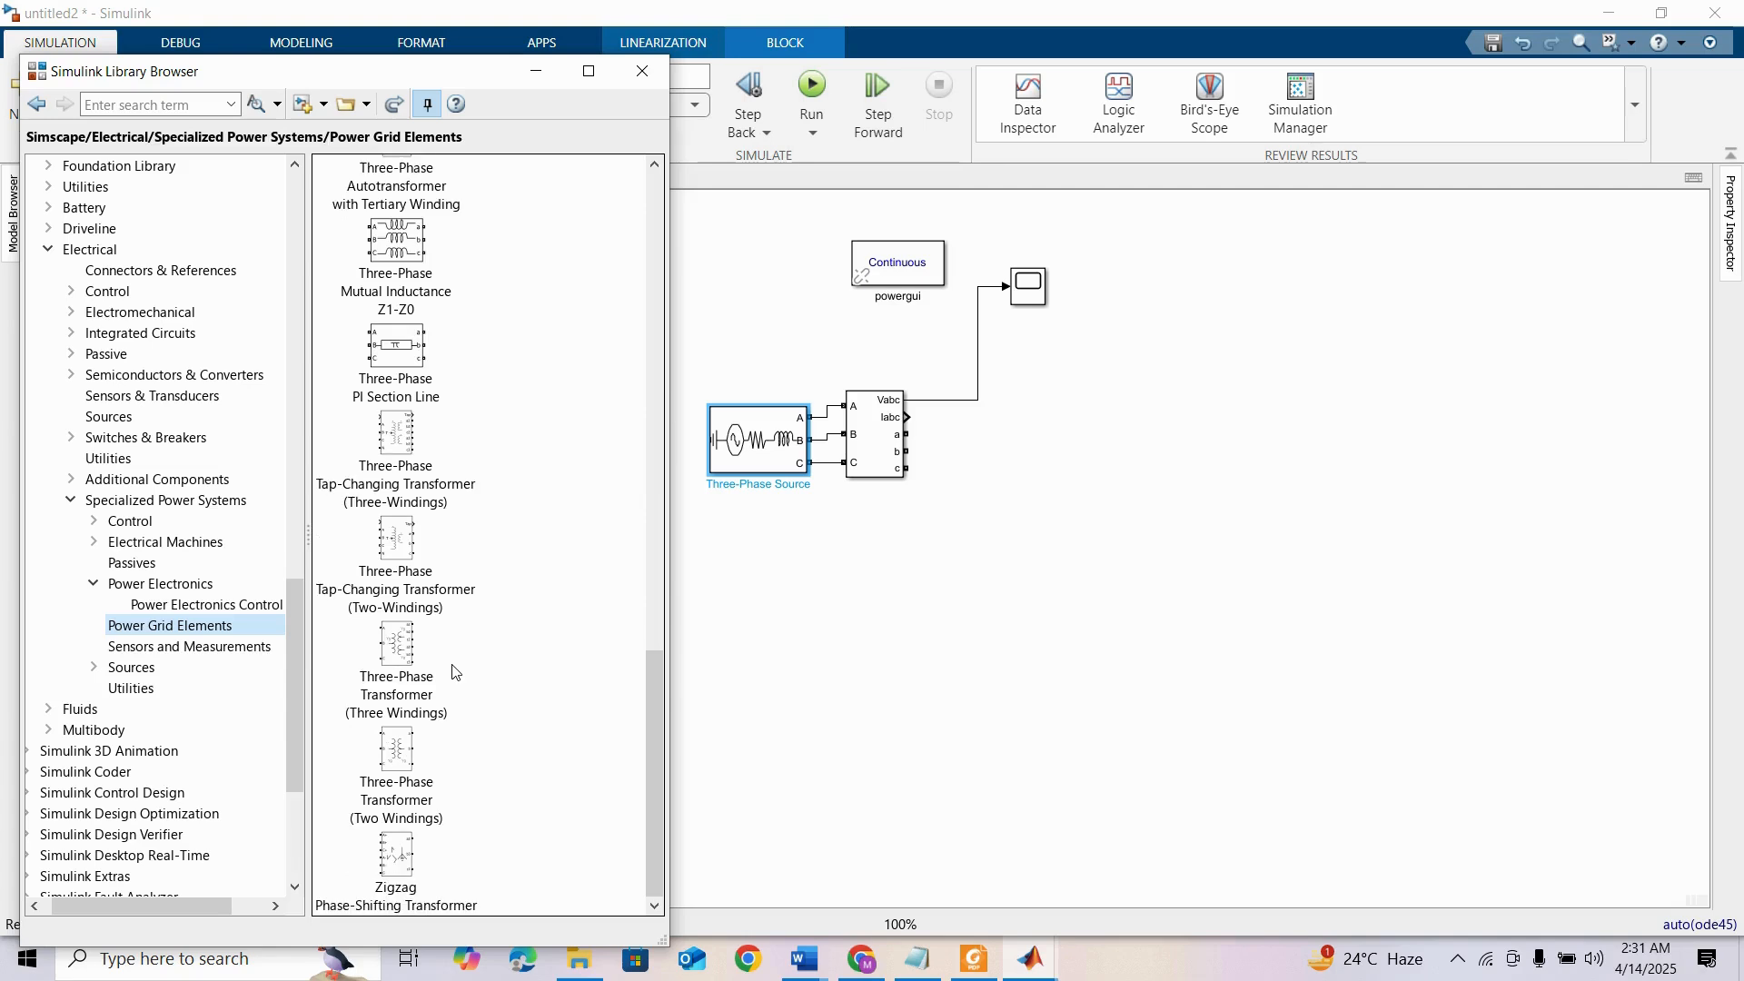
{"action": "left_click", "coordinate": [399, 657]}
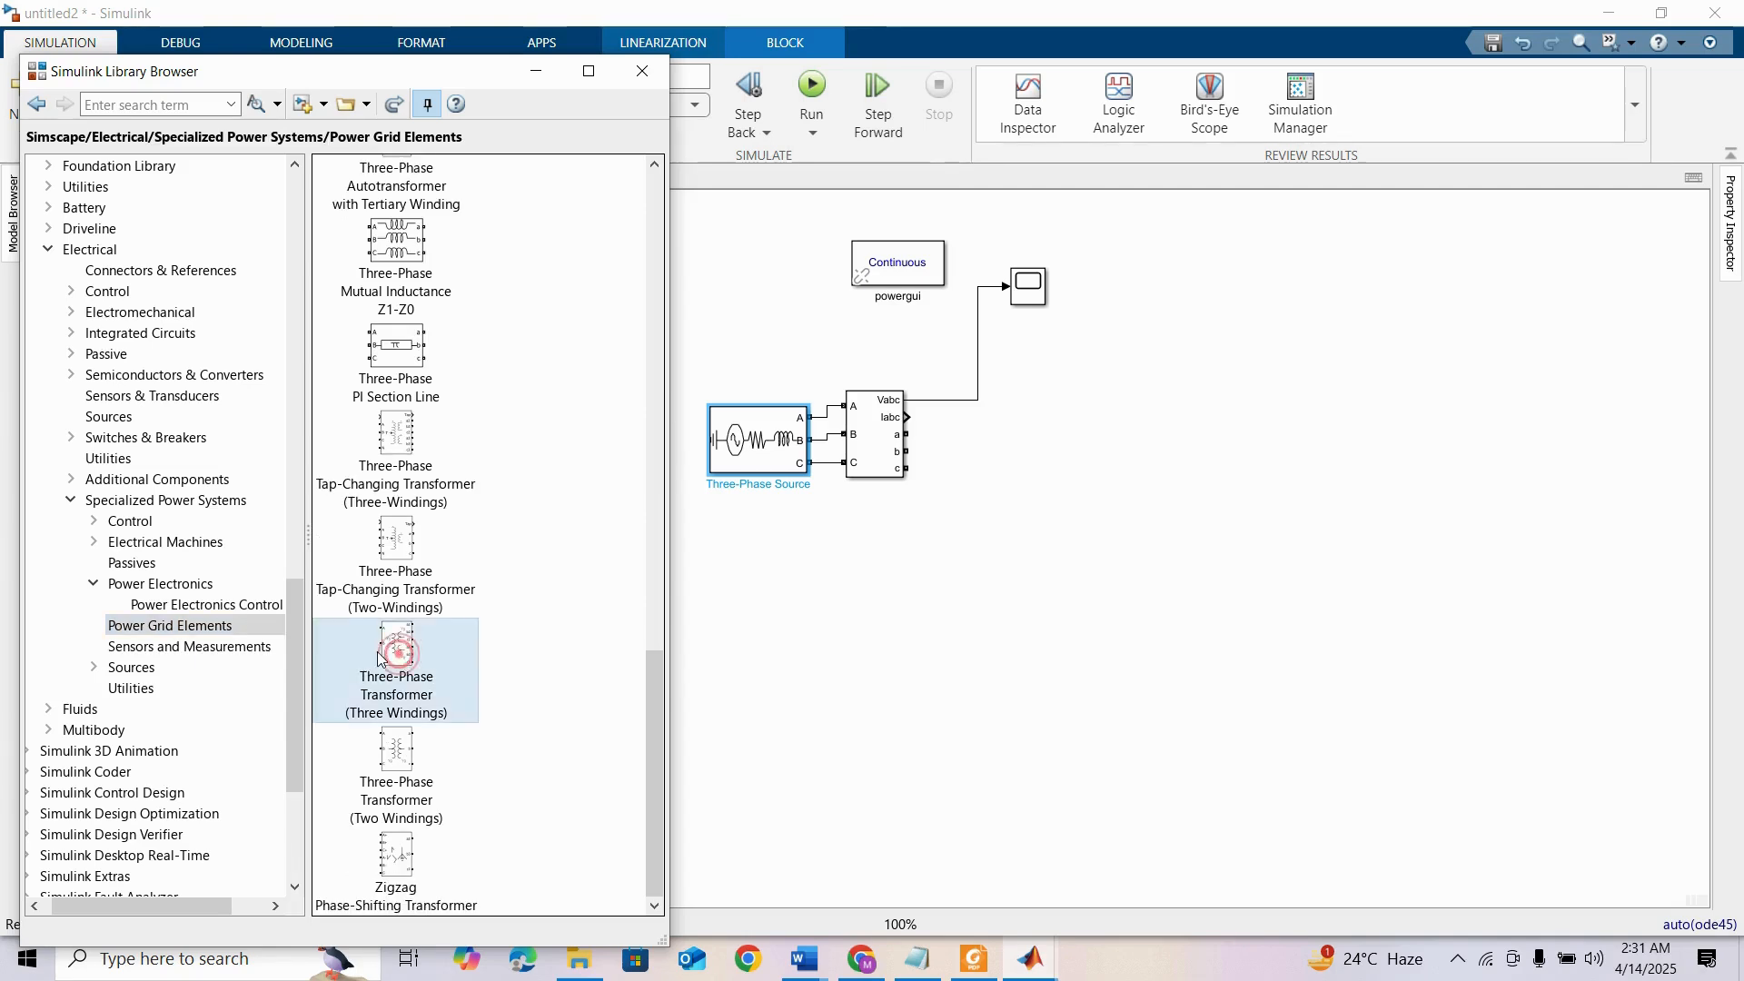
{"action": "left_click_drag", "start_coordinate": [397, 750], "coordinate": [1024, 476]}
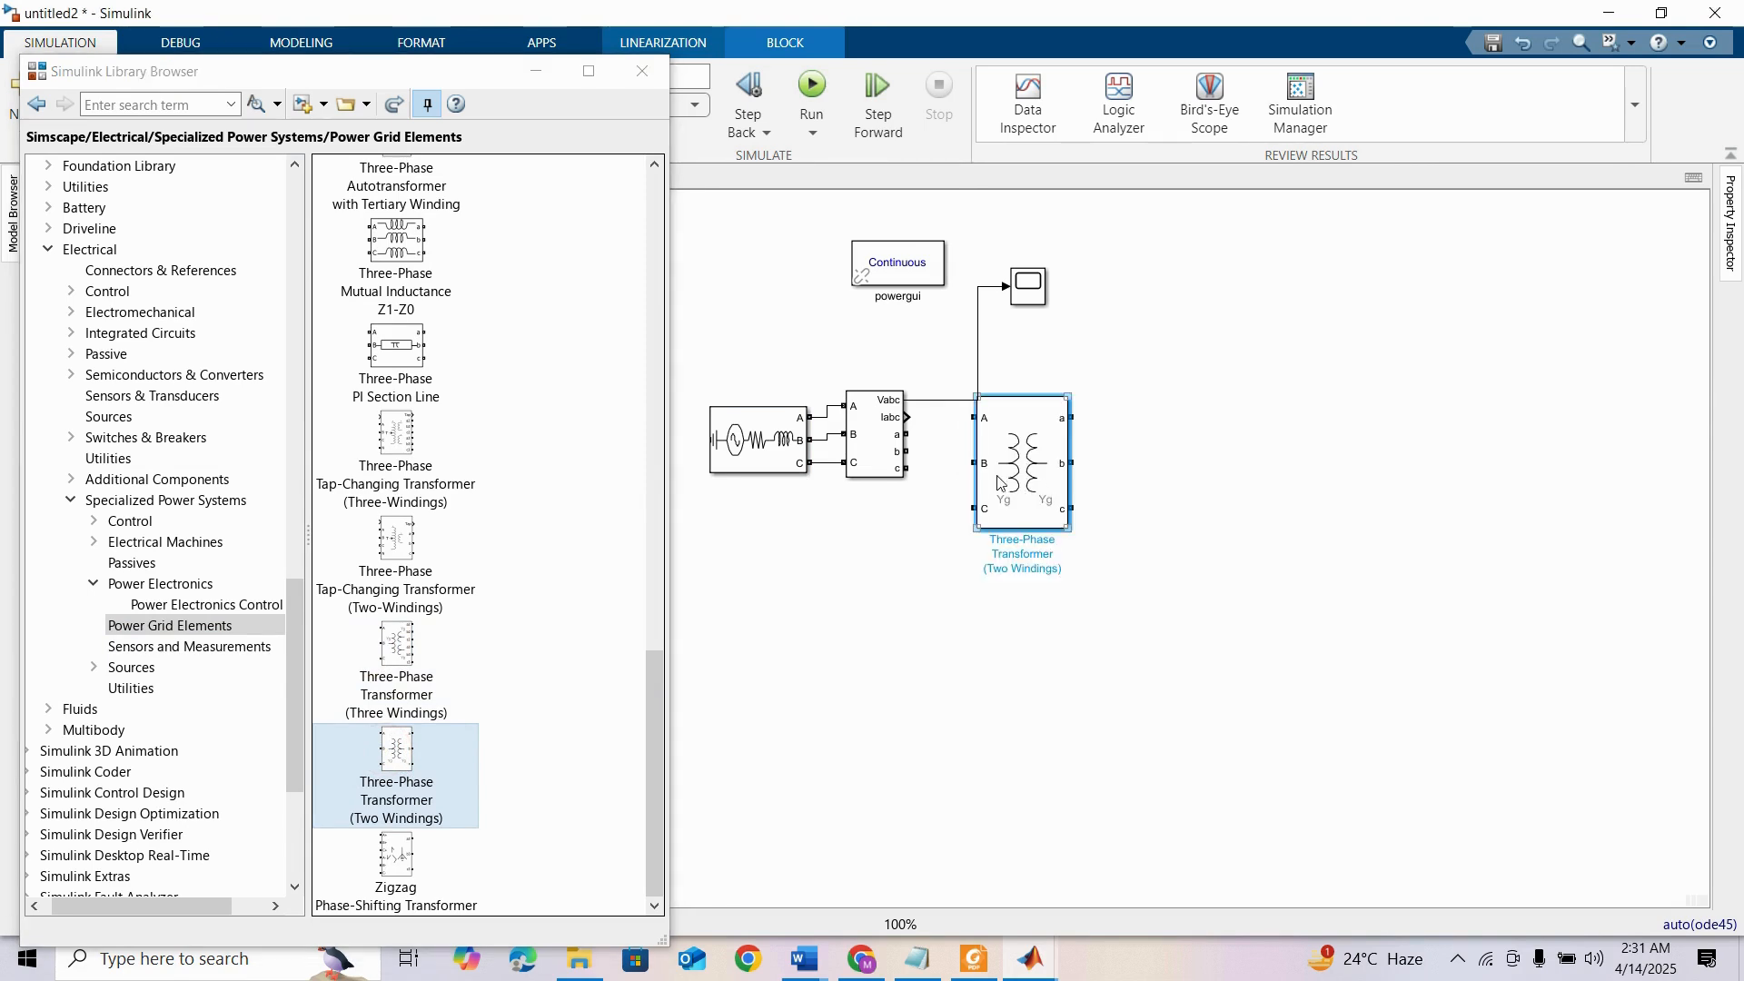
{"action": "left_click_drag", "start_coordinate": [1074, 527], "coordinate": [1098, 449]}
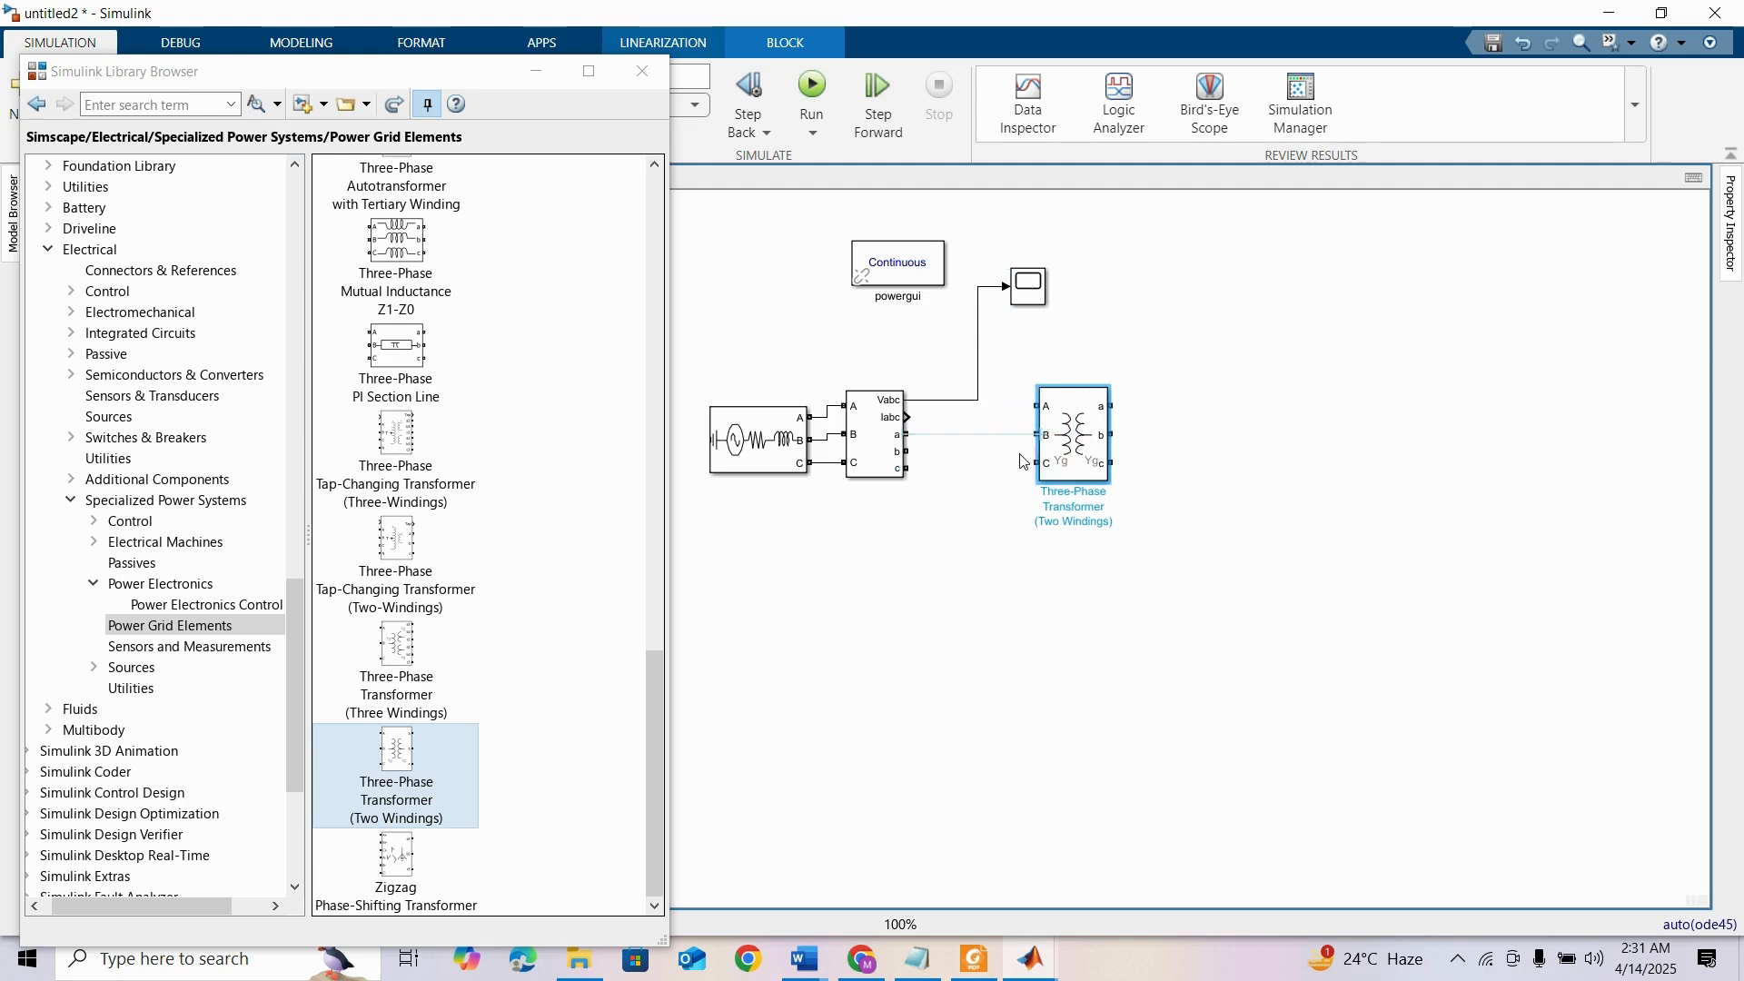
Check the V-I Measurement settings and wire its outputs a, b and c to the transformer's A, B and C inputs
{"action": "double_click", "coordinate": [882, 439]}
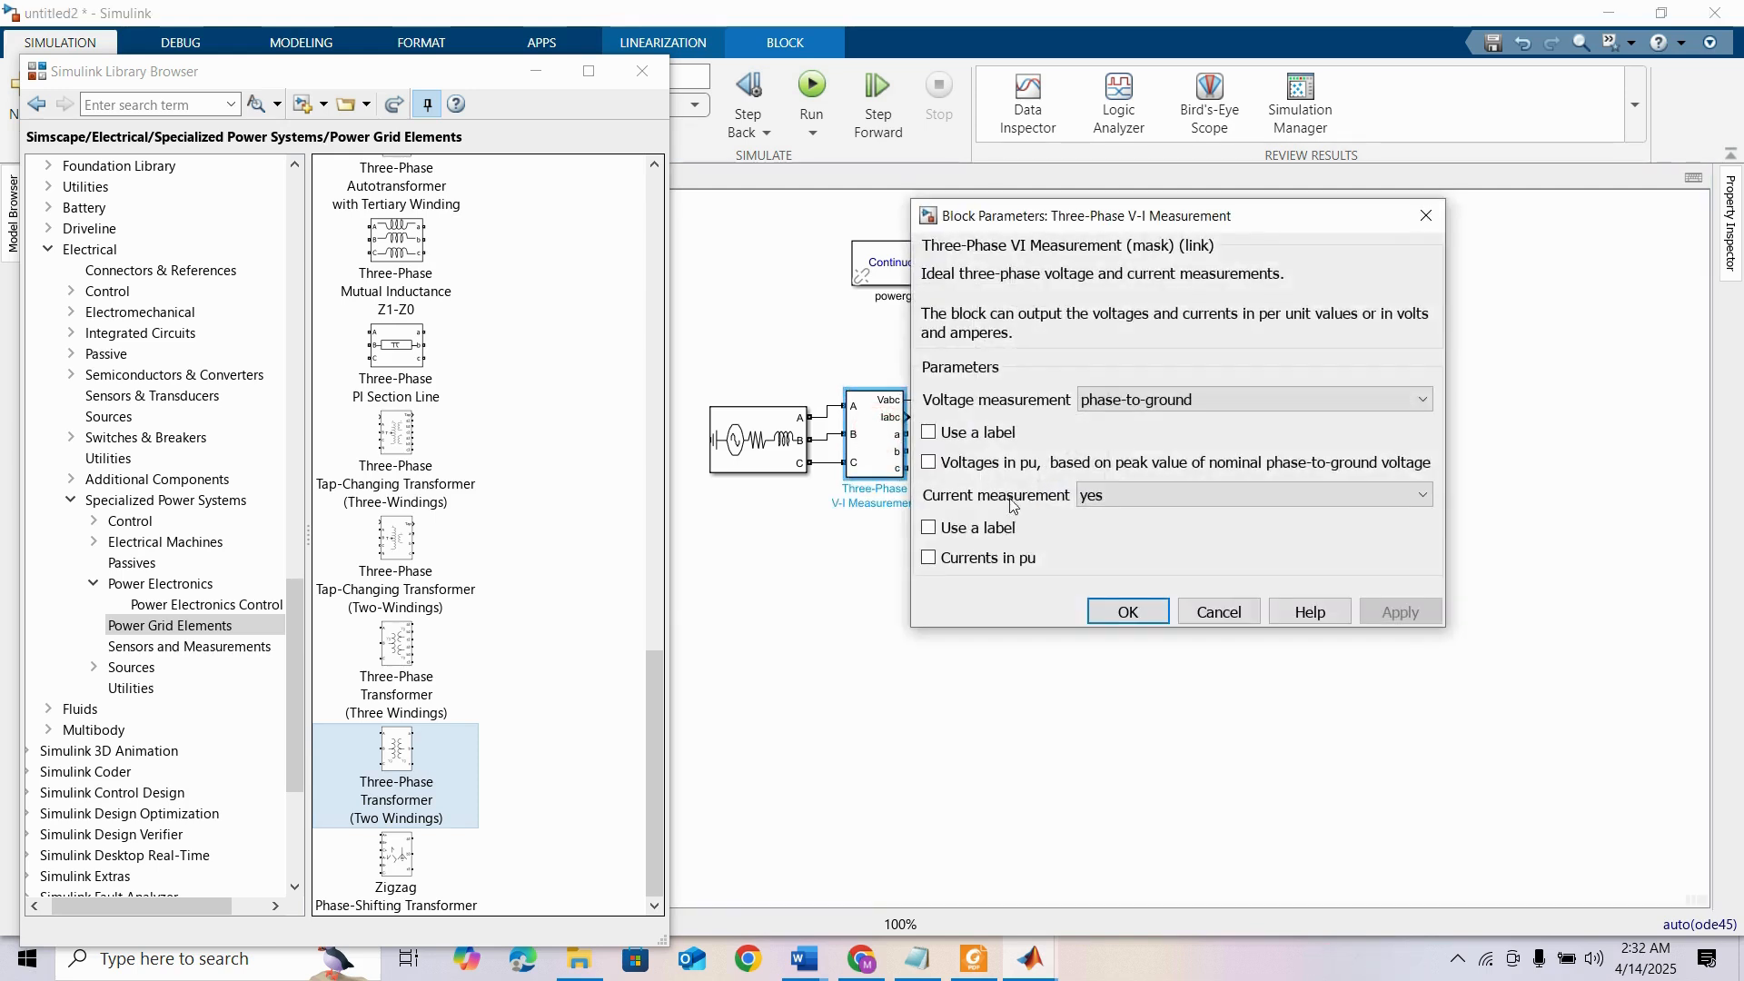
{"action": "left_click", "coordinate": [1126, 609]}
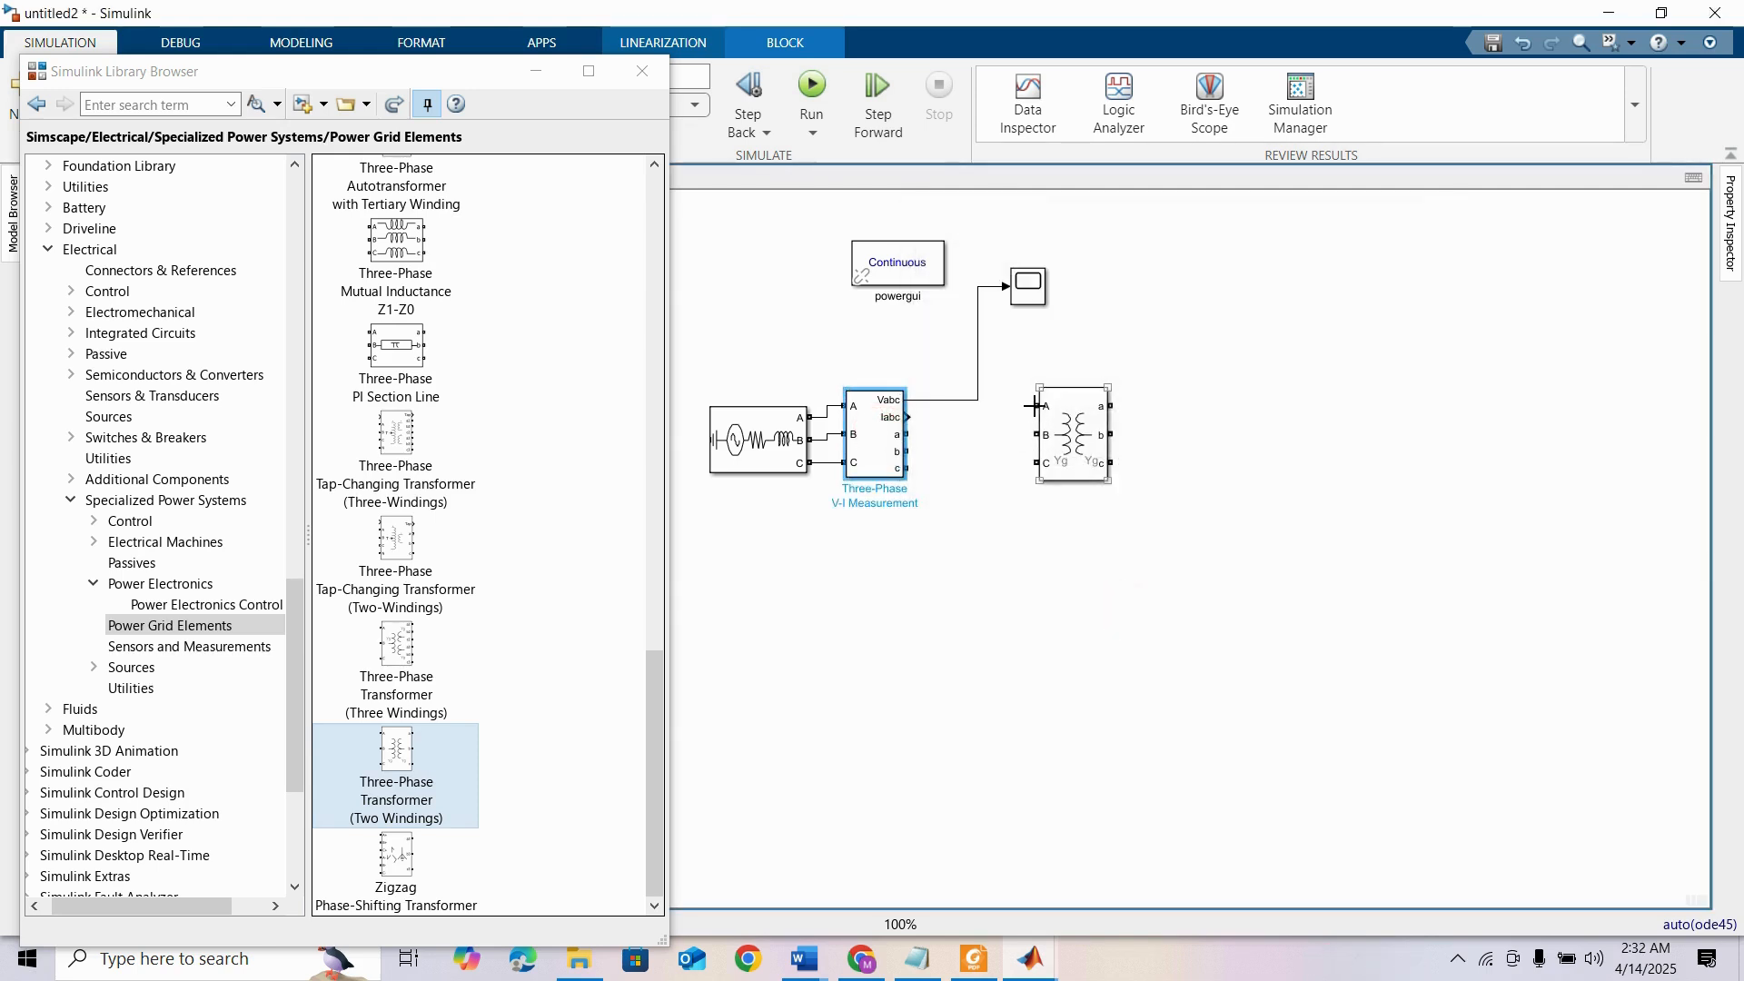
{"action": "left_click_drag", "start_coordinate": [906, 435], "coordinate": [1036, 406]}
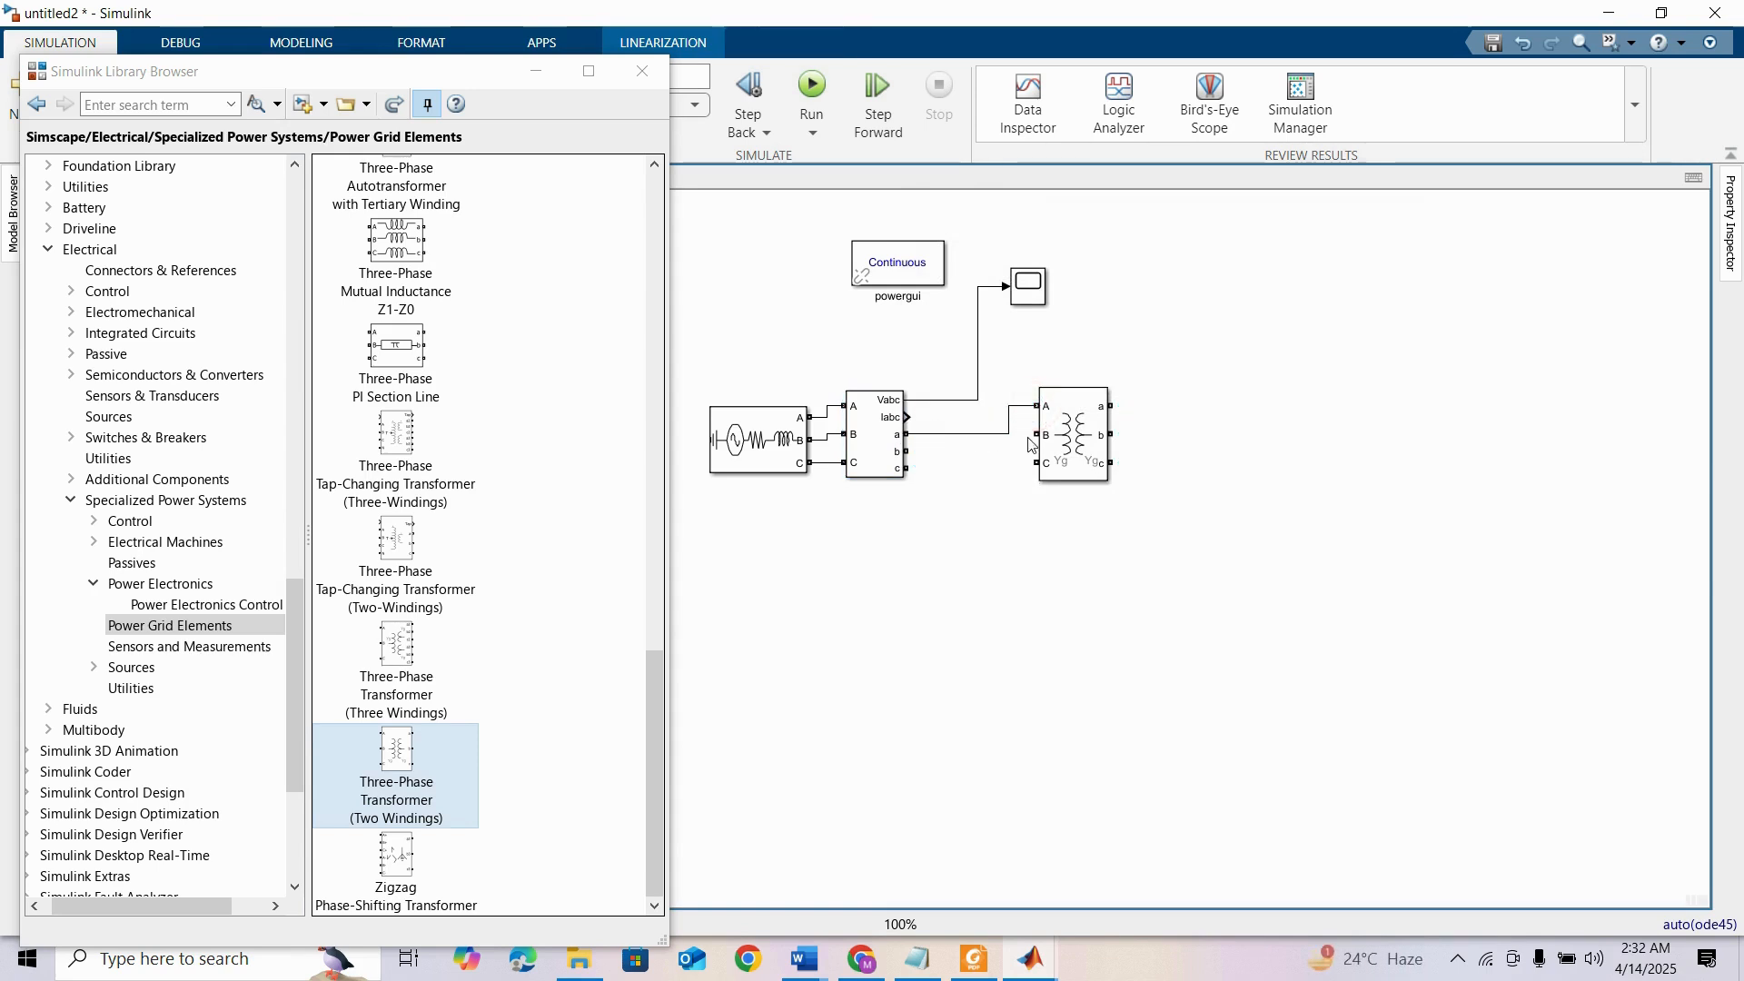
{"action": "mouse_move", "coordinate": [907, 452]}
{"action": "left_mouse_down"}
{"action": "mouse_move", "coordinate": [1036, 434]}
{"action": "mouse_move", "coordinate": [906, 469]}
{"action": "left_mouse_up"}
Set the two-winding transformer's nominal power to 50e3 VA in its block parameters
{"action": "left_click", "coordinate": [1069, 447]}
{"action": "double_click", "coordinate": [1070, 447]}
{"action": "left_click", "coordinate": [1286, 360]}
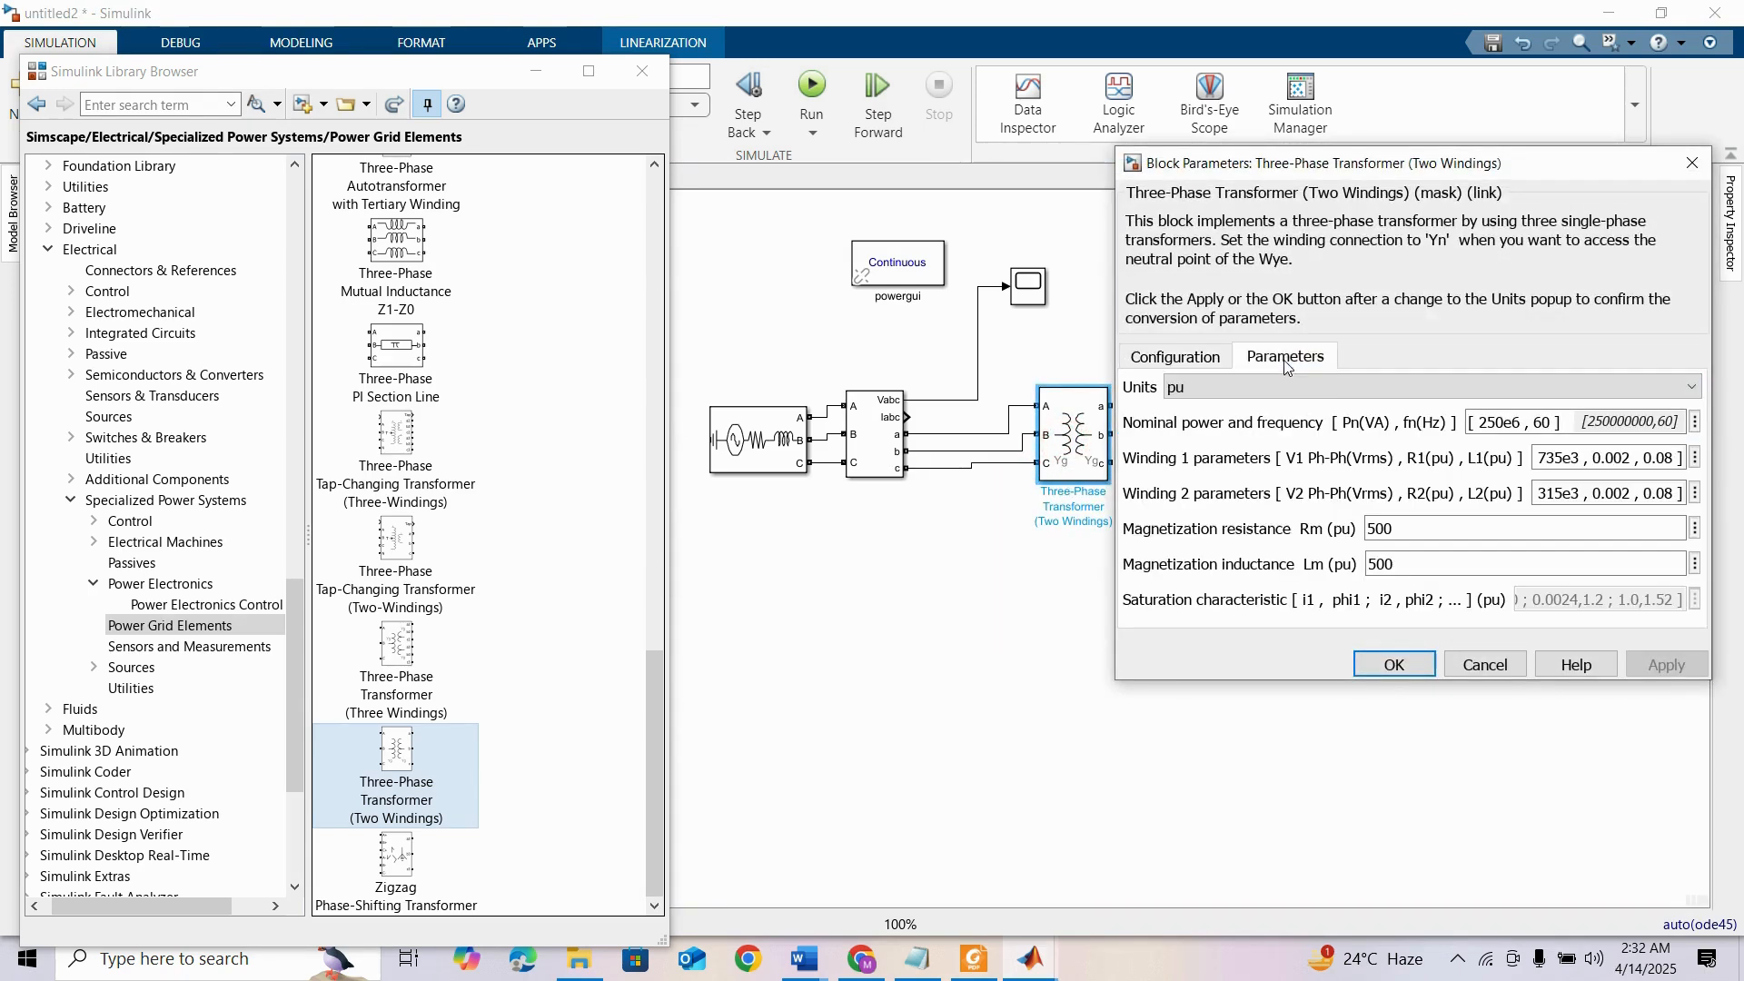
{"action": "left_click", "coordinate": [1499, 422]}
{"action": "double_click", "coordinate": [1498, 422]}
{"action": "left_click", "coordinate": [1511, 423]}
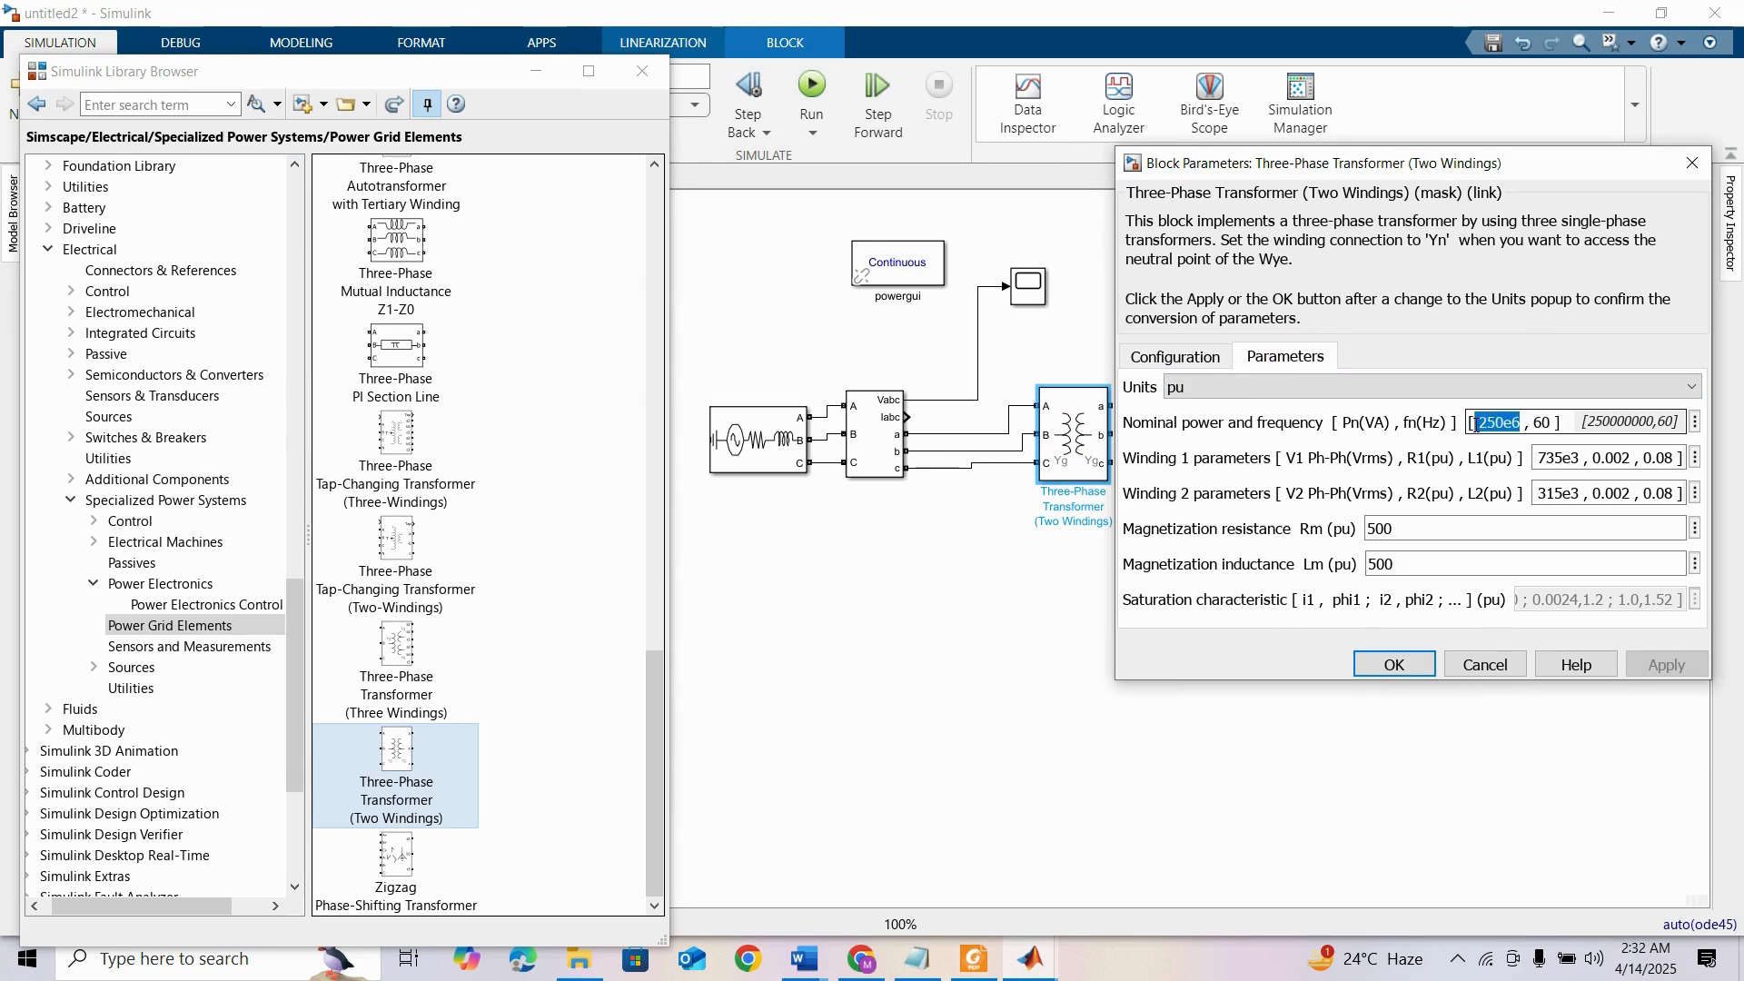
{"action": "type", "text": "5"}
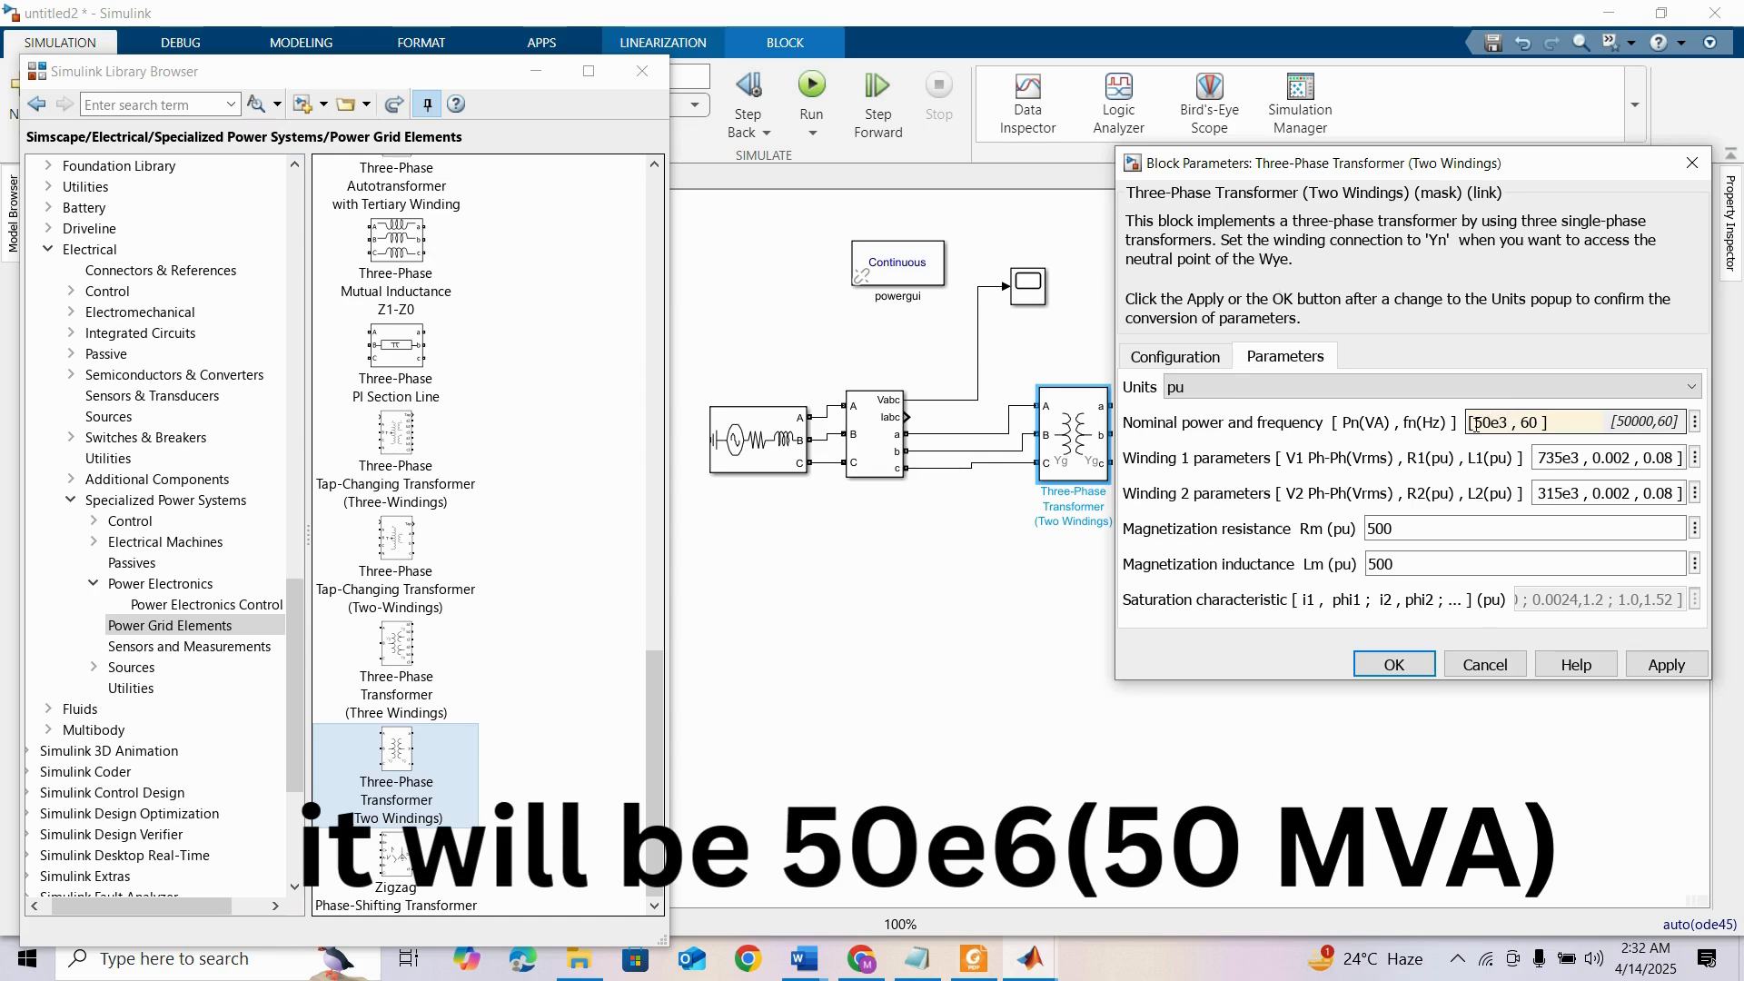
Set the transformer's winding 1 phase-to-phase voltage to 25e3 V
{"action": "double_click", "coordinate": [1574, 458]}
{"action": "left_click", "coordinate": [1574, 458]}
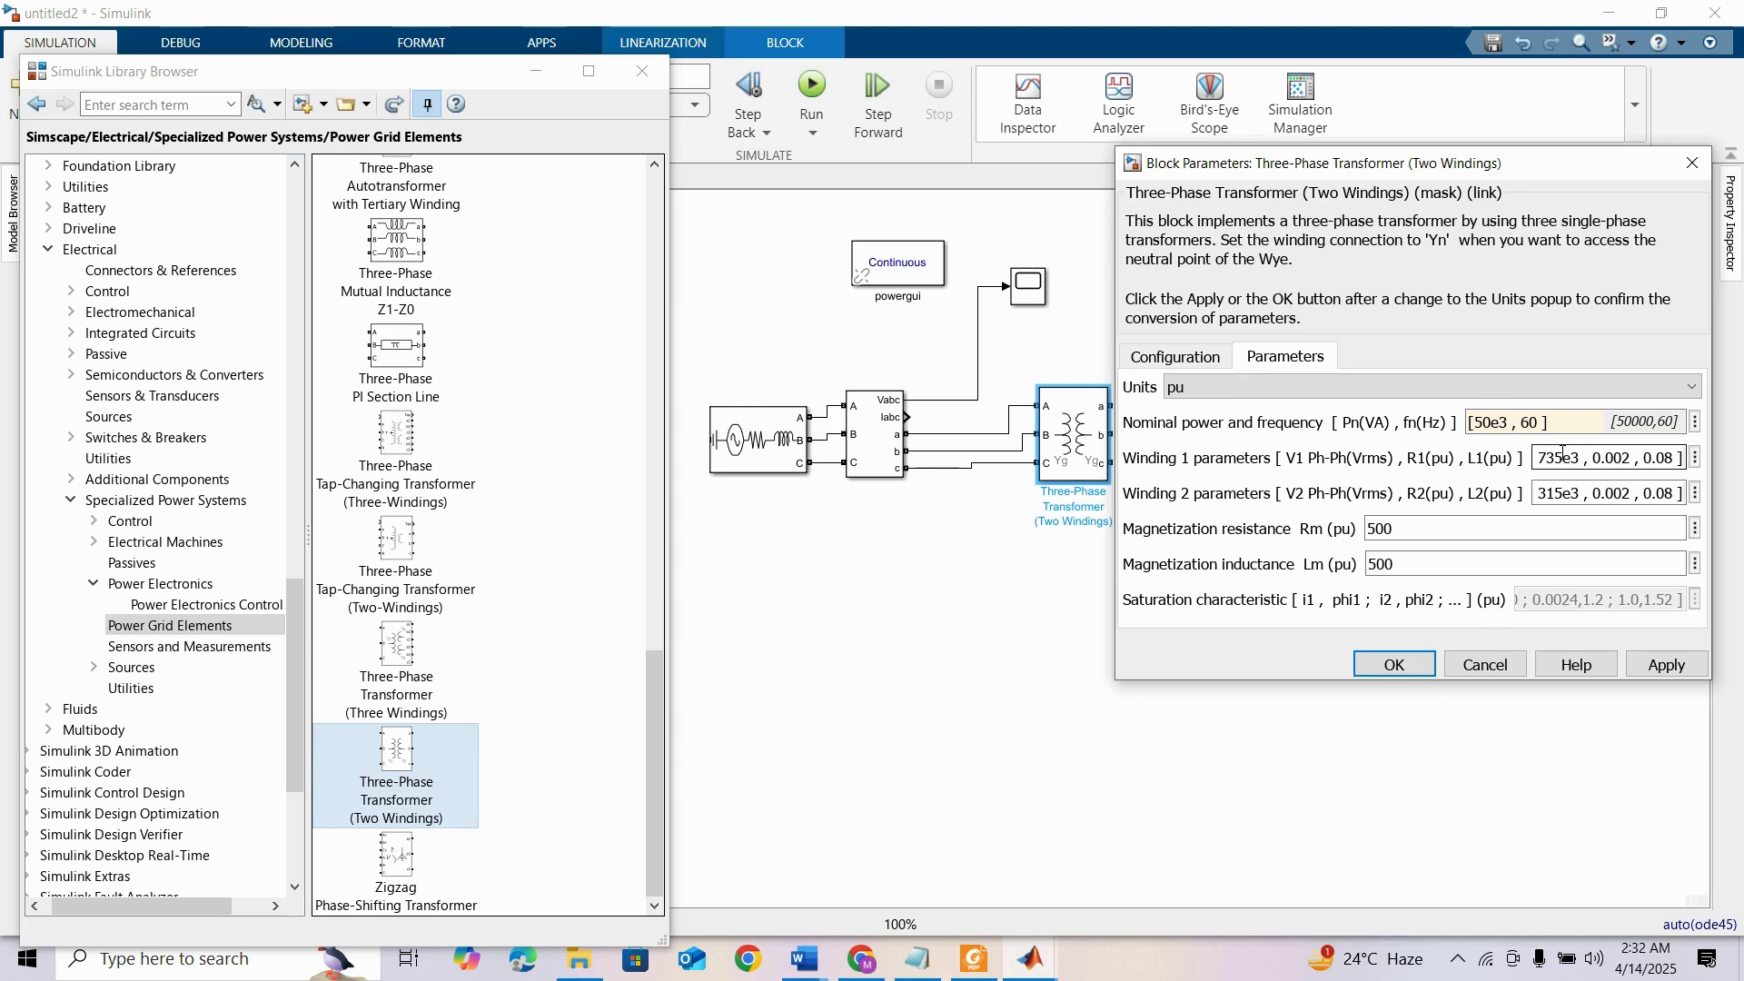
{"action": "key", "text": "BackSpace"}
{"action": "key", "text": "BackSpace"}
{"action": "type", "text": "25"}
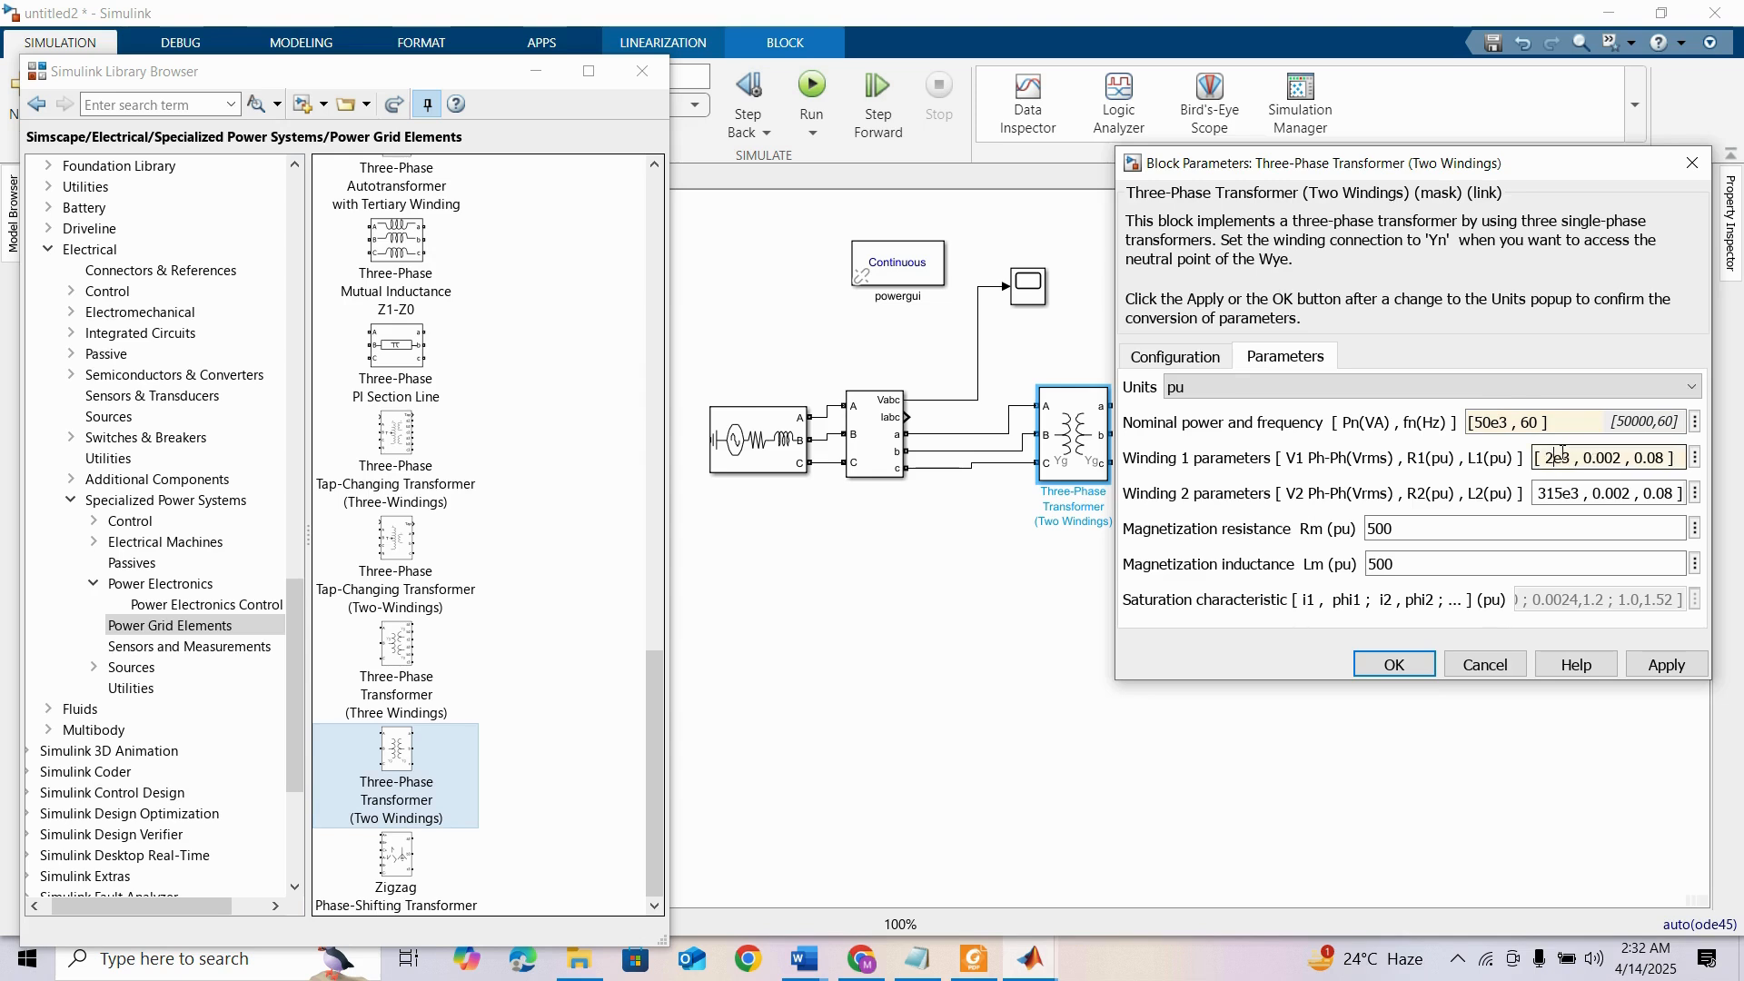
Set the transformer's winding 2 phase-to-phase voltage to 600 V and accept the block parameters
{"action": "left_click", "coordinate": [1571, 495]}
{"action": "left_click", "coordinate": [1577, 495]}
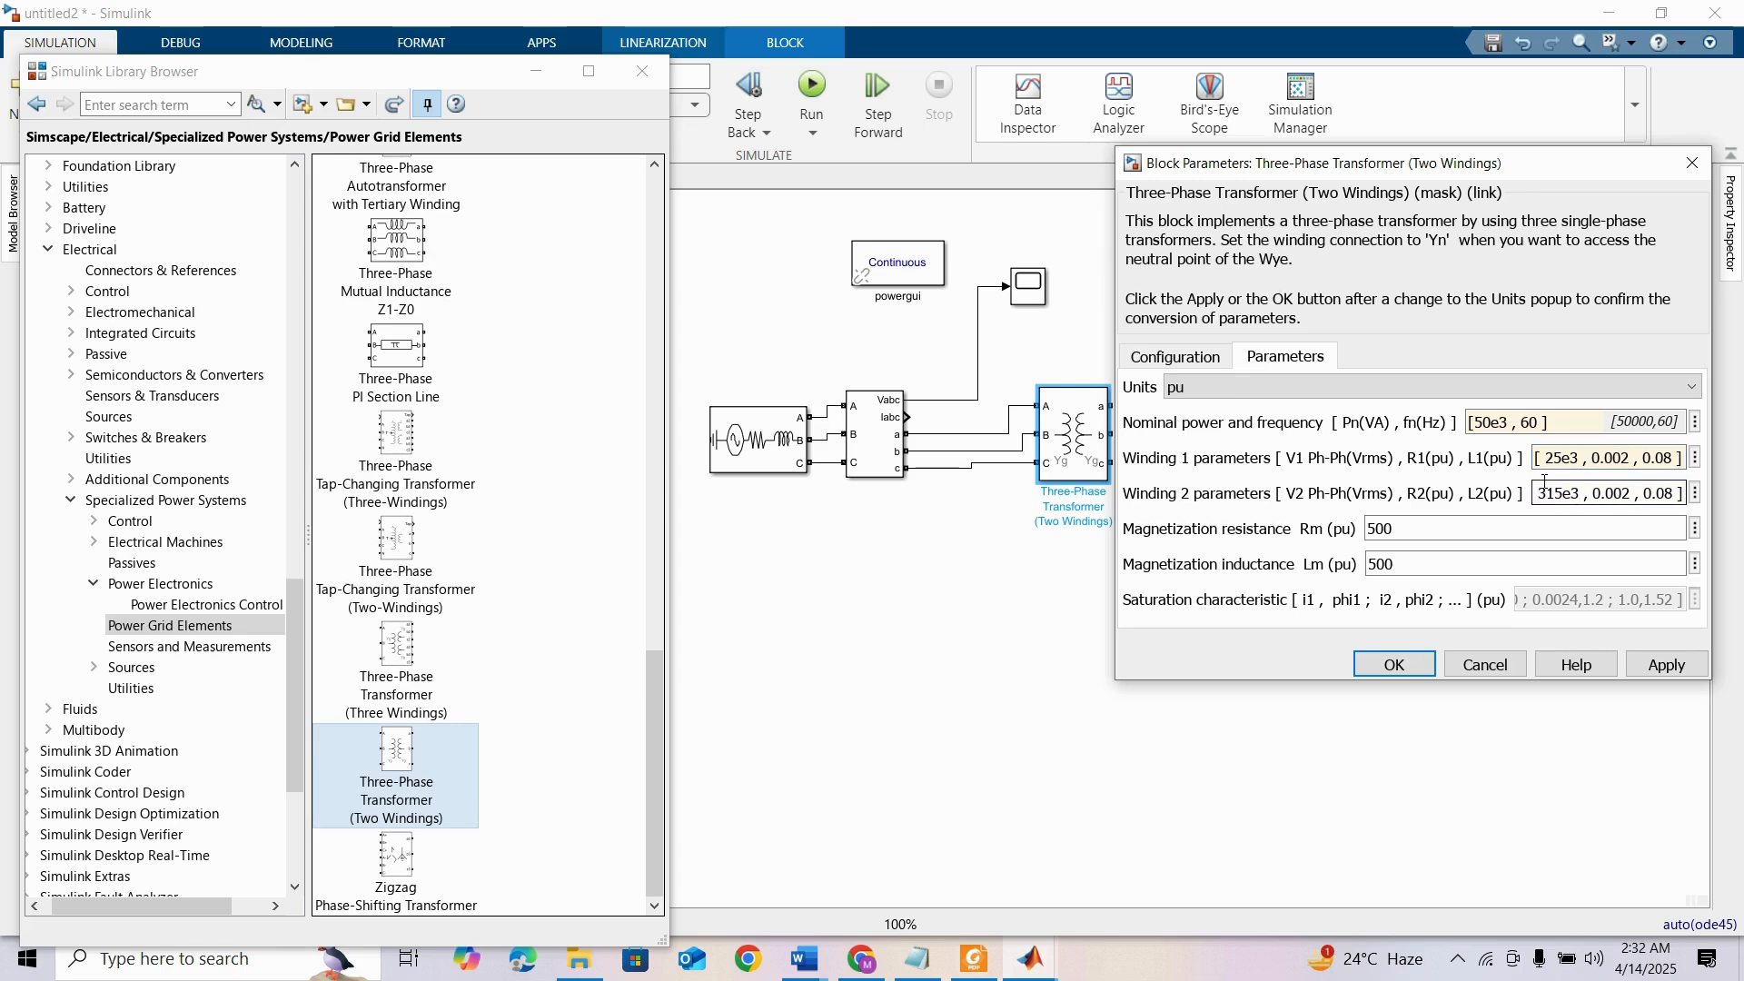
{"action": "key", "text": "BackSpace"}
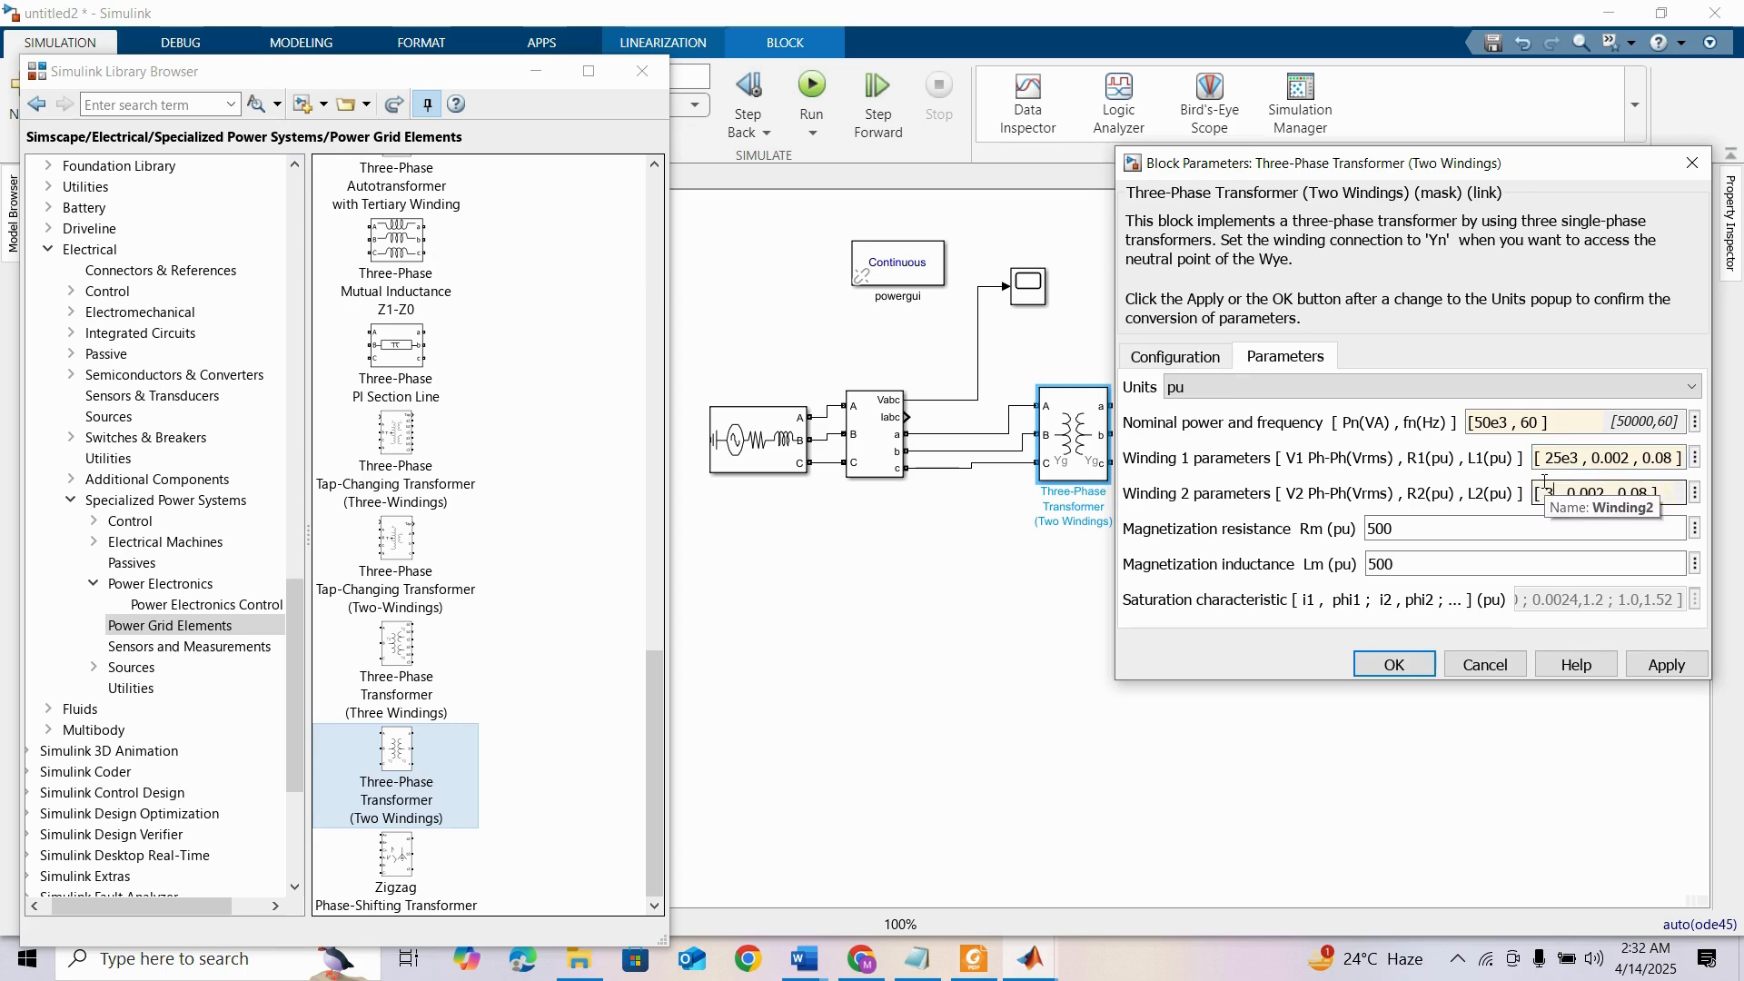
{"action": "type", "text": "600"}
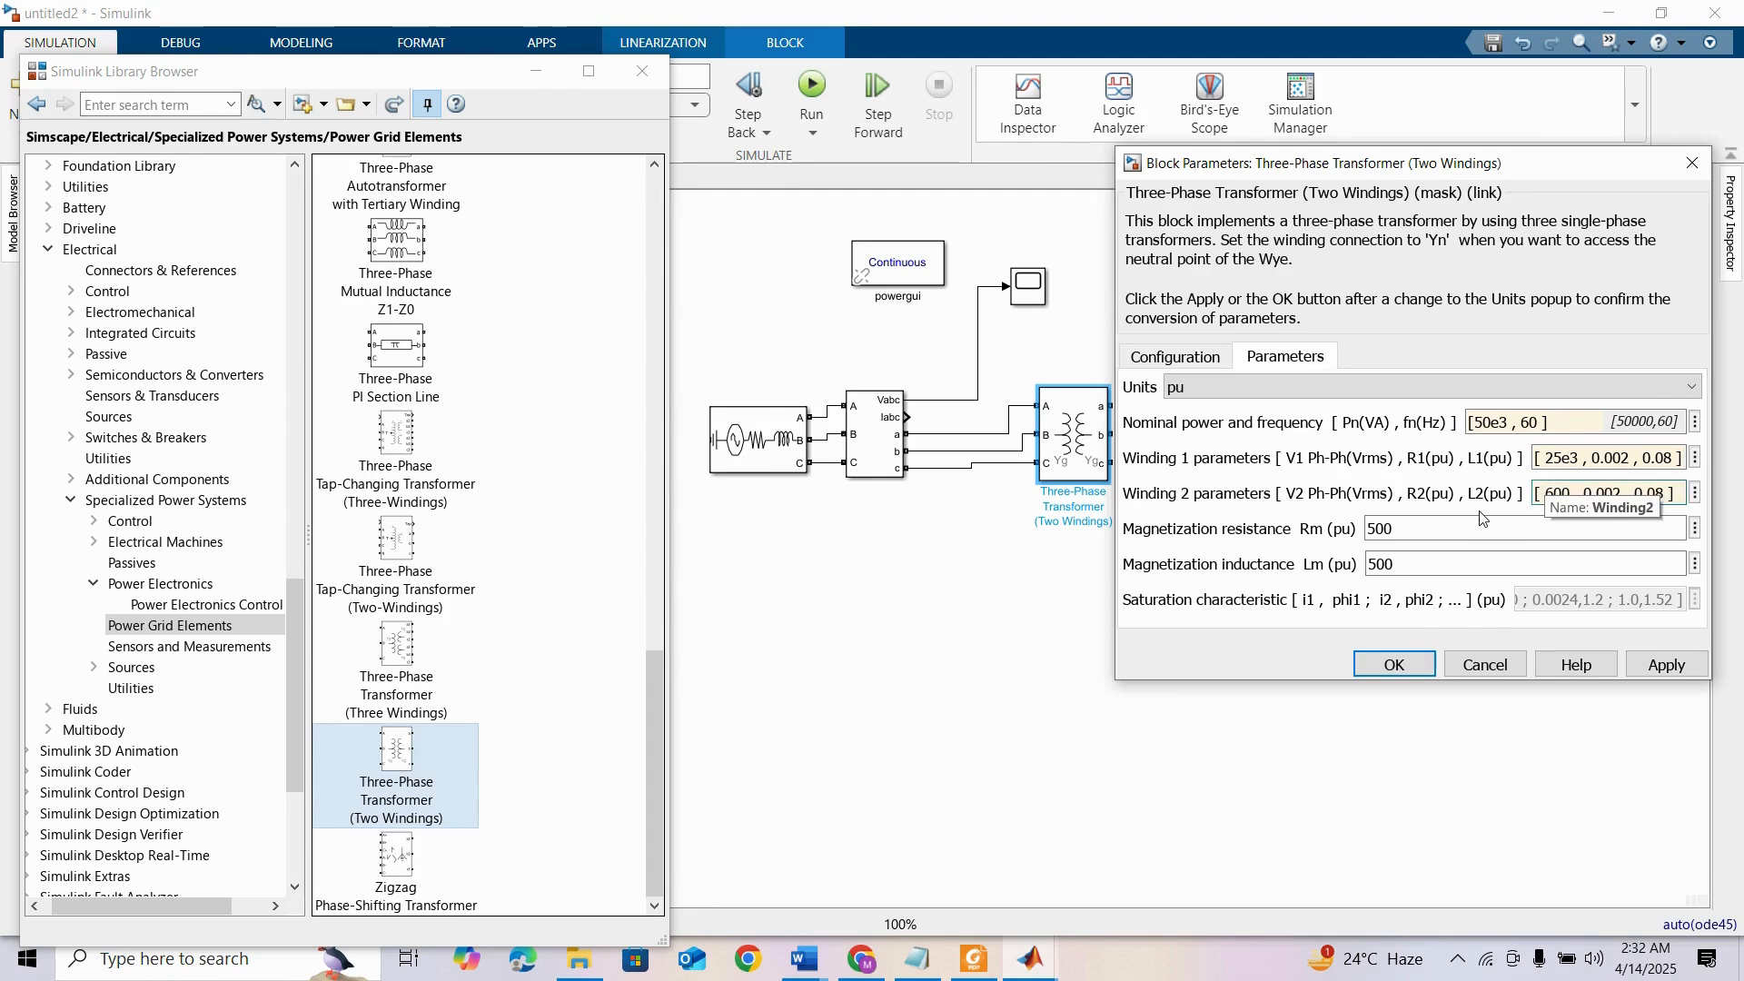
{"action": "left_click", "coordinate": [1392, 662]}
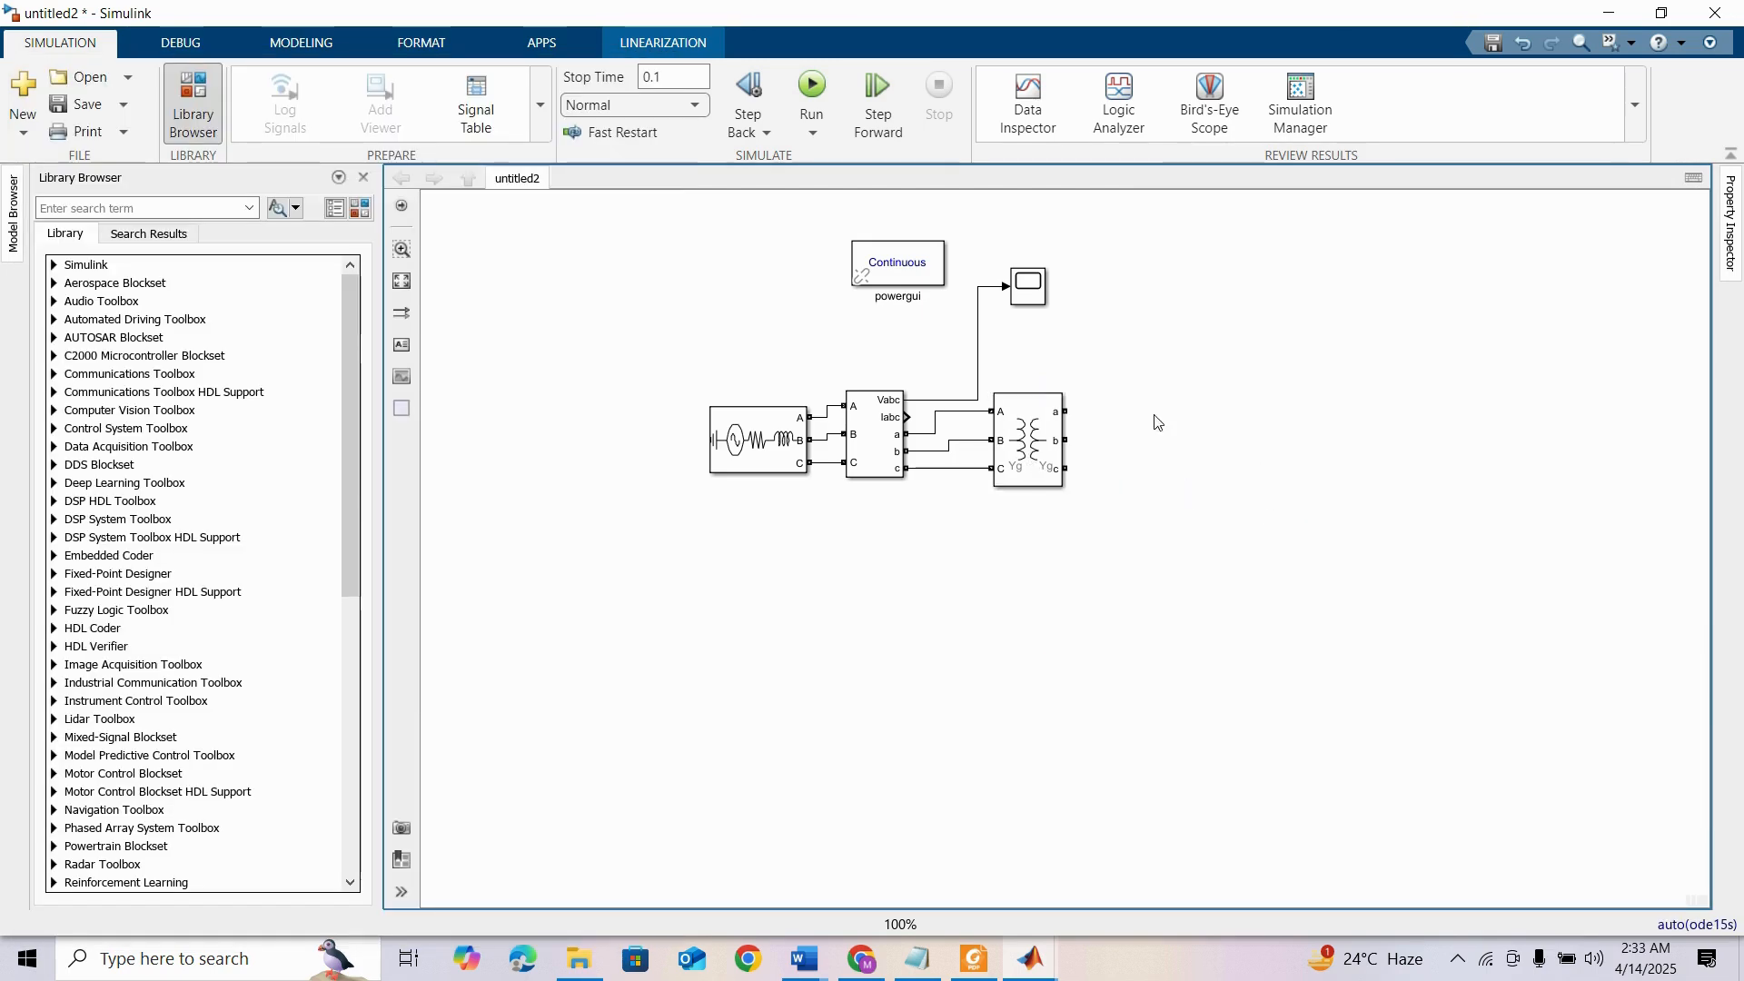
Add a Universal Bridge block from Power Electronics and wire its A, B and C inputs to the transformer's outputs
{"action": "left_click", "coordinate": [357, 209]}
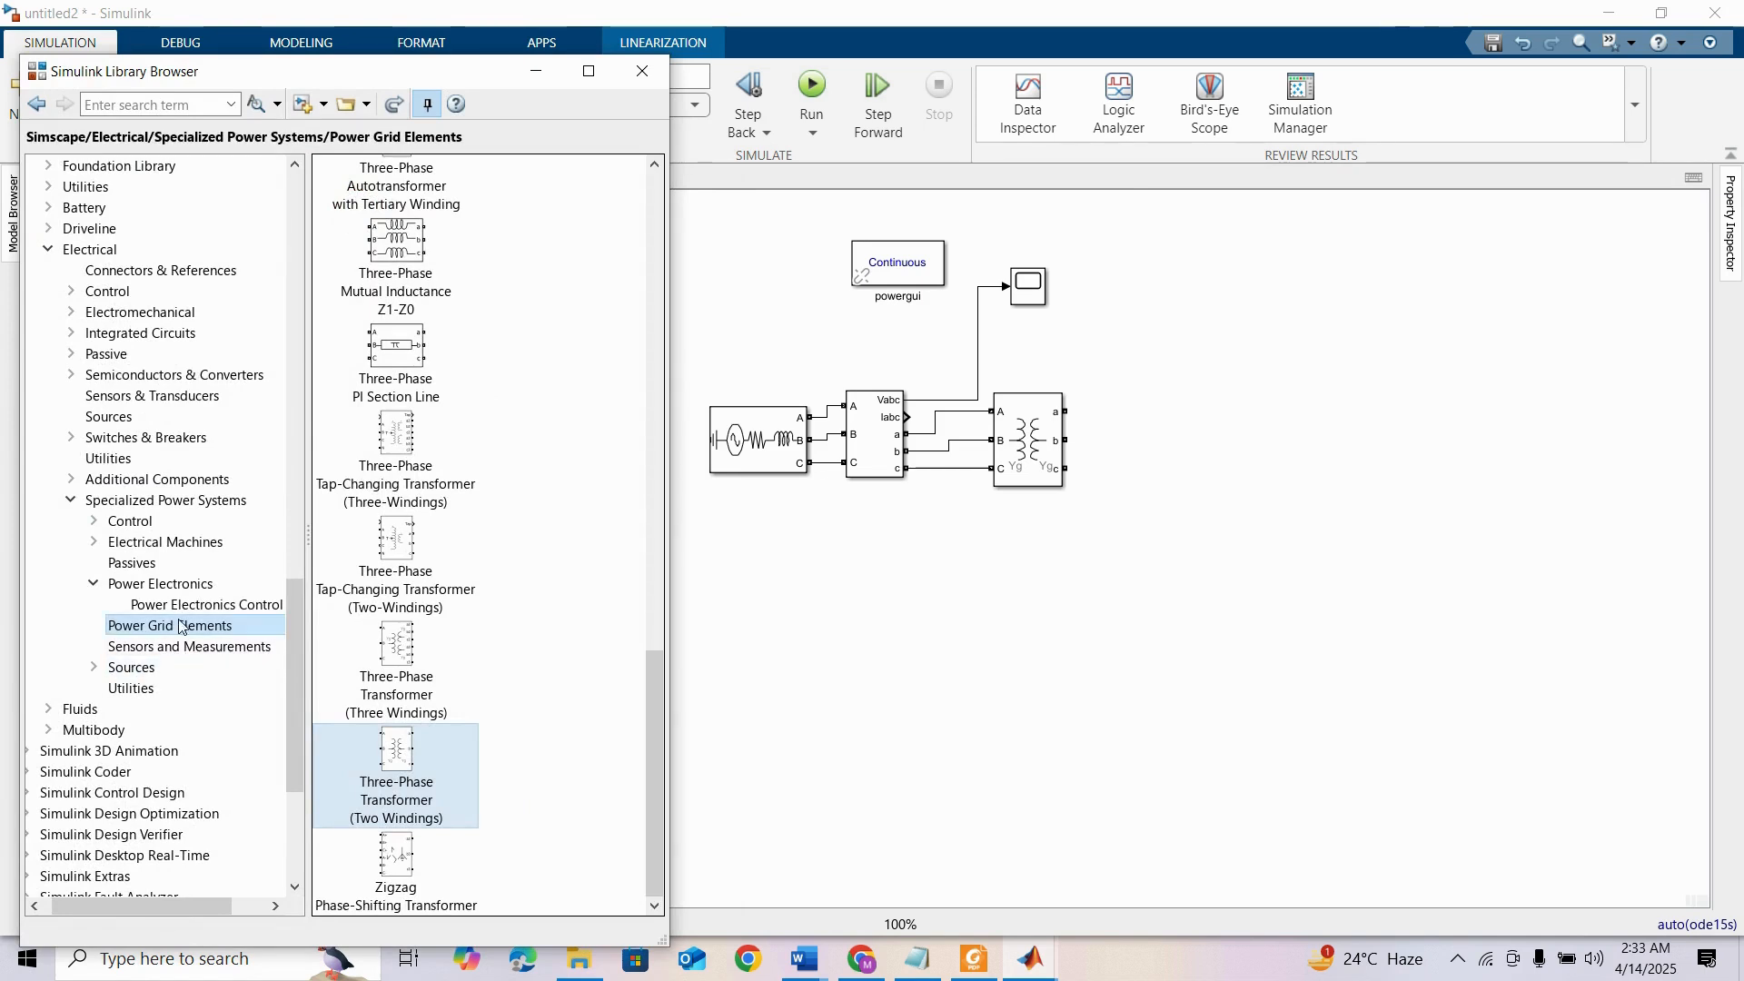
{"action": "left_click", "coordinate": [172, 584]}
{"action": "scroll", "coordinate": [573, 624], "scroll_direction": "down", "scroll_amount": 10}
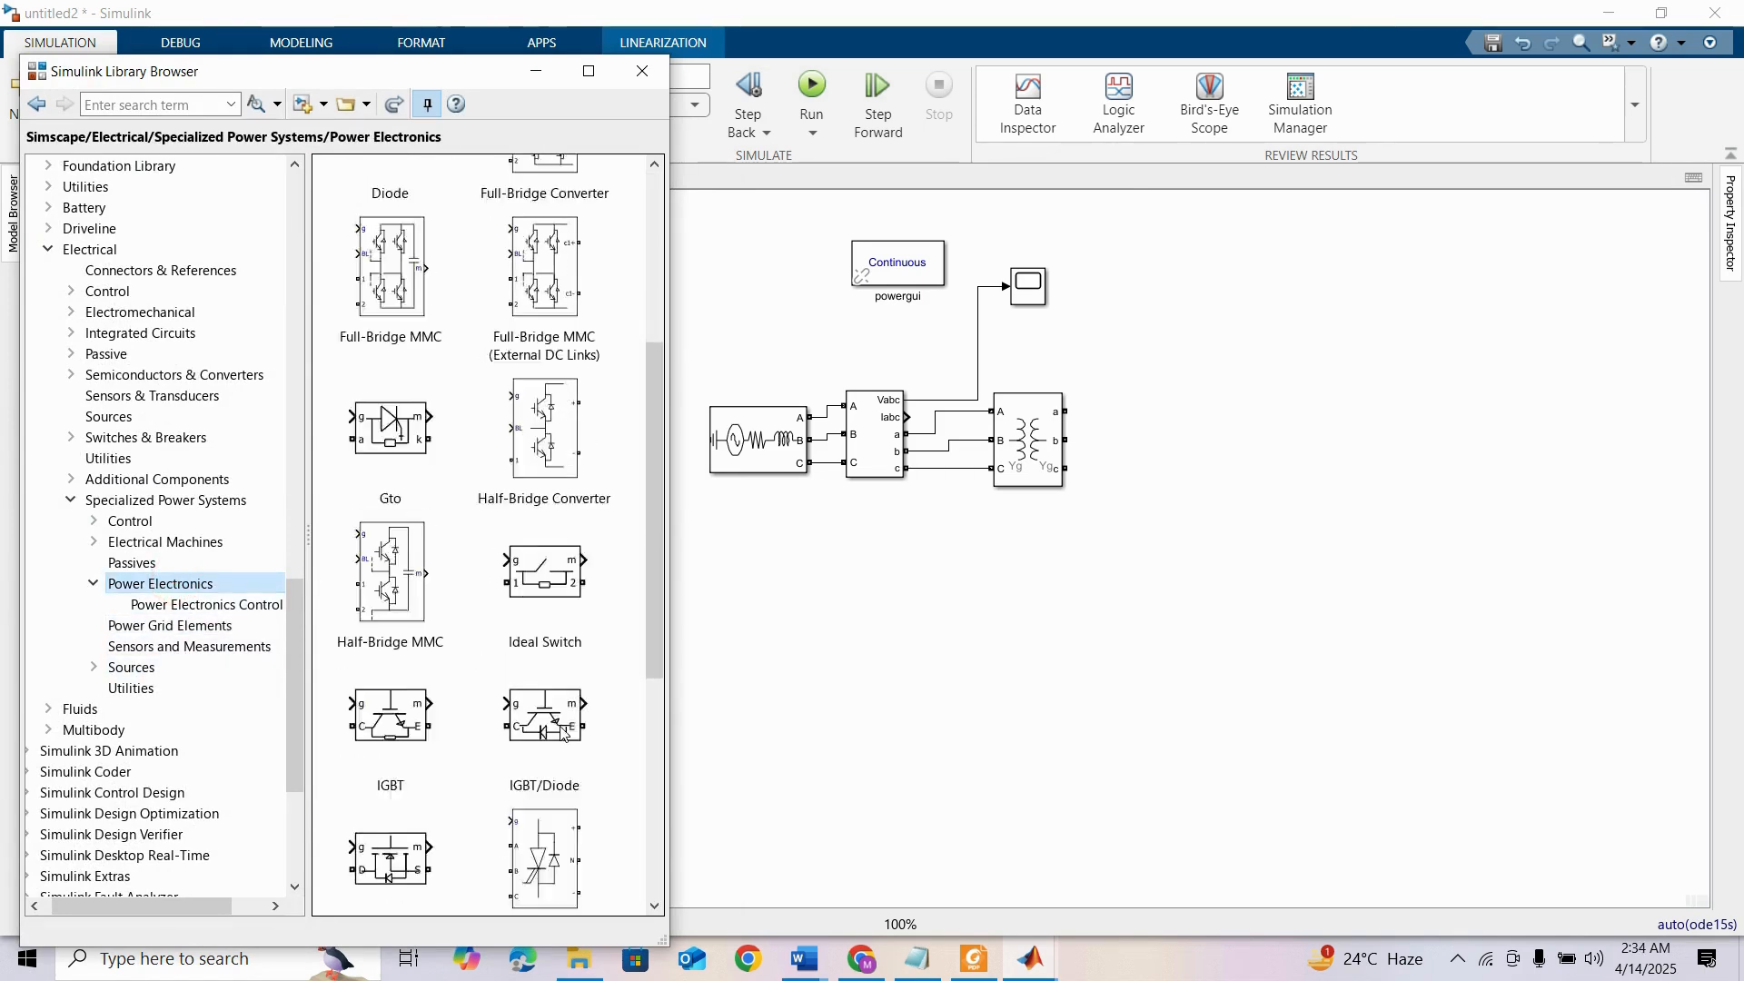
{"action": "left_click_drag", "start_coordinate": [386, 840], "coordinate": [1171, 443]}
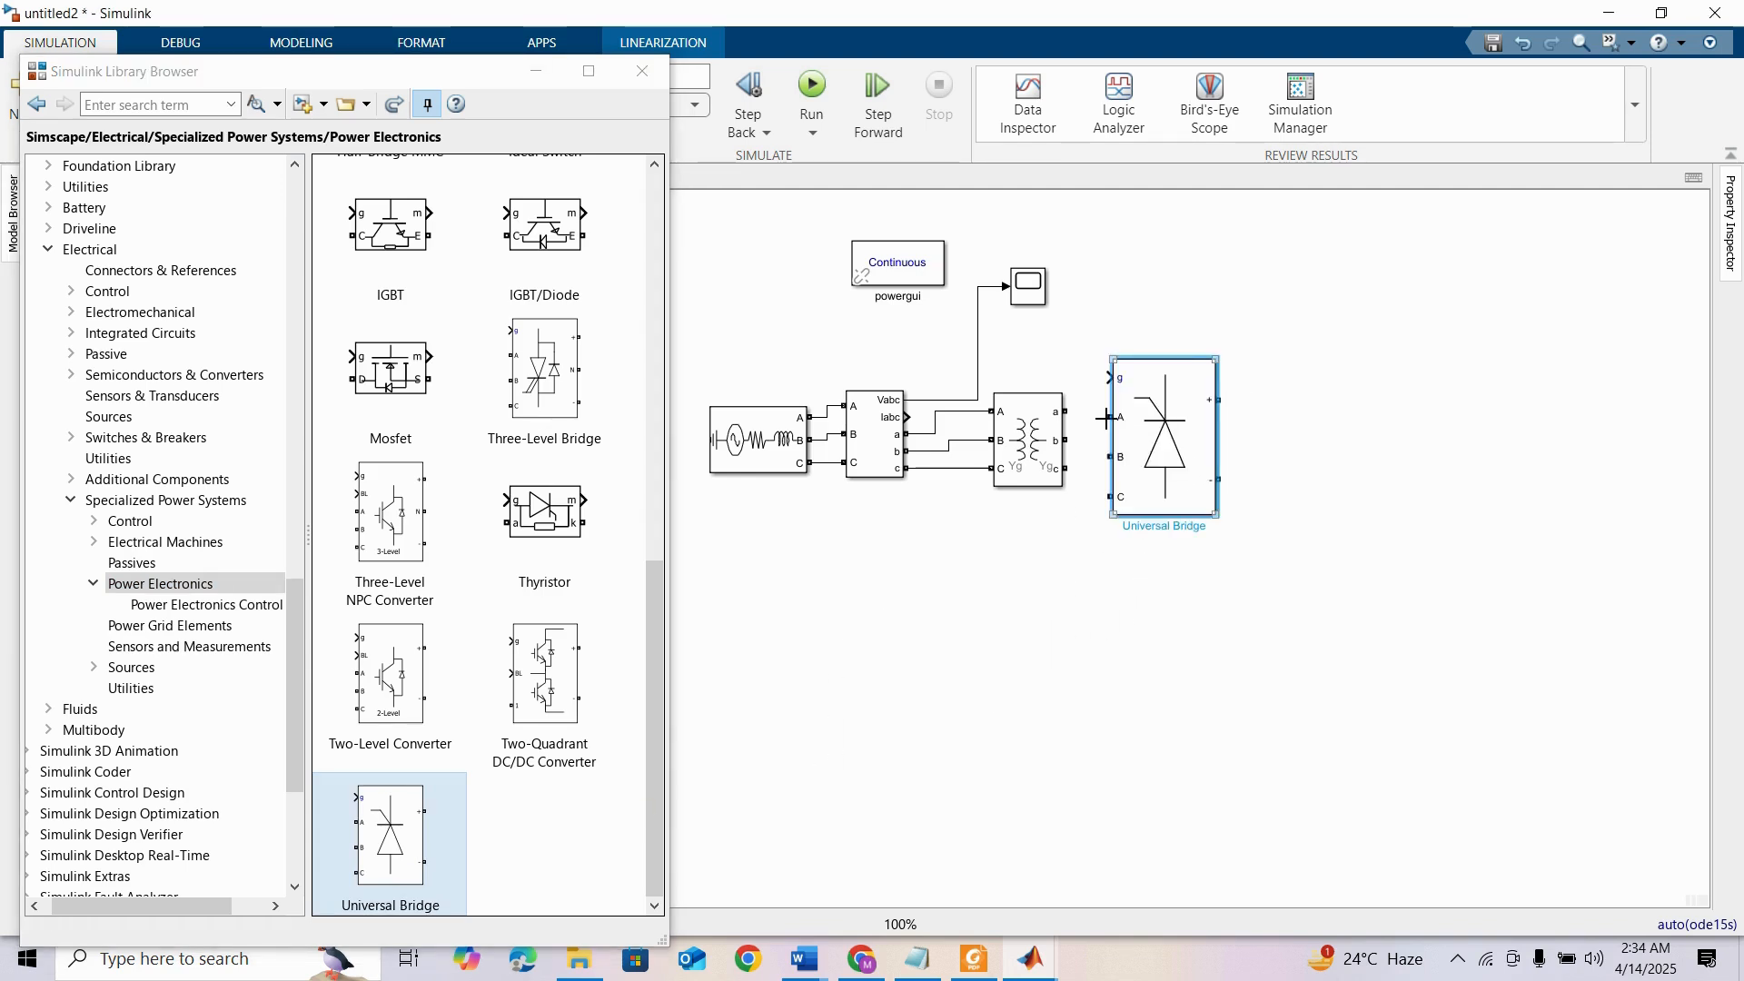
{"action": "left_click_drag", "start_coordinate": [1066, 414], "coordinate": [1110, 497]}
Set the Universal Bridge's power electronic device to Diodes and close the library window
{"action": "double_click", "coordinate": [1146, 461]}
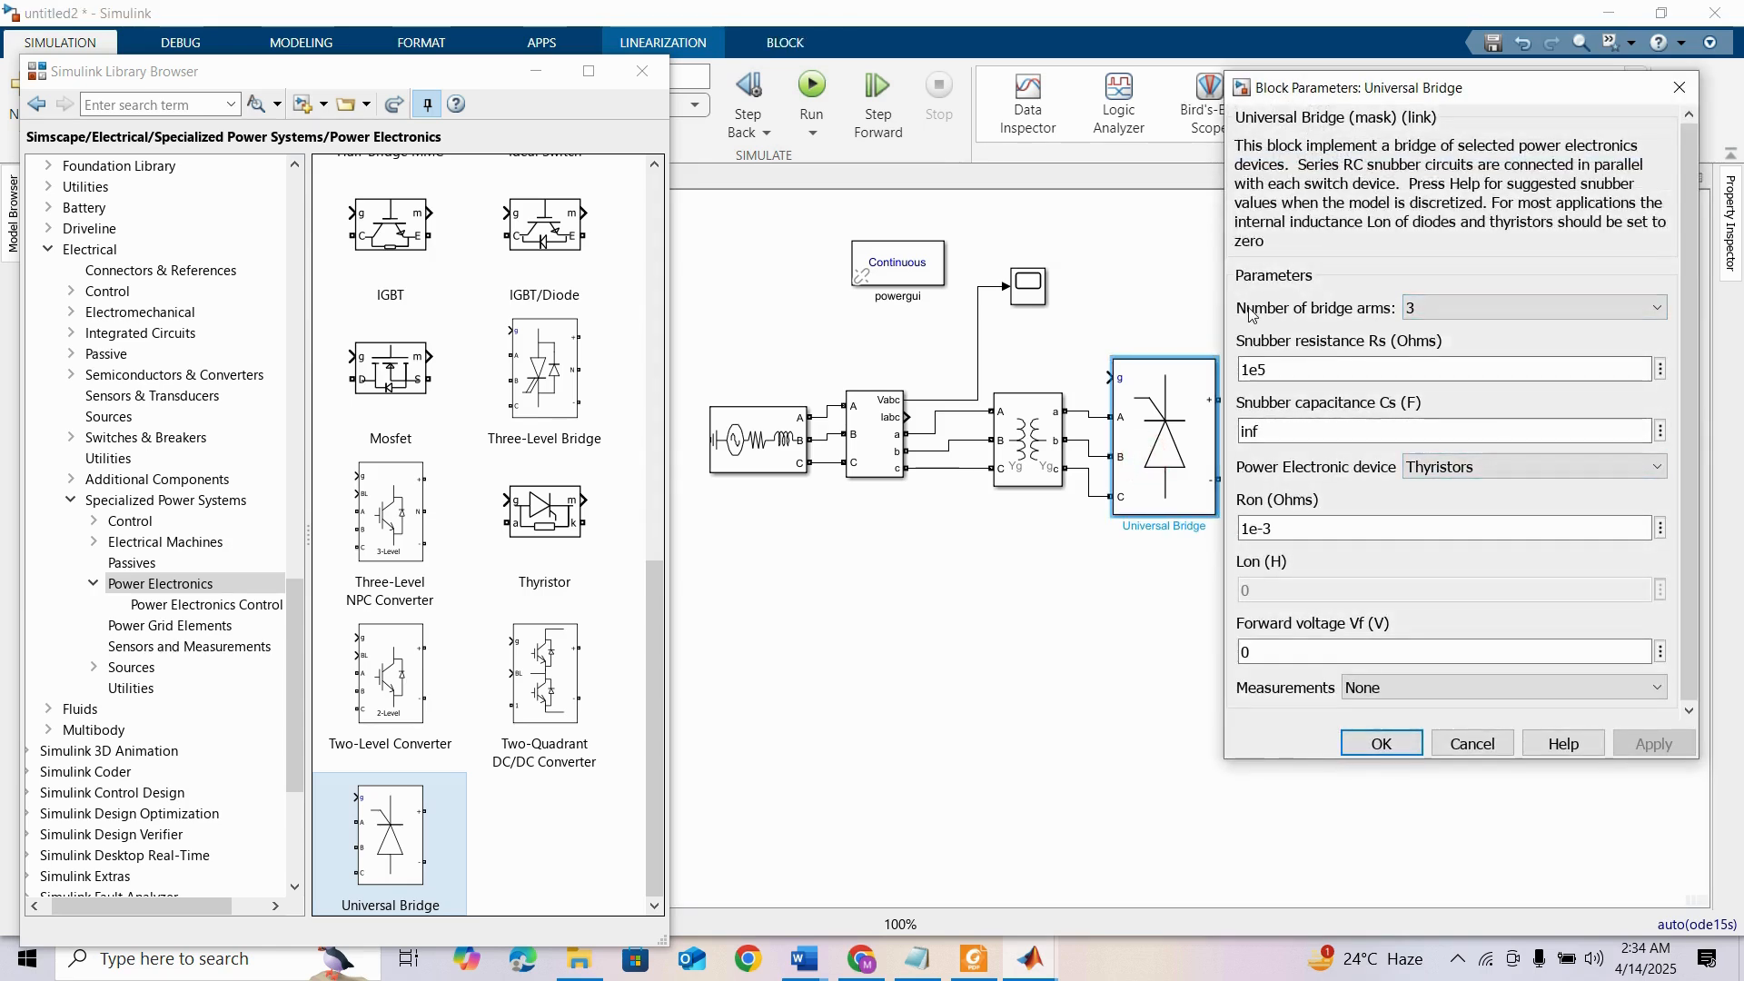
{"action": "left_click_drag", "start_coordinate": [1278, 314], "coordinate": [1397, 312]}
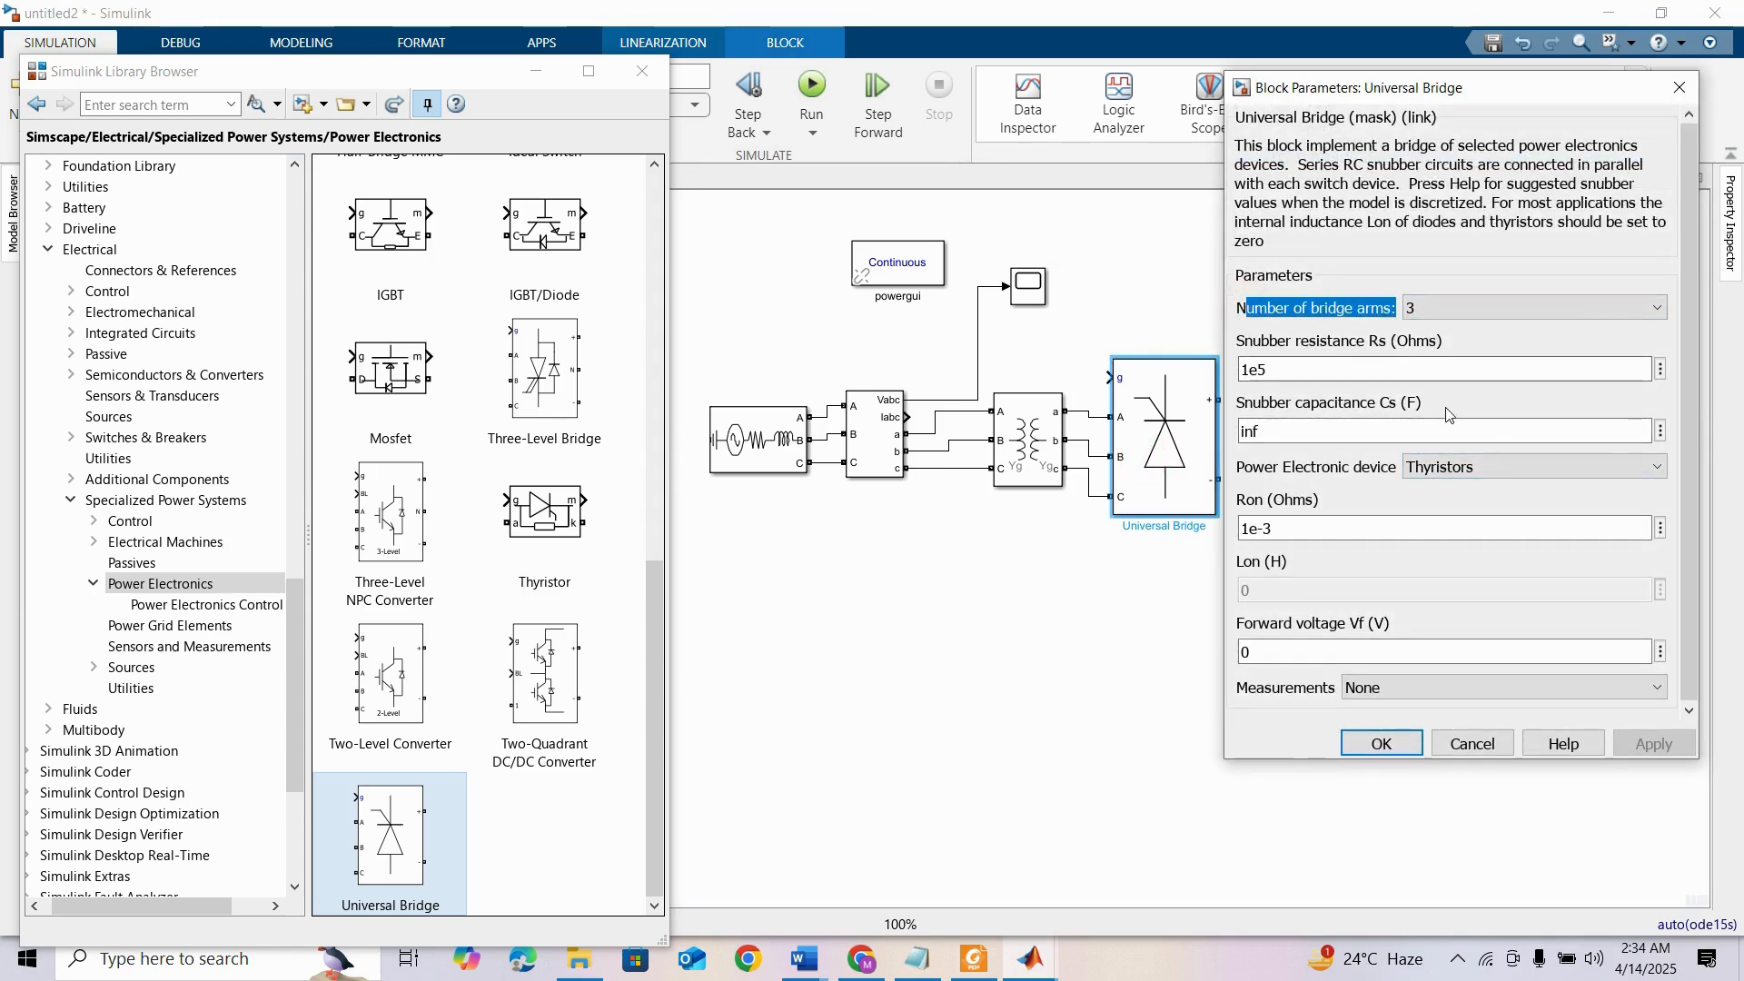
{"action": "left_click", "coordinate": [1430, 467]}
{"action": "left_click", "coordinate": [1444, 483]}
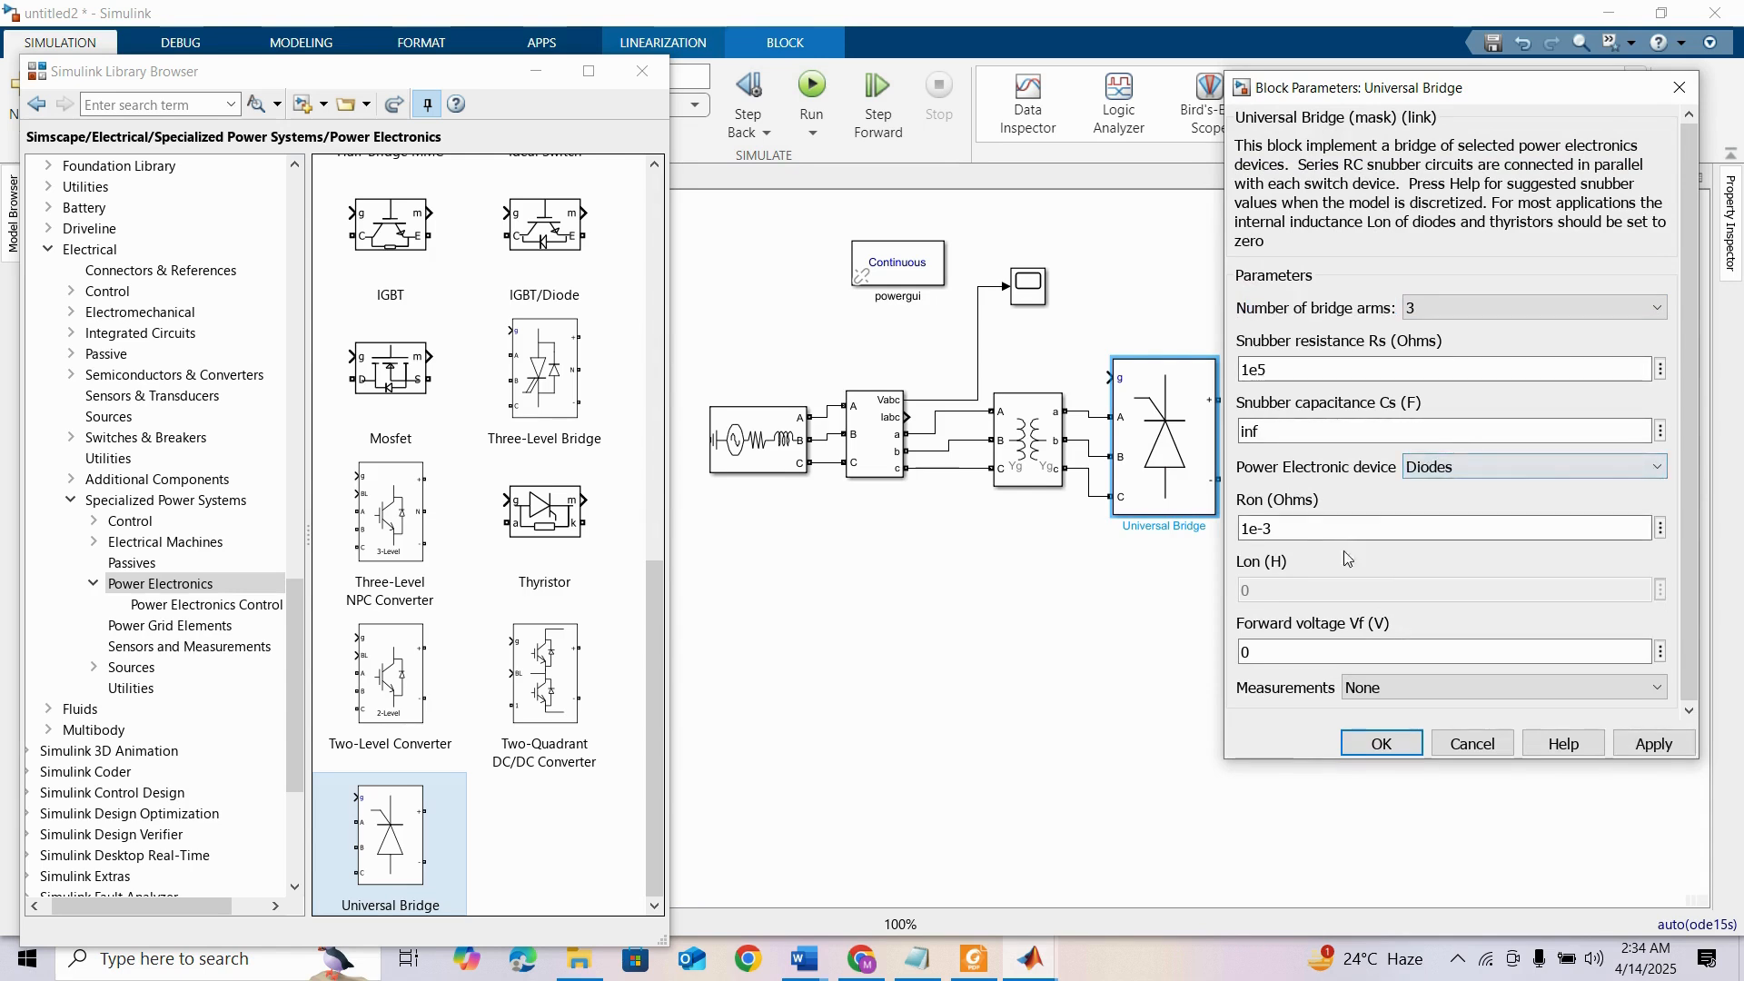
{"action": "left_click", "coordinate": [1392, 744]}
{"action": "left_click", "coordinate": [1169, 464]}
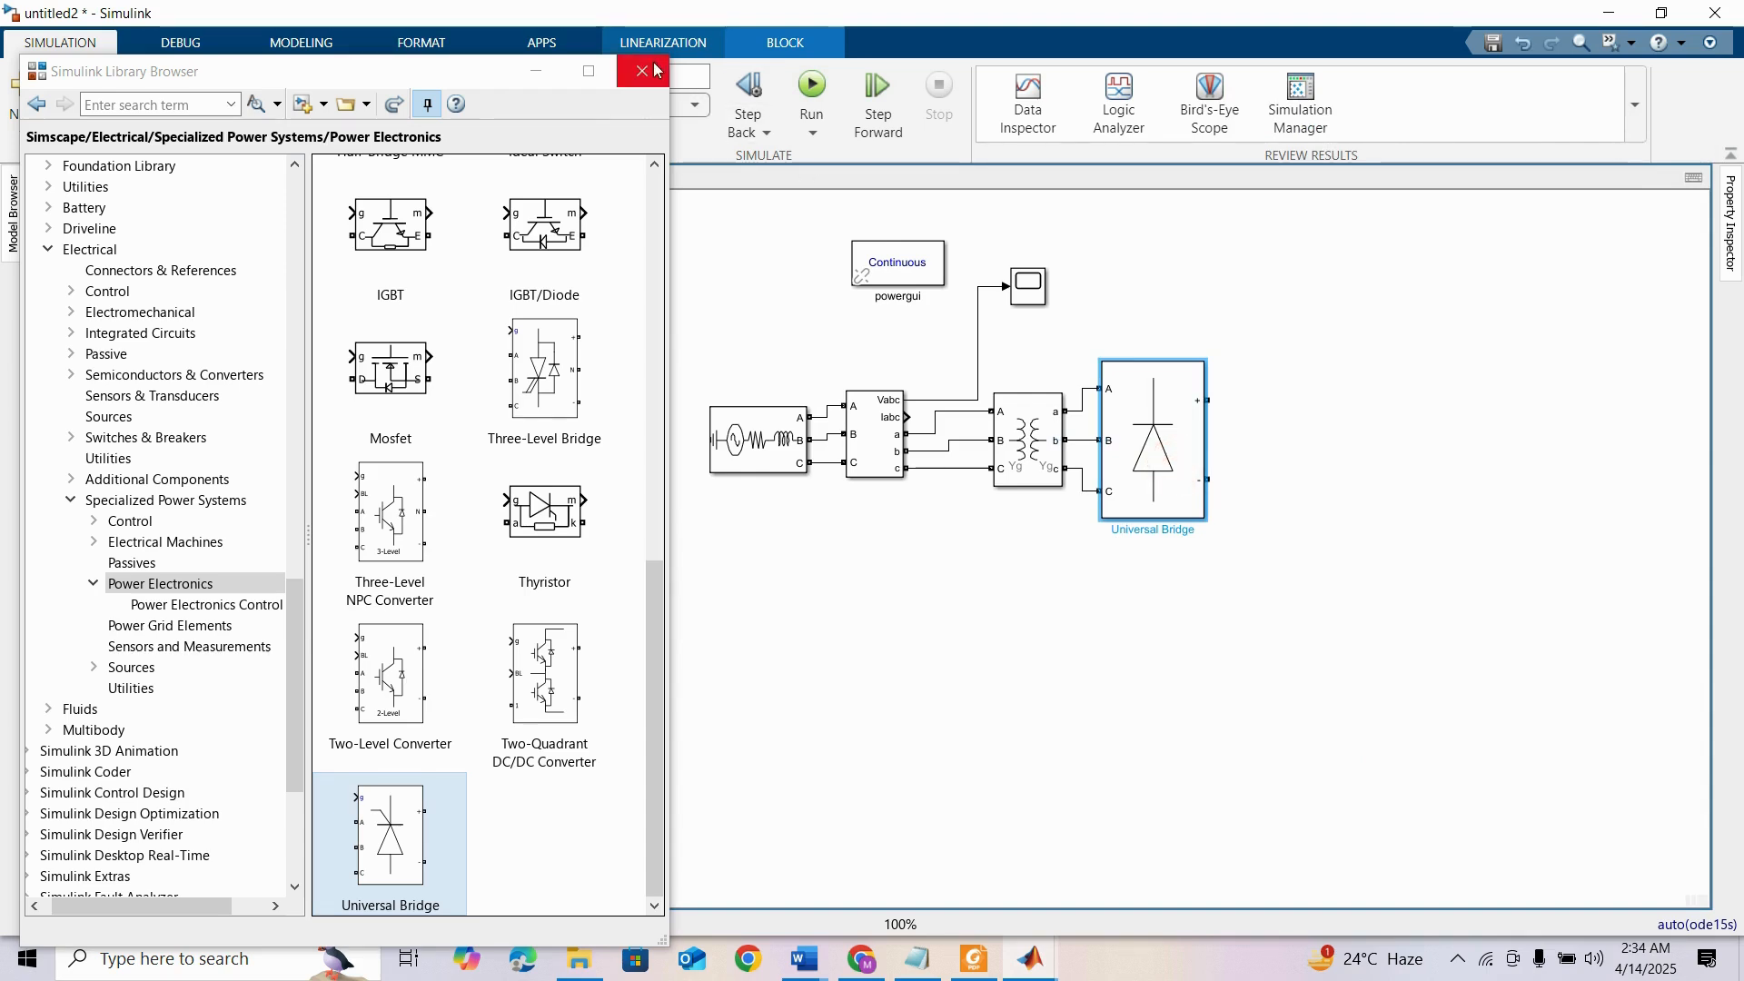
{"action": "left_click", "coordinate": [643, 71]}
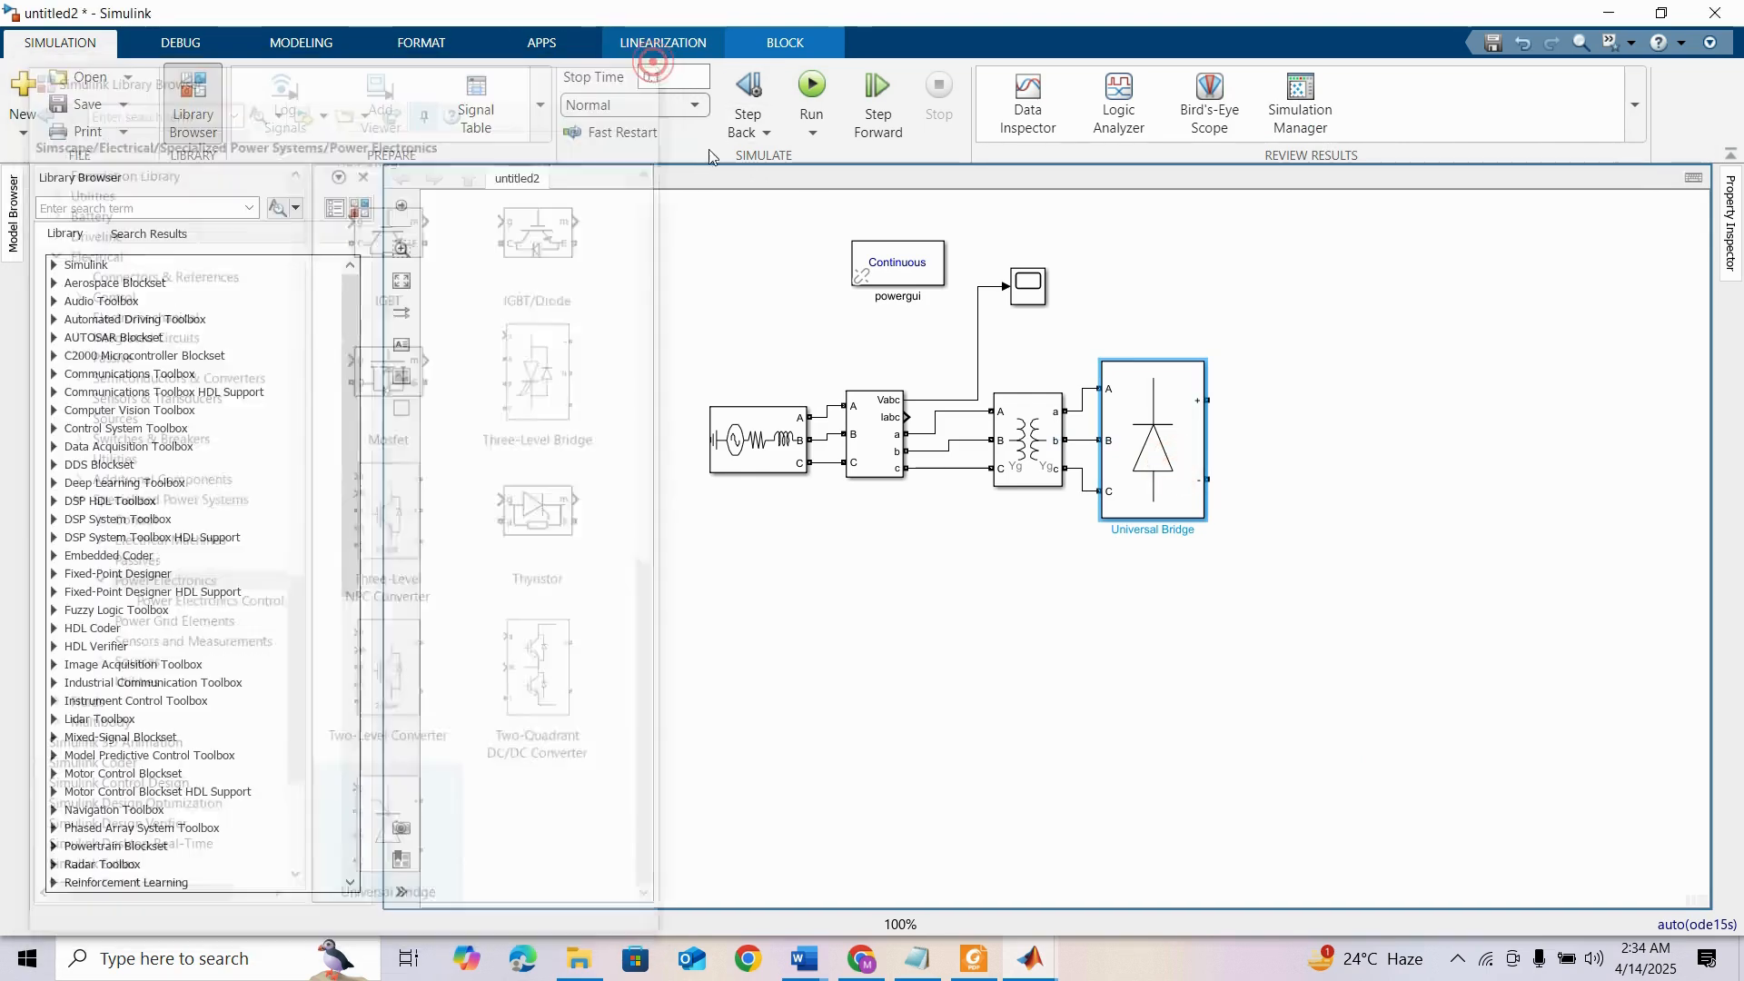
Add a Series RLC Branch from the Passives library beside the Universal Bridge's positive output
{"action": "left_click", "coordinate": [1677, 404]}
{"action": "scroll", "coordinate": [1680, 404], "scroll_direction": "right", "scroll_amount": 3}
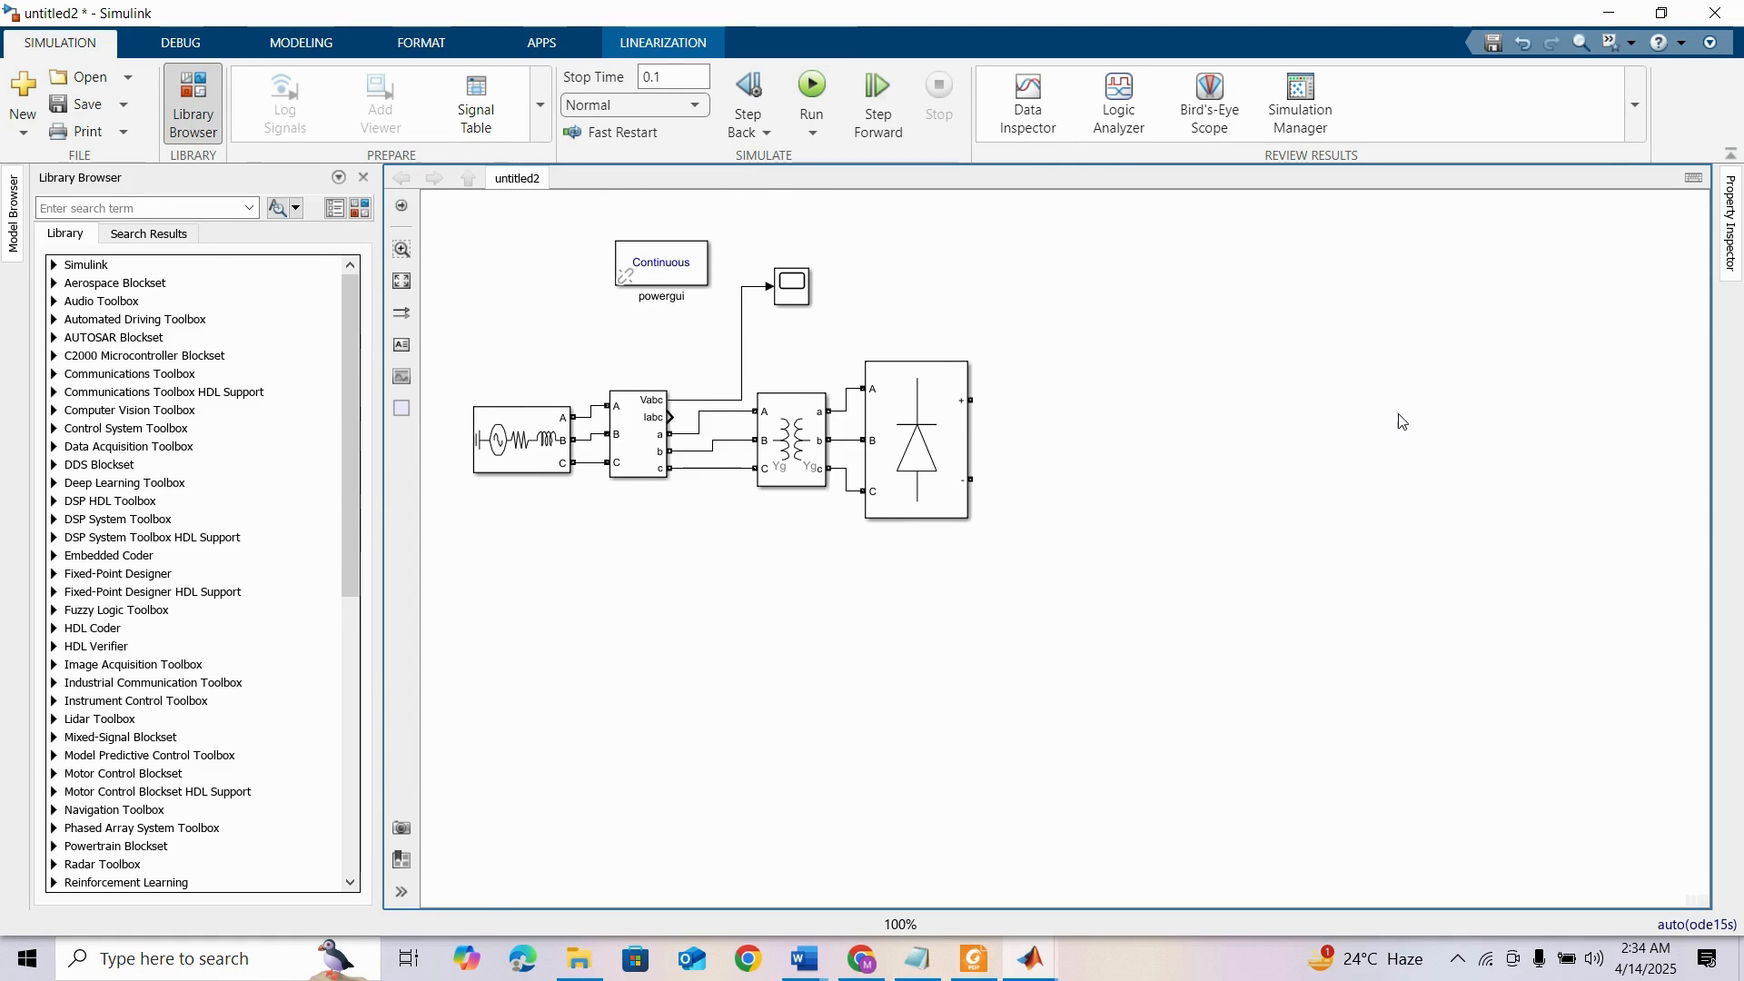
{"action": "left_click", "coordinate": [354, 211]}
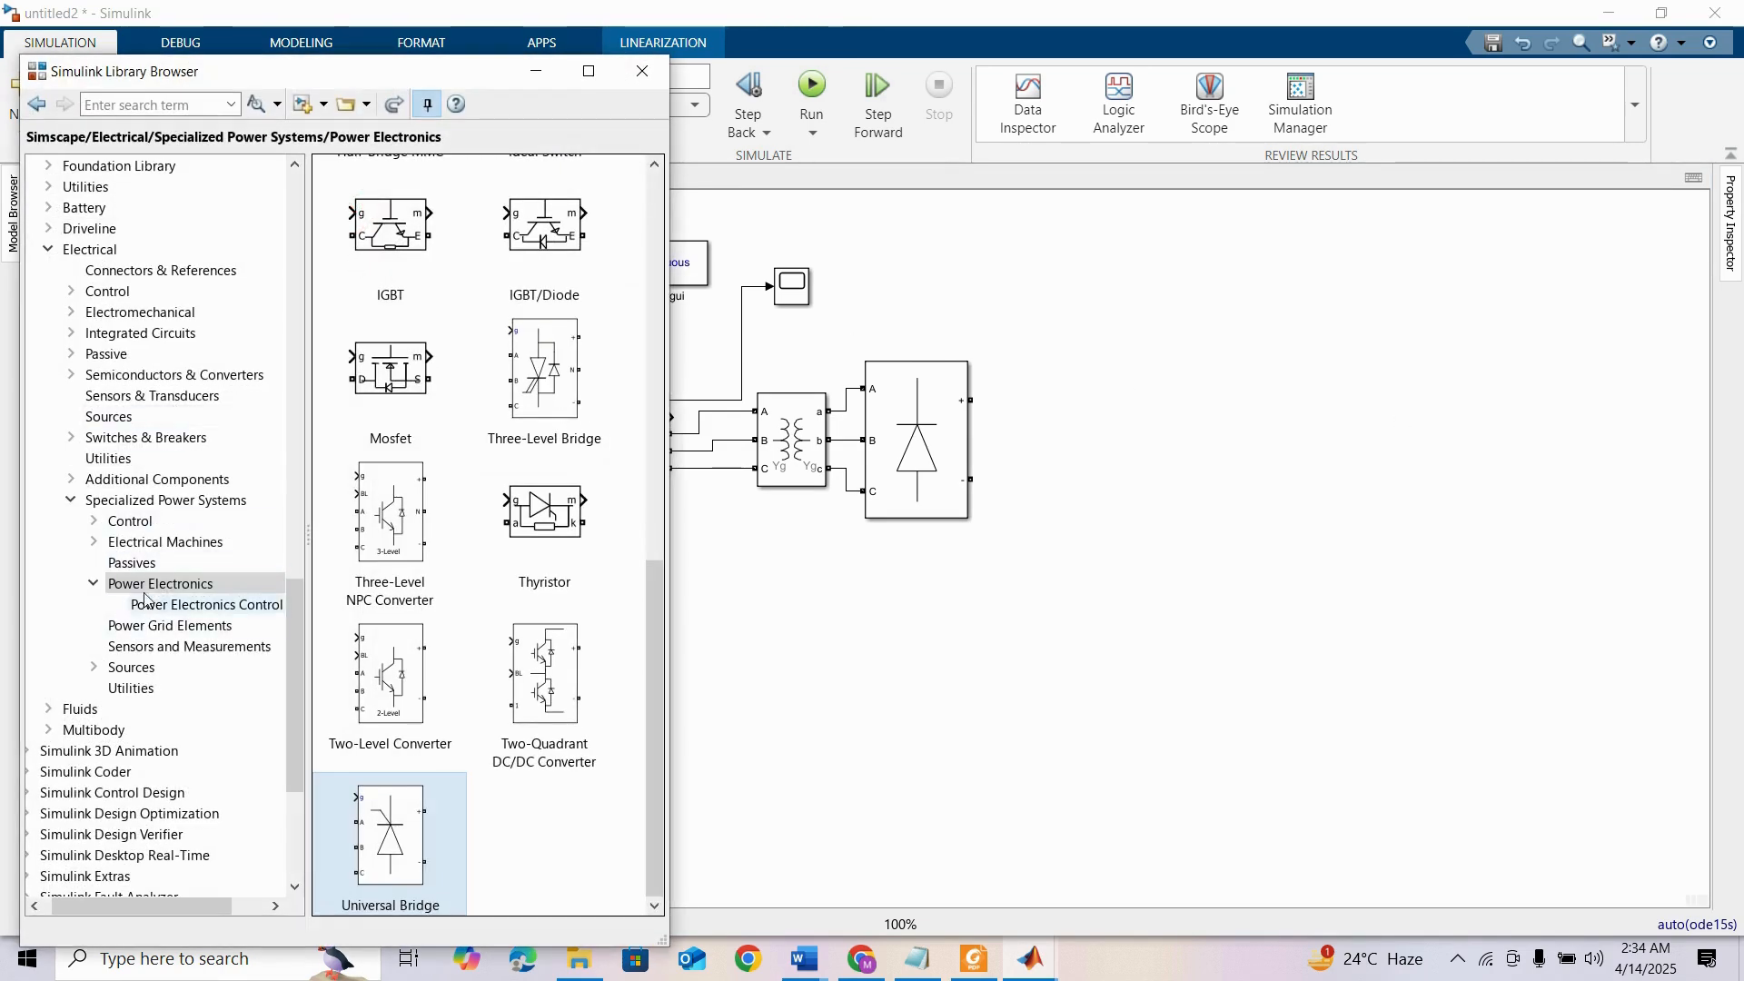
{"action": "left_click", "coordinate": [136, 565]}
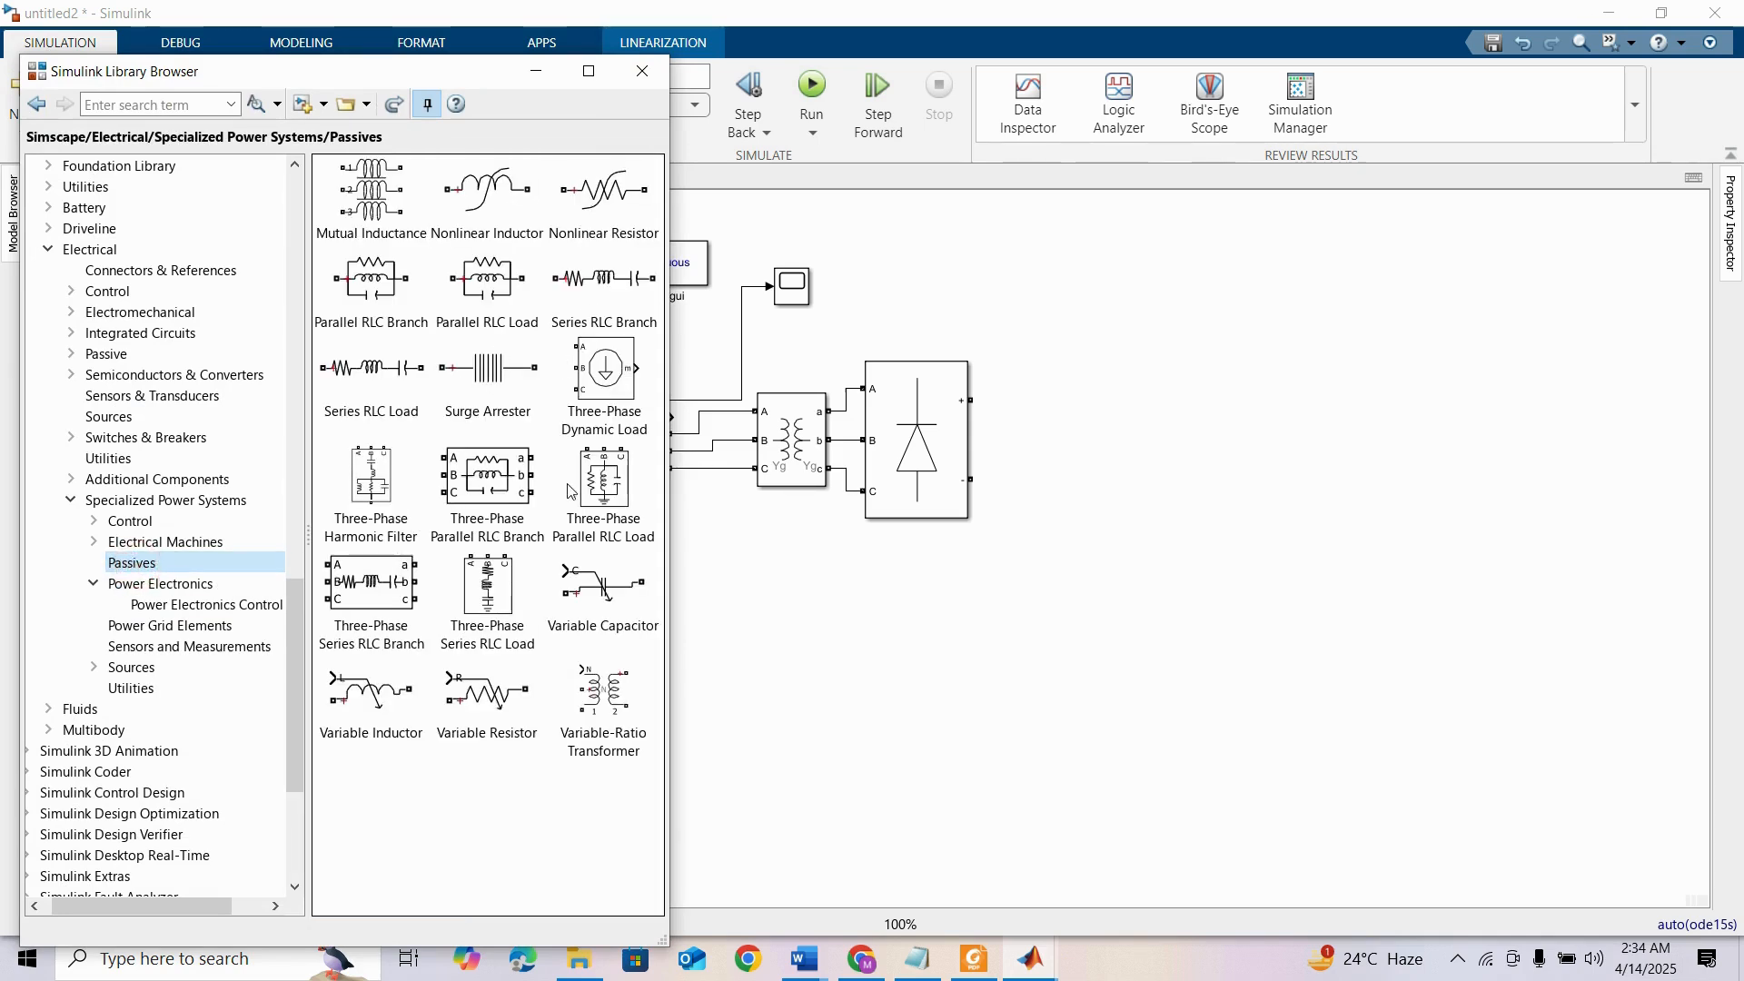
{"action": "left_click_drag", "start_coordinate": [584, 287], "coordinate": [1101, 413]}
Set the Series RLC Branch to type L with an inductance of 200e-6 H and accept the parameters
{"action": "double_click", "coordinate": [1101, 404]}
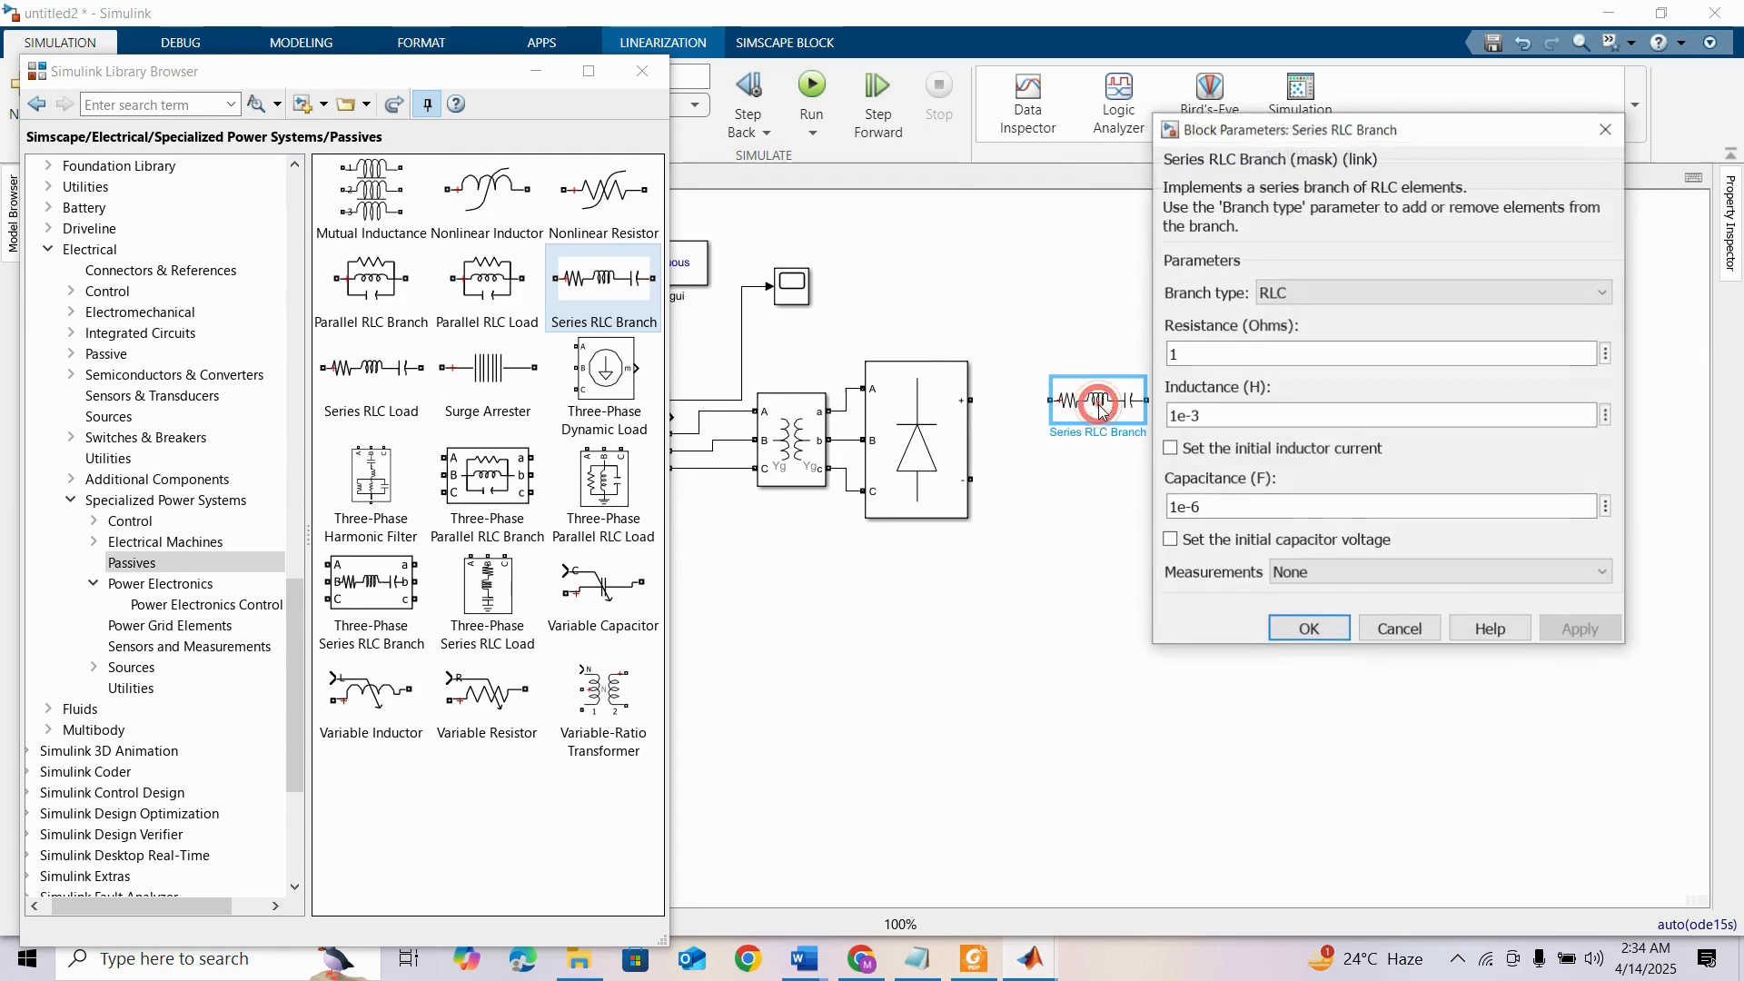
{"action": "left_click", "coordinate": [1297, 292]}
{"action": "left_click", "coordinate": [1285, 330]}
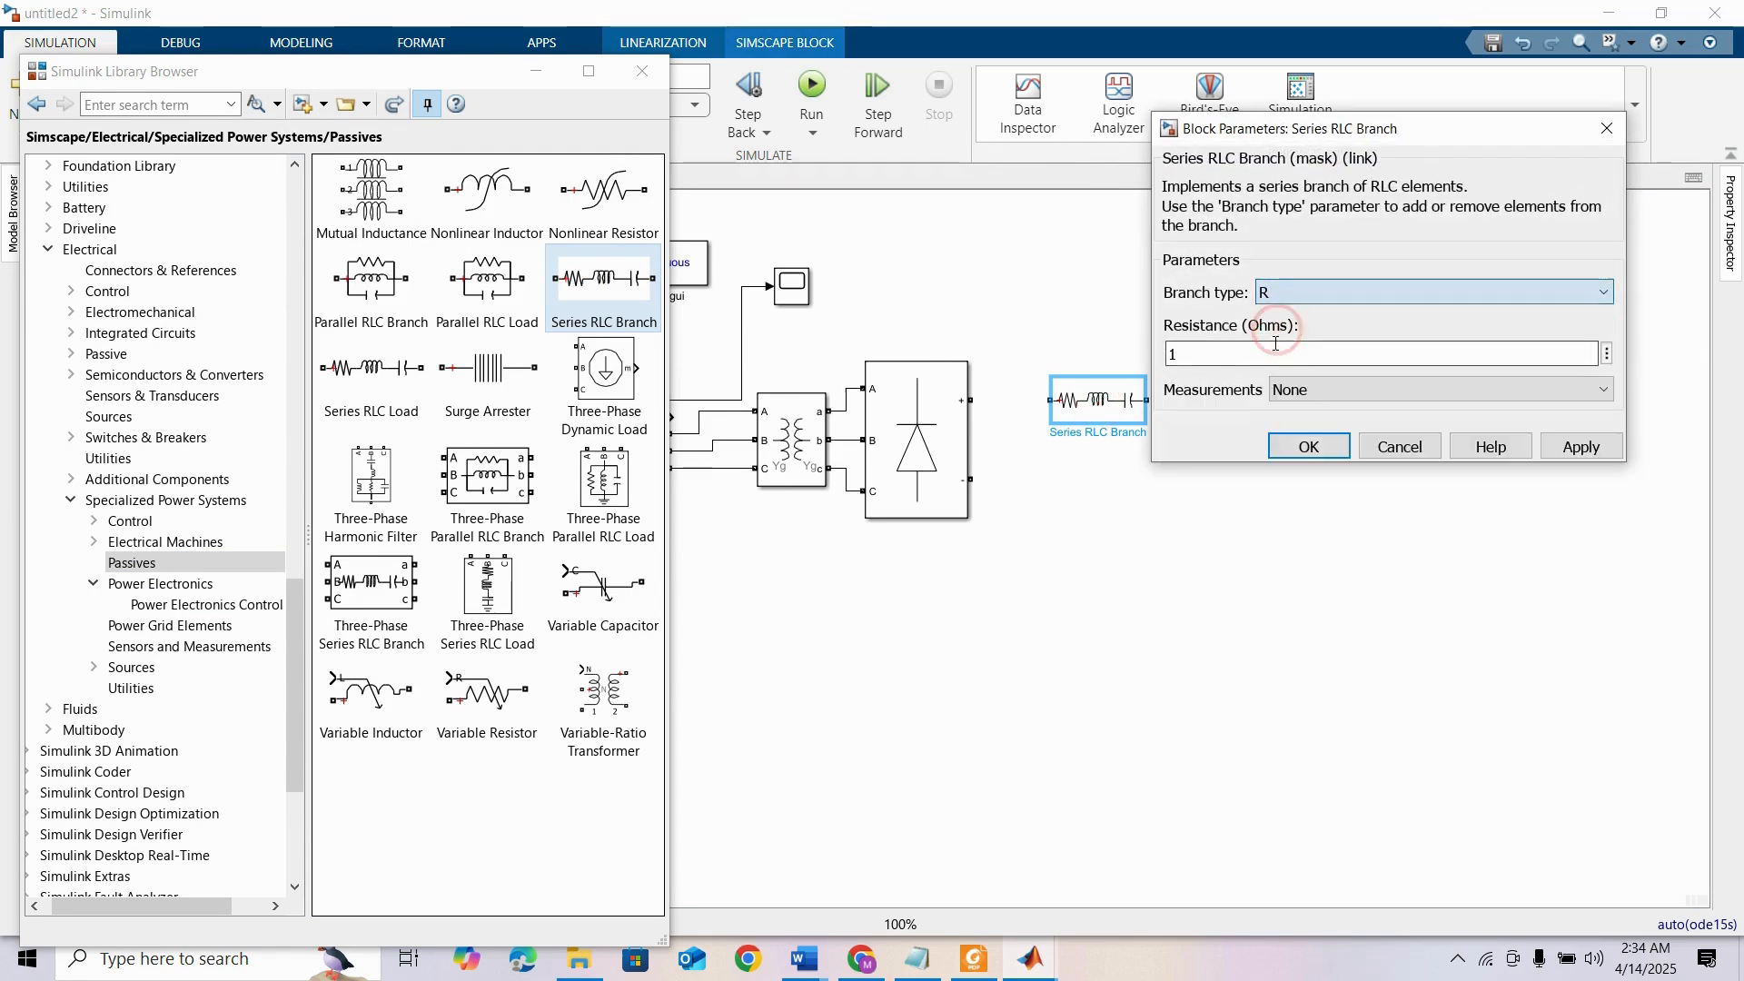
{"action": "left_click", "coordinate": [1294, 294]}
{"action": "left_click", "coordinate": [1289, 354]}
{"action": "double_click", "coordinate": [1243, 356]}
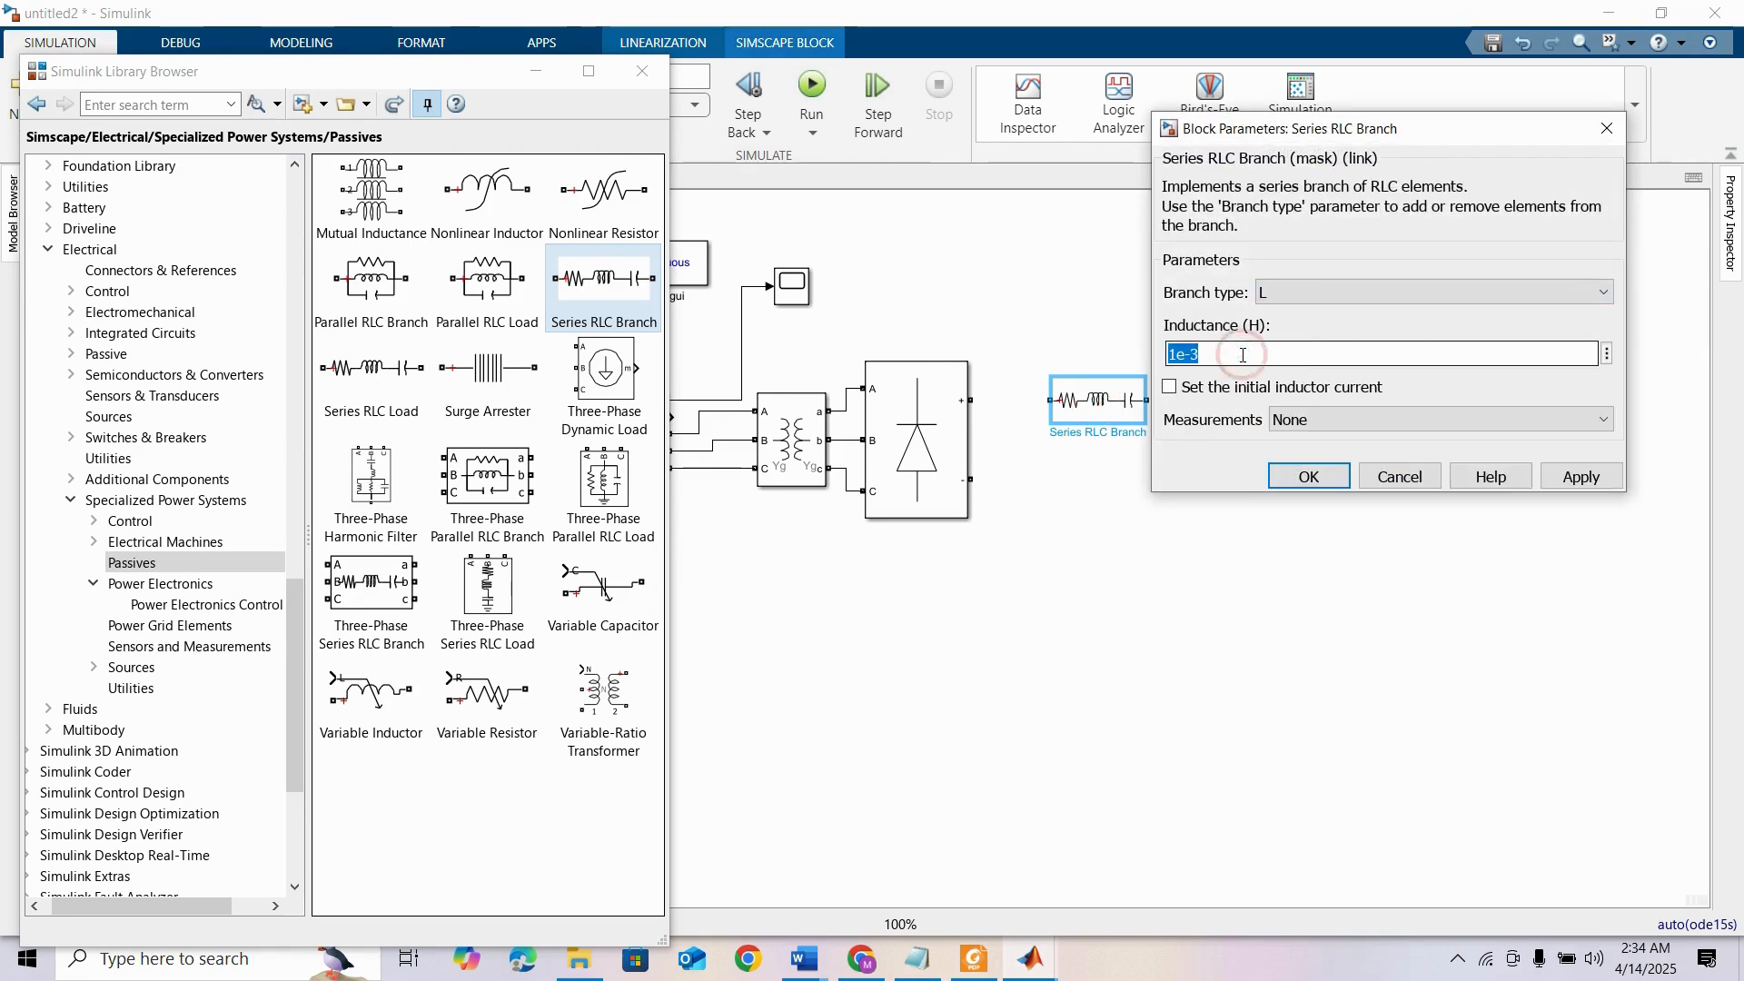
{"action": "type", "text": "200"}
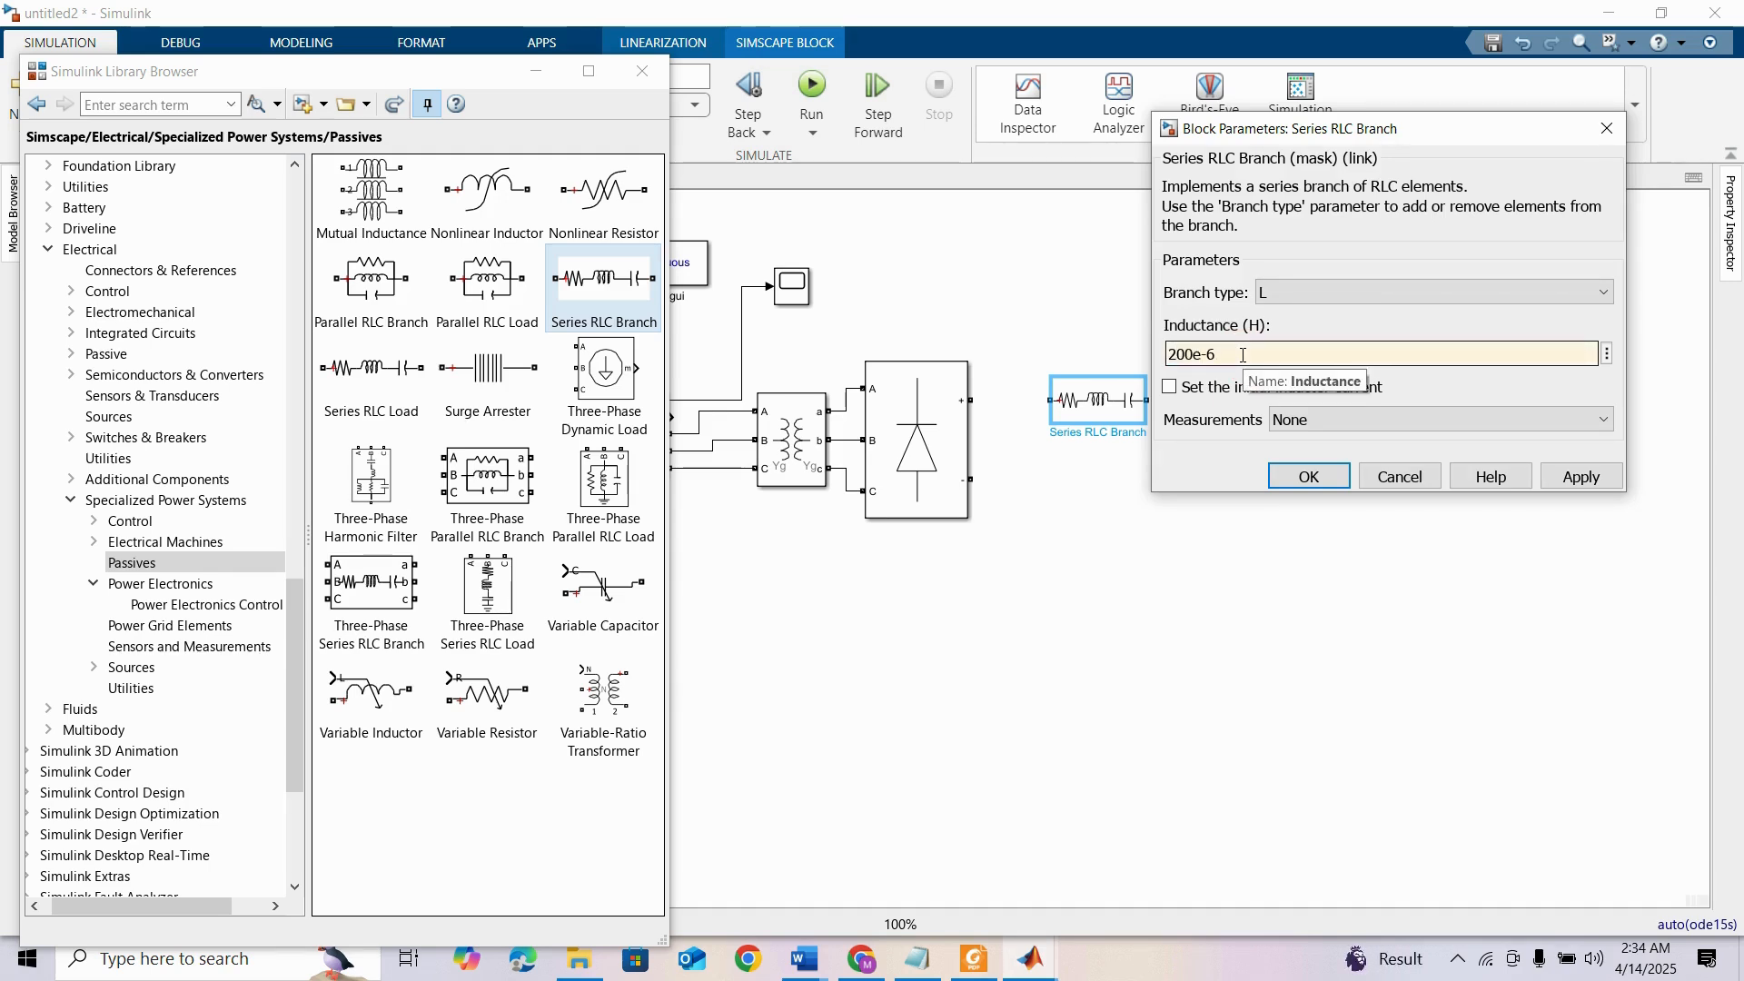
{"action": "left_click", "coordinate": [1308, 476]}
Wire the inductor to the diode bridge's positive output and duplicate it as a branch of type C with 5000e-6 F capacitance
{"action": "mouse_move", "coordinate": [1105, 404]}
{"action": "left_mouse_down"}
{"action": "mouse_move", "coordinate": [1088, 405]}
{"action": "mouse_move", "coordinate": [1231, 391]}
{"action": "left_mouse_up"}
{"action": "left_click", "coordinate": [1014, 400]}
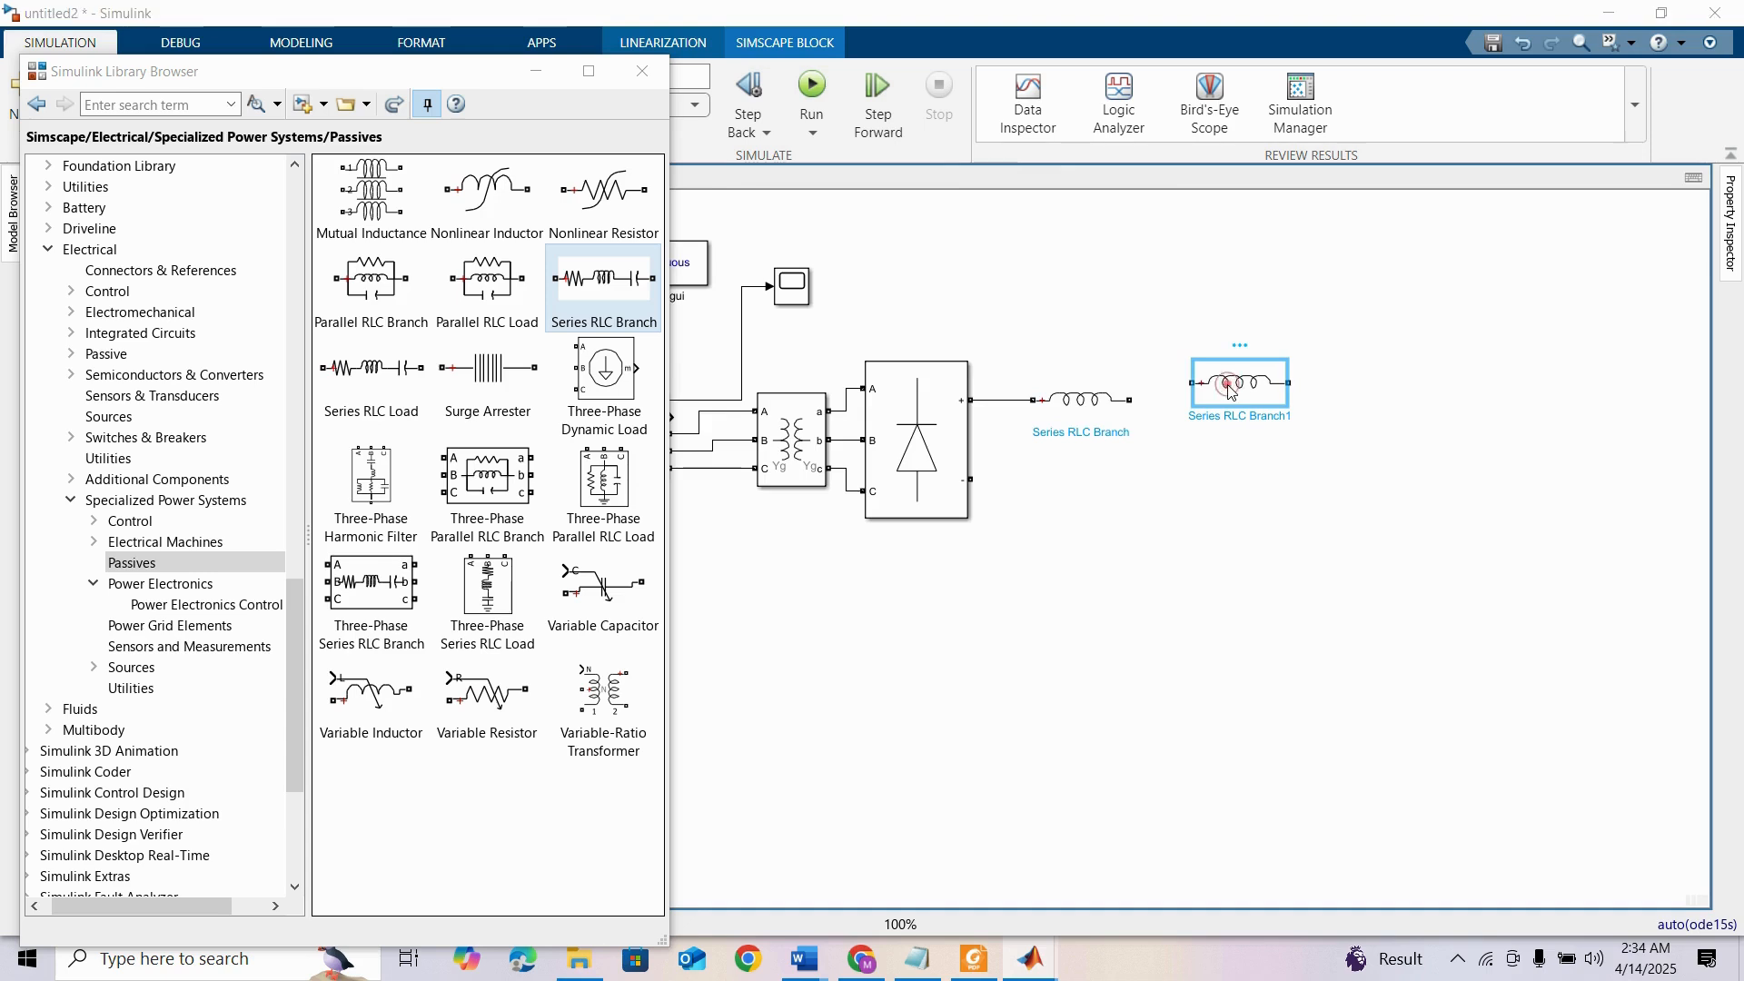
{"action": "double_click", "coordinate": [1231, 391]}
{"action": "left_click", "coordinate": [1017, 352]}
{"action": "left_click", "coordinate": [890, 433]}
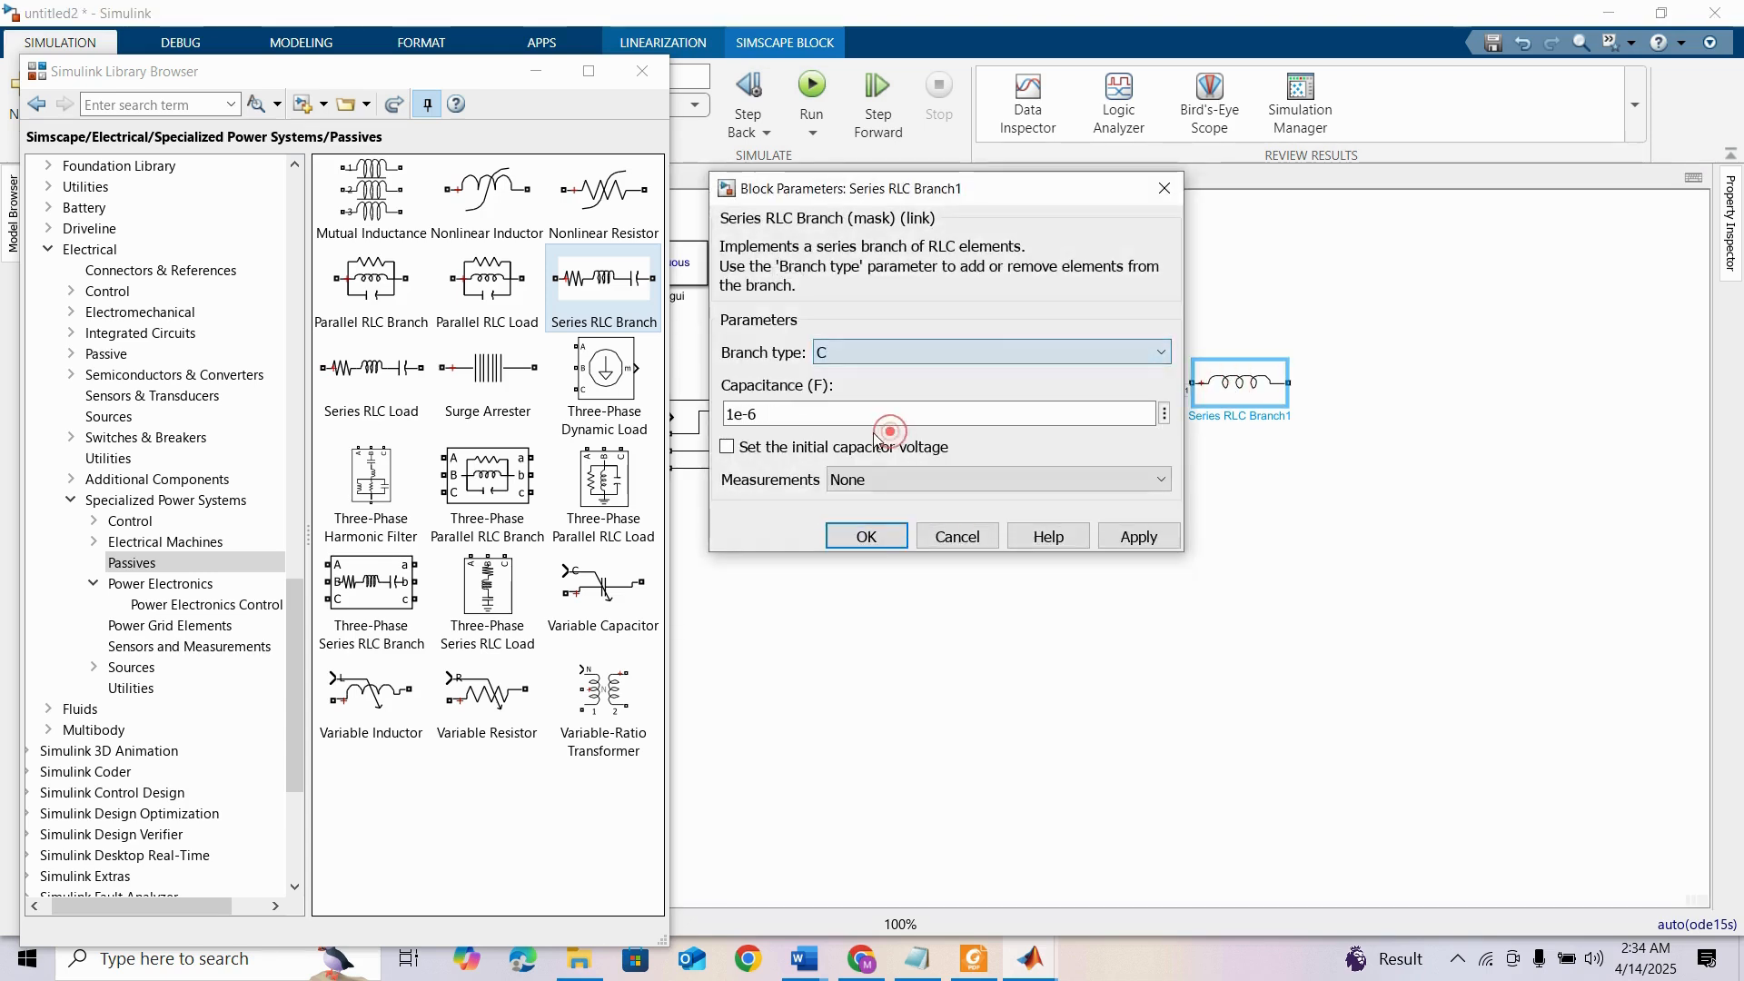
{"action": "double_click", "coordinate": [826, 415]}
{"action": "type", "text": "5000"}
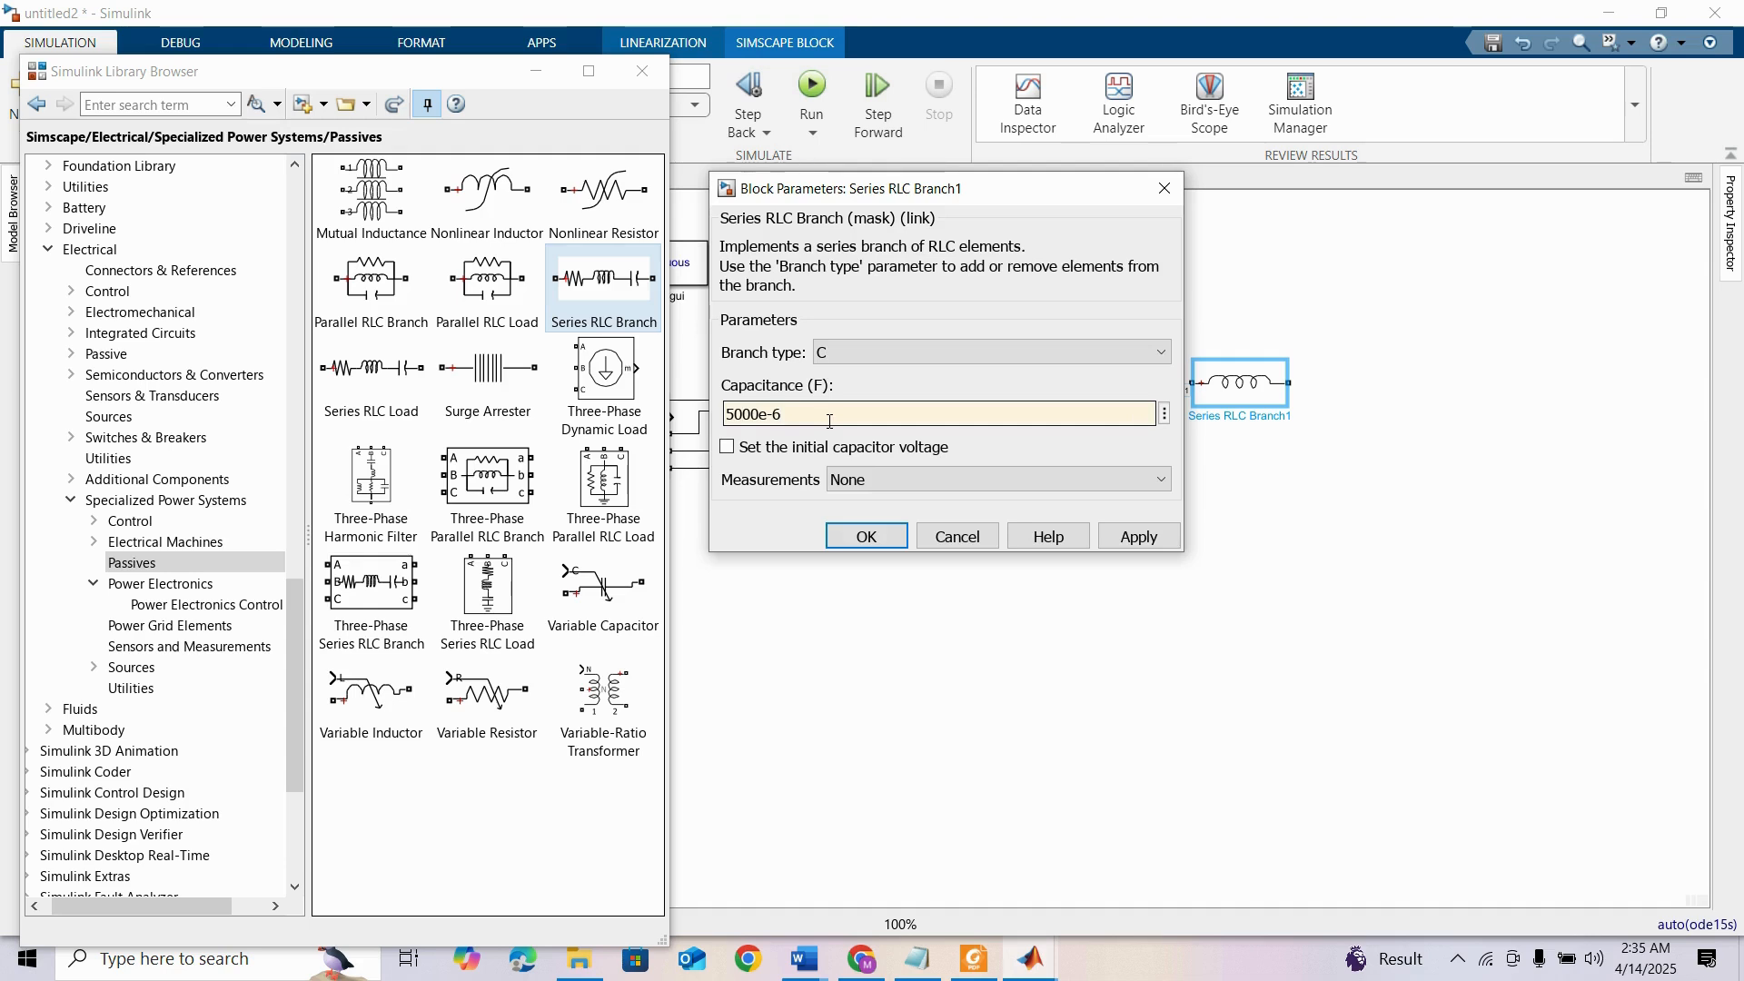
{"action": "key", "text": "Return"}
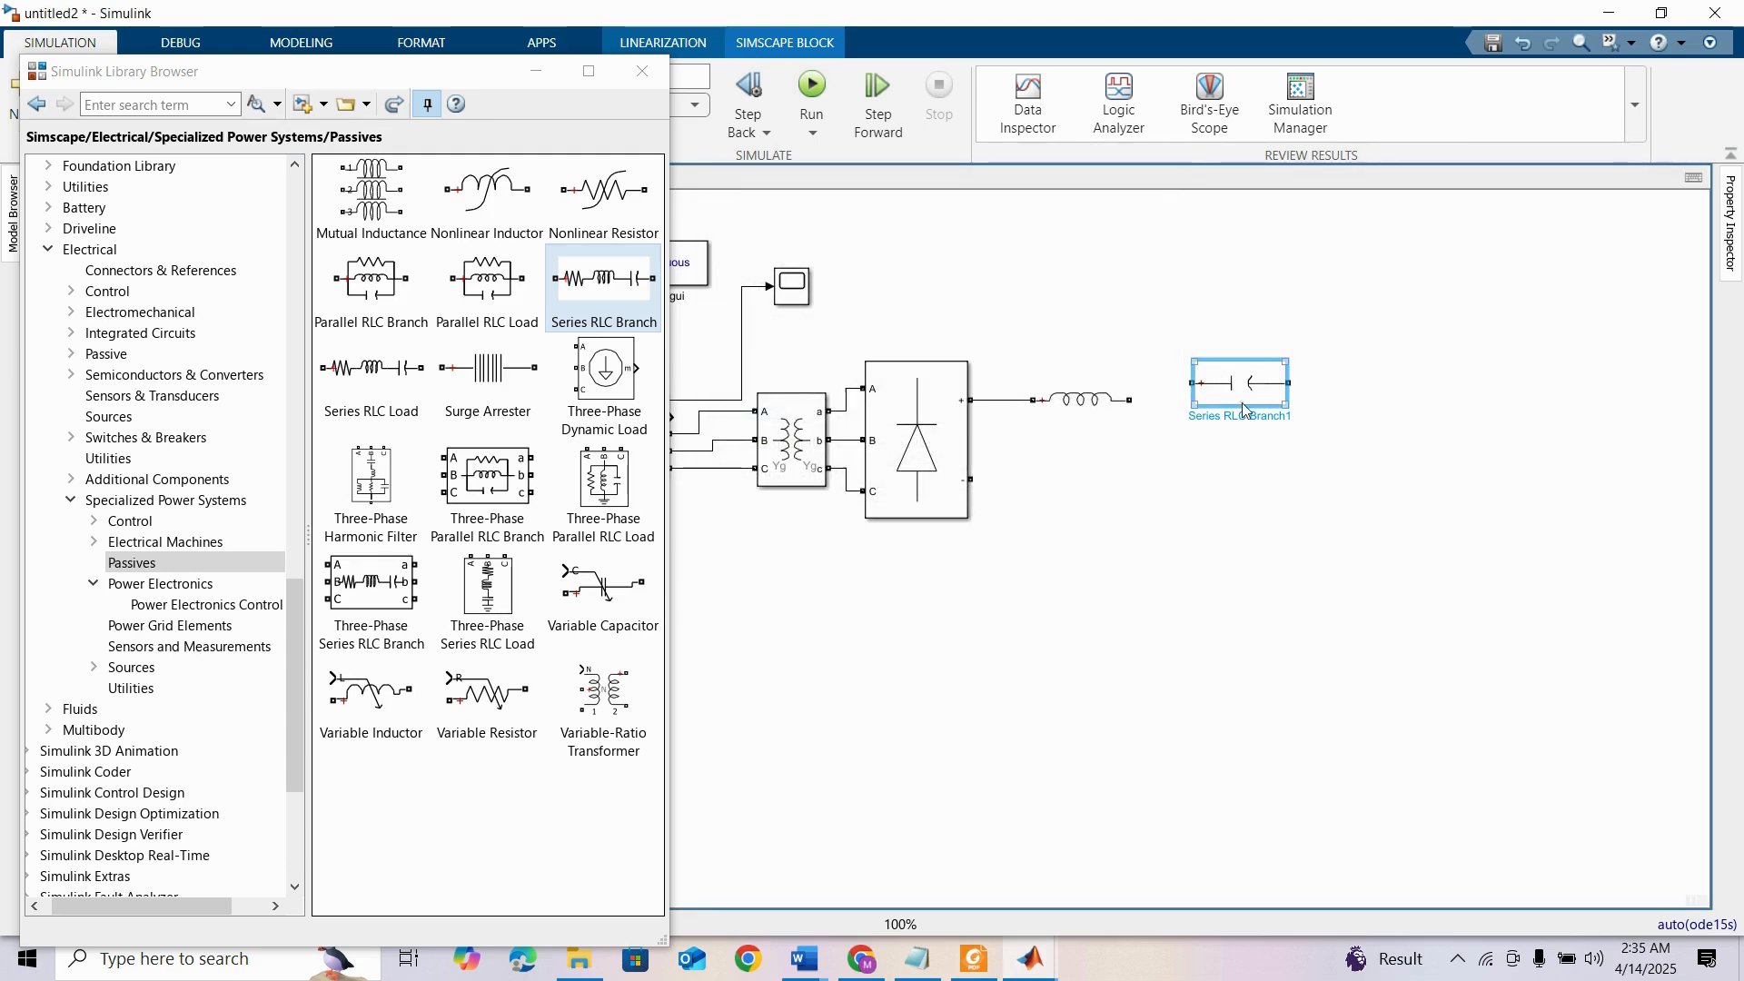
Rotate the capacitor branch upright, wire it between the inductor's free end and the bridge's negative output, and close the library window
{"action": "key", "text": "ctrl+r"}
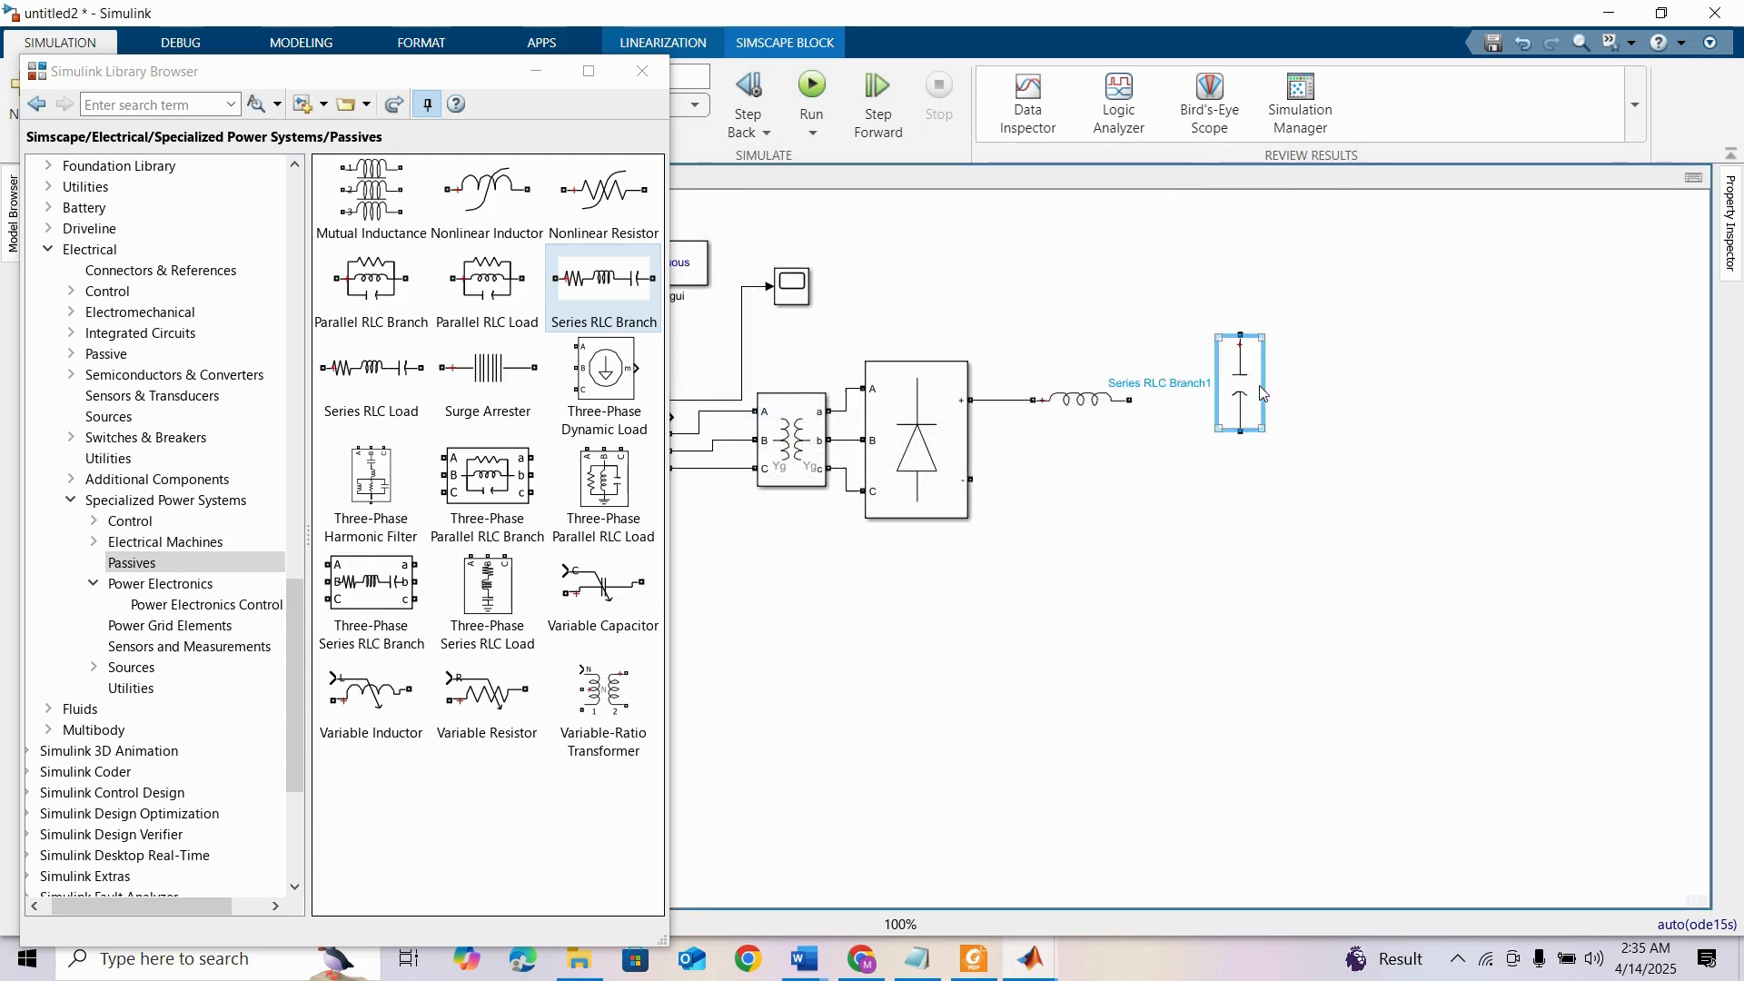
{"action": "left_click_drag", "start_coordinate": [1248, 347], "coordinate": [1131, 399]}
{"action": "left_click_drag", "start_coordinate": [1156, 542], "coordinate": [1010, 499]}
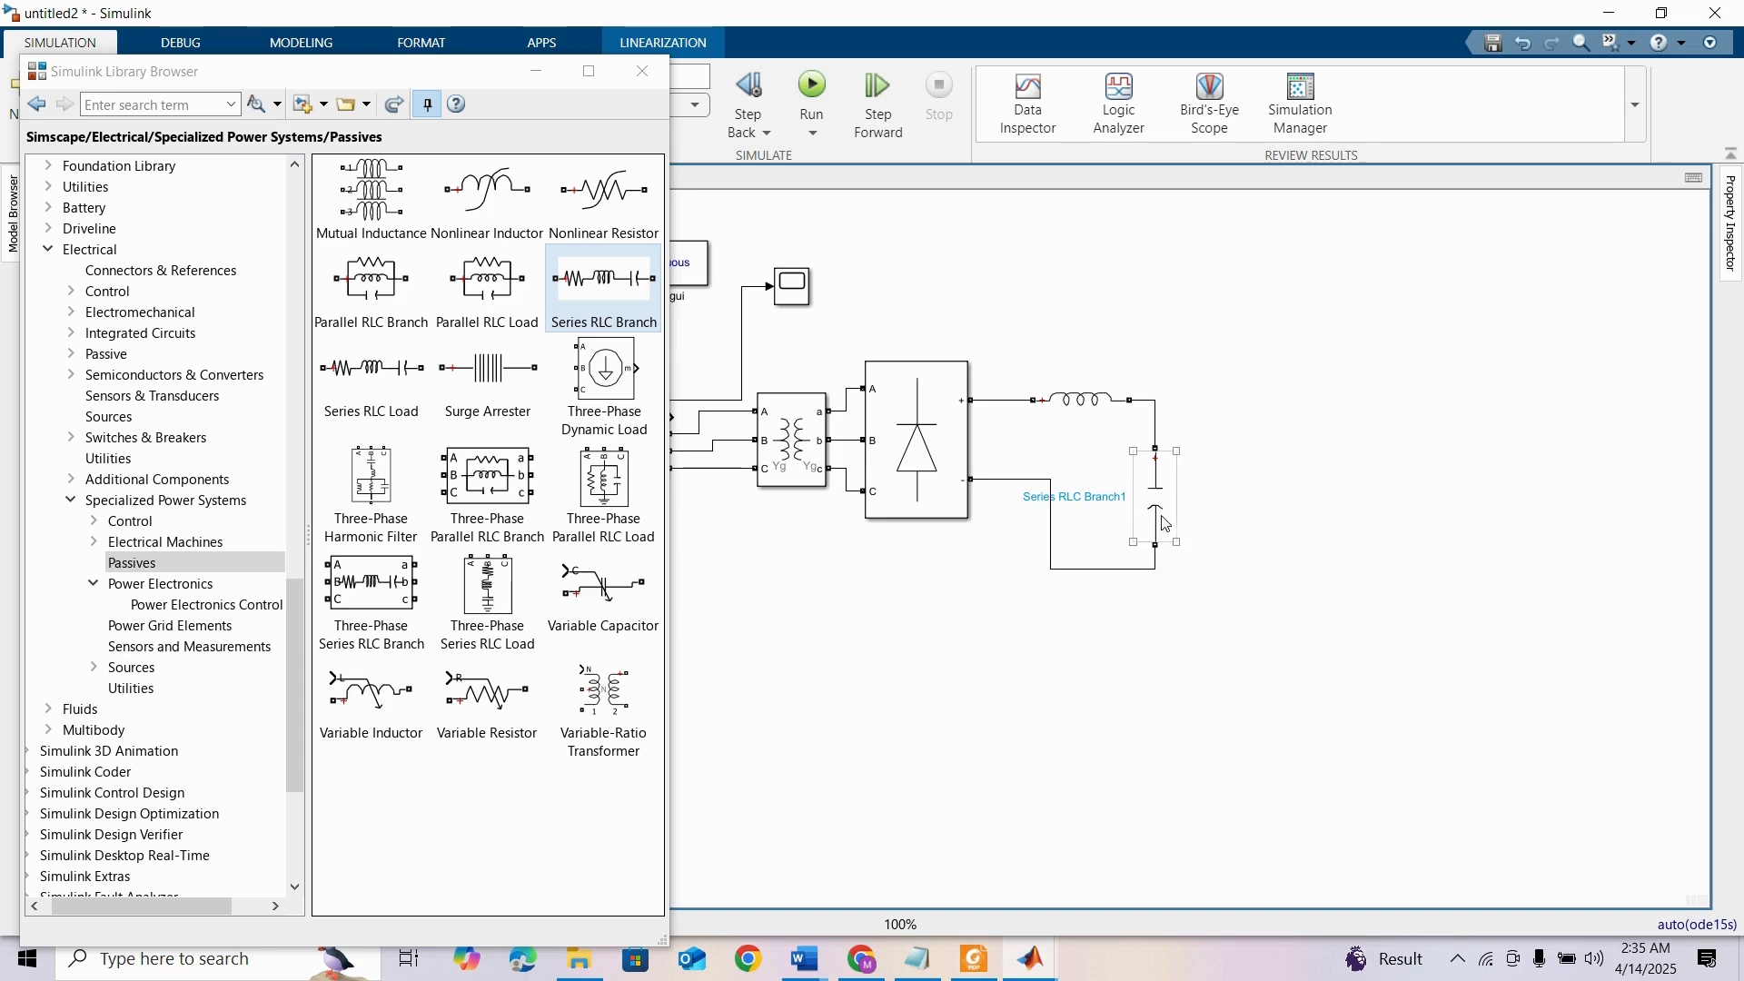
{"action": "left_click_drag", "start_coordinate": [1143, 495], "coordinate": [1050, 400]}
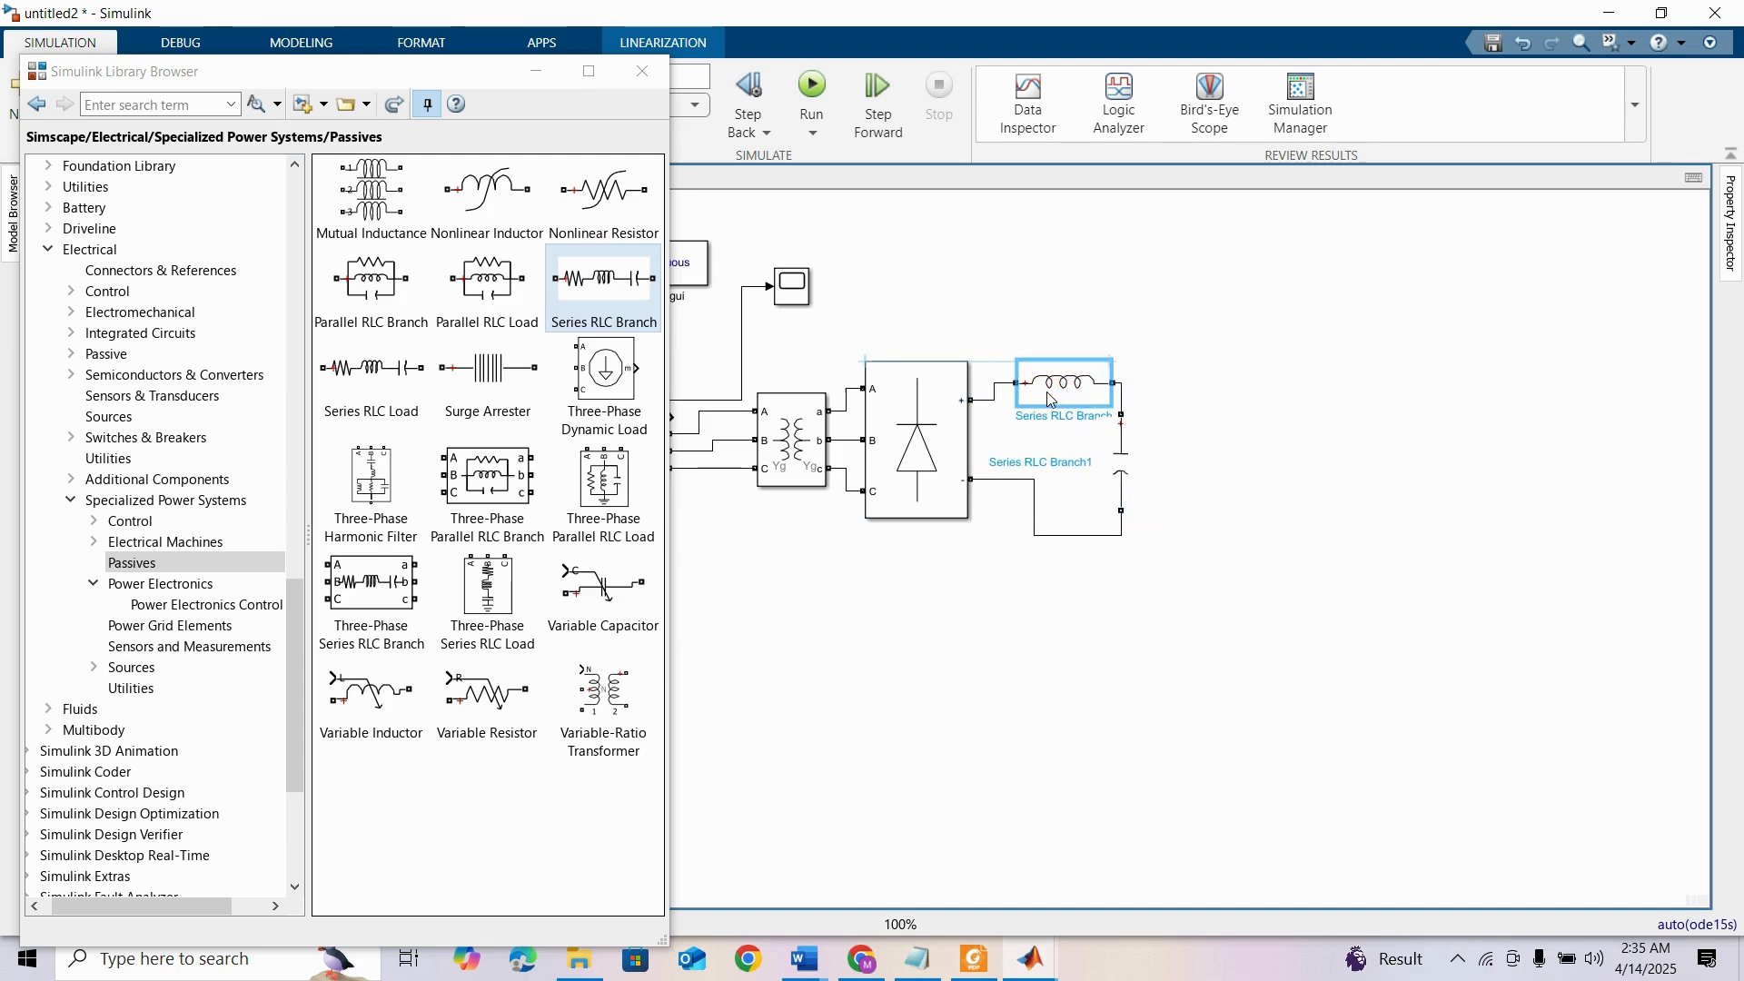
{"action": "left_click", "coordinate": [1372, 402]}
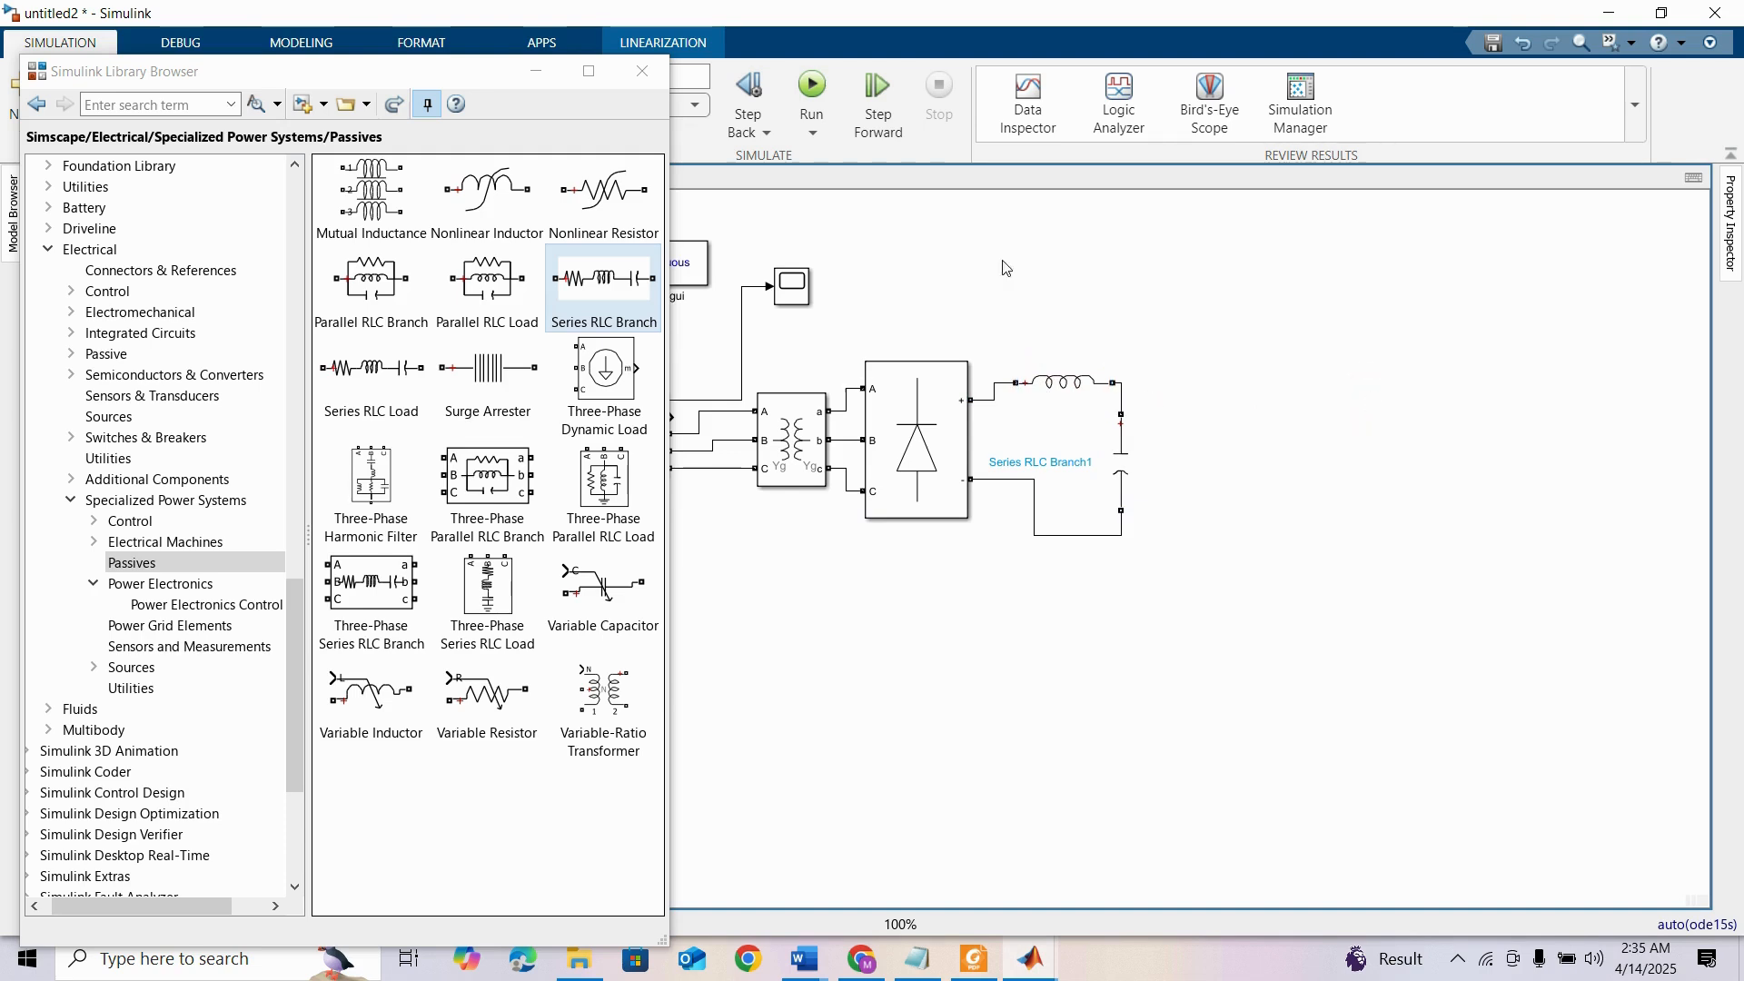
{"action": "left_click", "coordinate": [655, 81]}
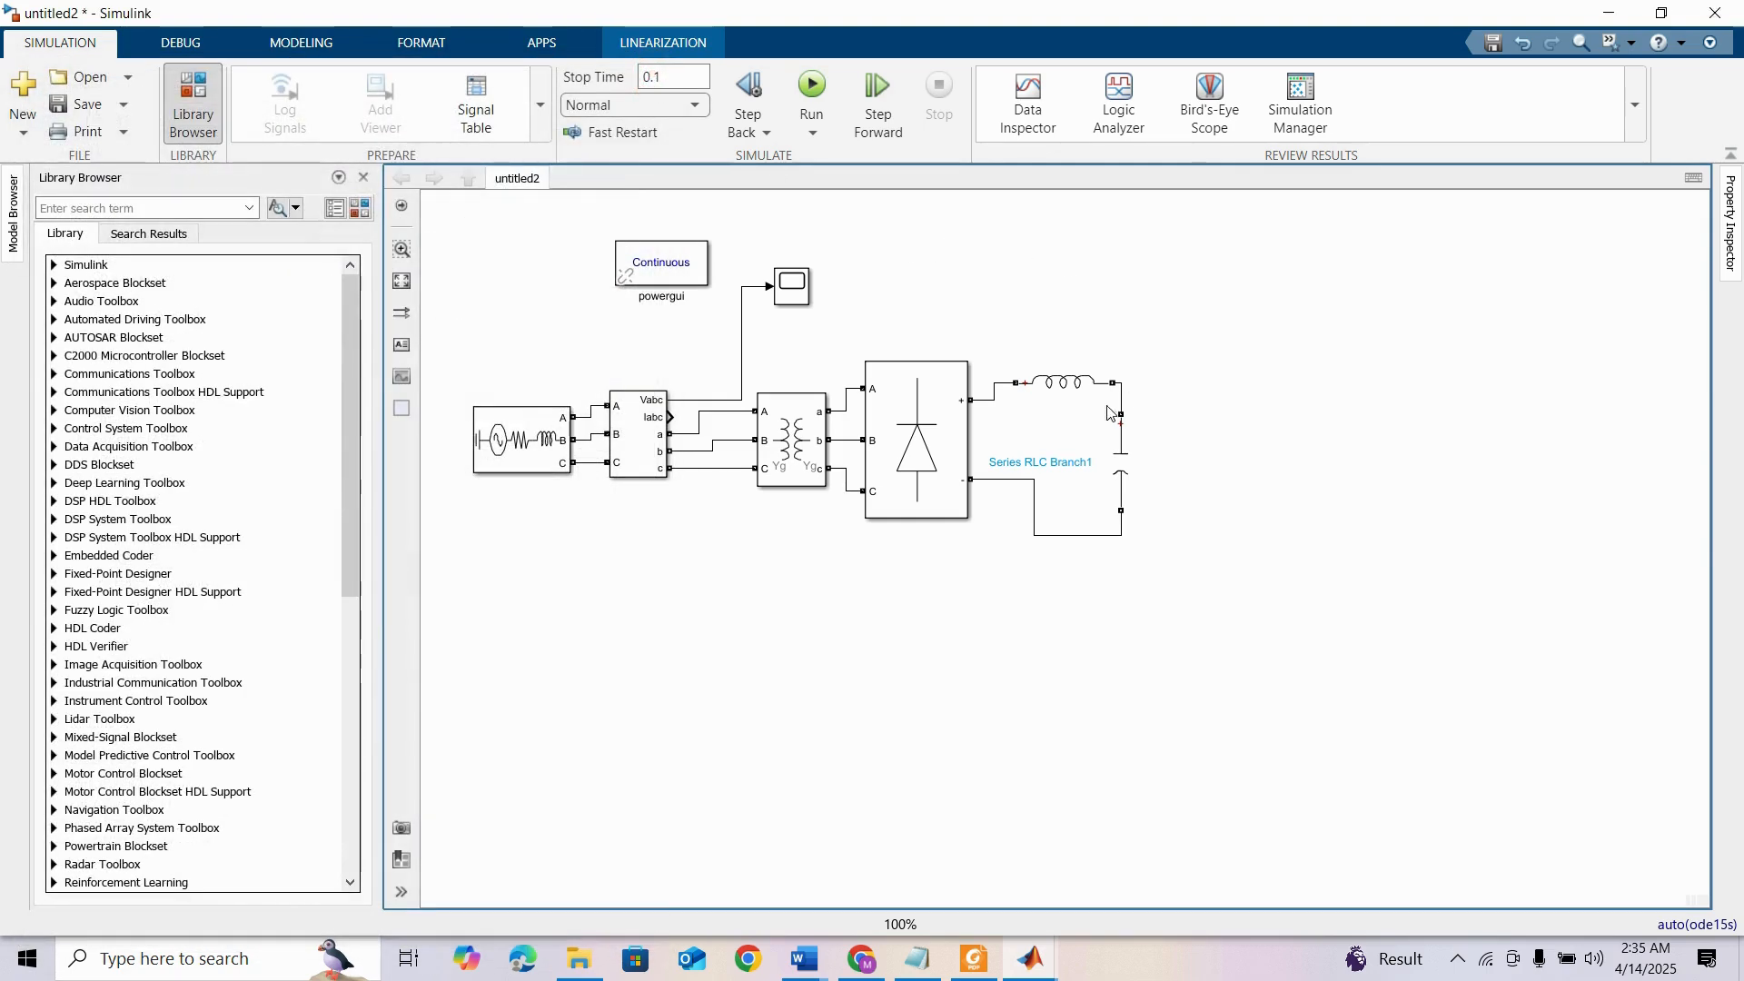
Duplicate the Universal Bridge beyond the capacitor and set the copy's power electronic device to IGBT / Diodes
{"action": "left_click_drag", "start_coordinate": [968, 420], "coordinate": [1279, 441]}
{"action": "double_click", "coordinate": [1279, 440]}
{"action": "left_click", "coordinate": [953, 468]}
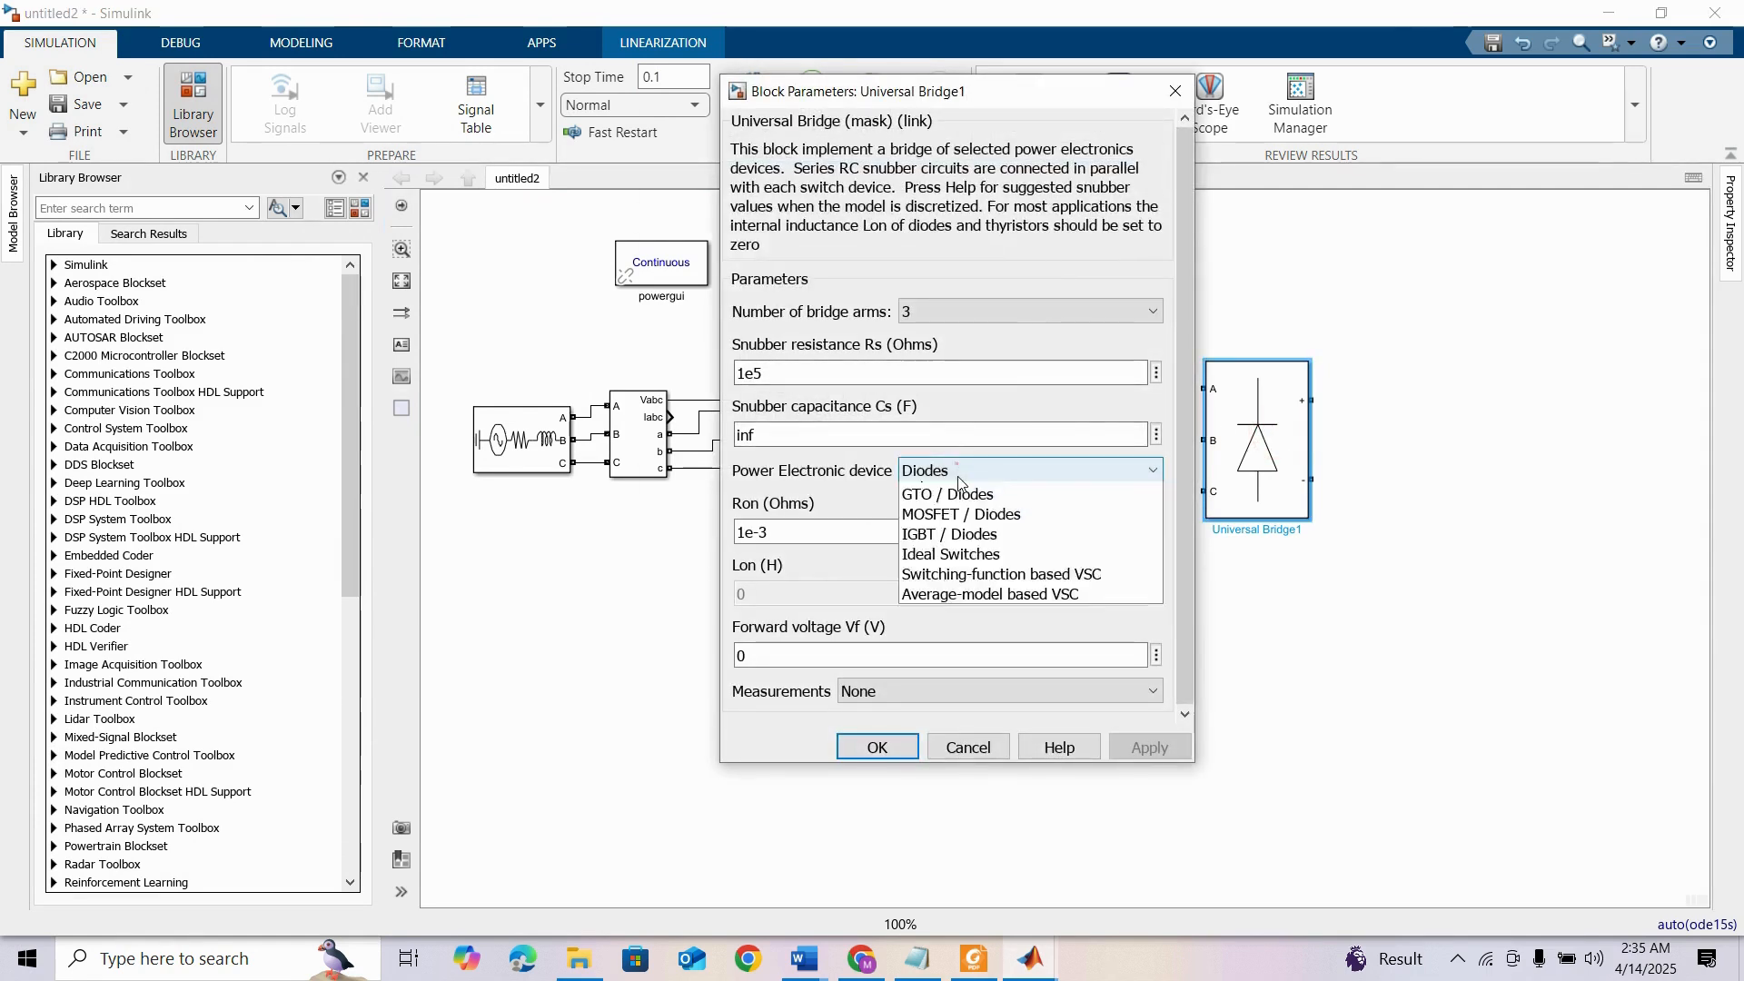
{"action": "left_click", "coordinate": [965, 575]}
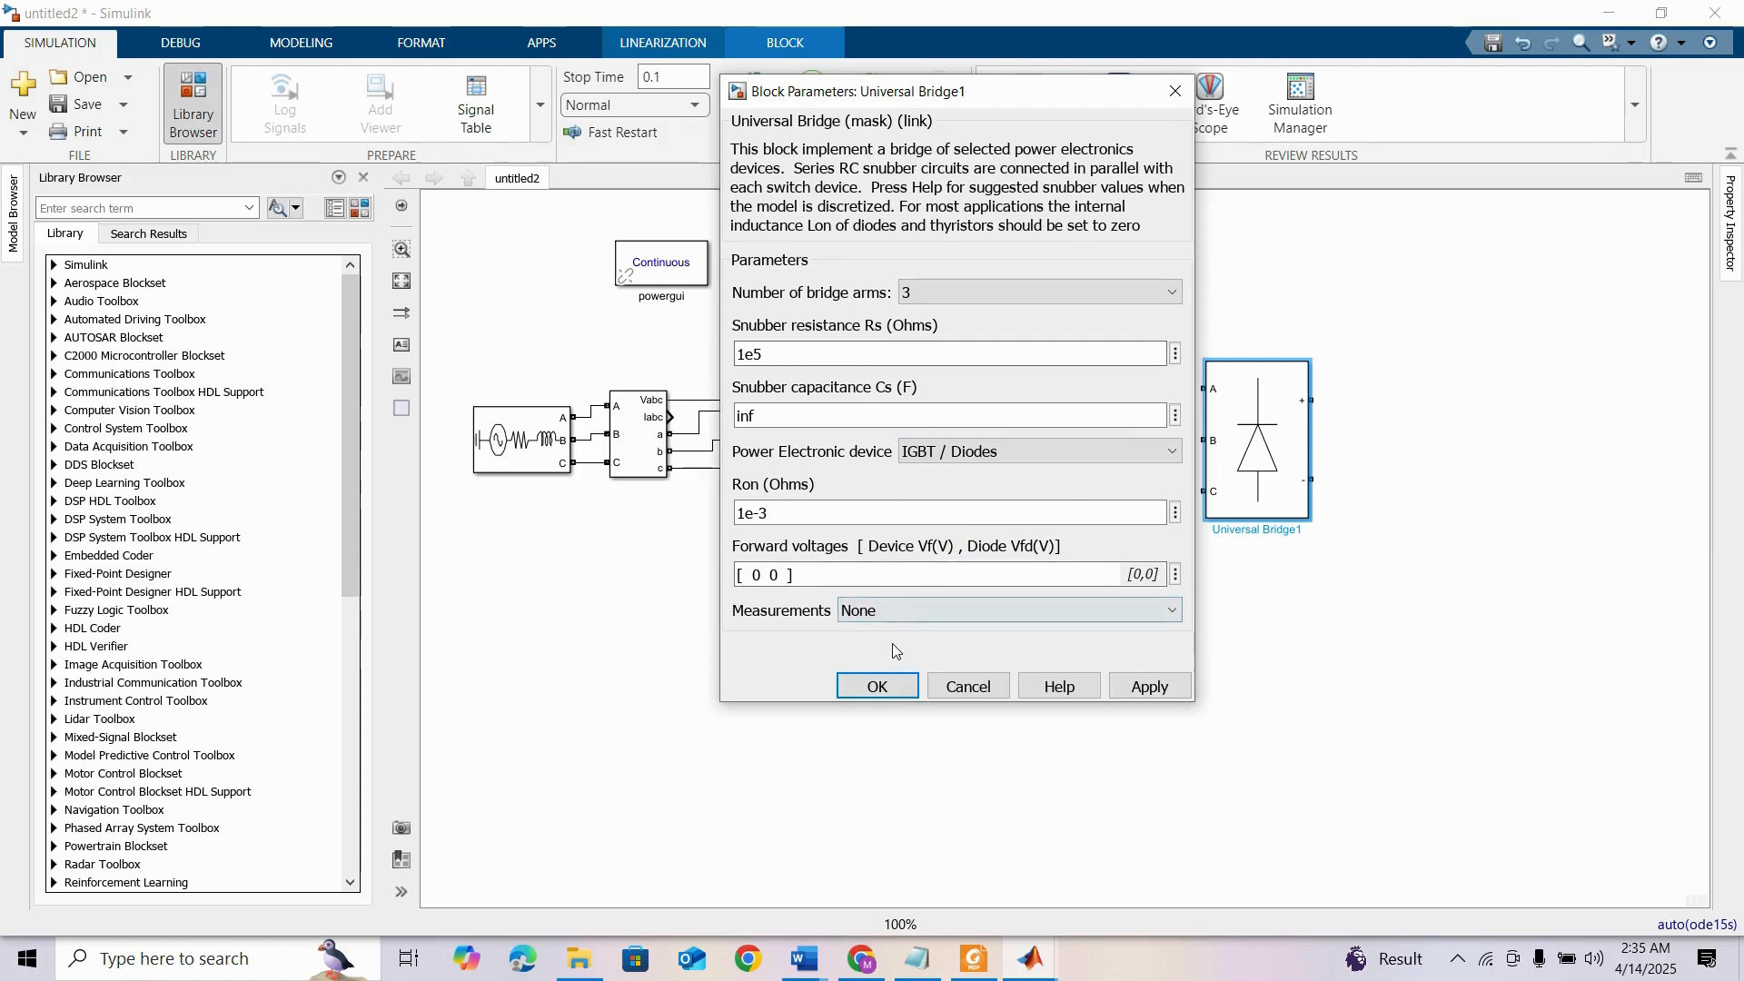
{"action": "left_click", "coordinate": [878, 685]}
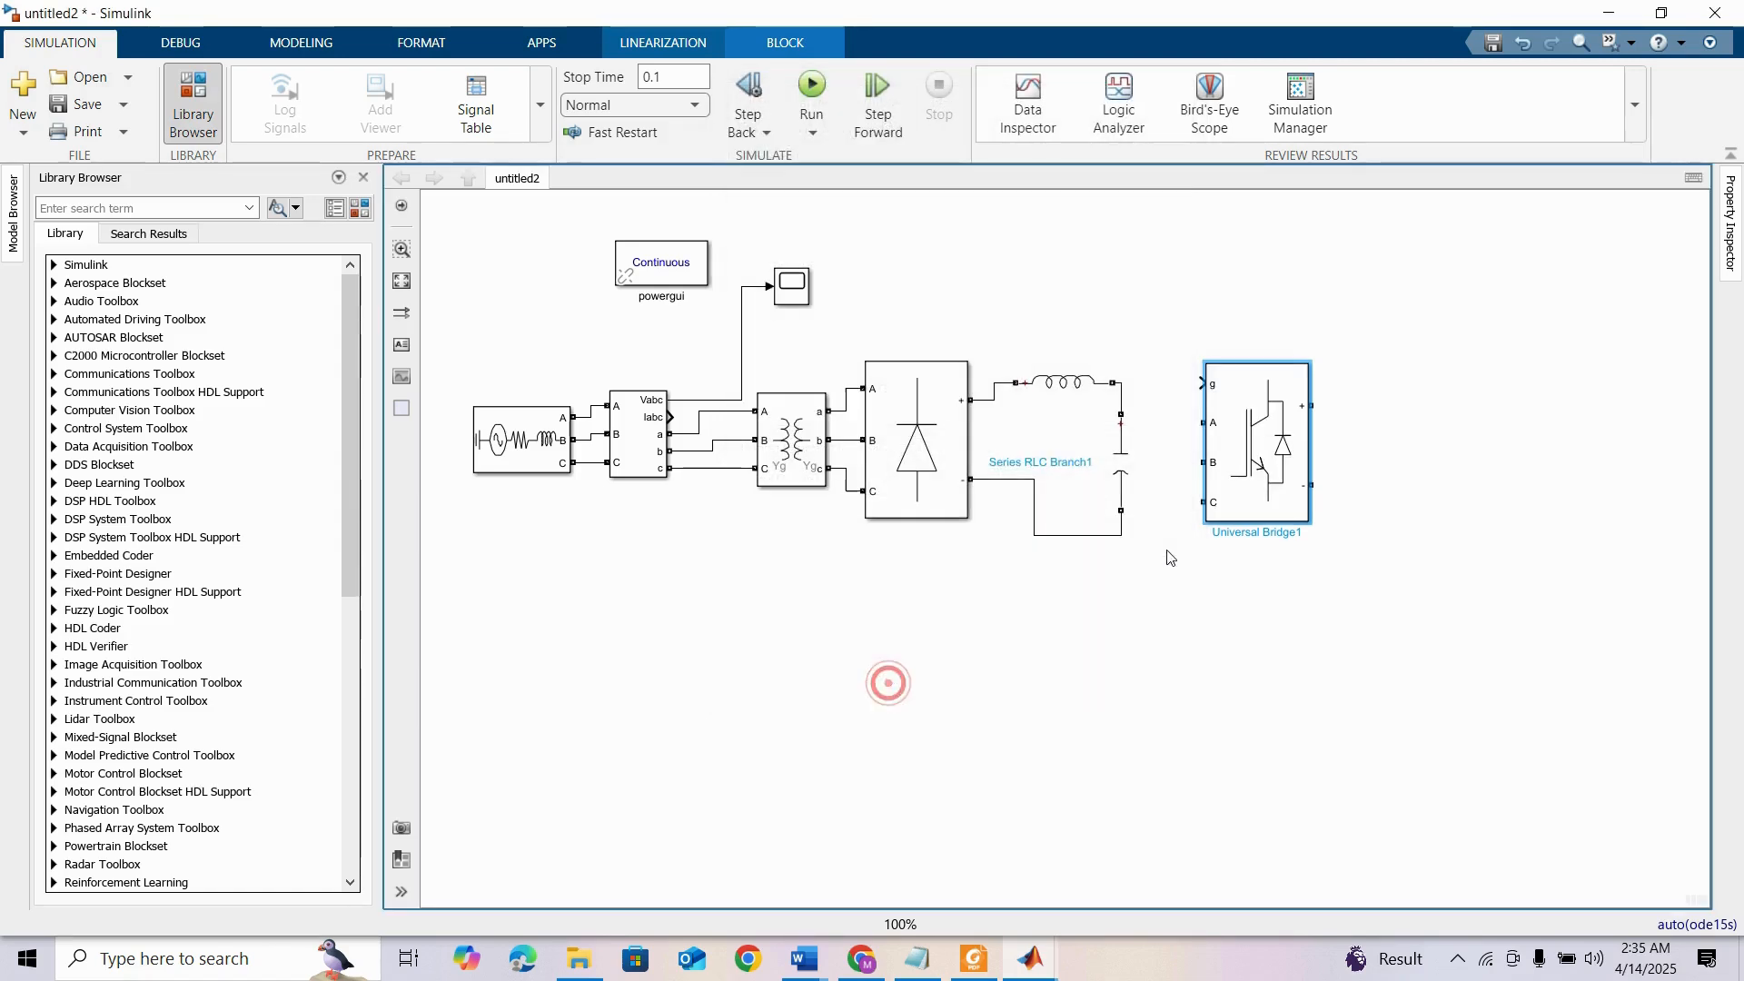
Flip the IGBT bridge block left-right so its DC terminals face the capacitor
{"action": "right_click", "coordinate": [1248, 443]}
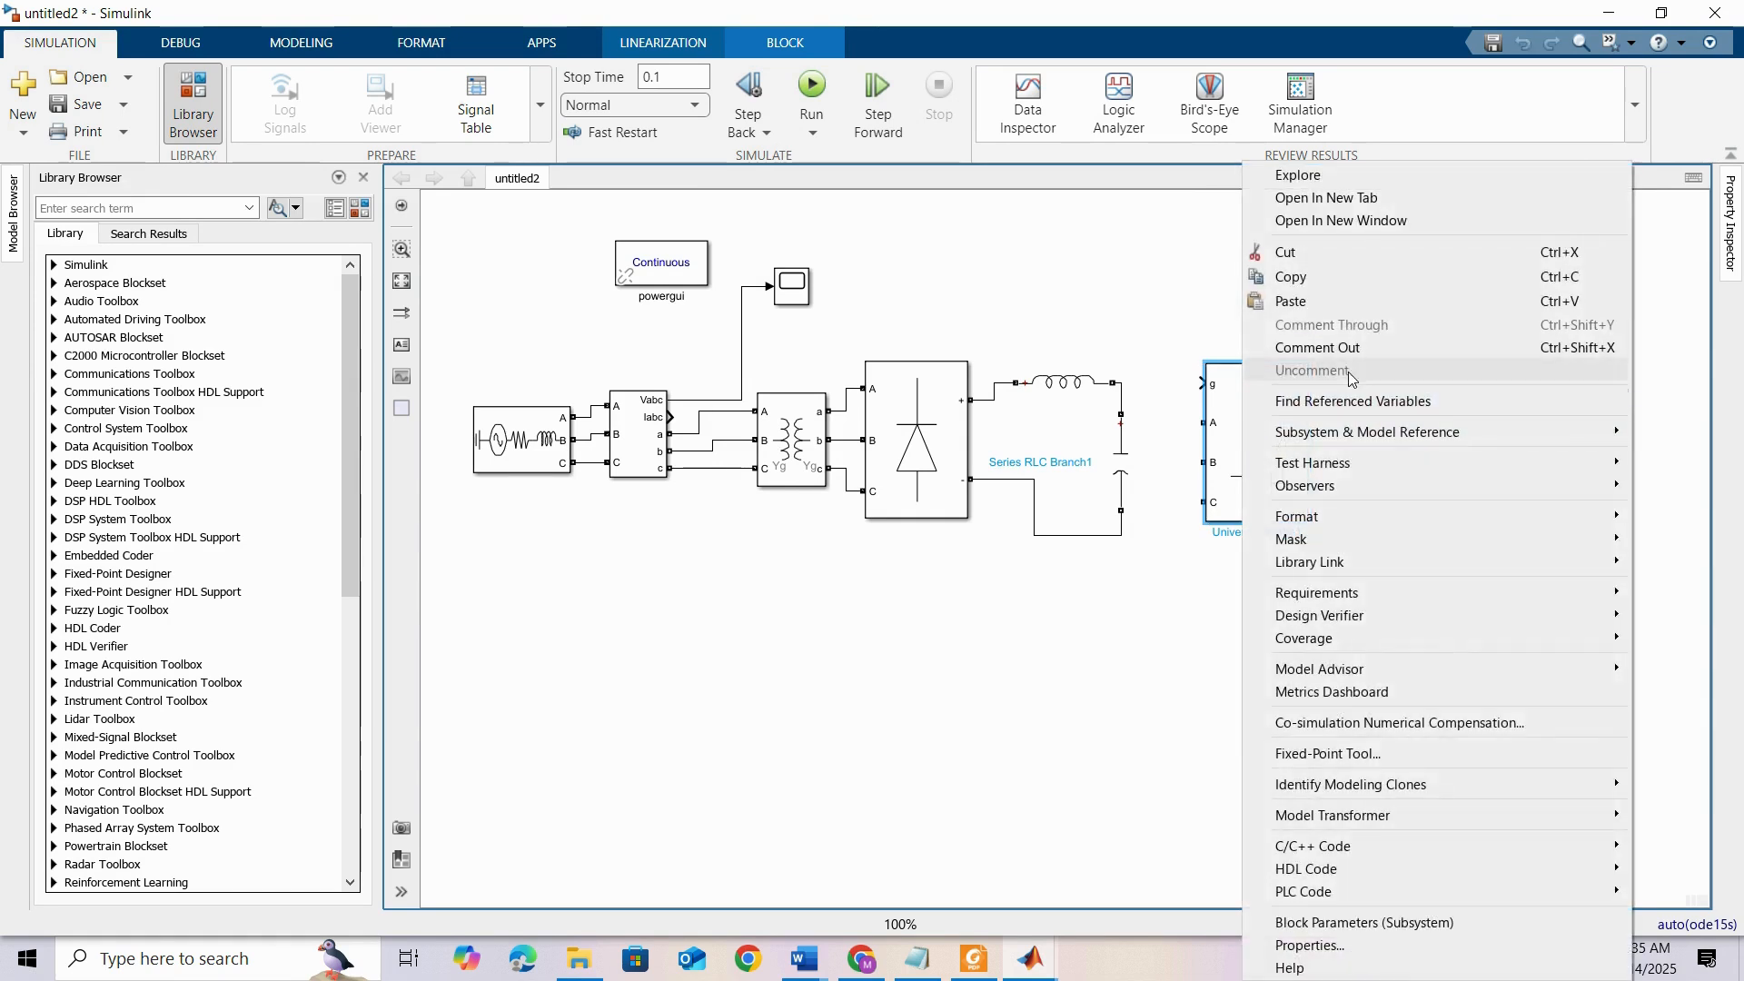
{"action": "mouse_move", "coordinate": [1316, 527]}
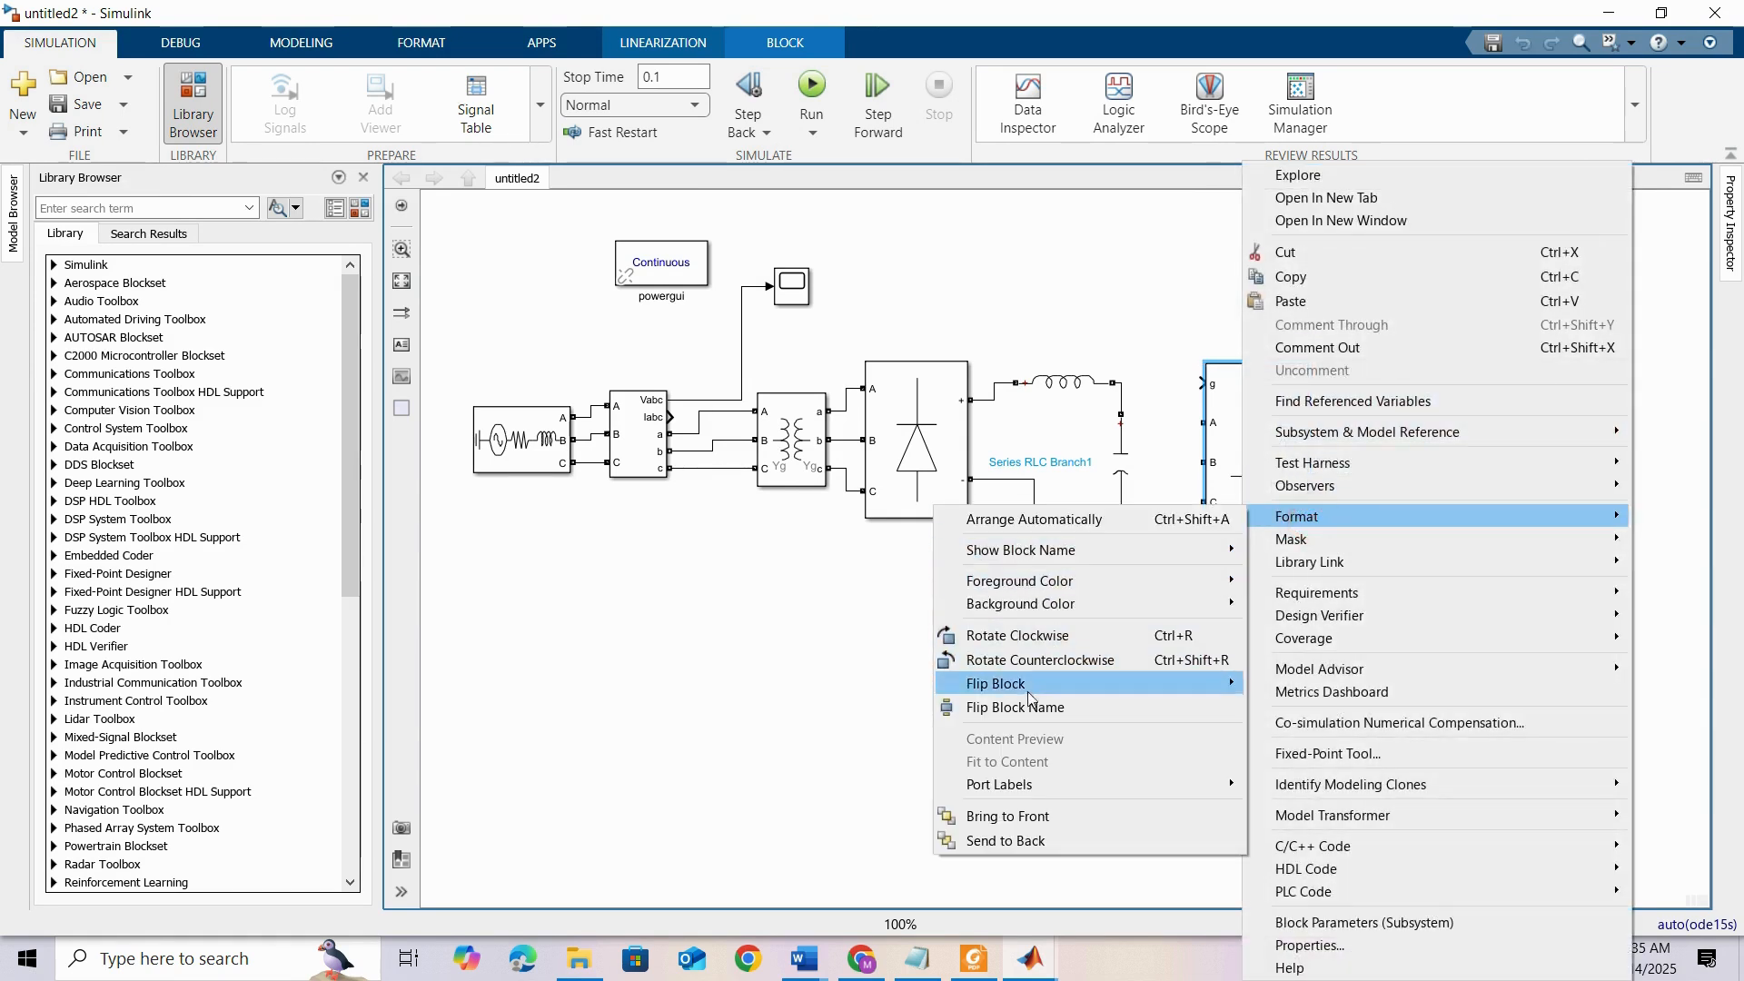
{"action": "mouse_move", "coordinate": [1019, 696]}
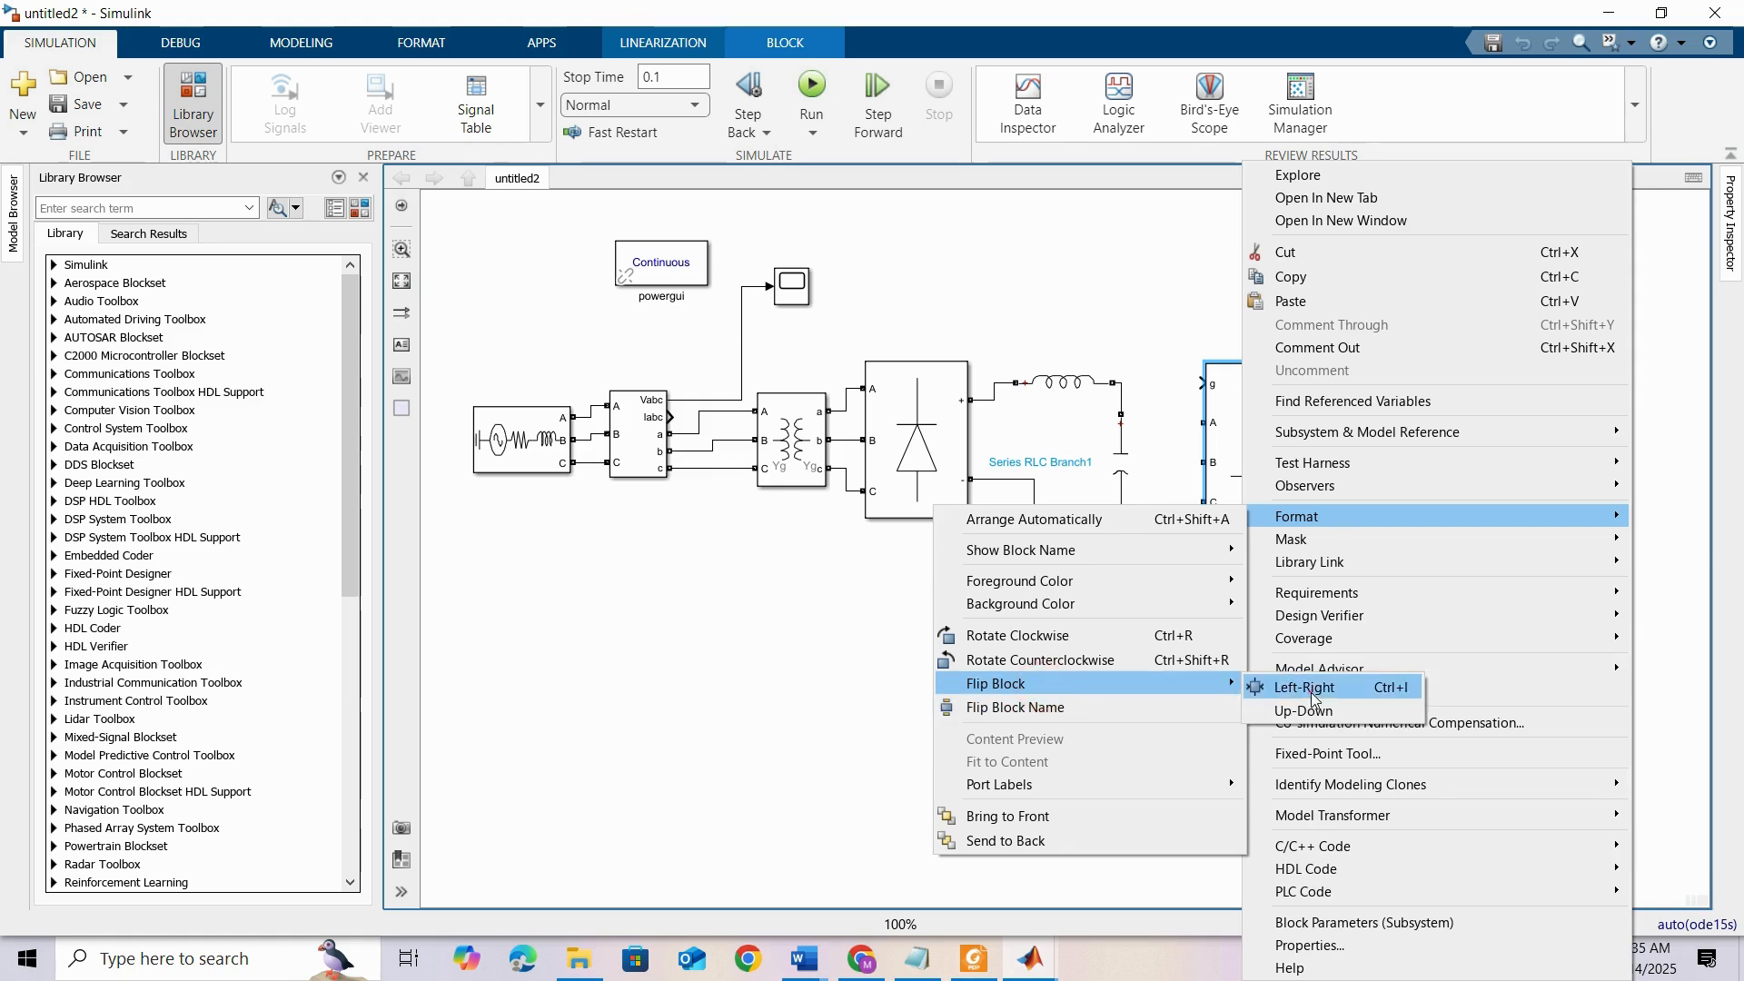
{"action": "left_click", "coordinate": [1311, 692]}
Wire the IGBT bridge's positive and negative terminals across the capacitor and align the bridge with the DC link
{"action": "left_click_drag", "start_coordinate": [1200, 405], "coordinate": [1119, 393]}
{"action": "left_click", "coordinate": [1210, 495]}
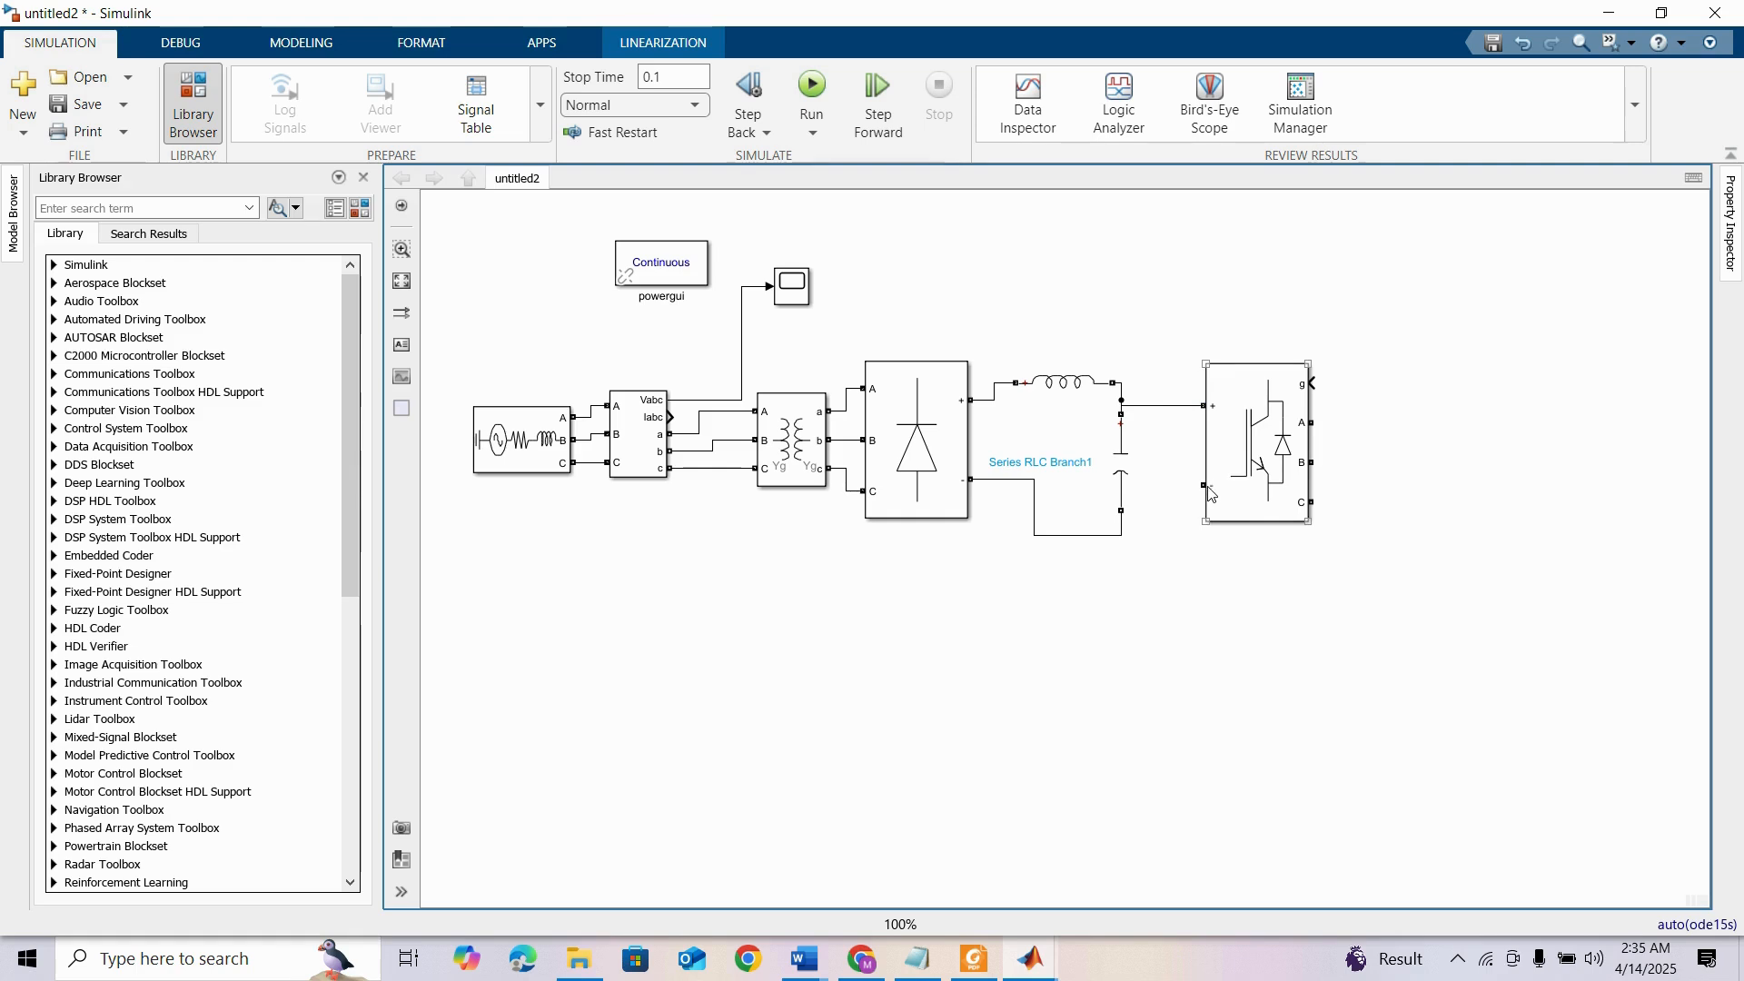
{"action": "left_click_drag", "start_coordinate": [1204, 484], "coordinate": [1122, 516]}
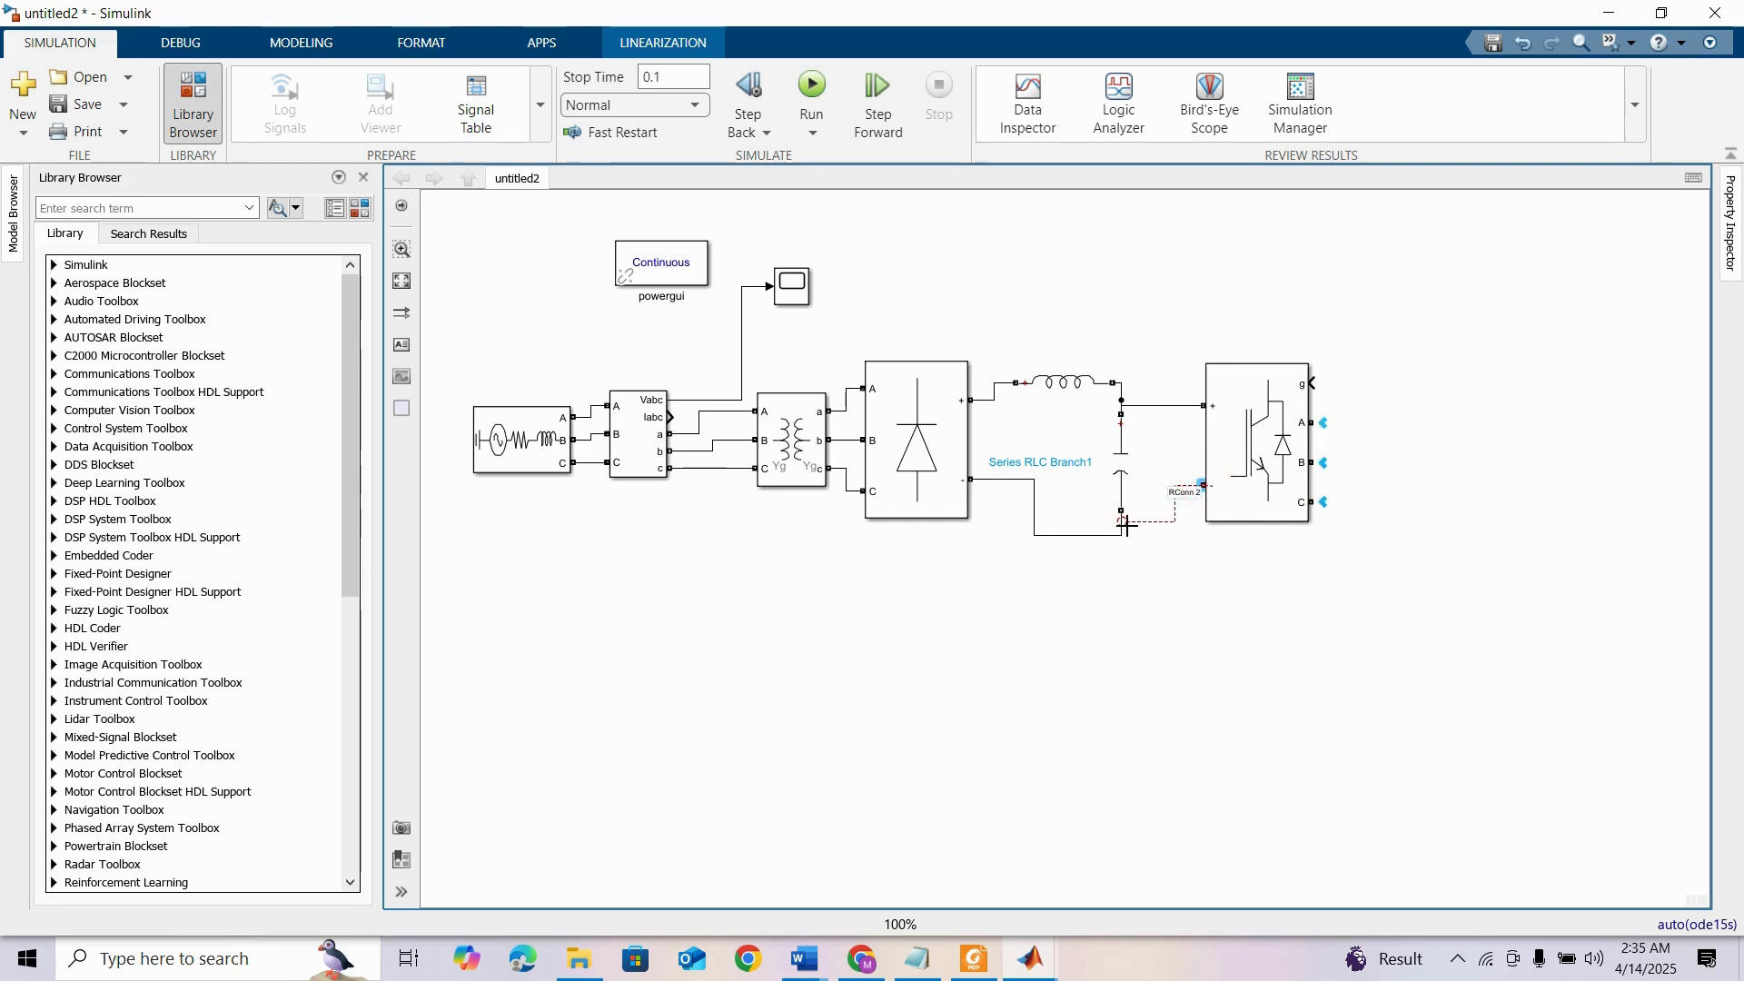
{"action": "left_click", "coordinate": [1237, 597]}
{"action": "left_click_drag", "start_coordinate": [1270, 461], "coordinate": [1258, 450]}
{"action": "left_click", "coordinate": [1370, 440]}
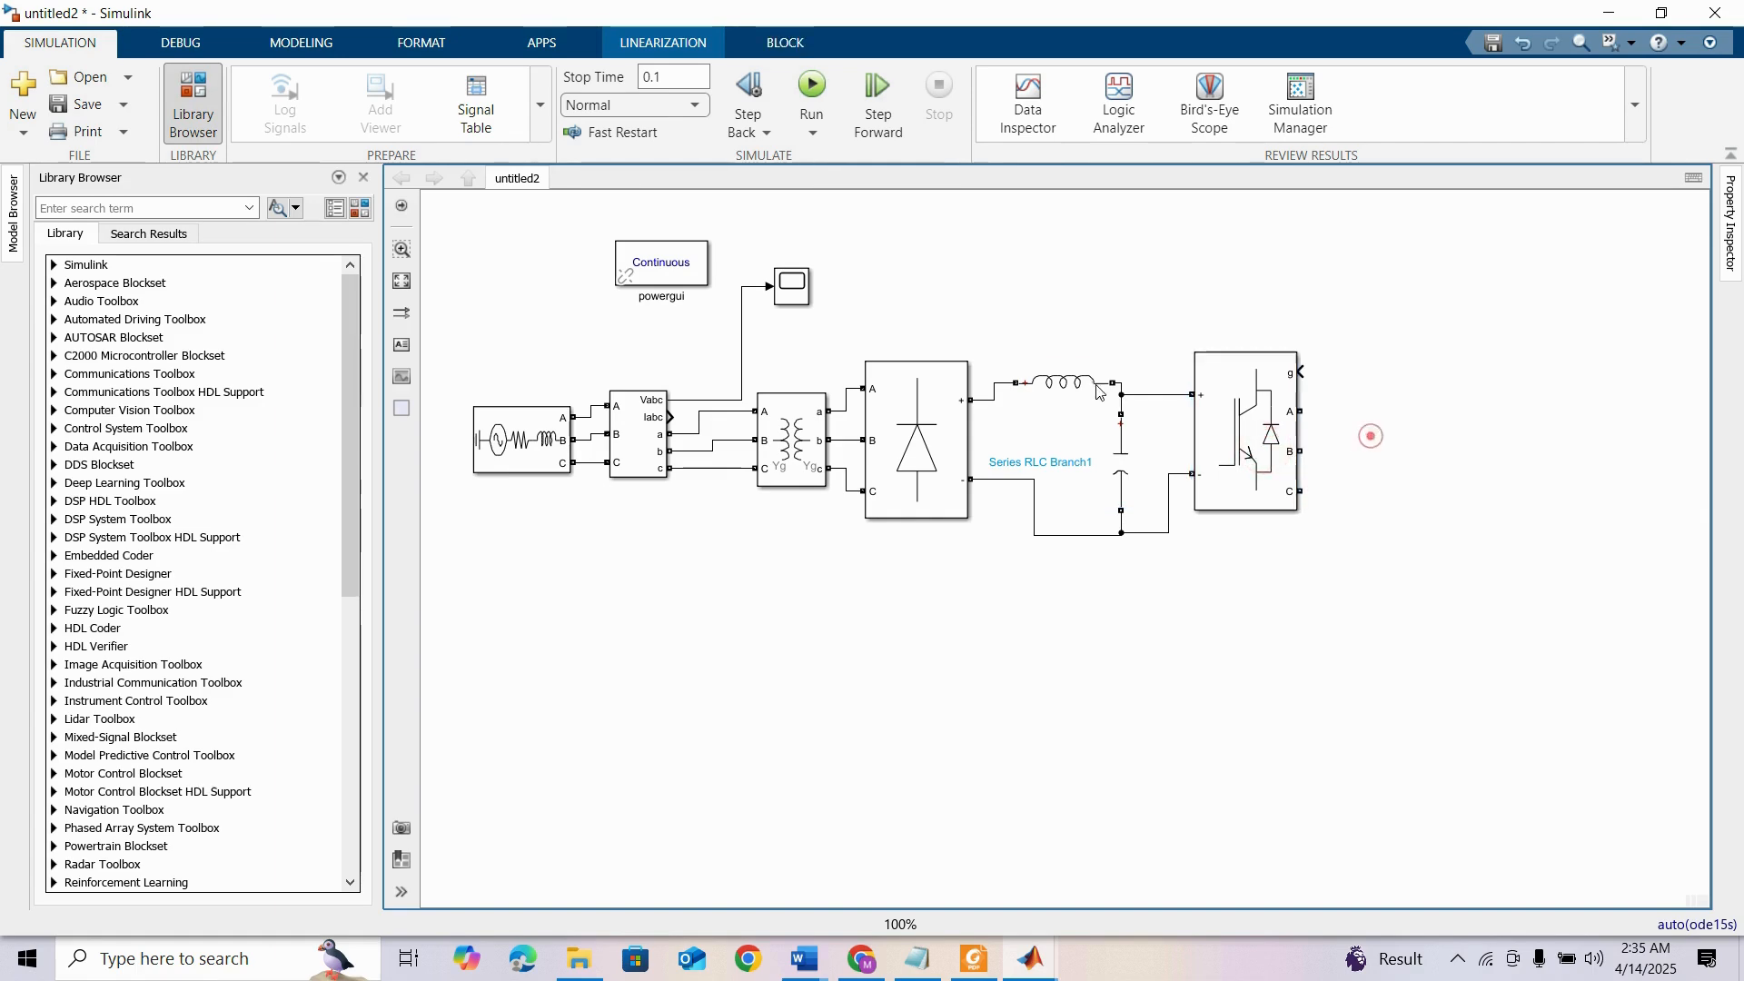
Add a PWM Generator (2-Level) block from Power Electronics Control above the IGBT bridge
{"action": "left_click", "coordinate": [363, 208]}
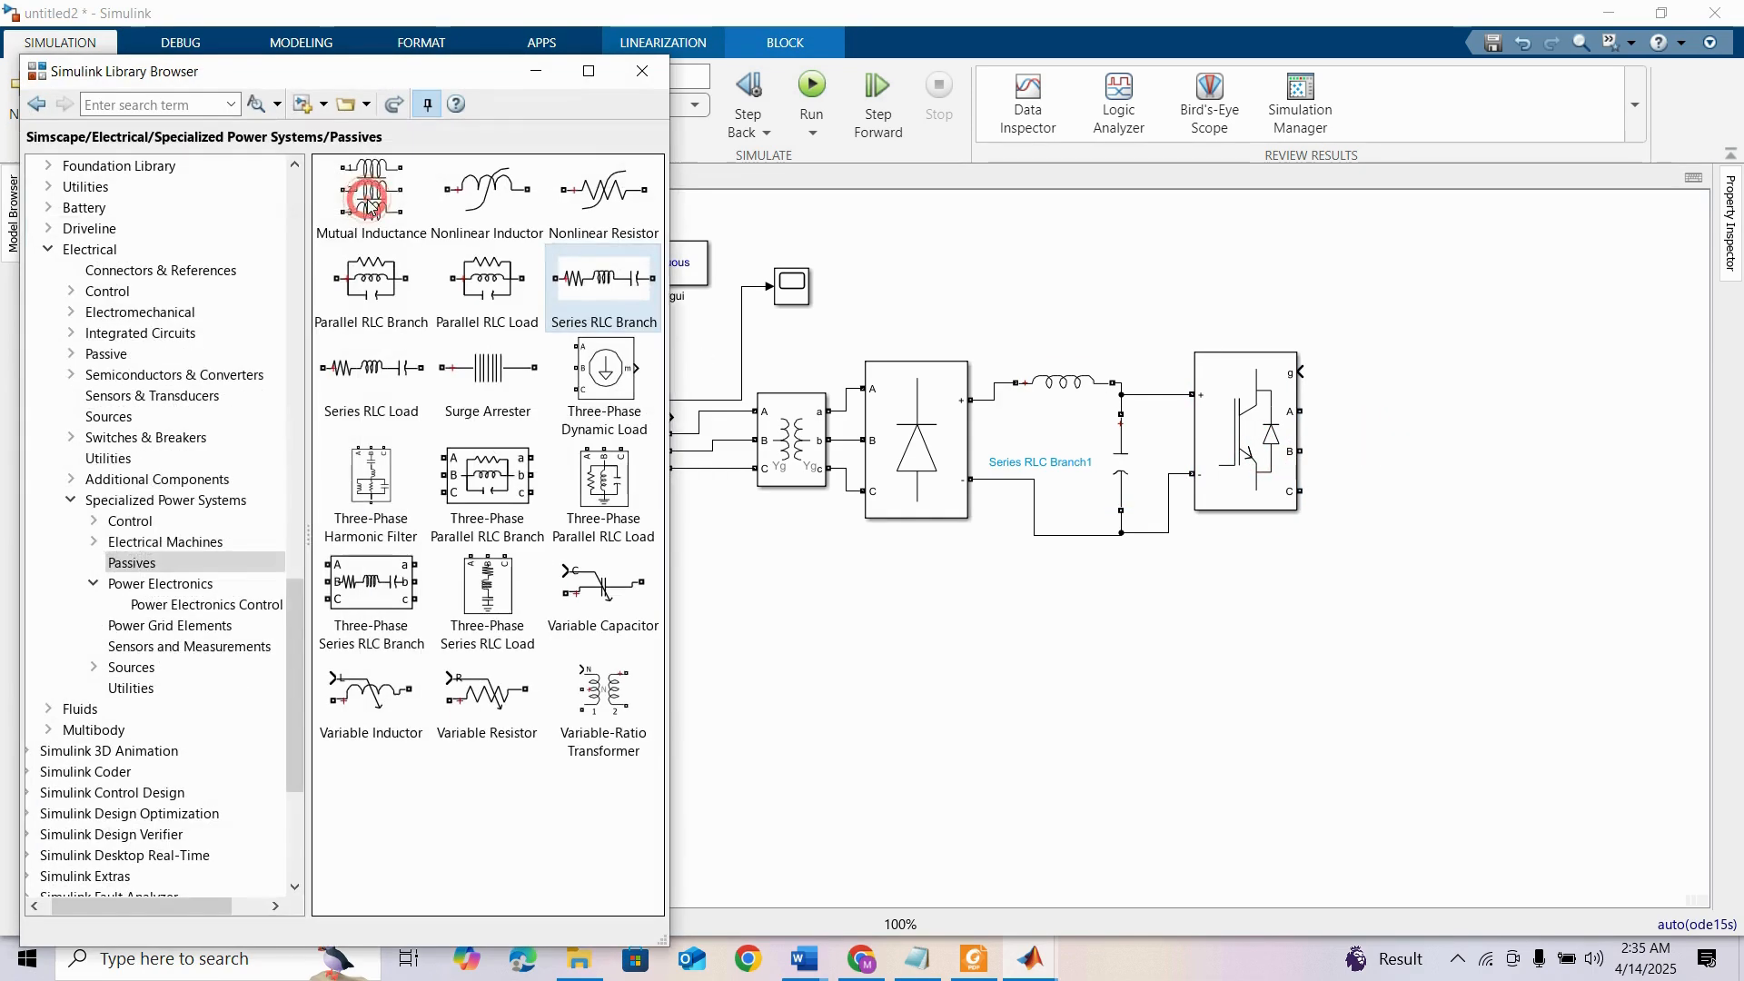
{"action": "left_click", "coordinate": [168, 607]}
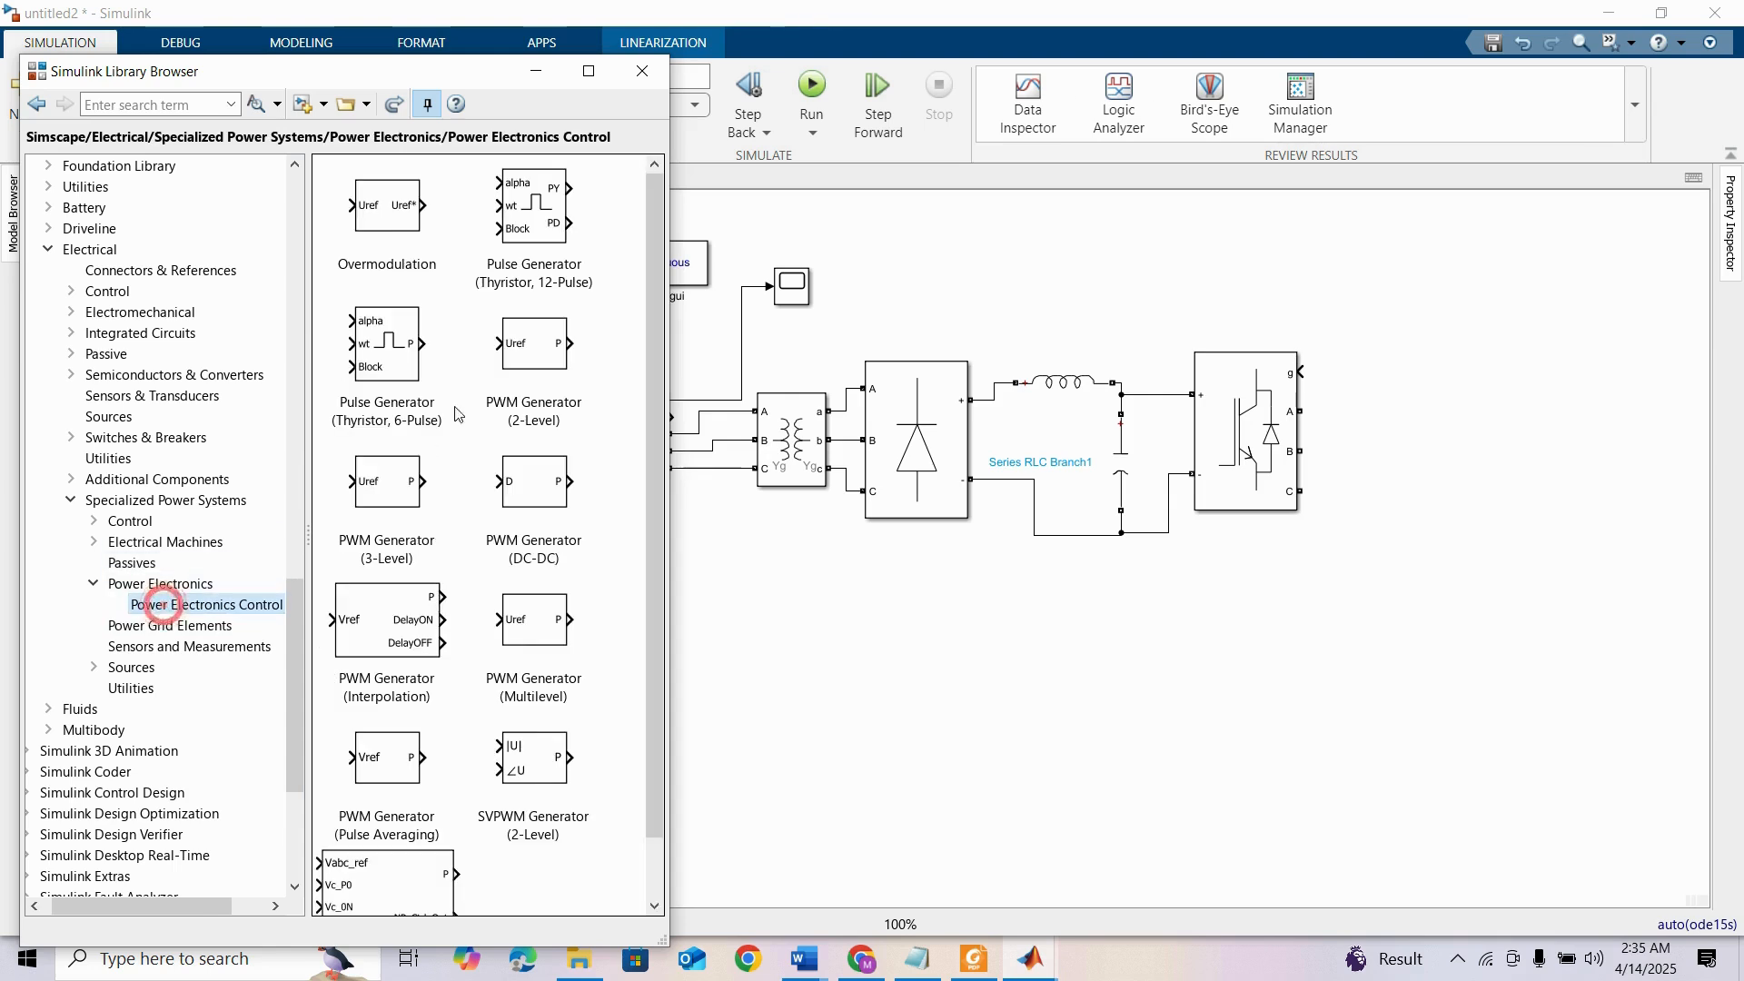
{"action": "left_click_drag", "start_coordinate": [519, 372], "coordinate": [1346, 269]}
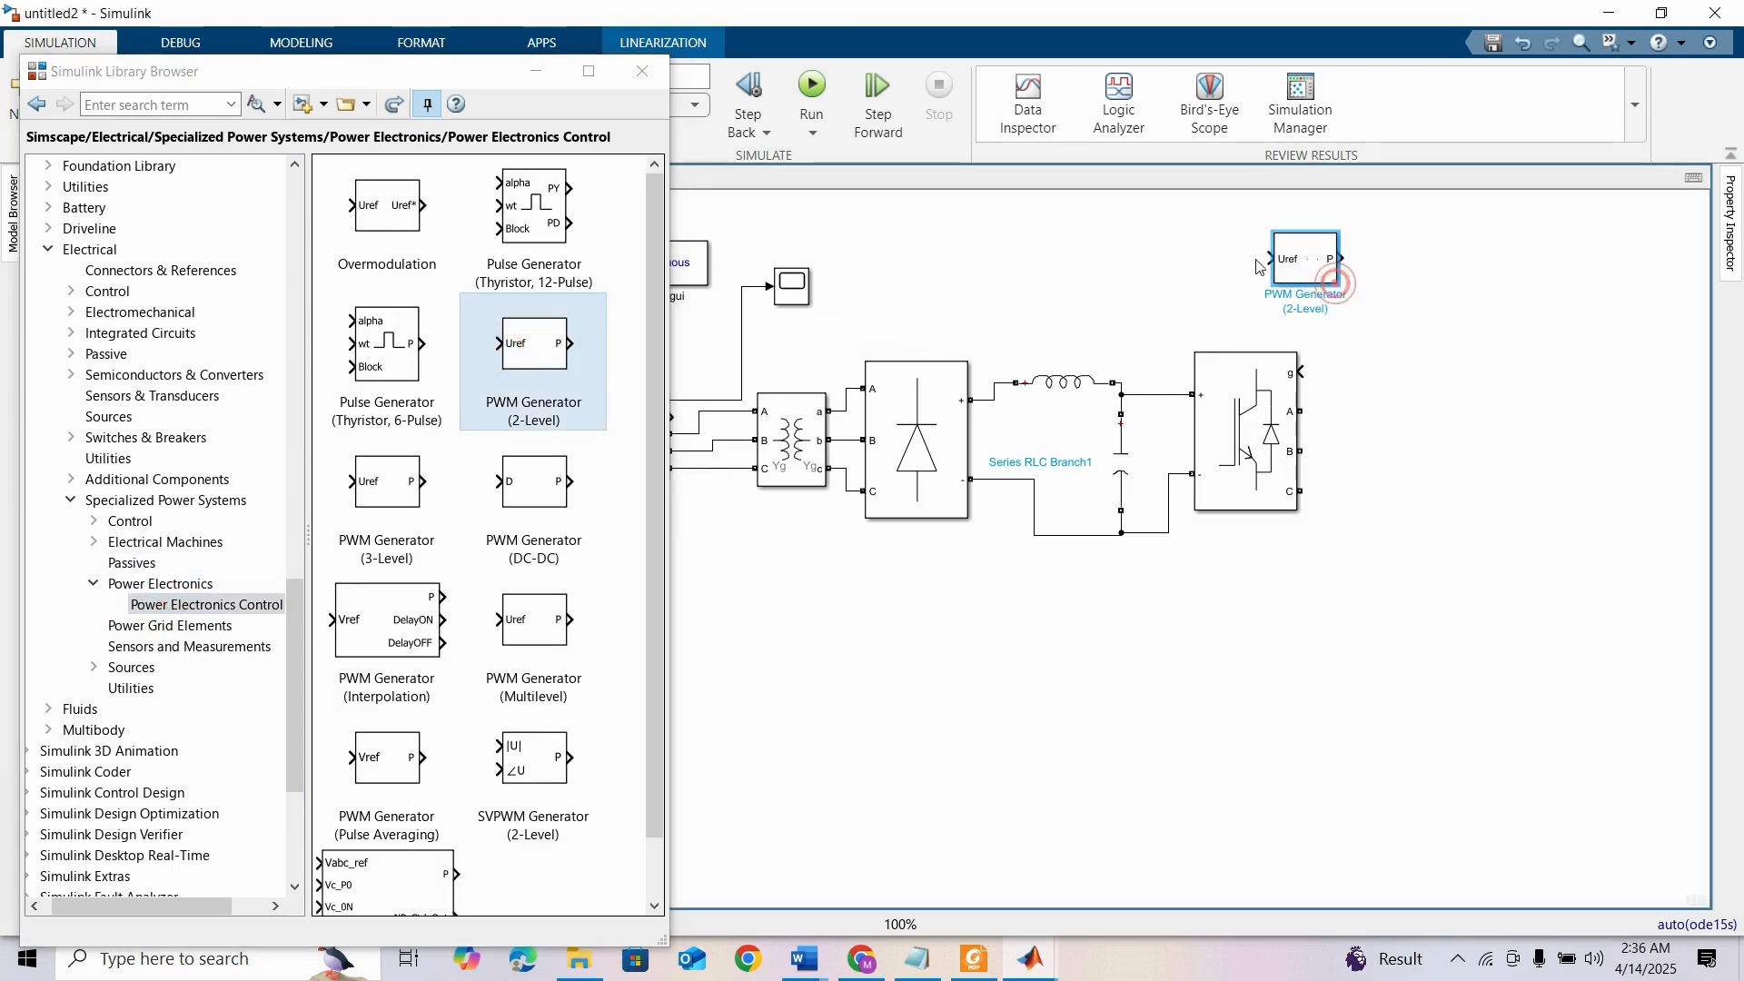
Add a Sine Wave source, wire it to the PWM Generator's Uref input, and wire output P to the IGBT bridge's gate input
{"action": "scroll", "coordinate": [118, 399], "scroll_direction": "up", "scroll_amount": 6}
{"action": "scroll", "coordinate": [119, 400], "scroll_direction": "up", "scroll_amount": 12}
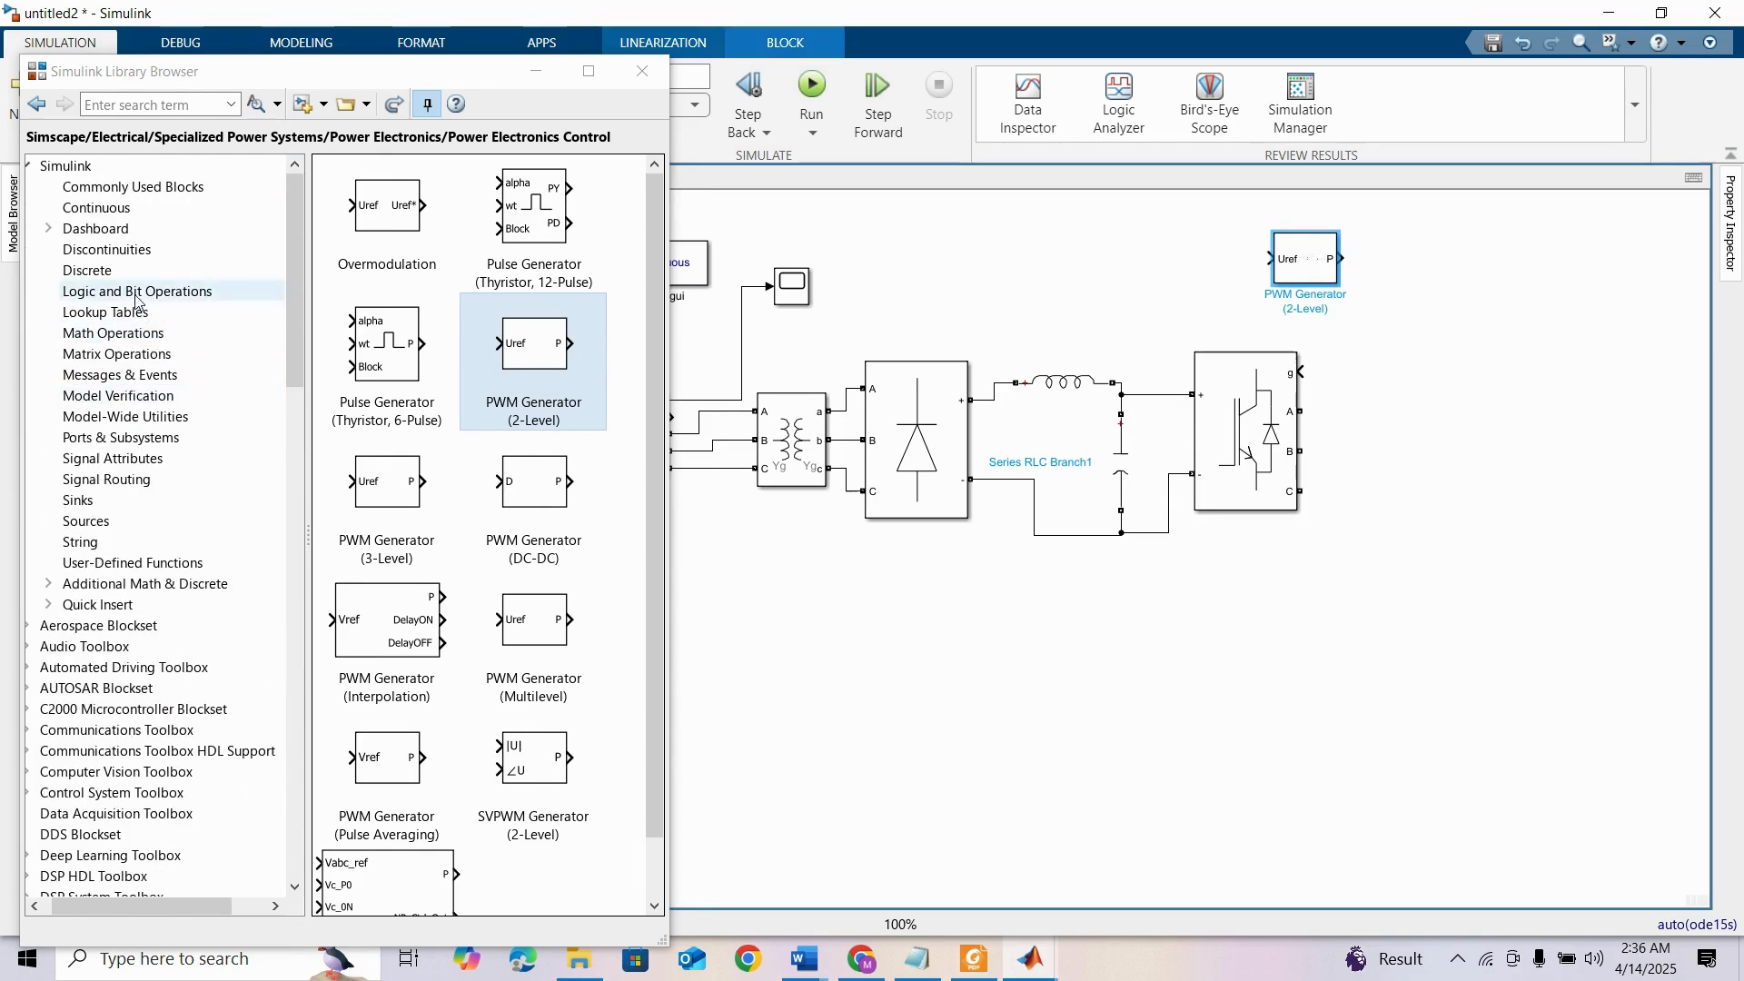
{"action": "left_click", "coordinate": [80, 501]}
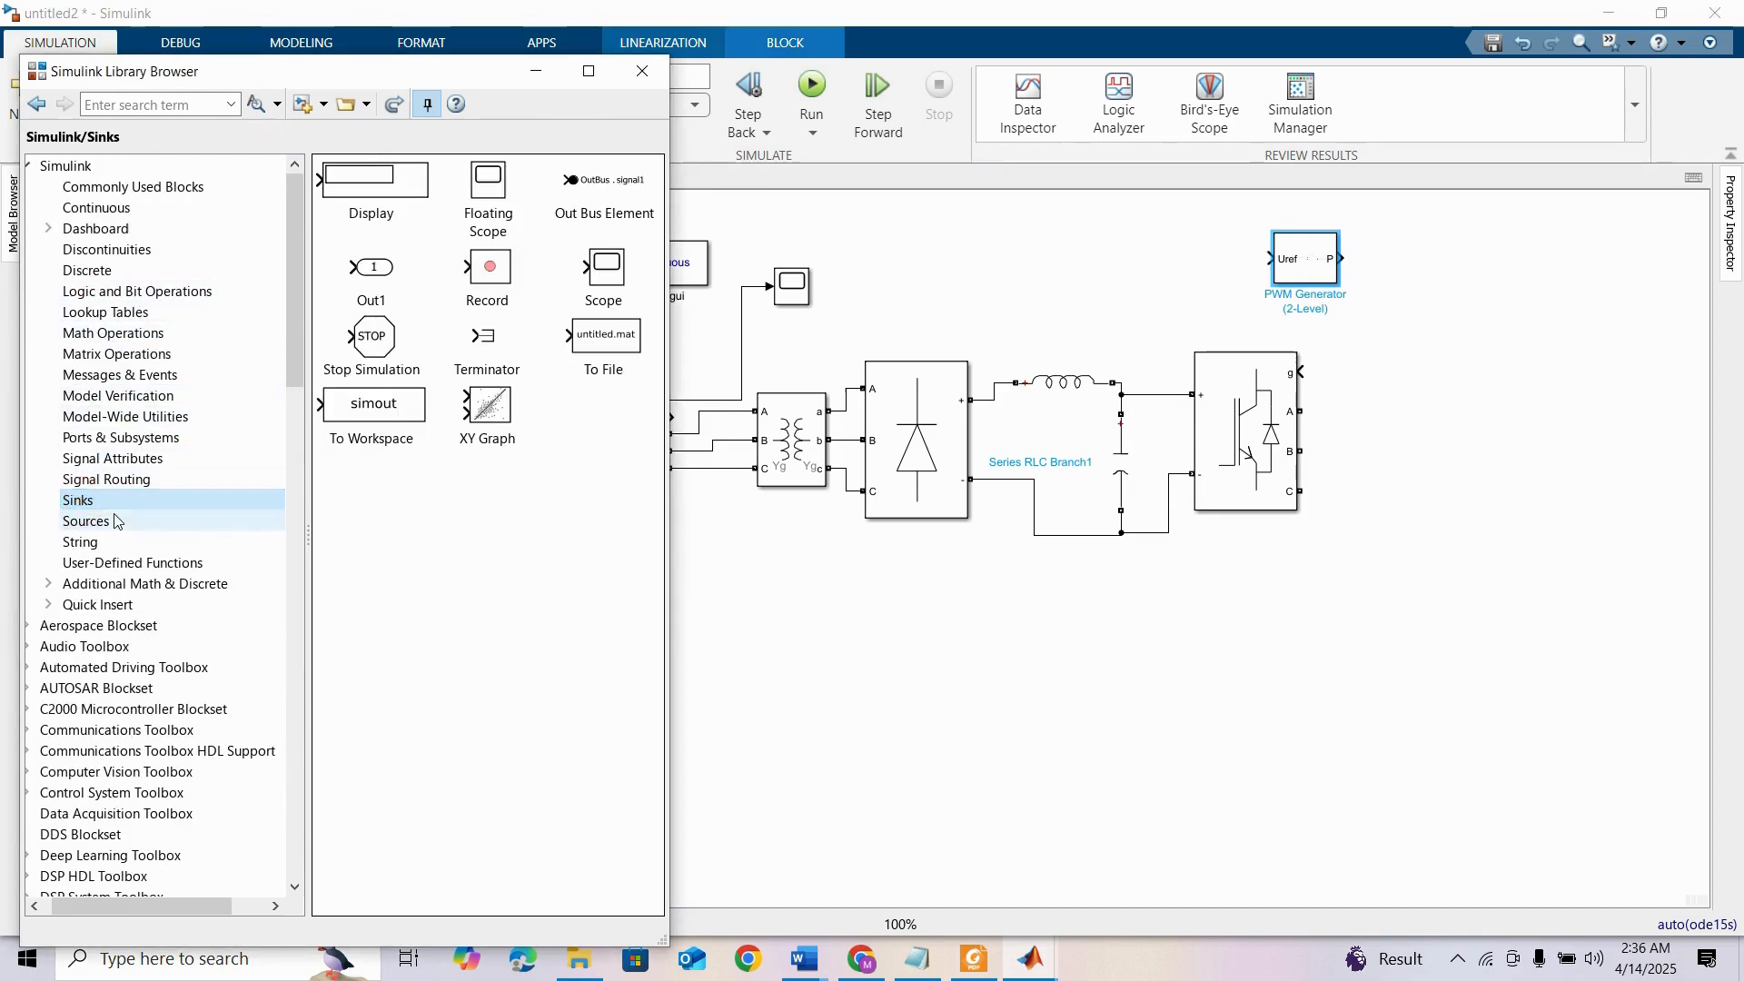
{"action": "left_click", "coordinate": [86, 520]}
{"action": "scroll", "coordinate": [481, 472], "scroll_direction": "down", "scroll_amount": 5}
{"action": "mouse_move", "coordinate": [493, 668]}
{"action": "left_mouse_down"}
{"action": "mouse_move", "coordinate": [508, 690]}
{"action": "mouse_move", "coordinate": [1100, 273]}
{"action": "mouse_move", "coordinate": [1289, 259]}
{"action": "mouse_move", "coordinate": [1318, 358]}
{"action": "mouse_move", "coordinate": [1301, 373]}
{"action": "left_mouse_up"}
Set the Sine Wave block's frequency to 2*pi*50 rad/sec
{"action": "double_click", "coordinate": [1105, 258]}
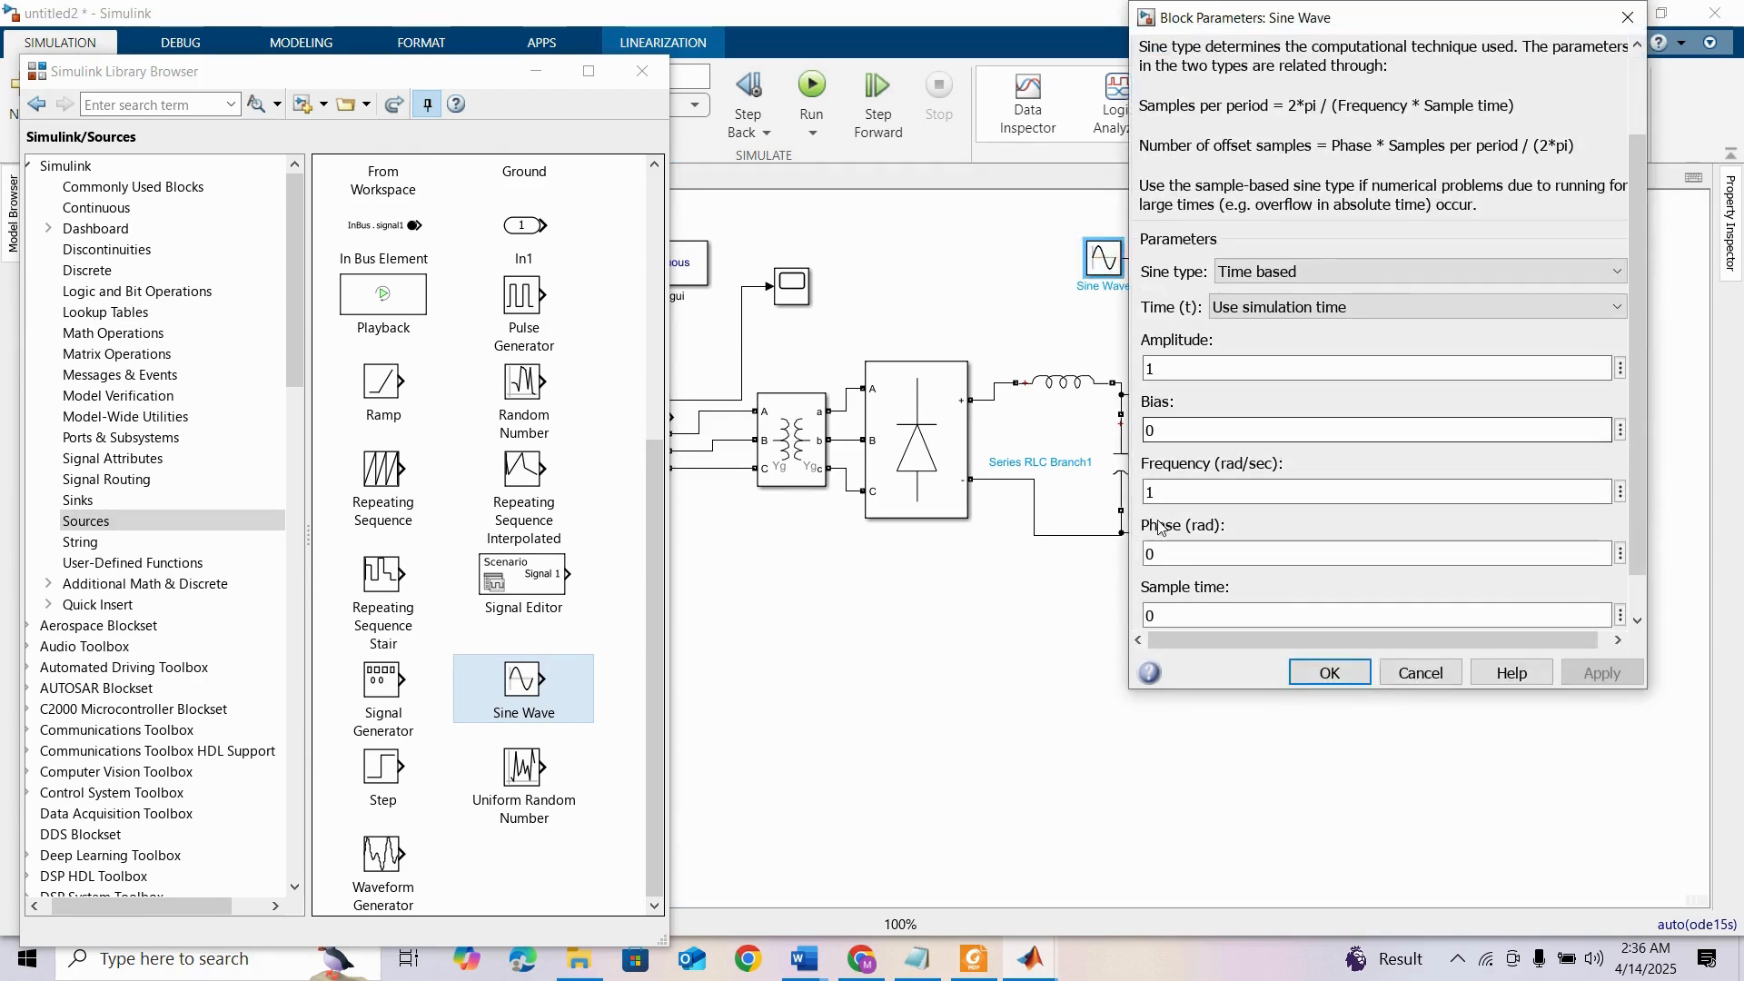
{"action": "double_click", "coordinate": [1176, 495]}
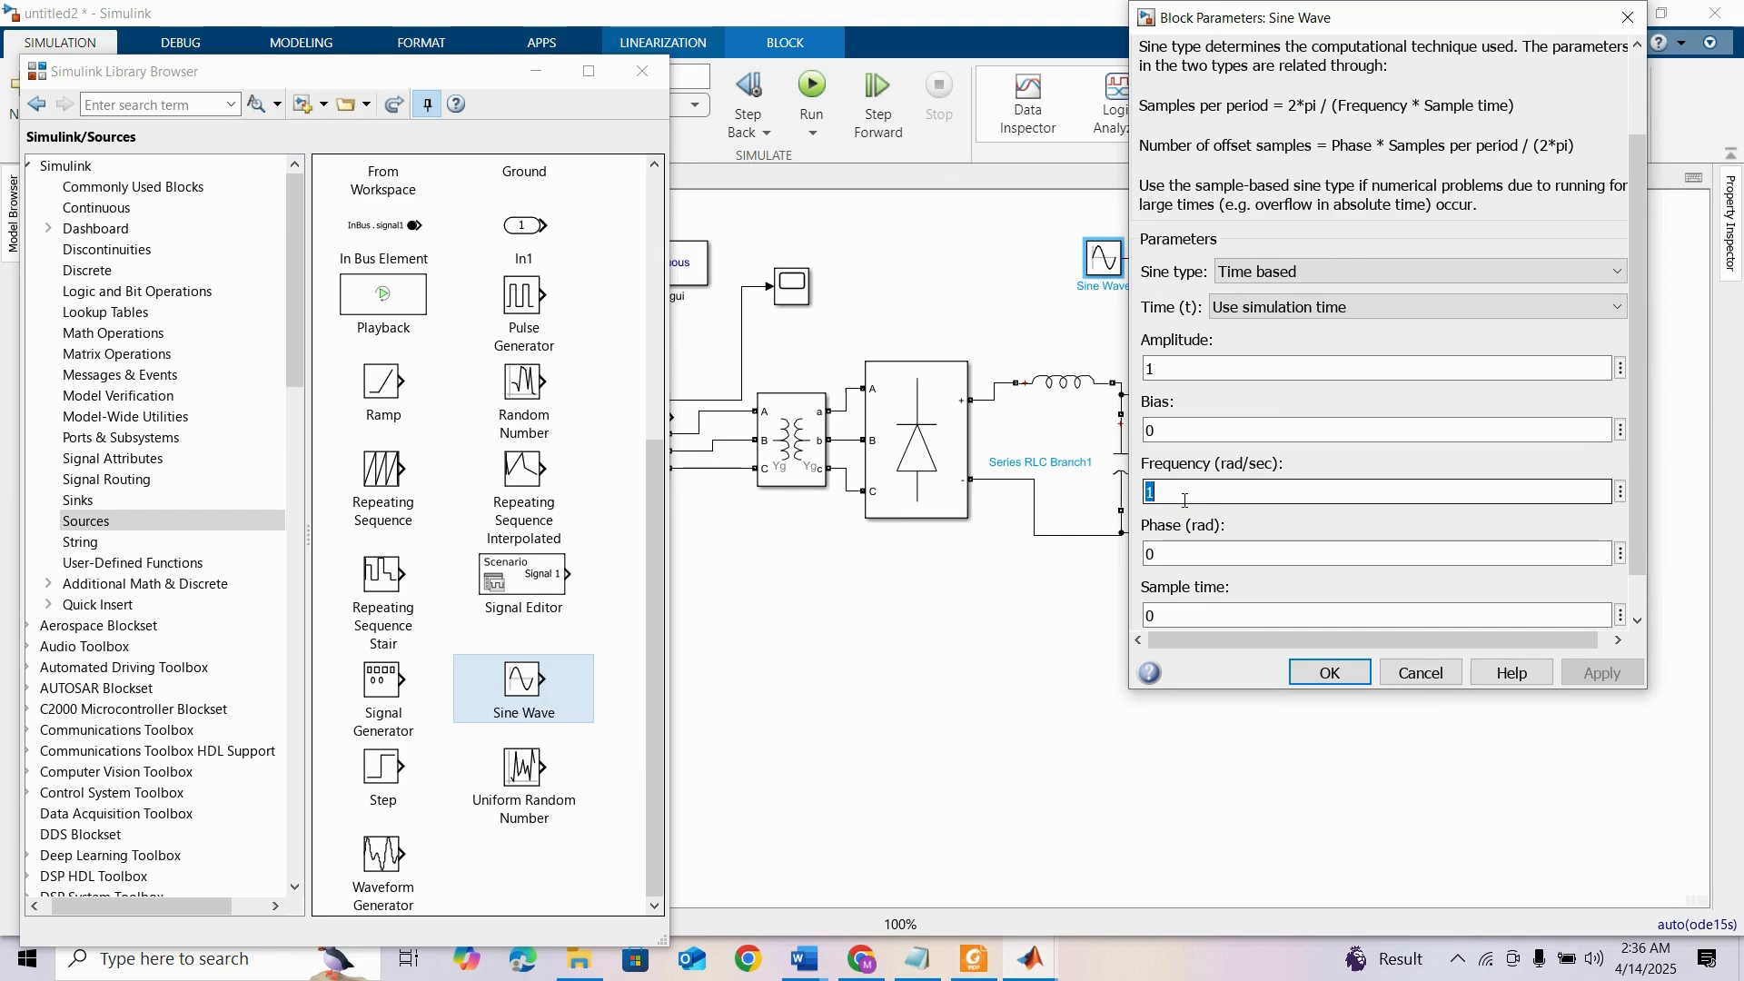
{"action": "type", "text": "2"}
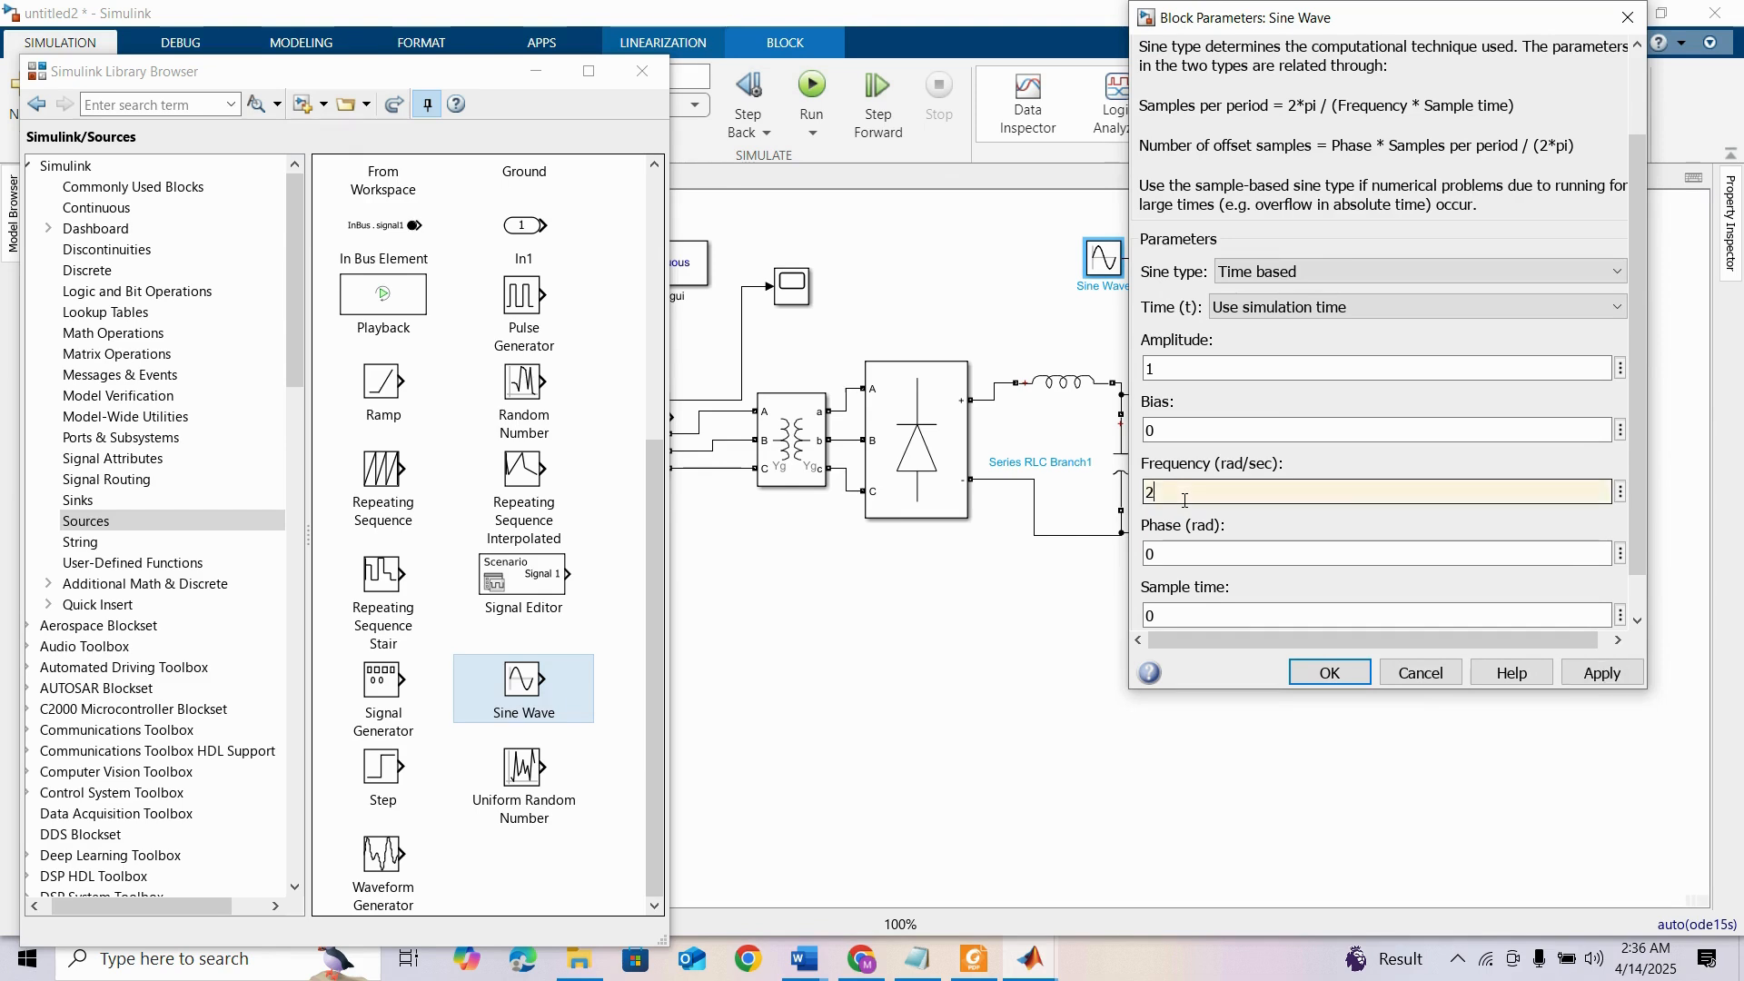
{"action": "type", "text": "*pi*50"}
Set the Sine Wave's phase to [0 -2*pi/3 2*pi/3] rad and accept the block parameters
{"action": "scroll", "coordinate": [1184, 501], "scroll_direction": "down", "scroll_amount": 1}
{"action": "double_click", "coordinate": [1180, 500]}
{"action": "type", "text": "["}
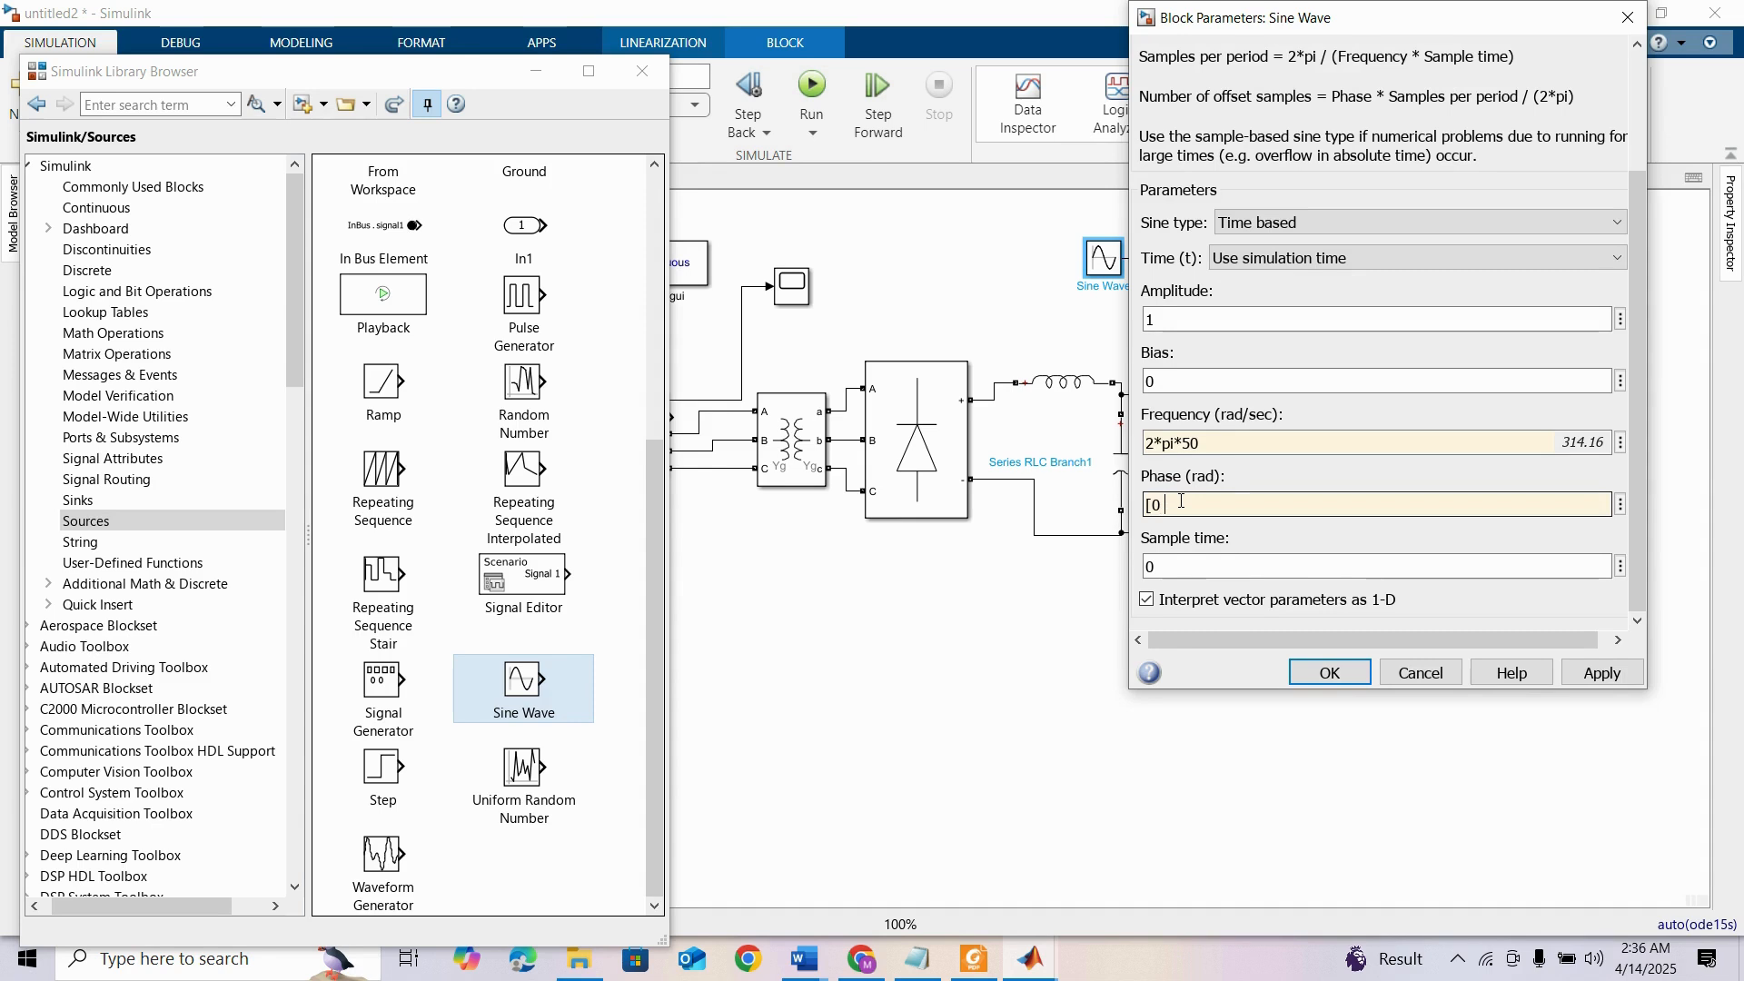
{"action": "type", "text": "0 -2*pi/3 "}
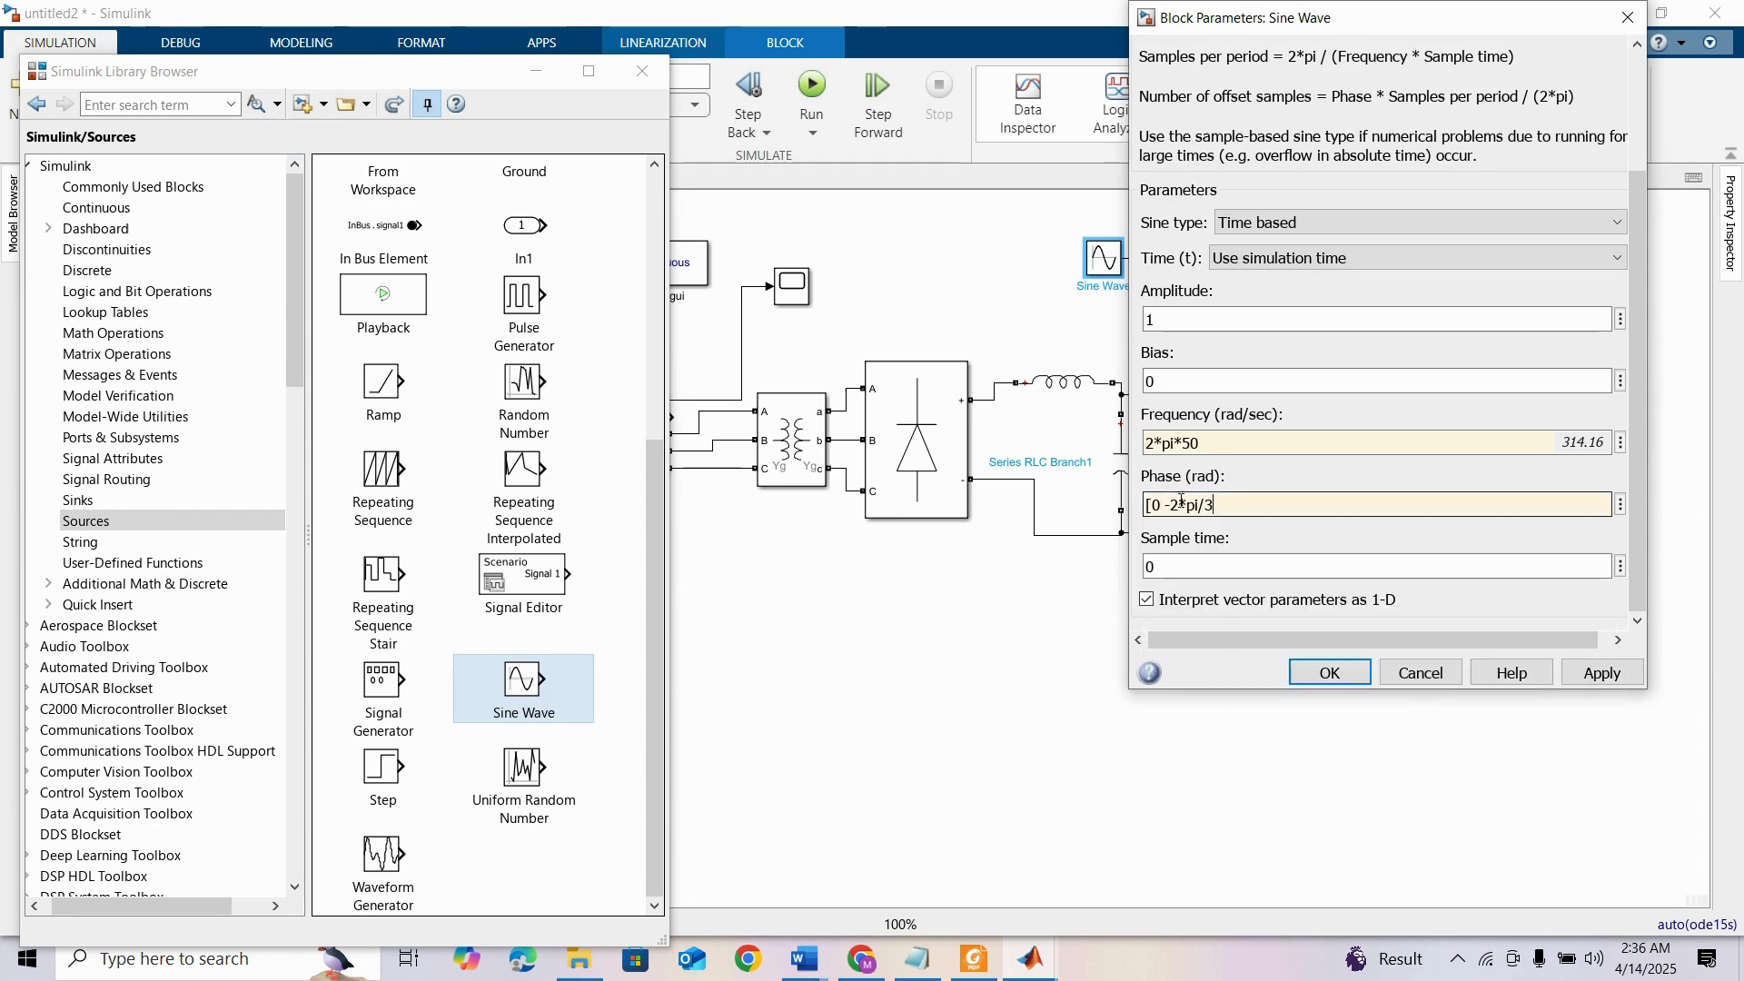
{"action": "type", "text": "2*pi/3"}
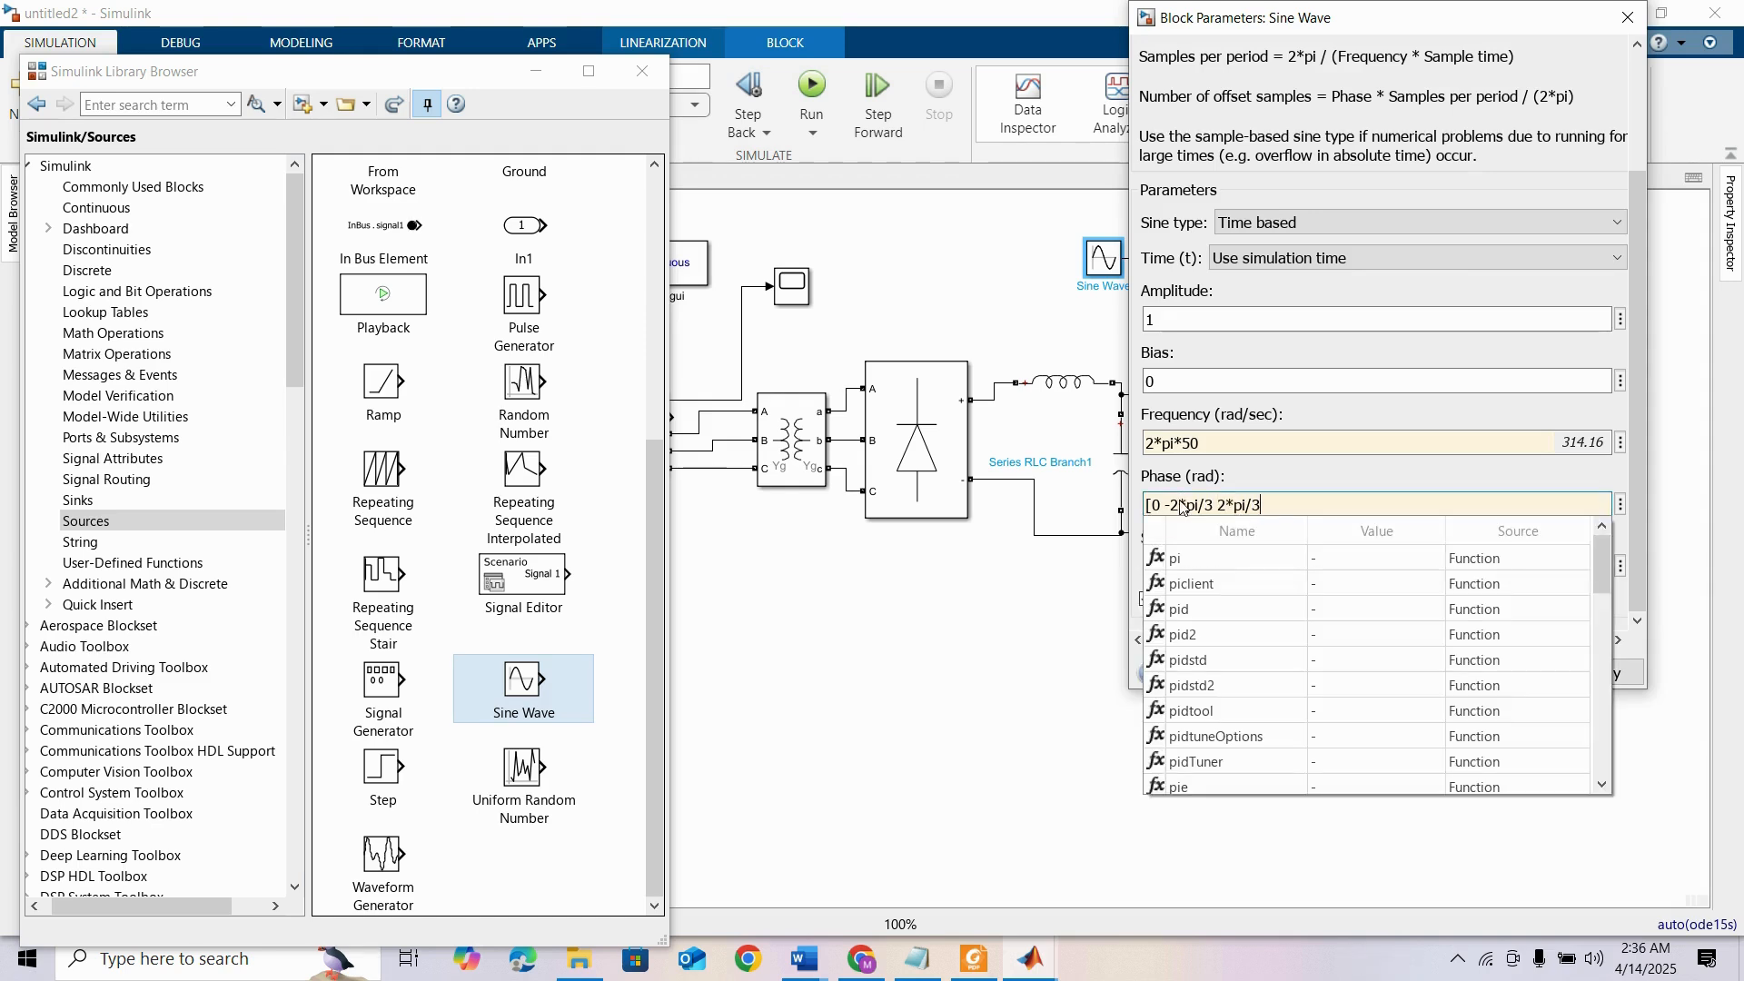
{"action": "type", "text": "]"}
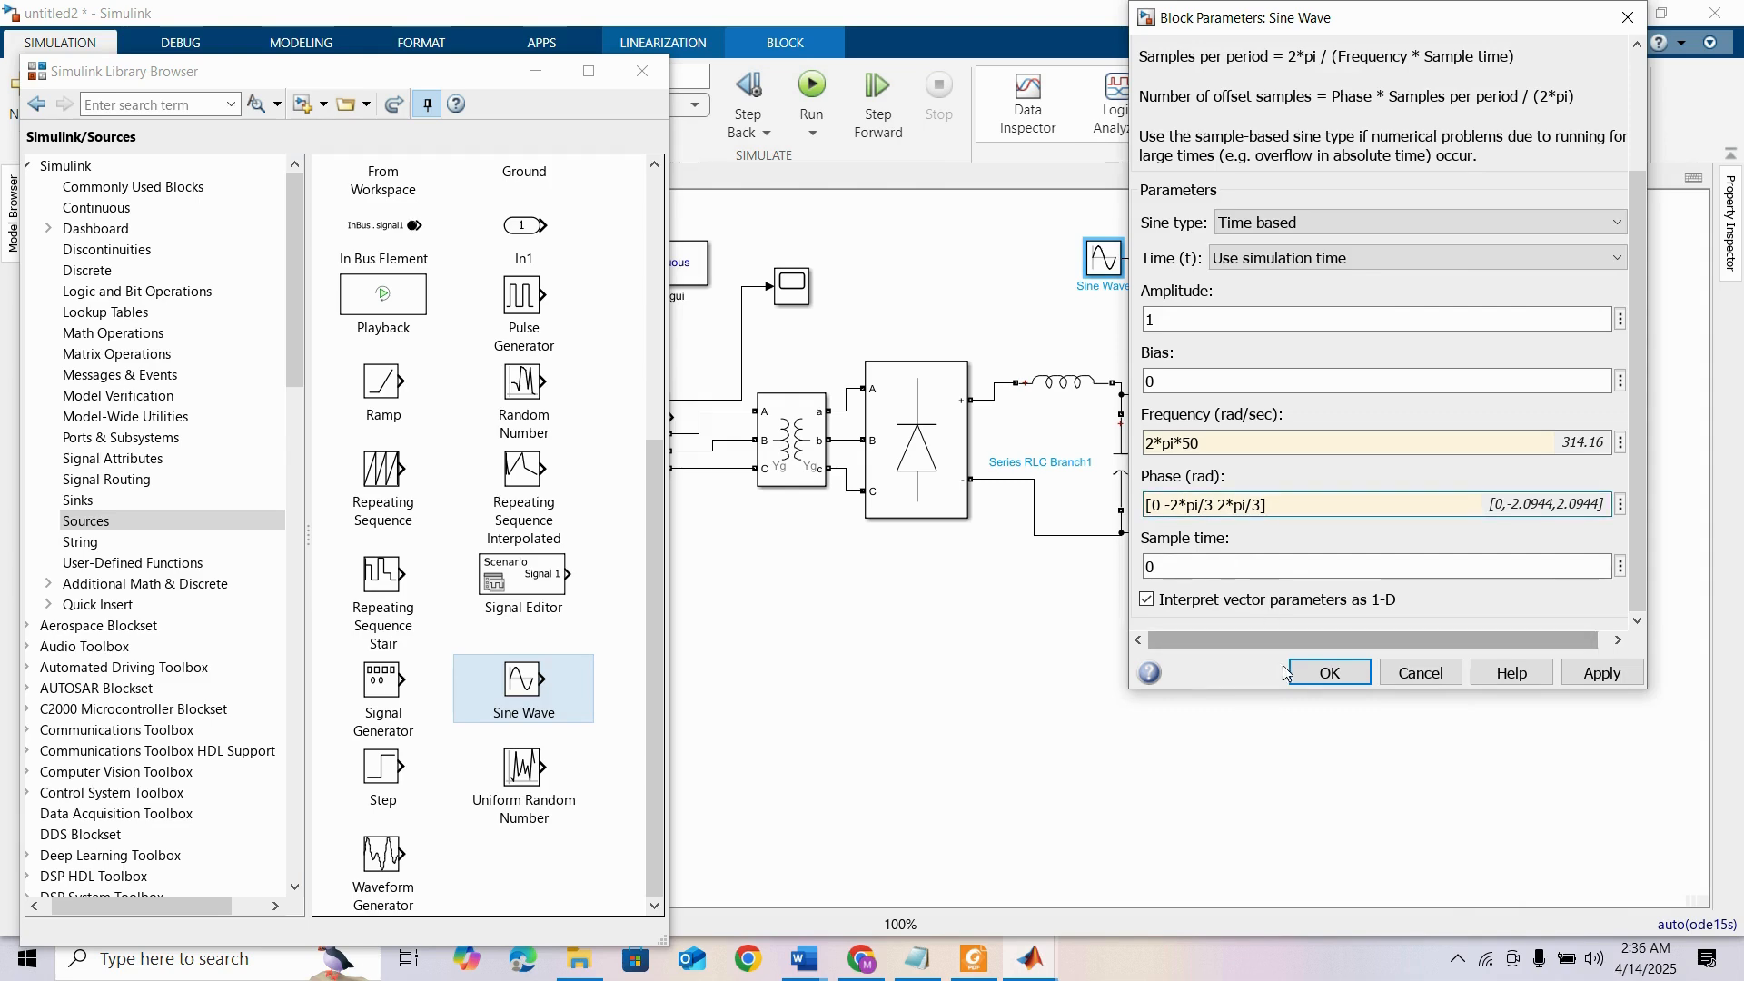
{"action": "left_click", "coordinate": [1315, 672]}
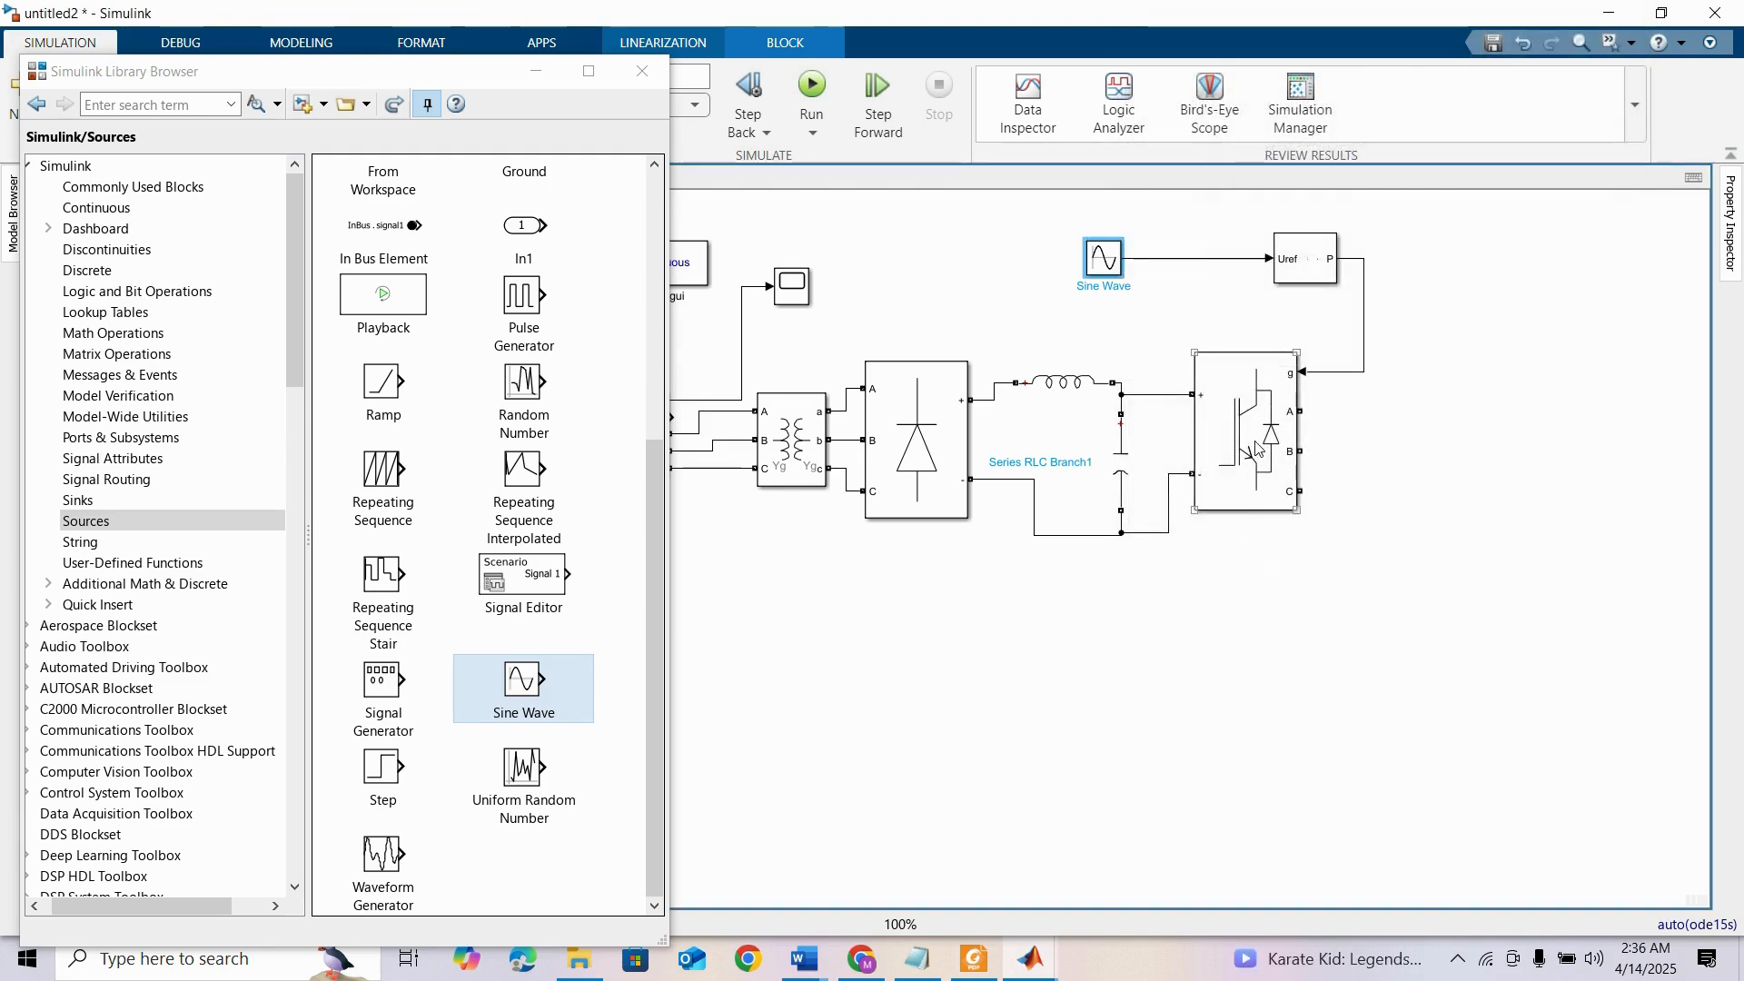
Set the PWM Generator's carrier frequency to 50*100 Hz and its initial phase to 0 degrees, and accept the parameters
{"action": "double_click", "coordinate": [1305, 261]}
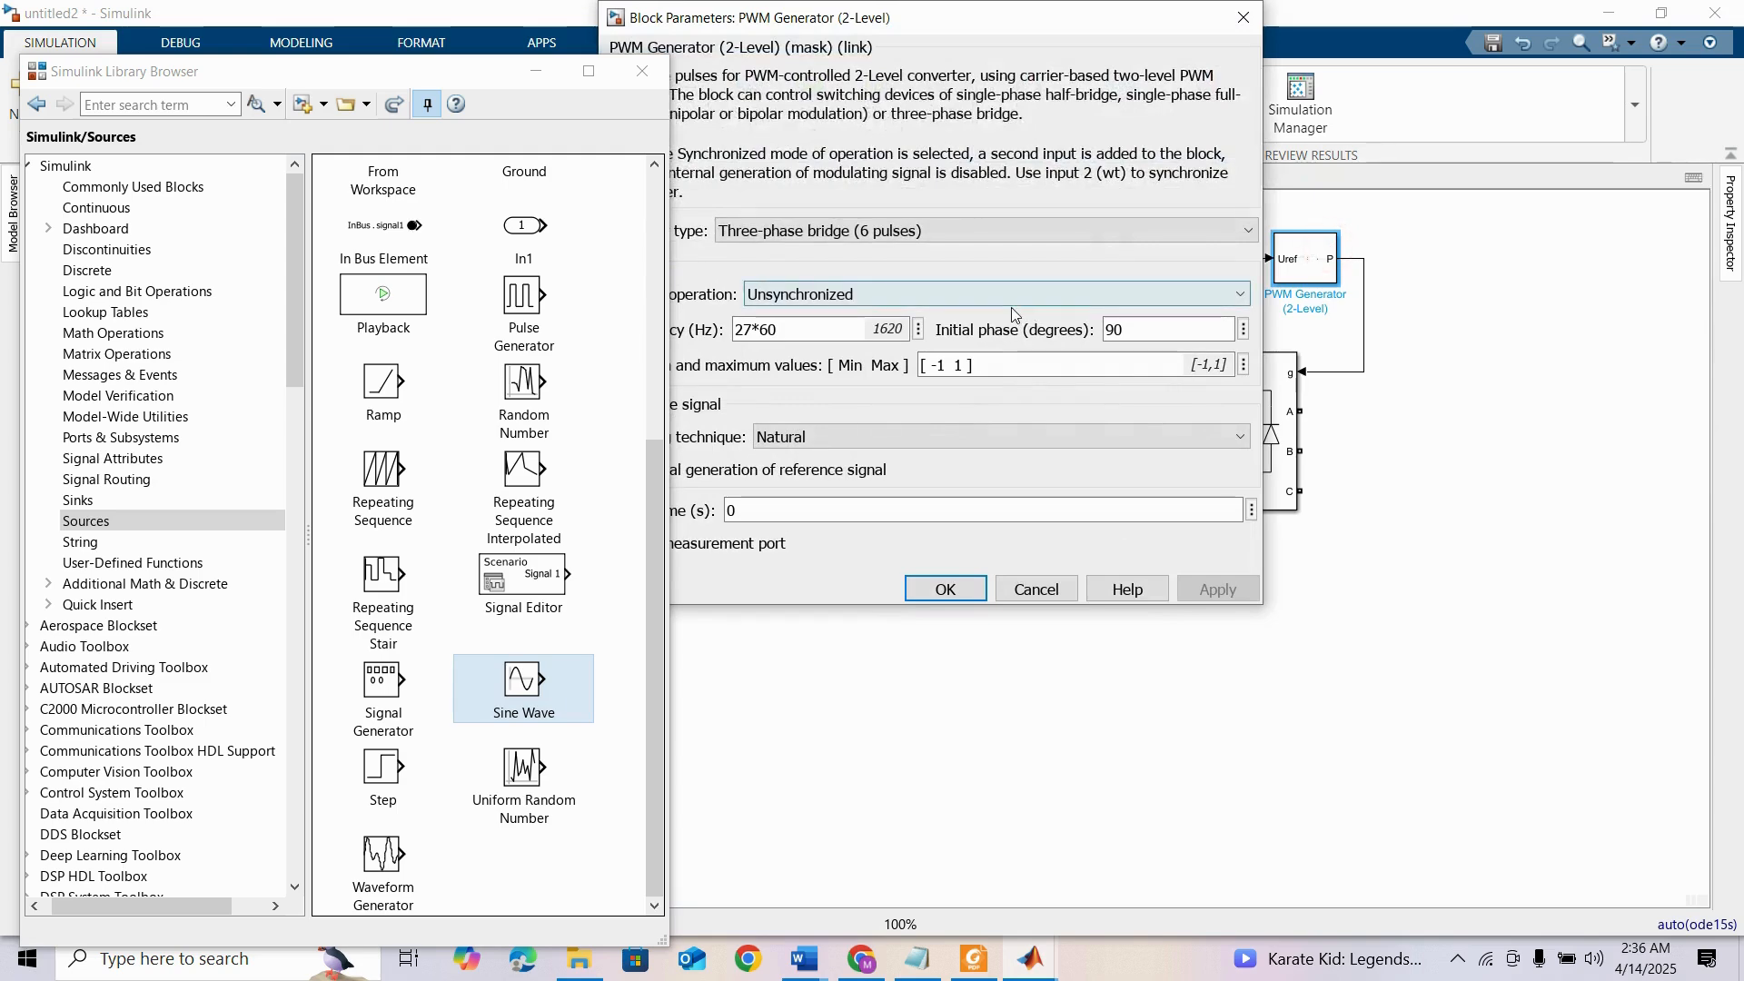
{"action": "left_click", "coordinate": [859, 259]}
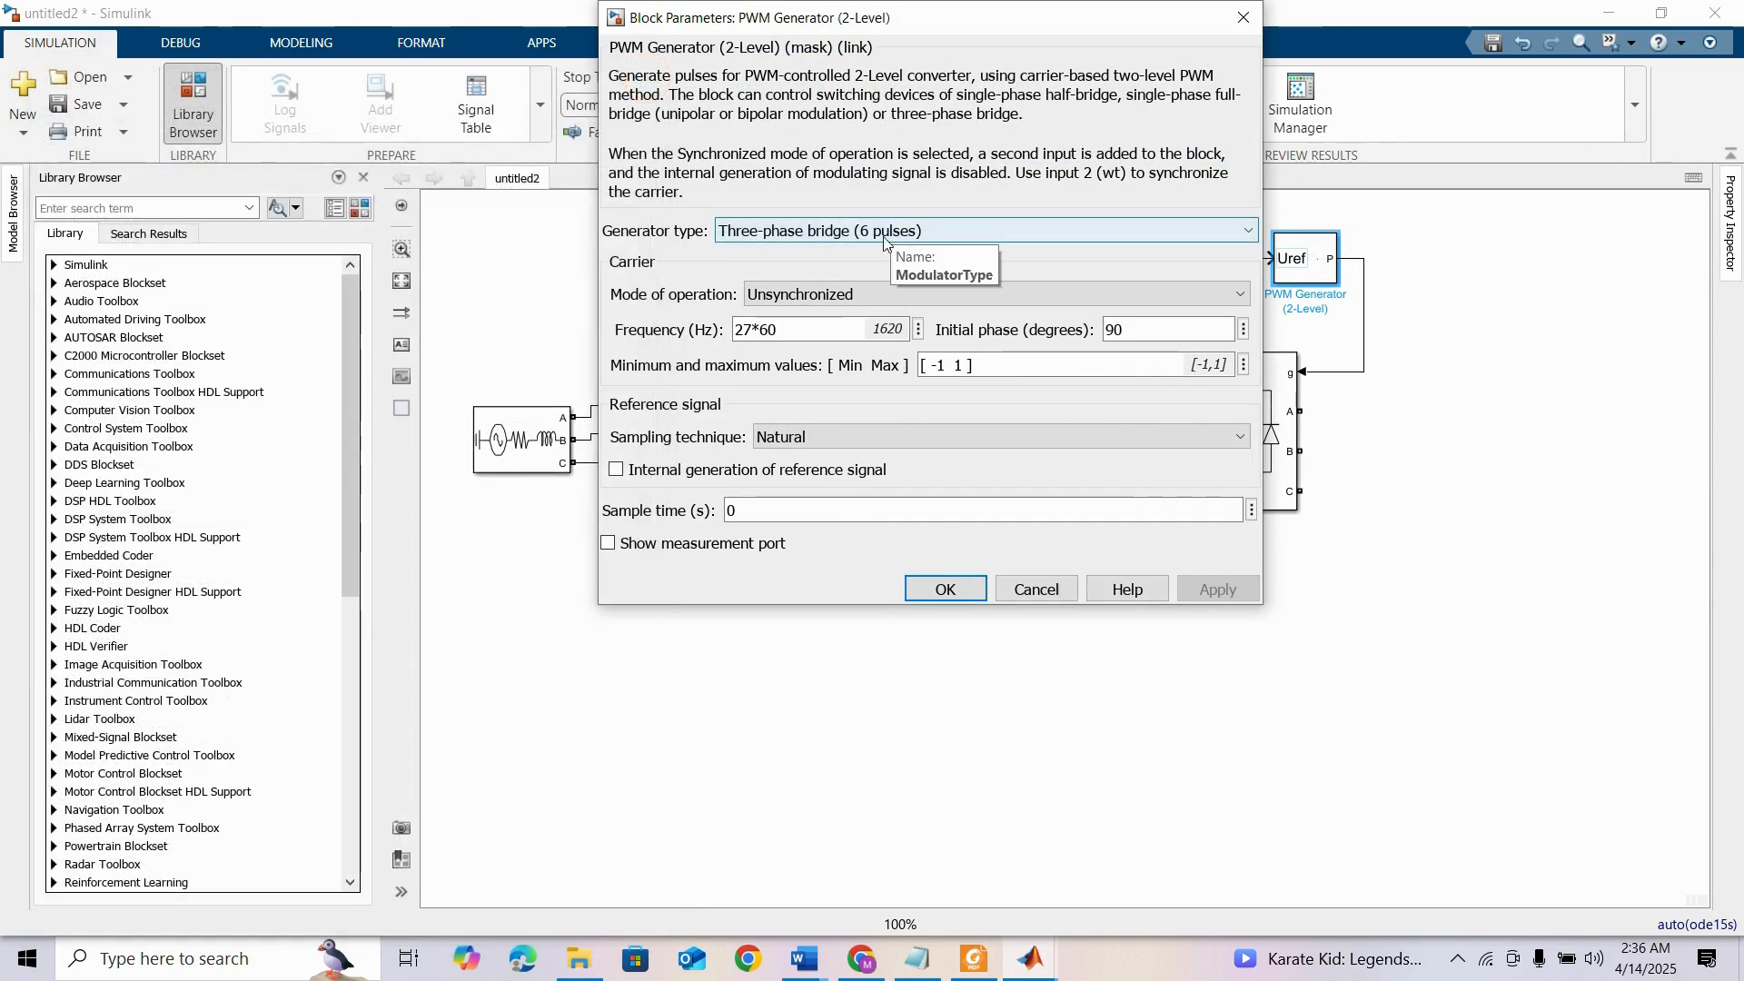
{"action": "triple_click", "coordinate": [804, 330]}
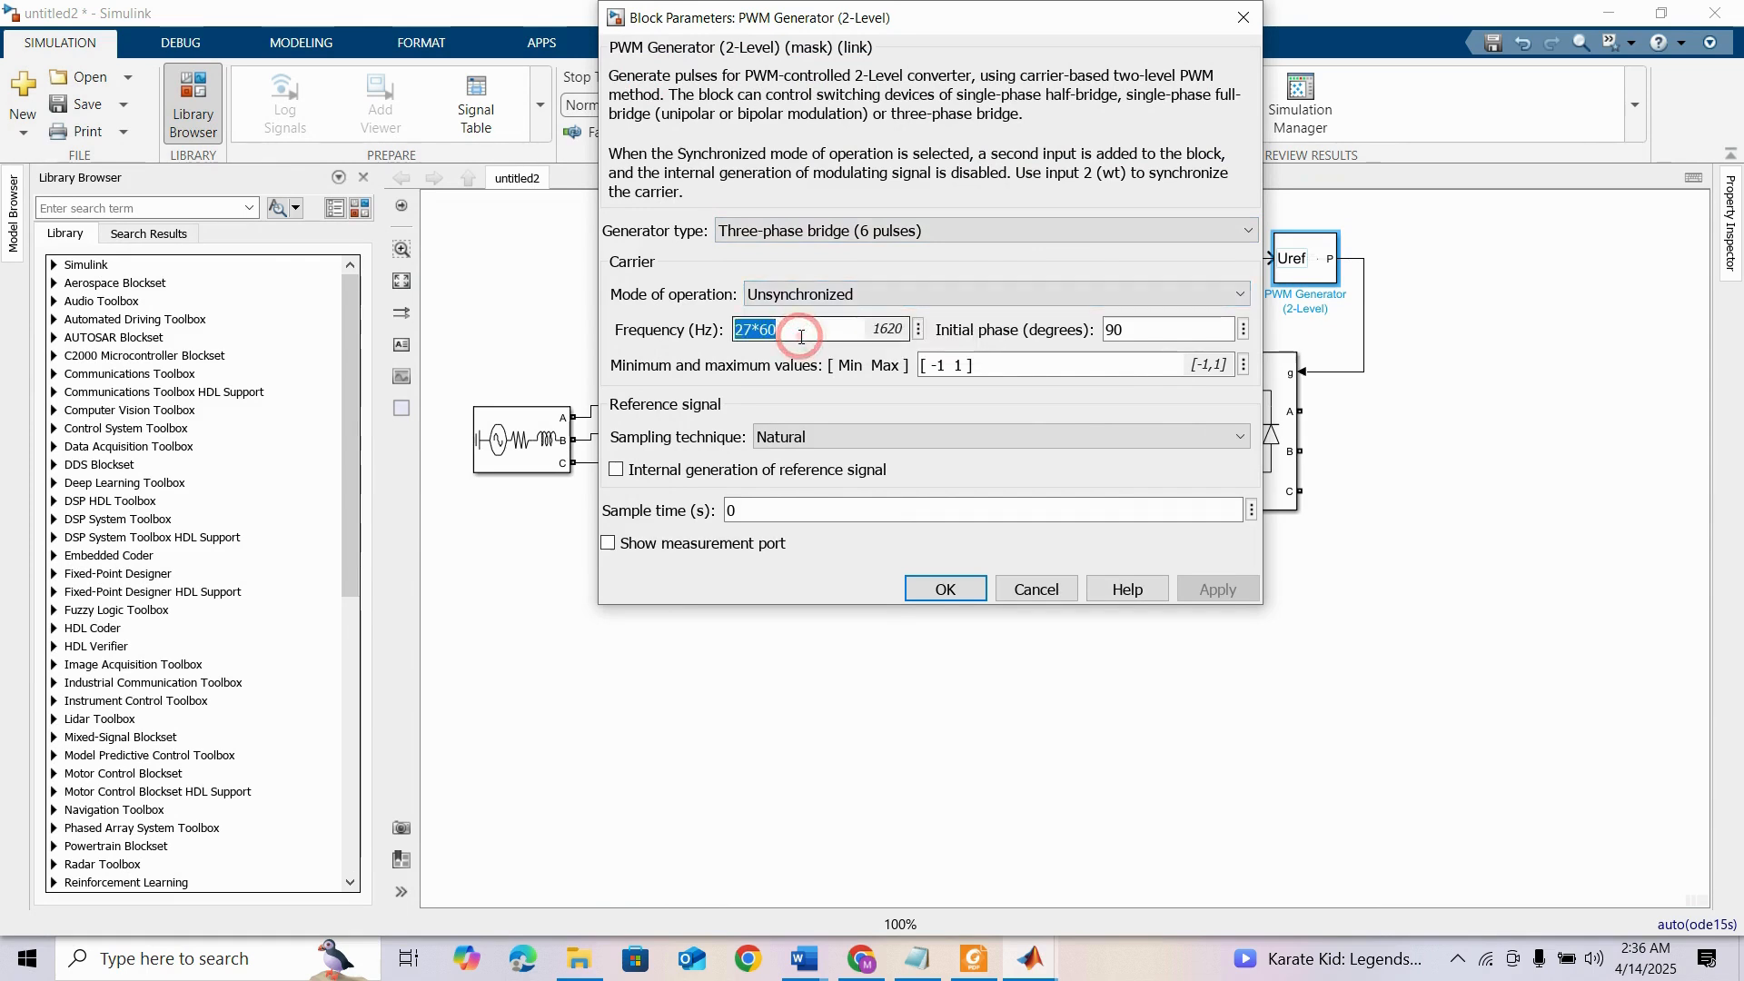
{"action": "type", "text": "50*"}
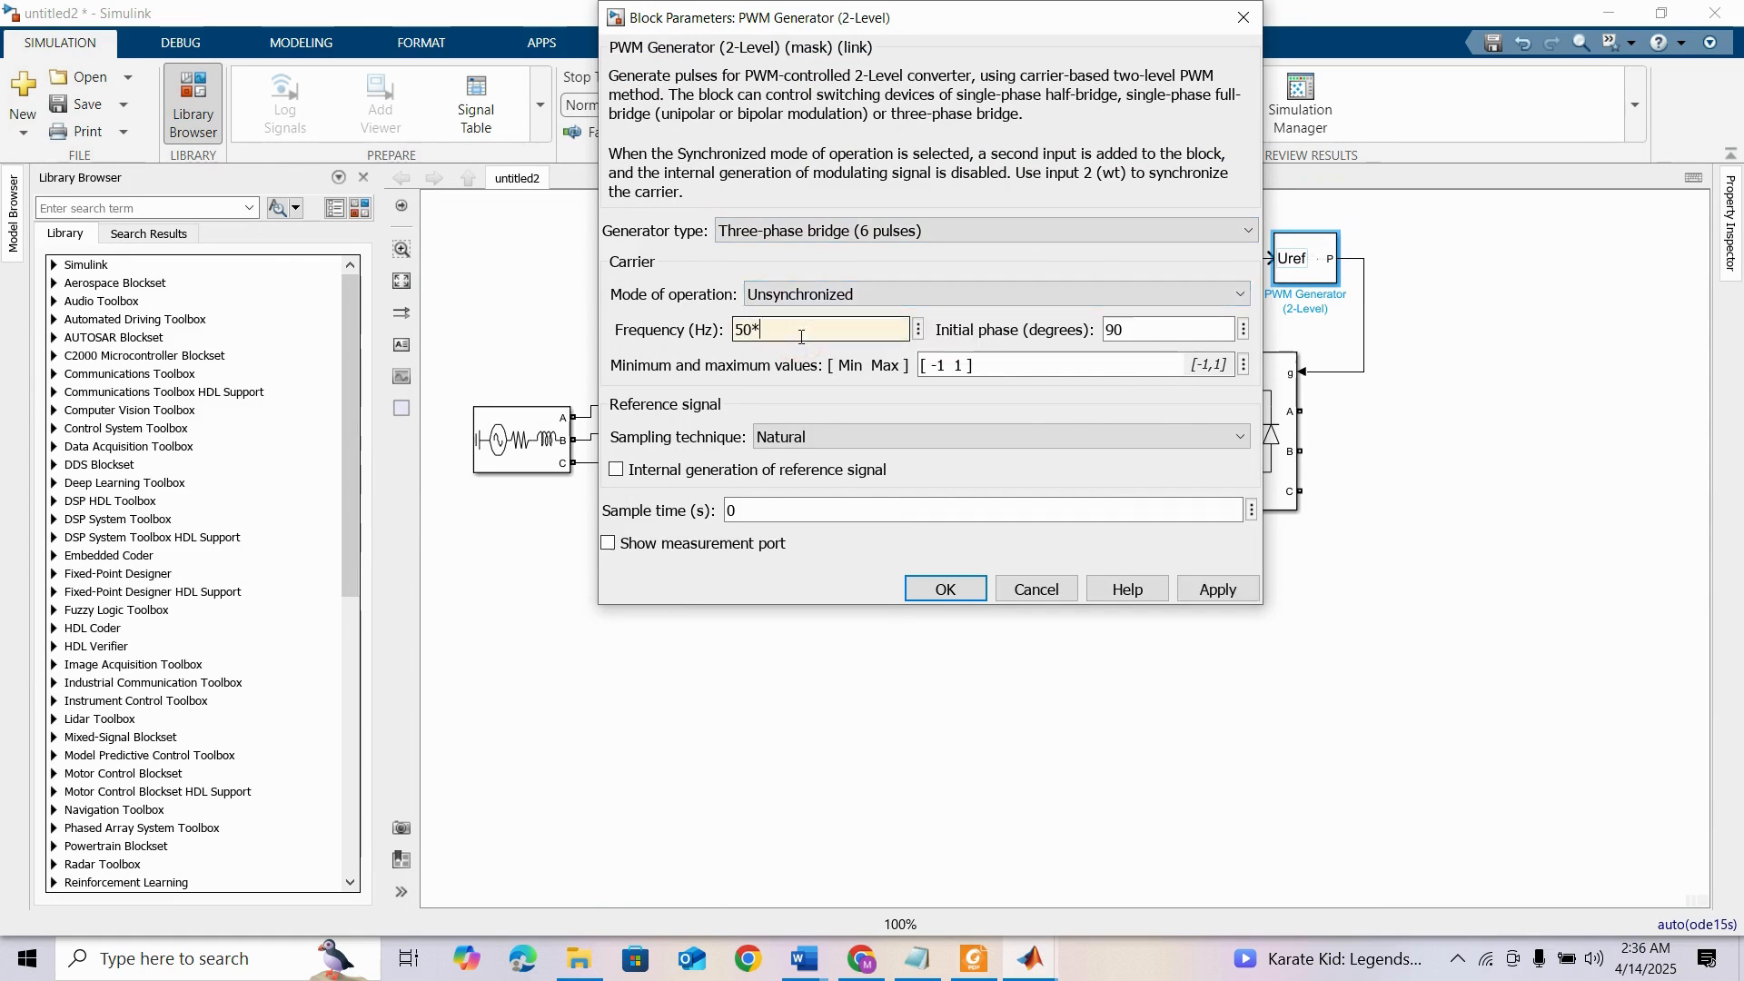
{"action": "type", "text": "1000"}
{"action": "double_click", "coordinate": [1162, 330]}
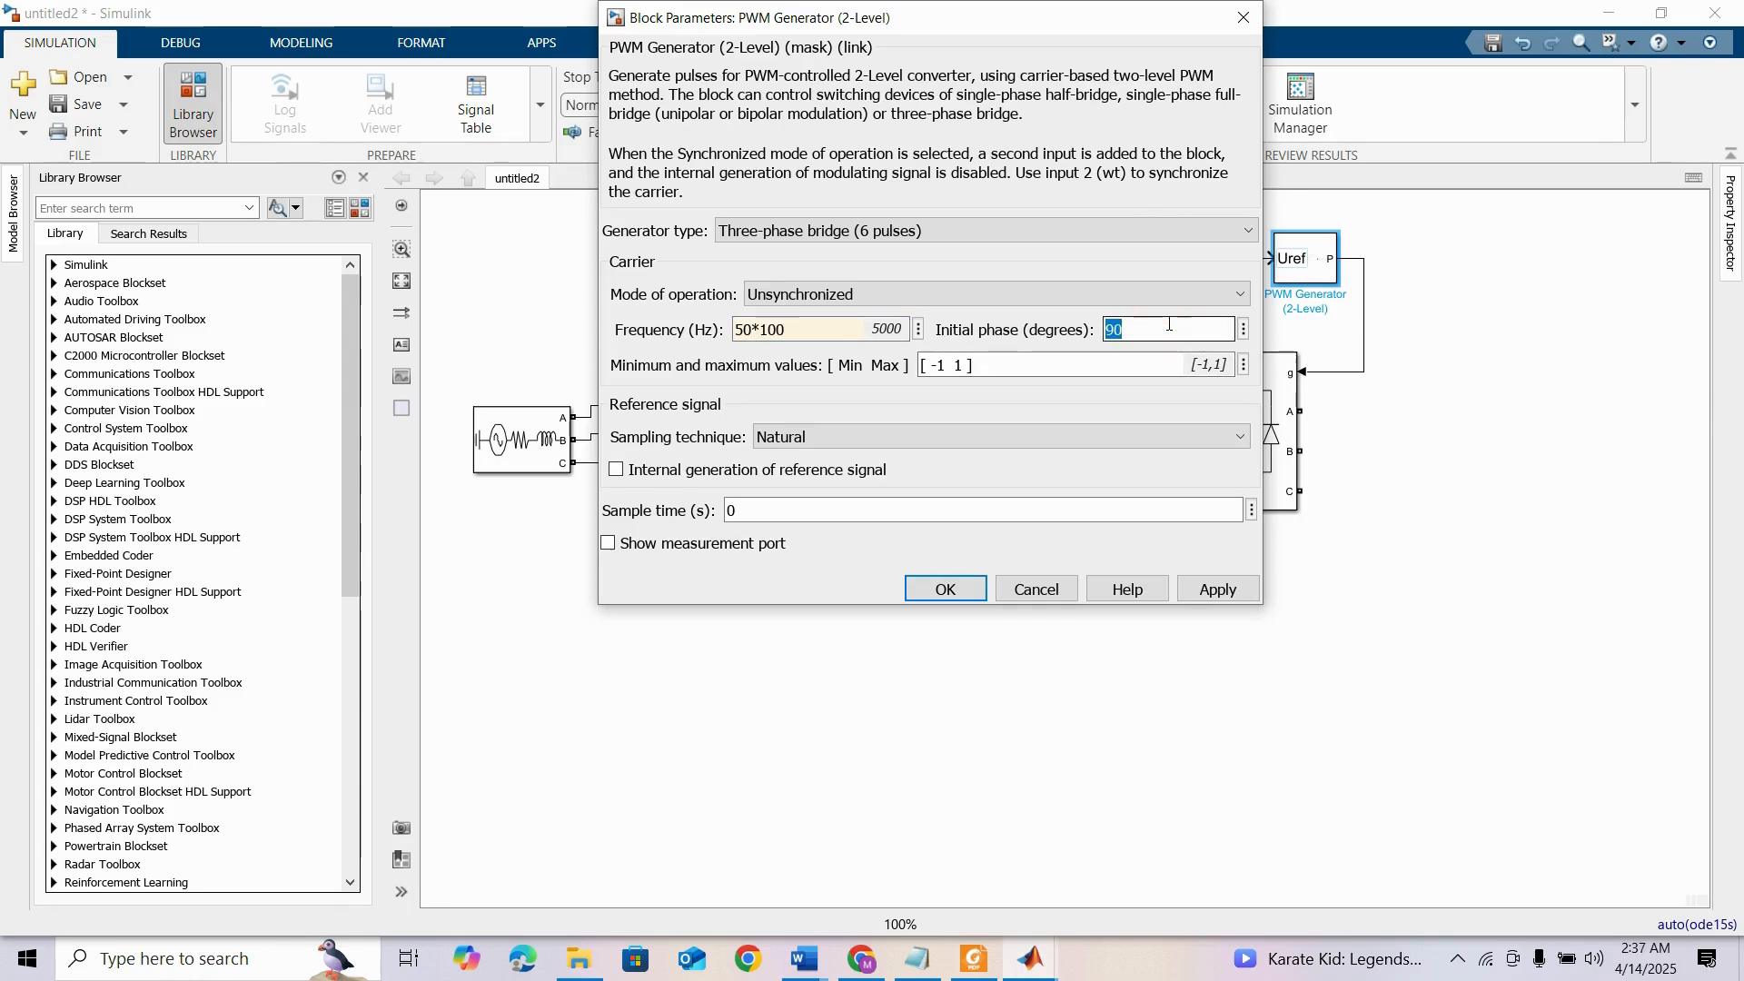
{"action": "type", "text": "0"}
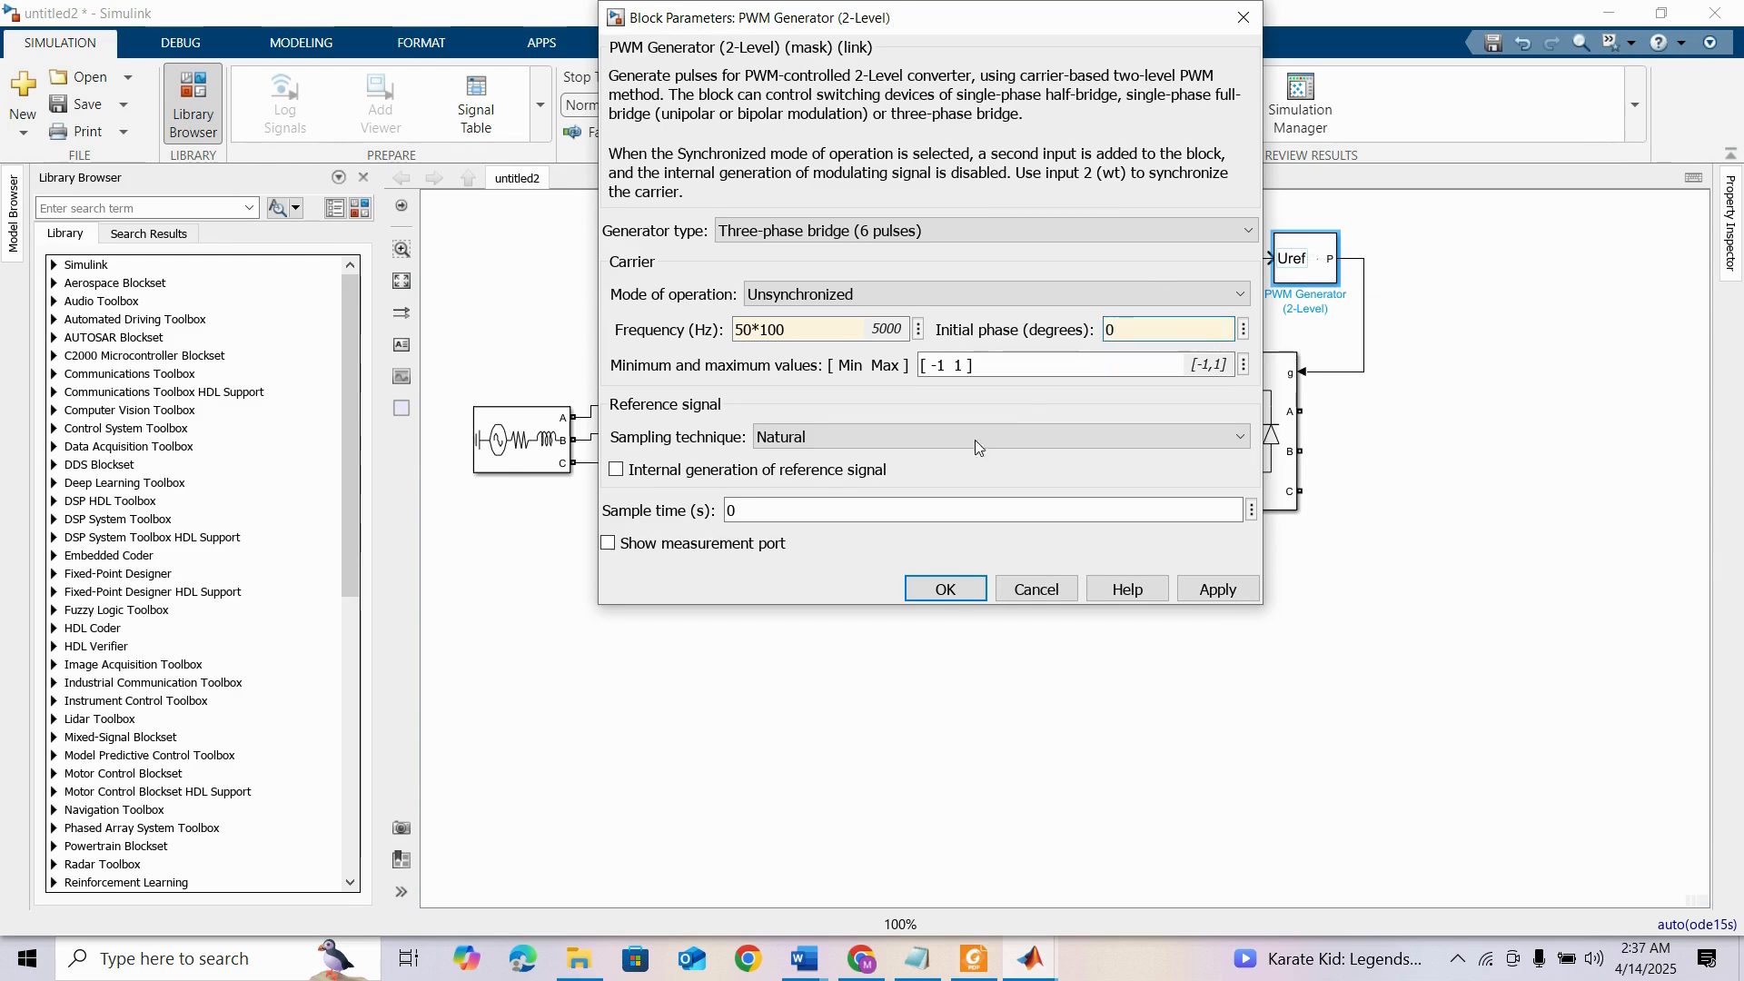
{"action": "left_click", "coordinate": [942, 589]}
{"action": "left_click", "coordinate": [1541, 393]}
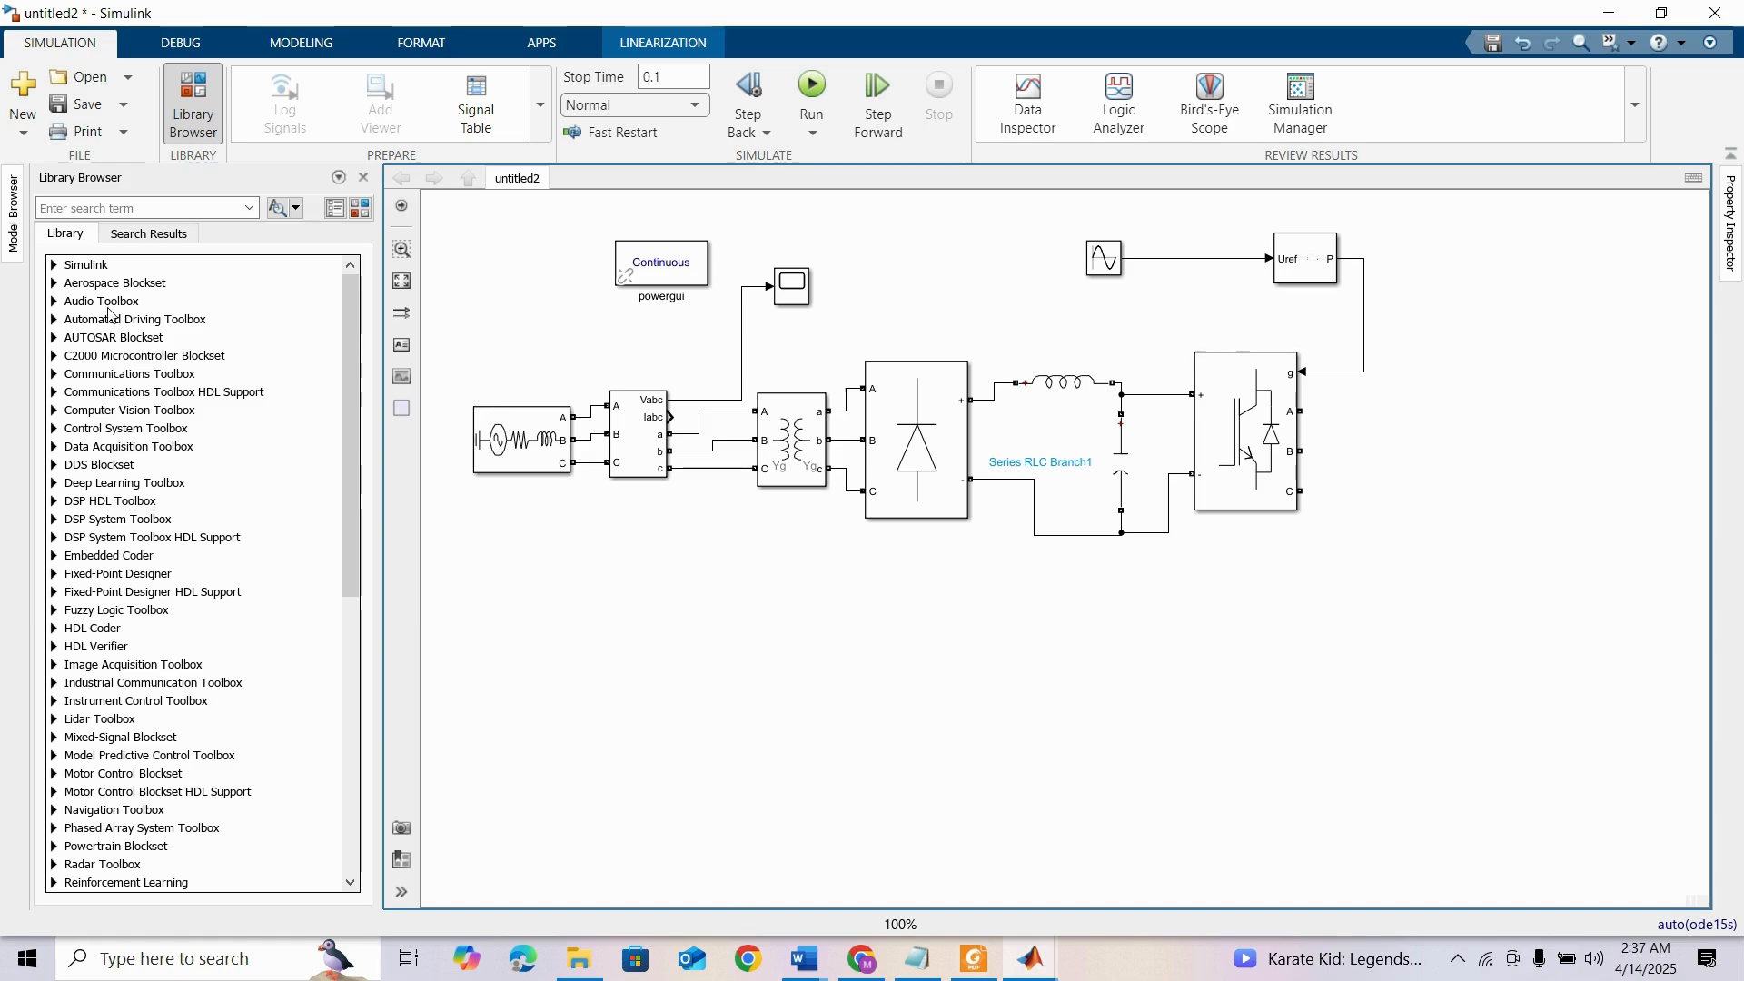
Add a Three-Phase Series RLC Branch from the Specialized Power Systems Passives library beside the IGBT bridge's outputs
{"action": "left_click", "coordinate": [361, 209]}
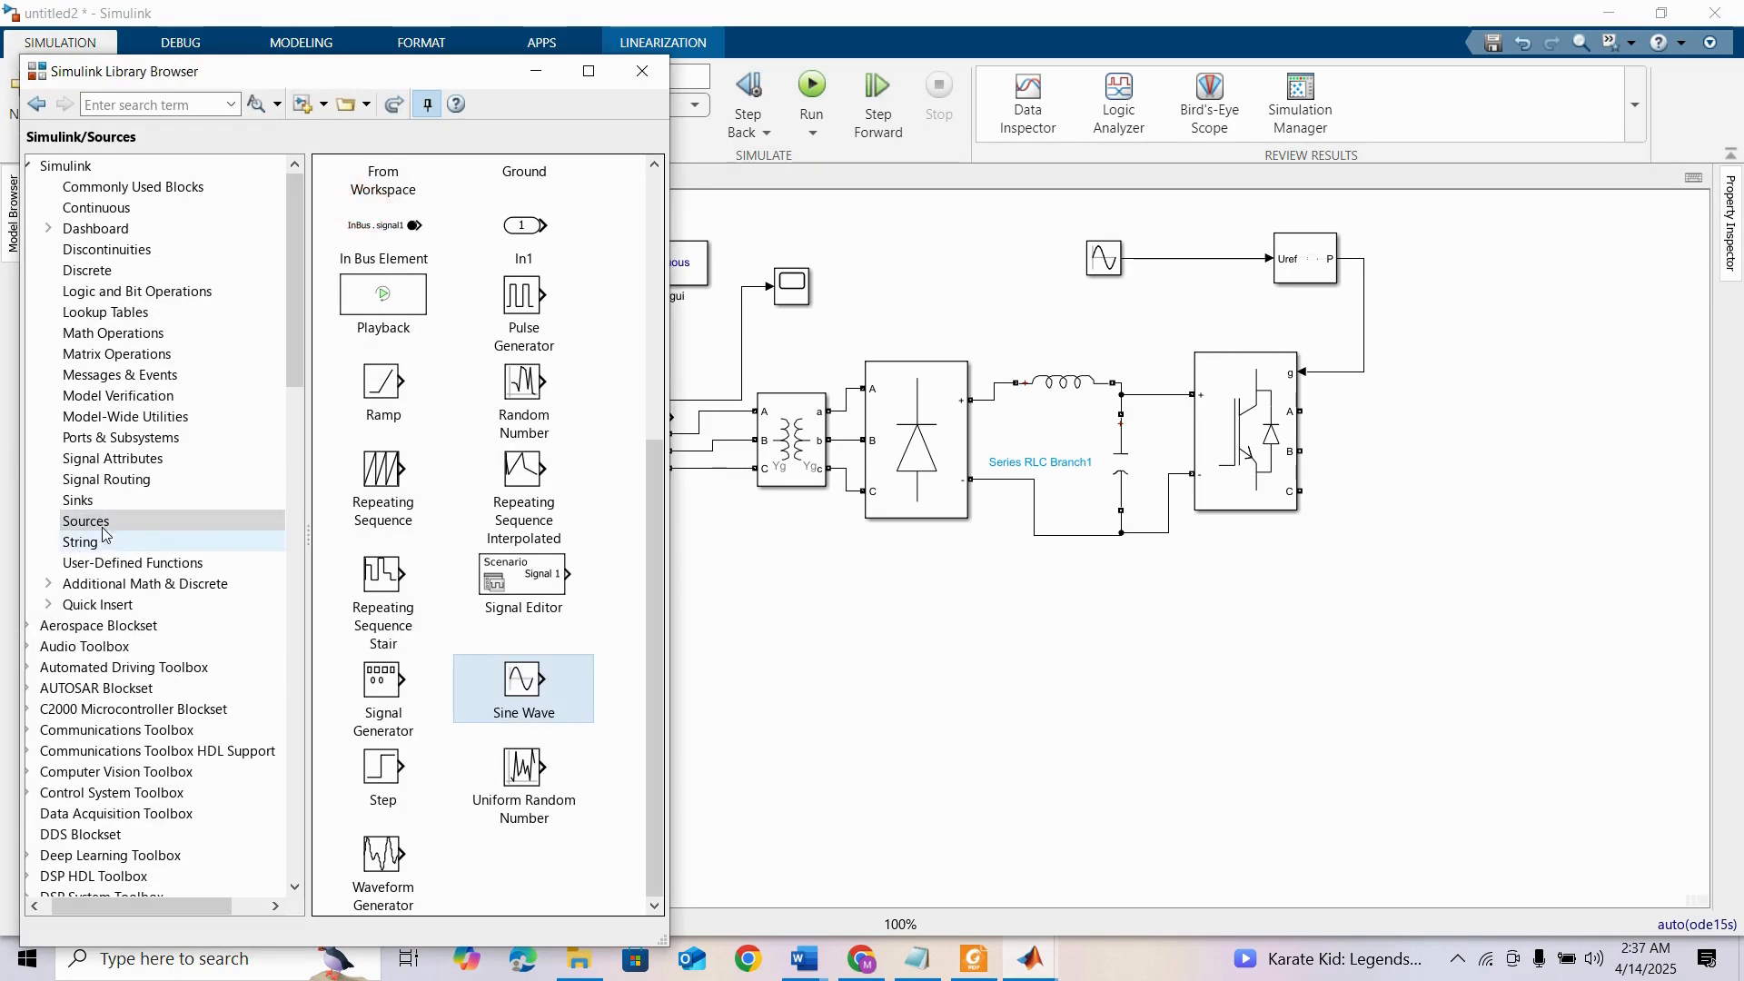
{"action": "scroll", "coordinate": [182, 551], "scroll_direction": "down", "scroll_amount": 15}
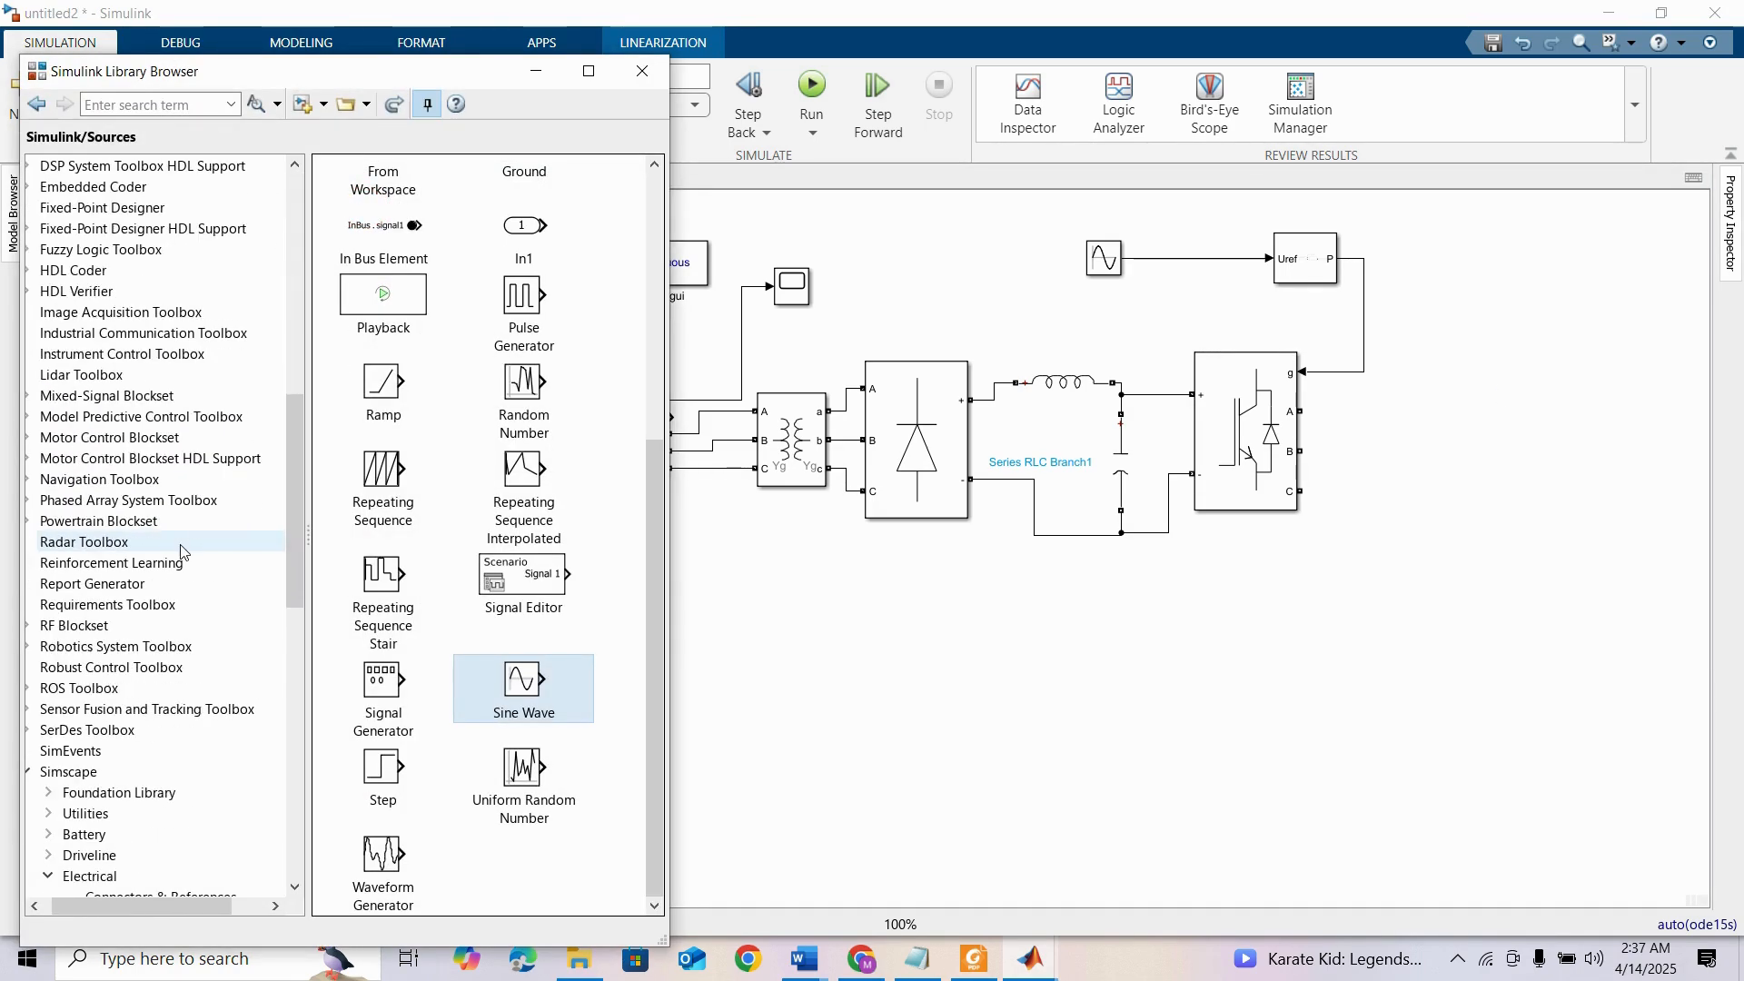
{"action": "scroll", "coordinate": [182, 552], "scroll_direction": "down", "scroll_amount": 5}
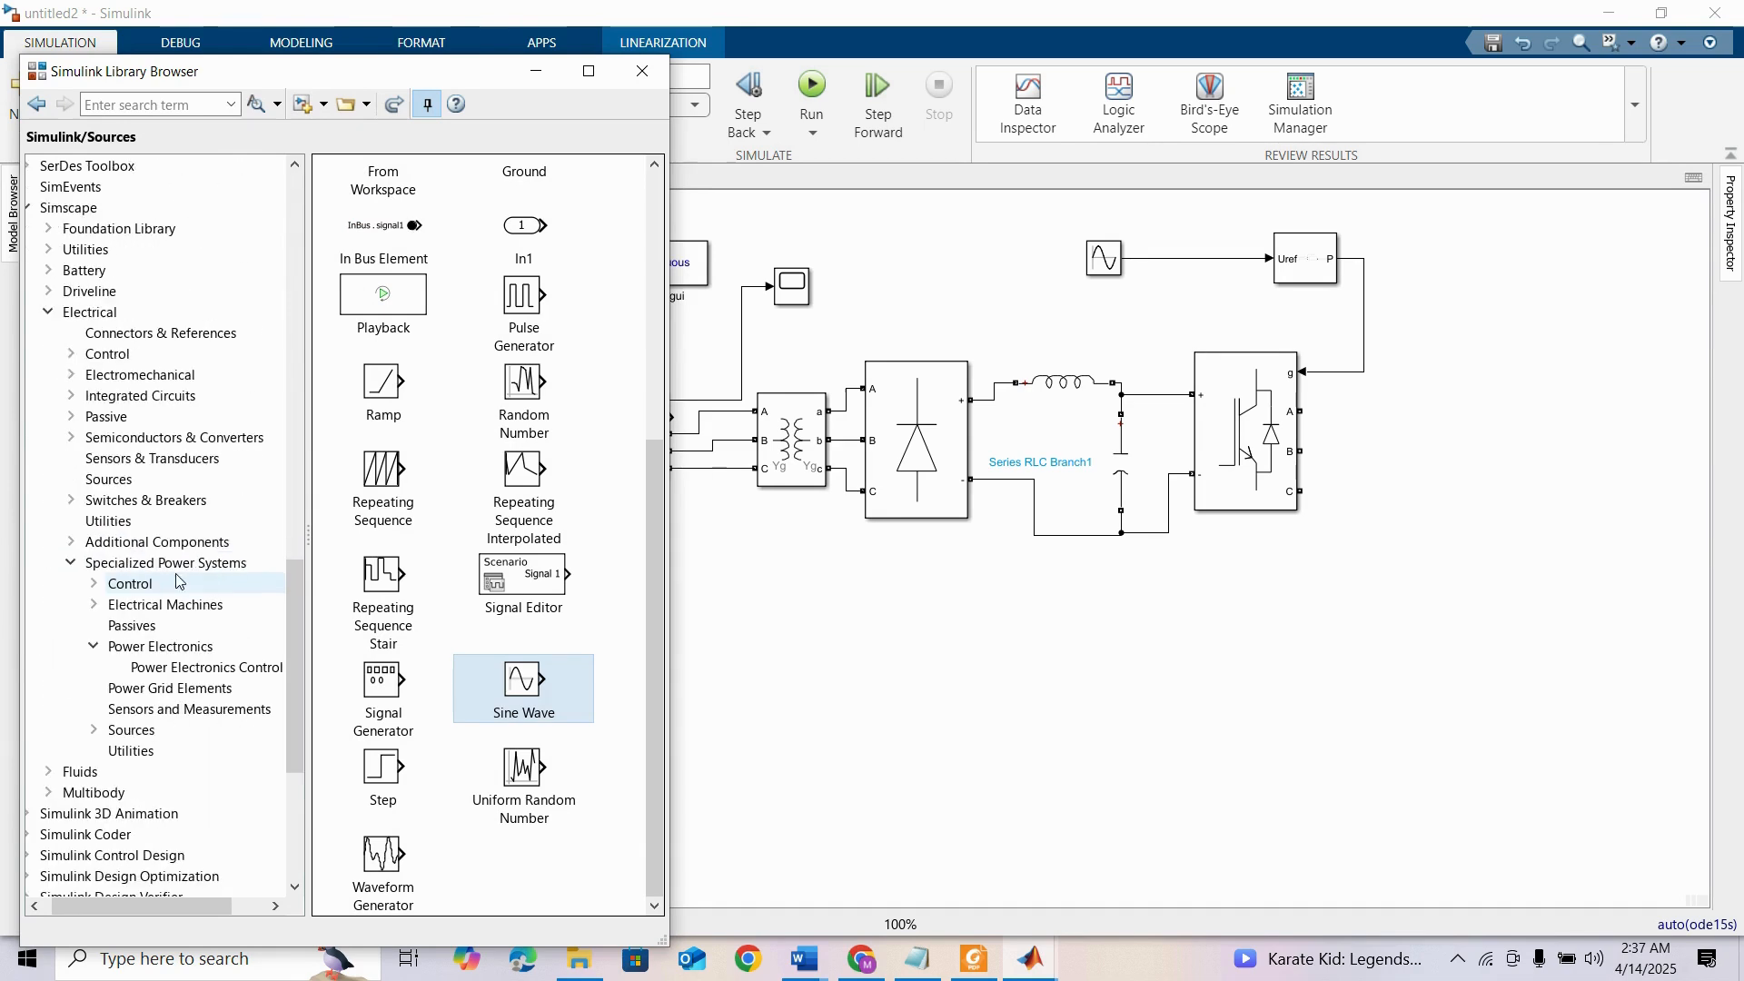
{"action": "left_click", "coordinate": [134, 627]}
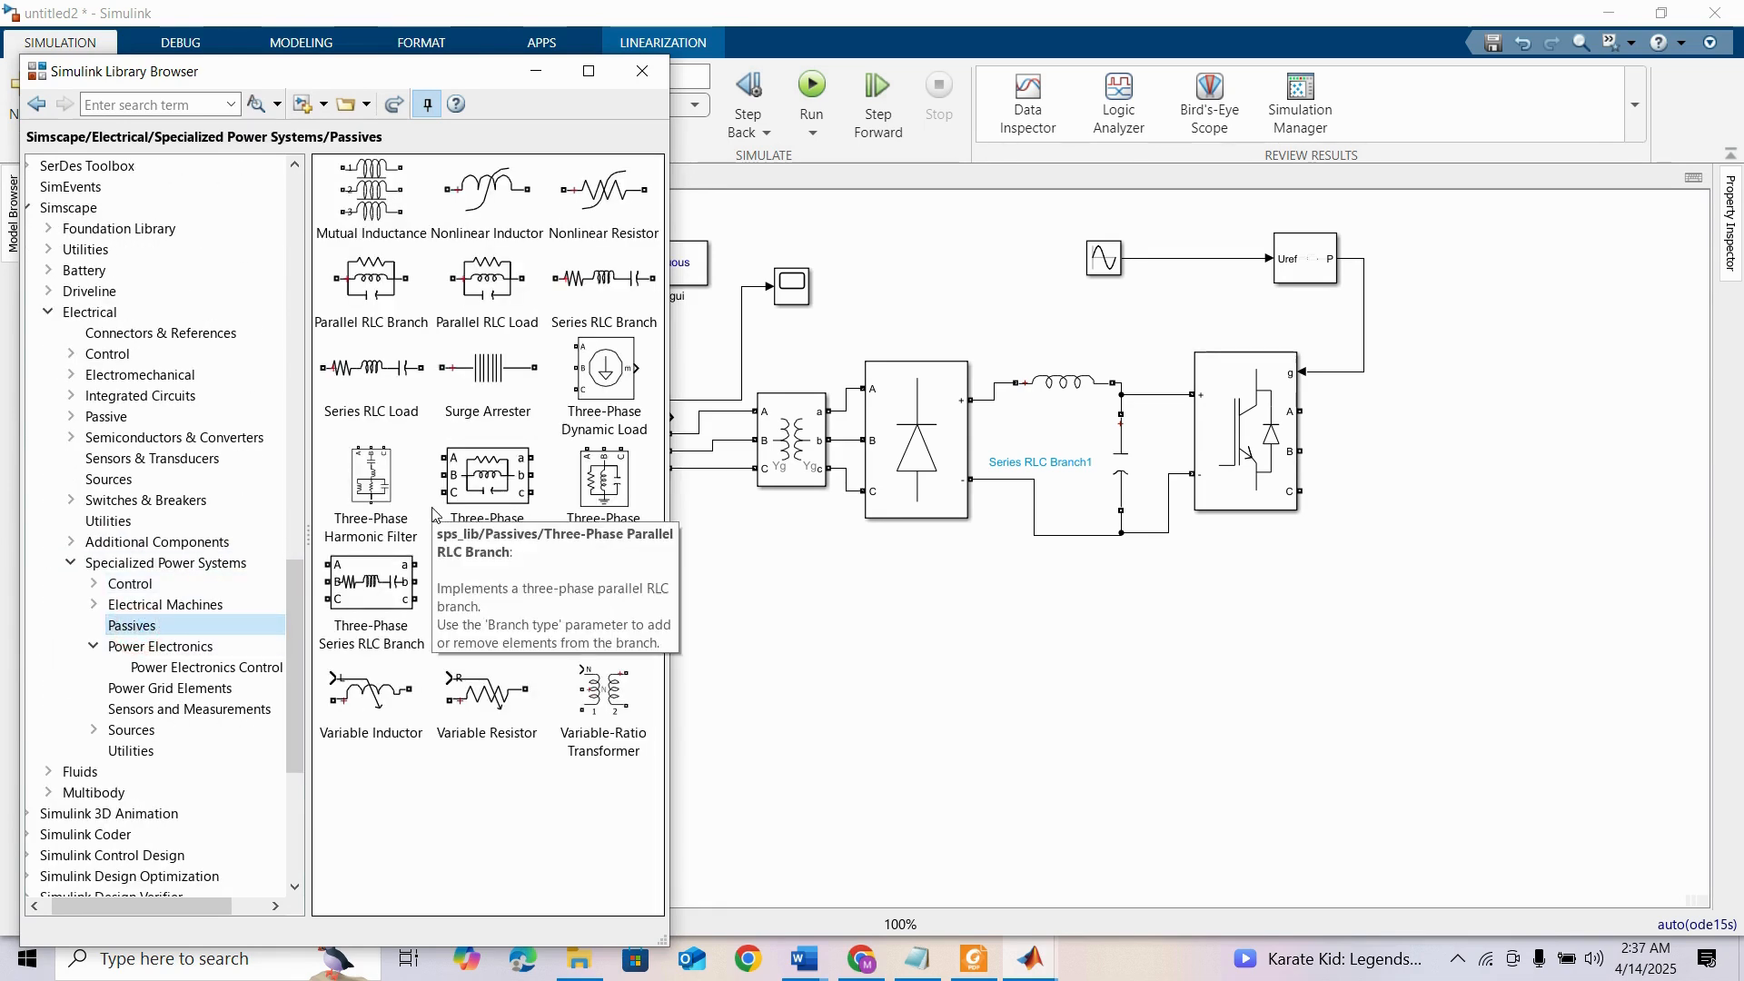
{"action": "left_click", "coordinate": [485, 486]}
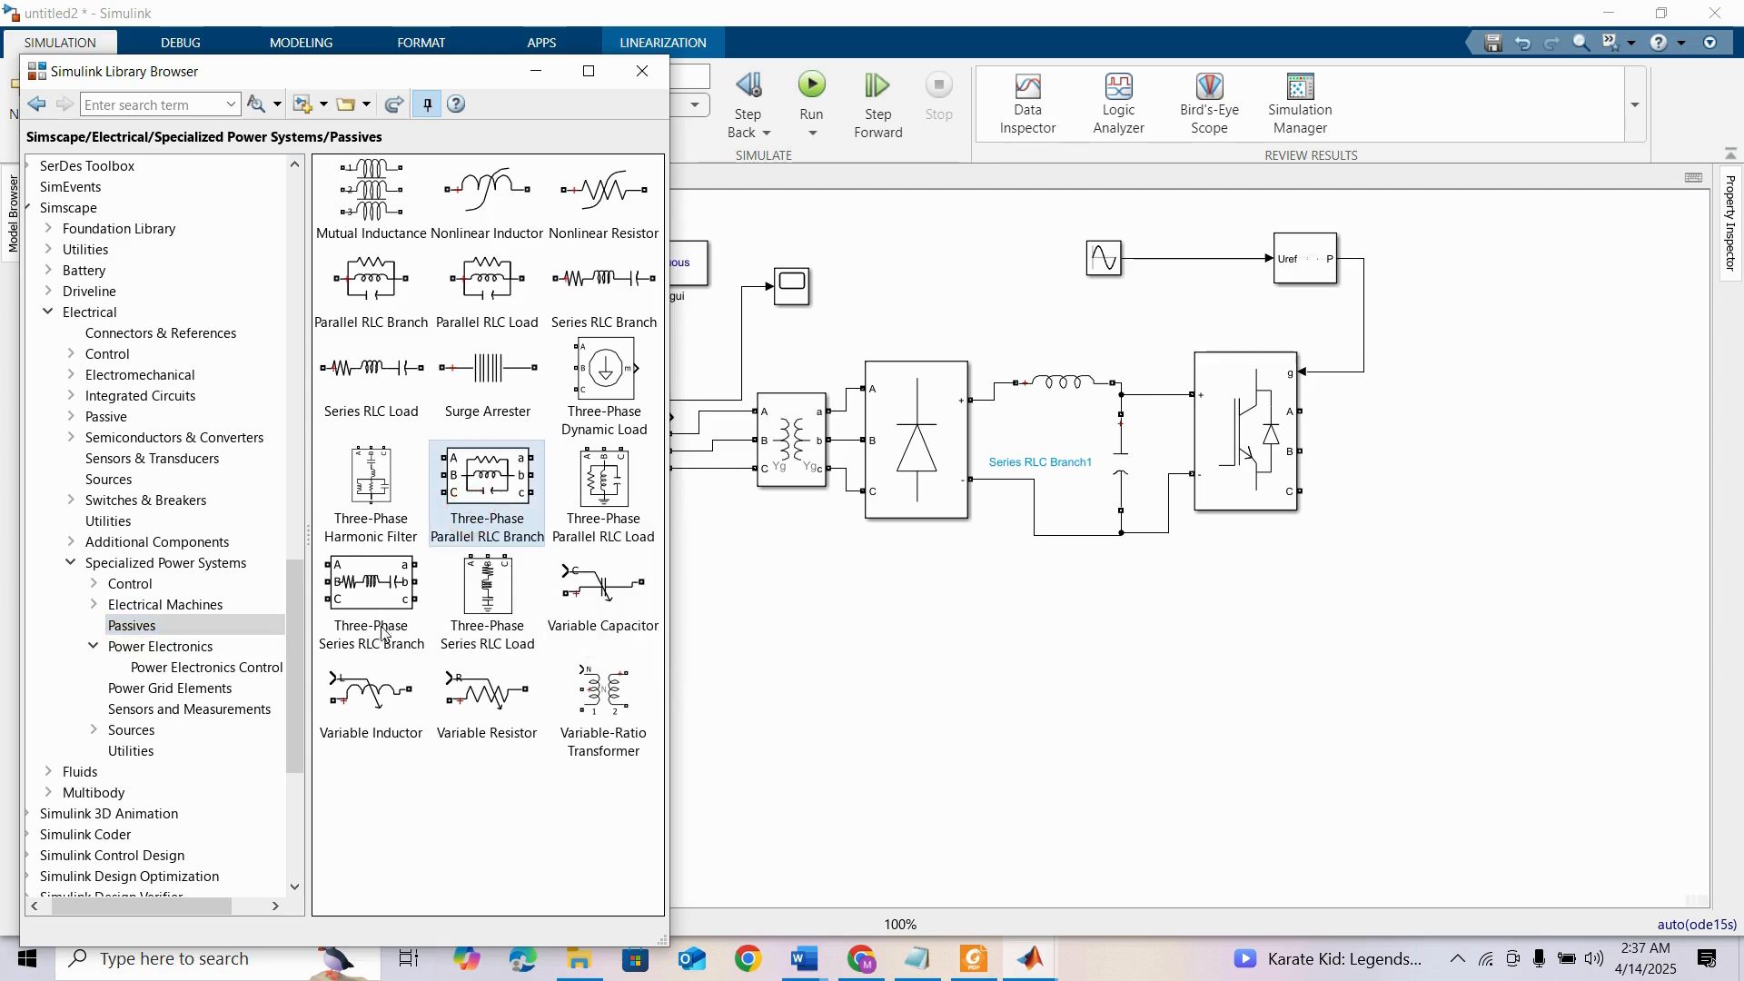
{"action": "left_click", "coordinate": [371, 581]}
{"action": "left_click_drag", "start_coordinate": [371, 581], "coordinate": [1430, 440]}
Set the Three-Phase Series RLC Branch's branch type to L and accept the parameters
{"action": "double_click", "coordinate": [1435, 441]}
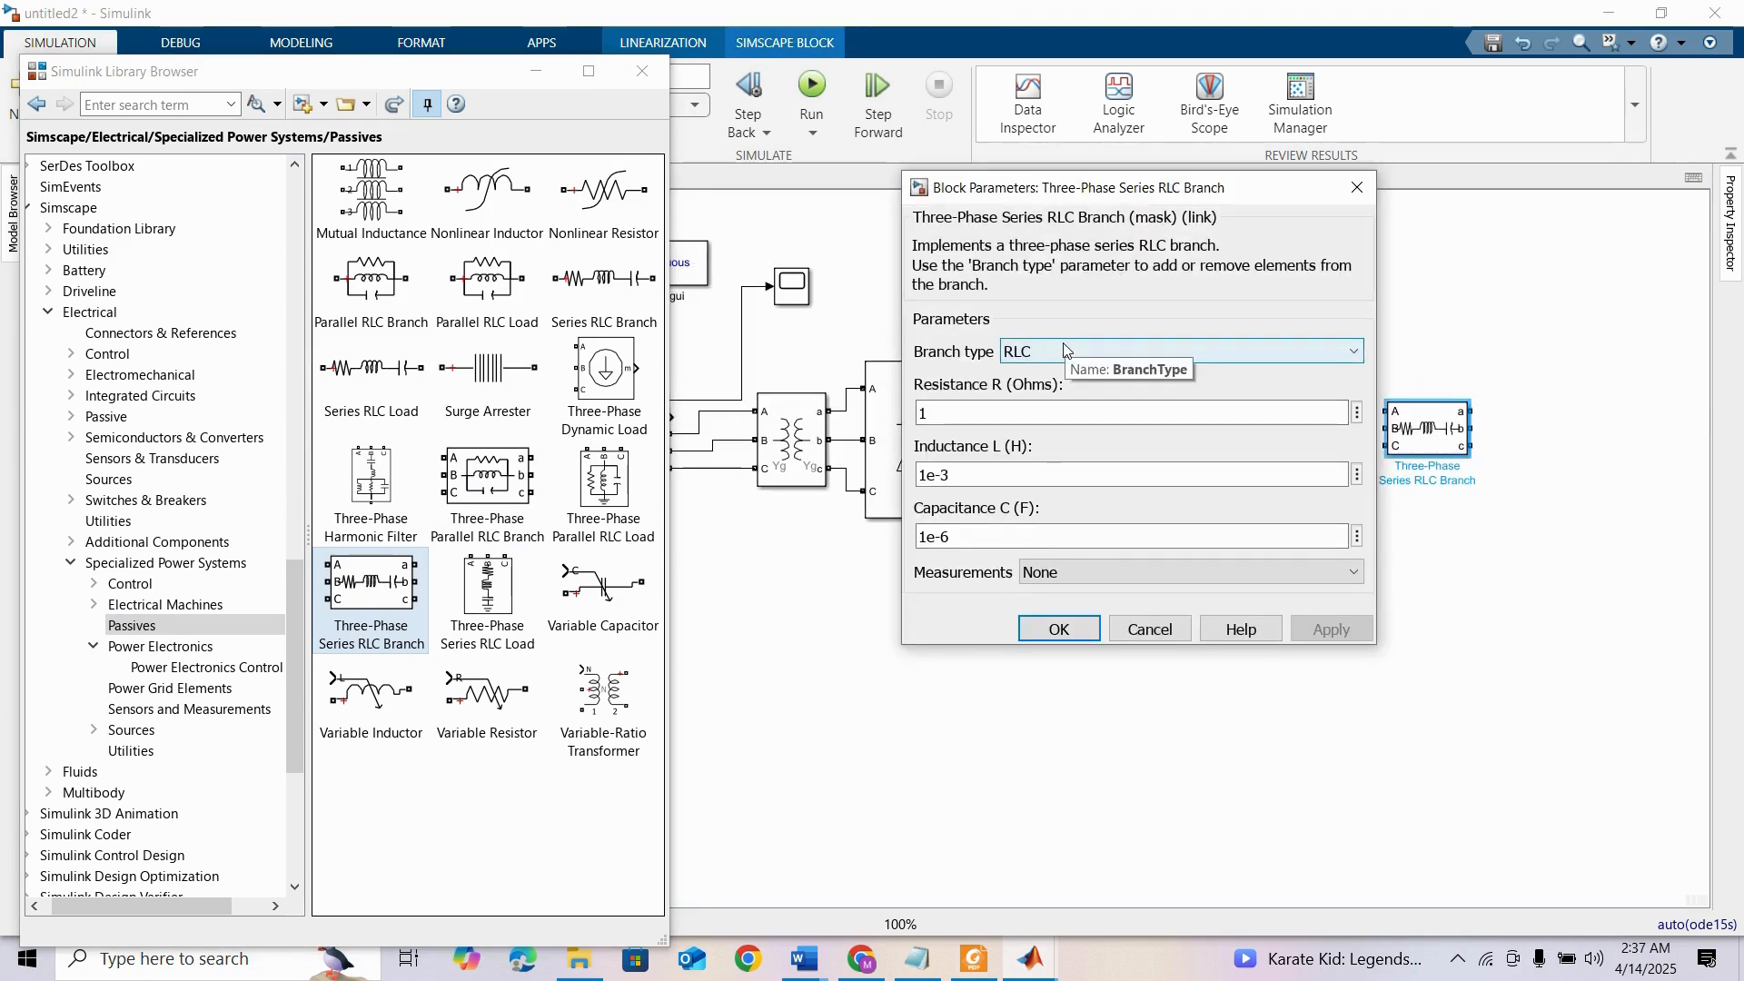
{"action": "left_click", "coordinate": [1063, 352]}
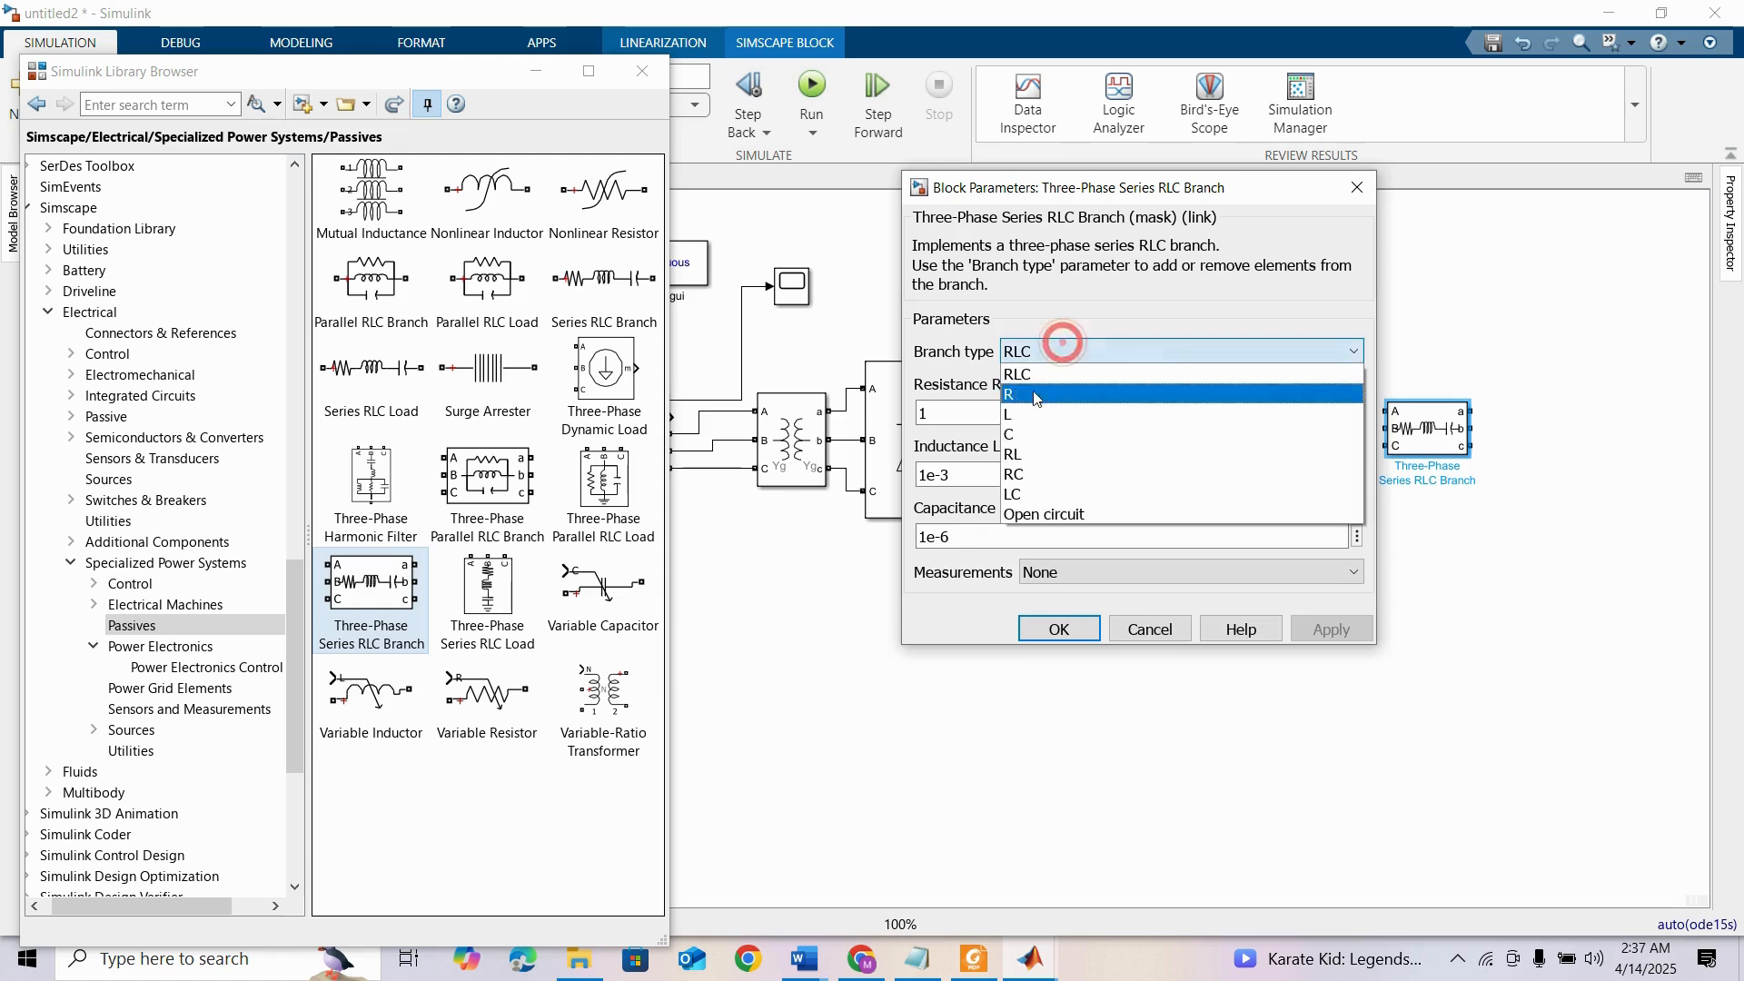
{"action": "left_click", "coordinate": [1024, 416]}
{"action": "left_click", "coordinate": [945, 417]}
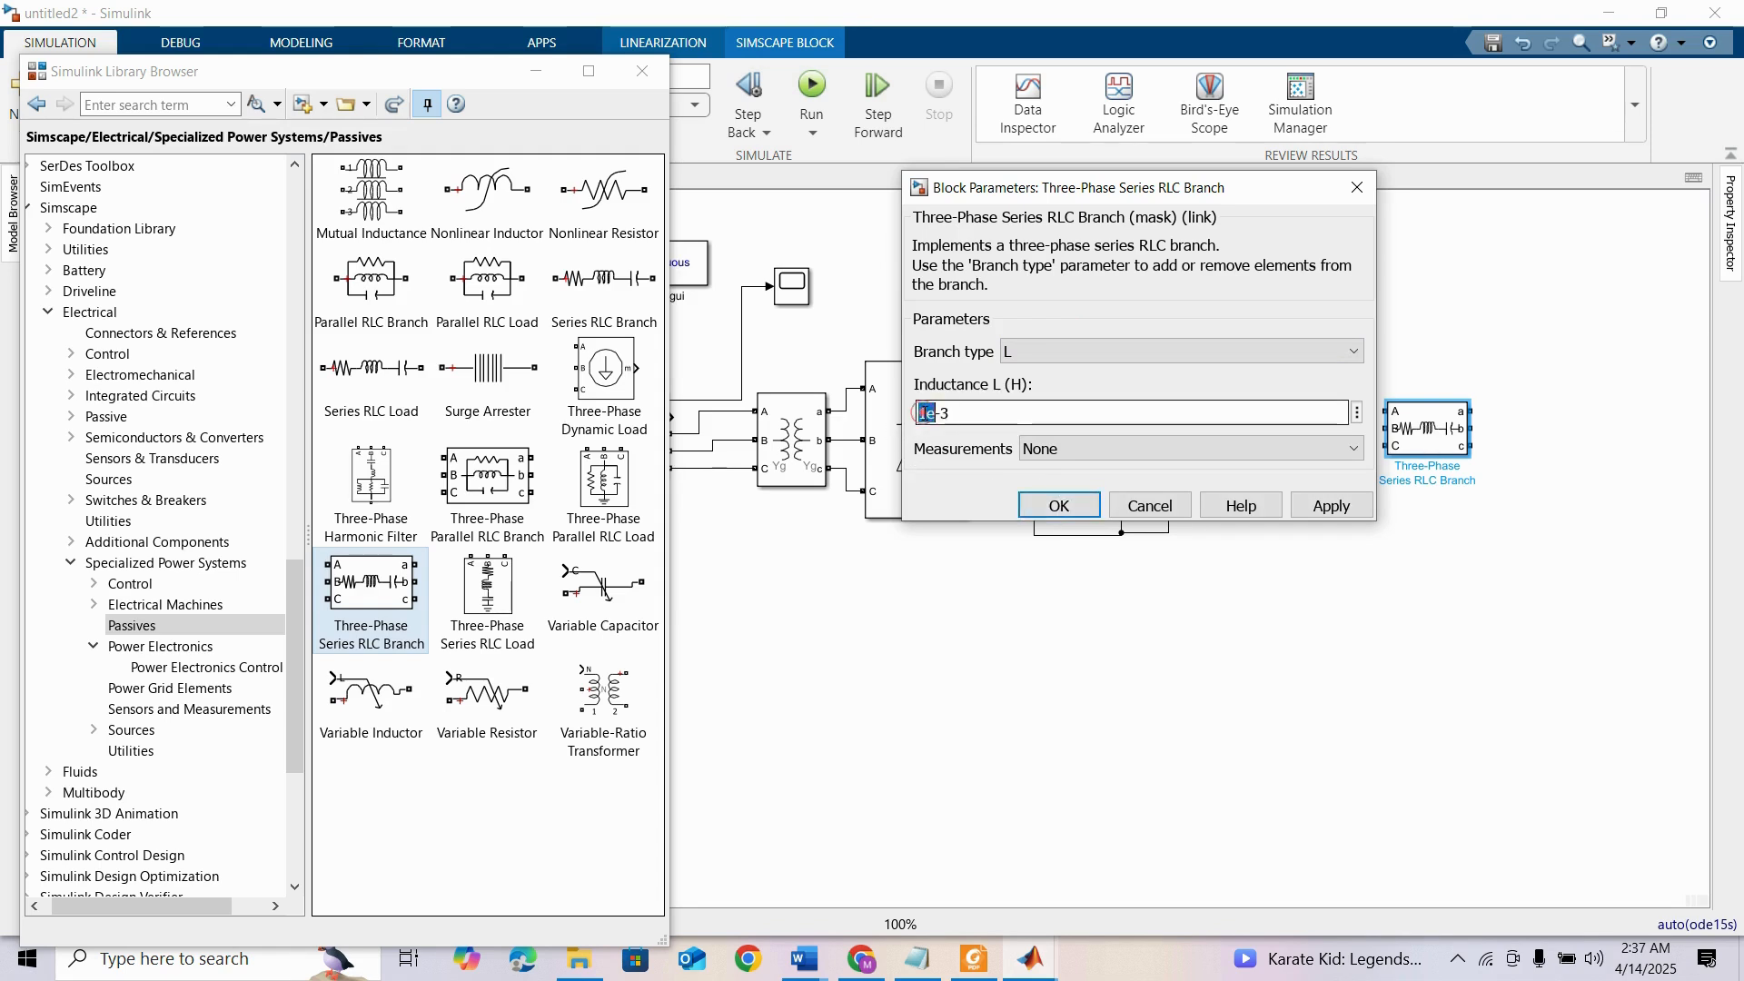
{"action": "left_click", "coordinate": [948, 413]}
{"action": "key", "text": "Return"}
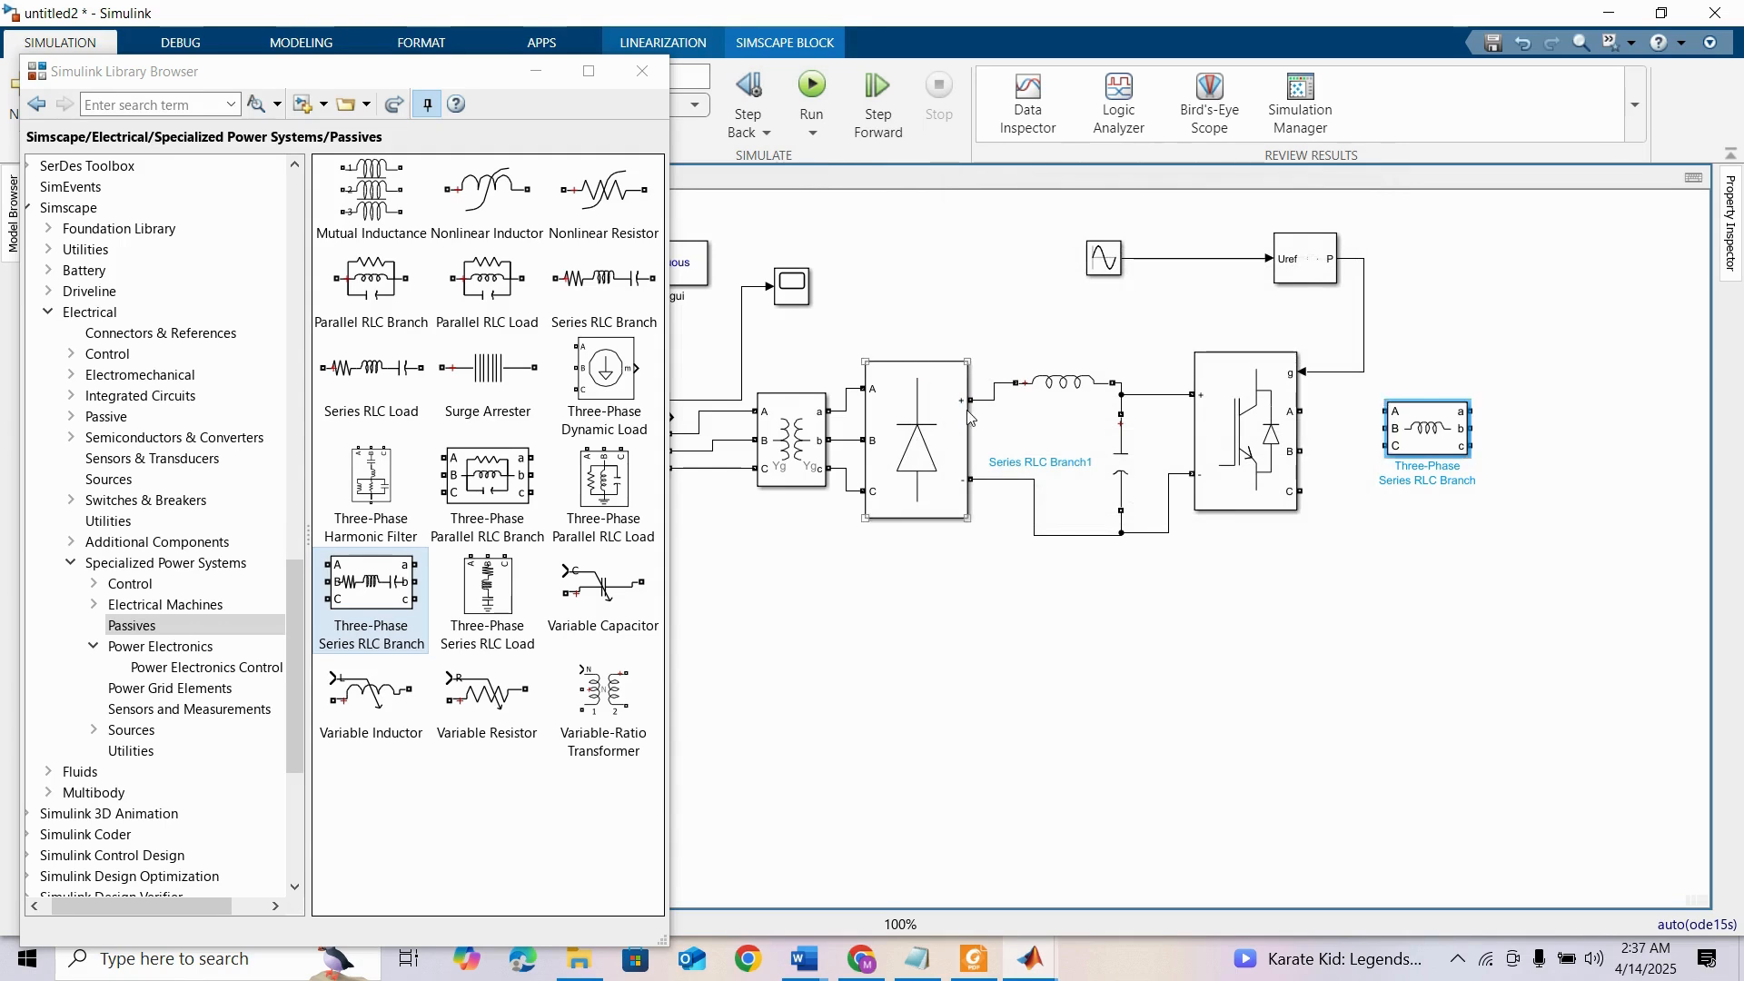
Set the three-phase branch's inductance to 2e-3 H and wire its A, B and C inputs to the IGBT bridge's outputs
{"action": "double_click", "coordinate": [1423, 433]}
{"action": "left_click", "coordinate": [920, 474]}
{"action": "type", "text": "21e-3"}
{"action": "double_click", "coordinate": [936, 473]}
{"action": "key", "text": "End"}
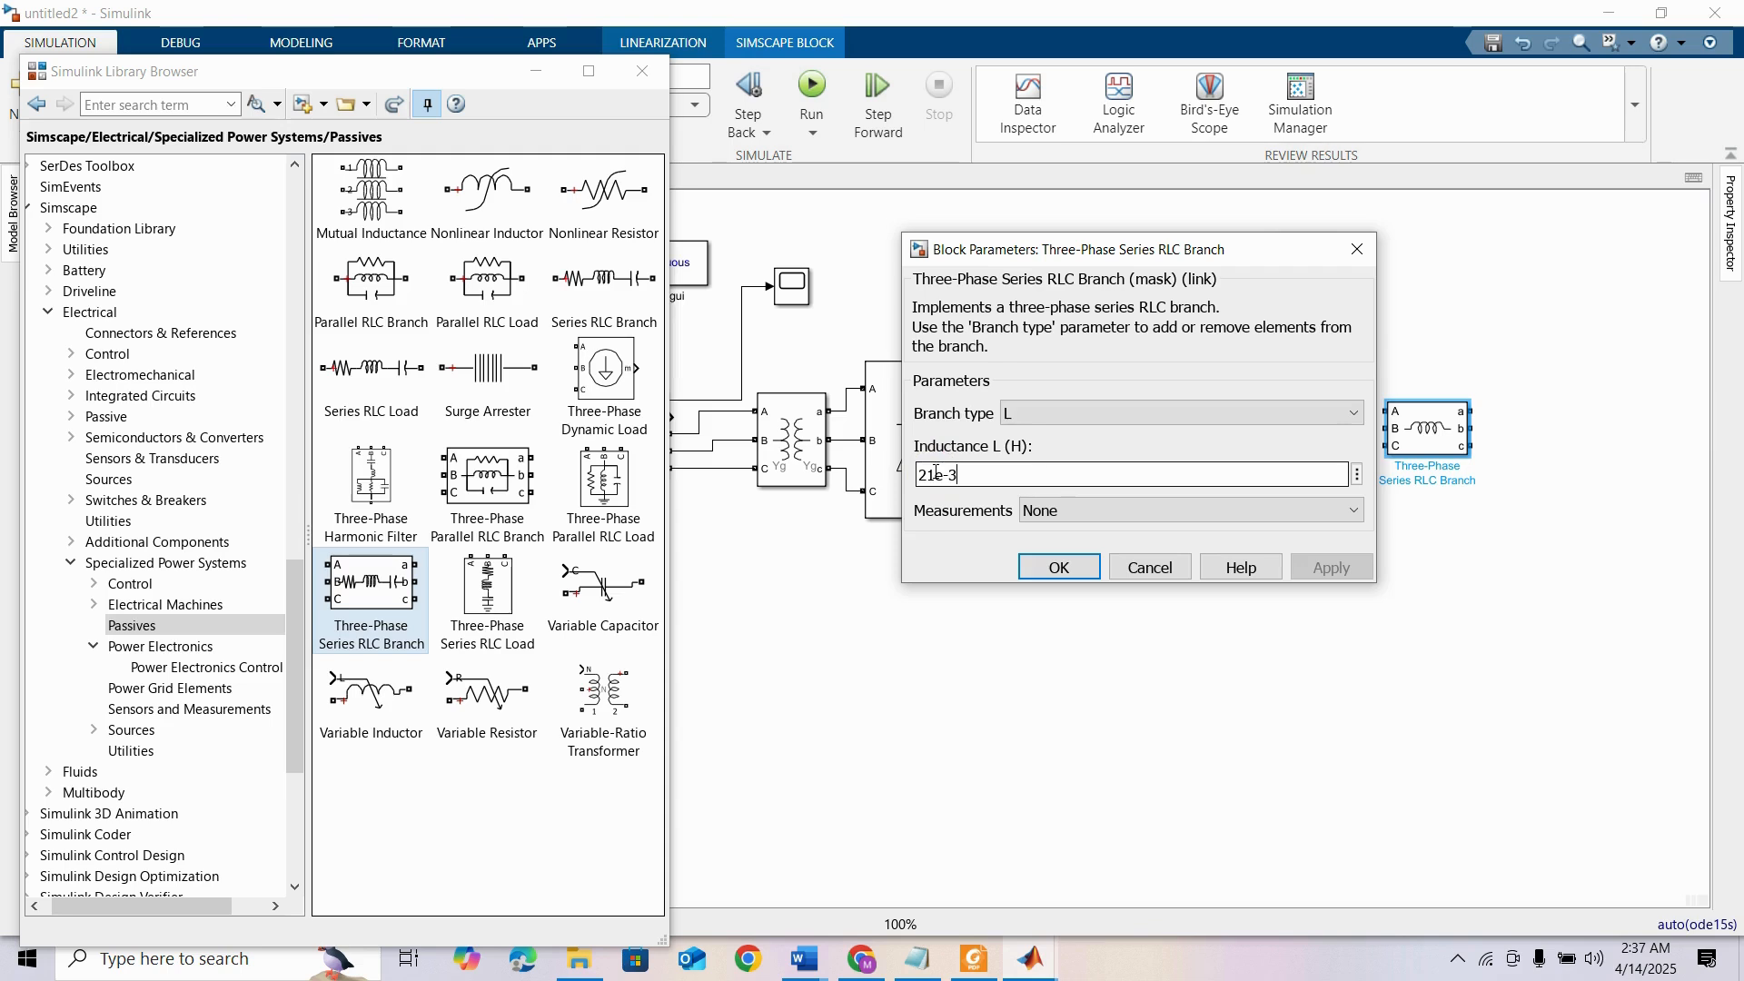
{"action": "left_click", "coordinate": [935, 474]}
{"action": "key", "text": "BackSpace"}
{"action": "left_click", "coordinate": [1057, 567]}
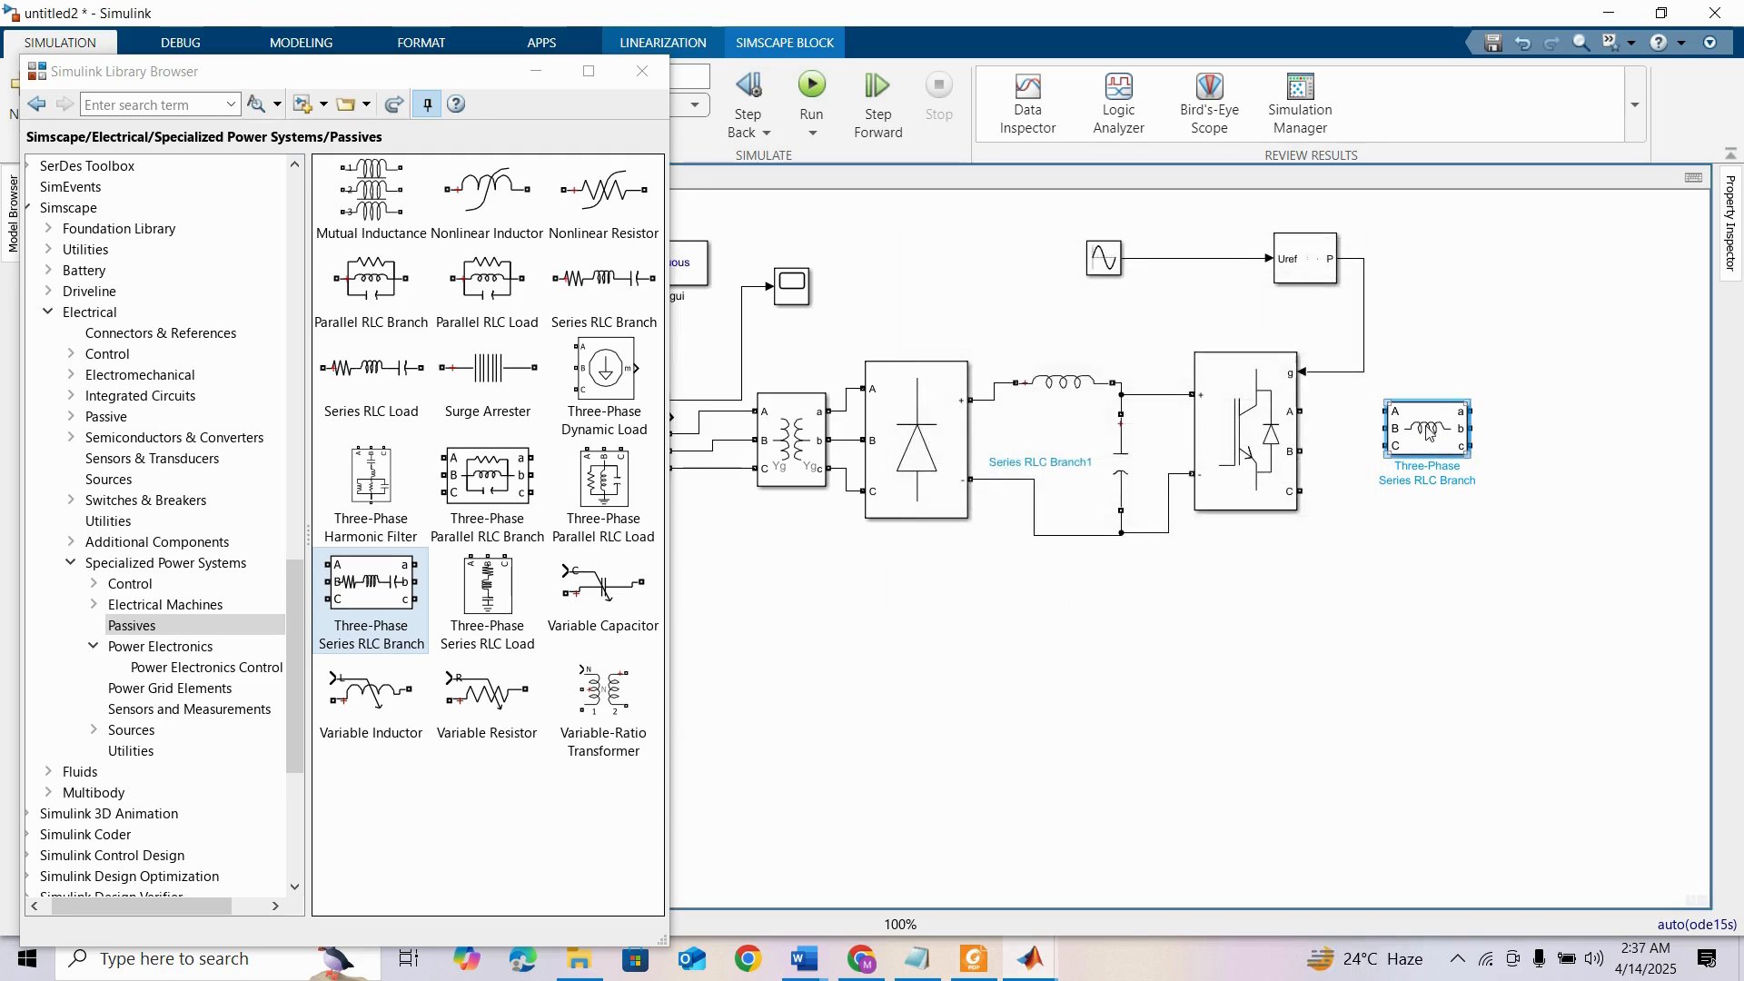
{"action": "left_click_drag", "start_coordinate": [1406, 426], "coordinate": [1352, 429]}
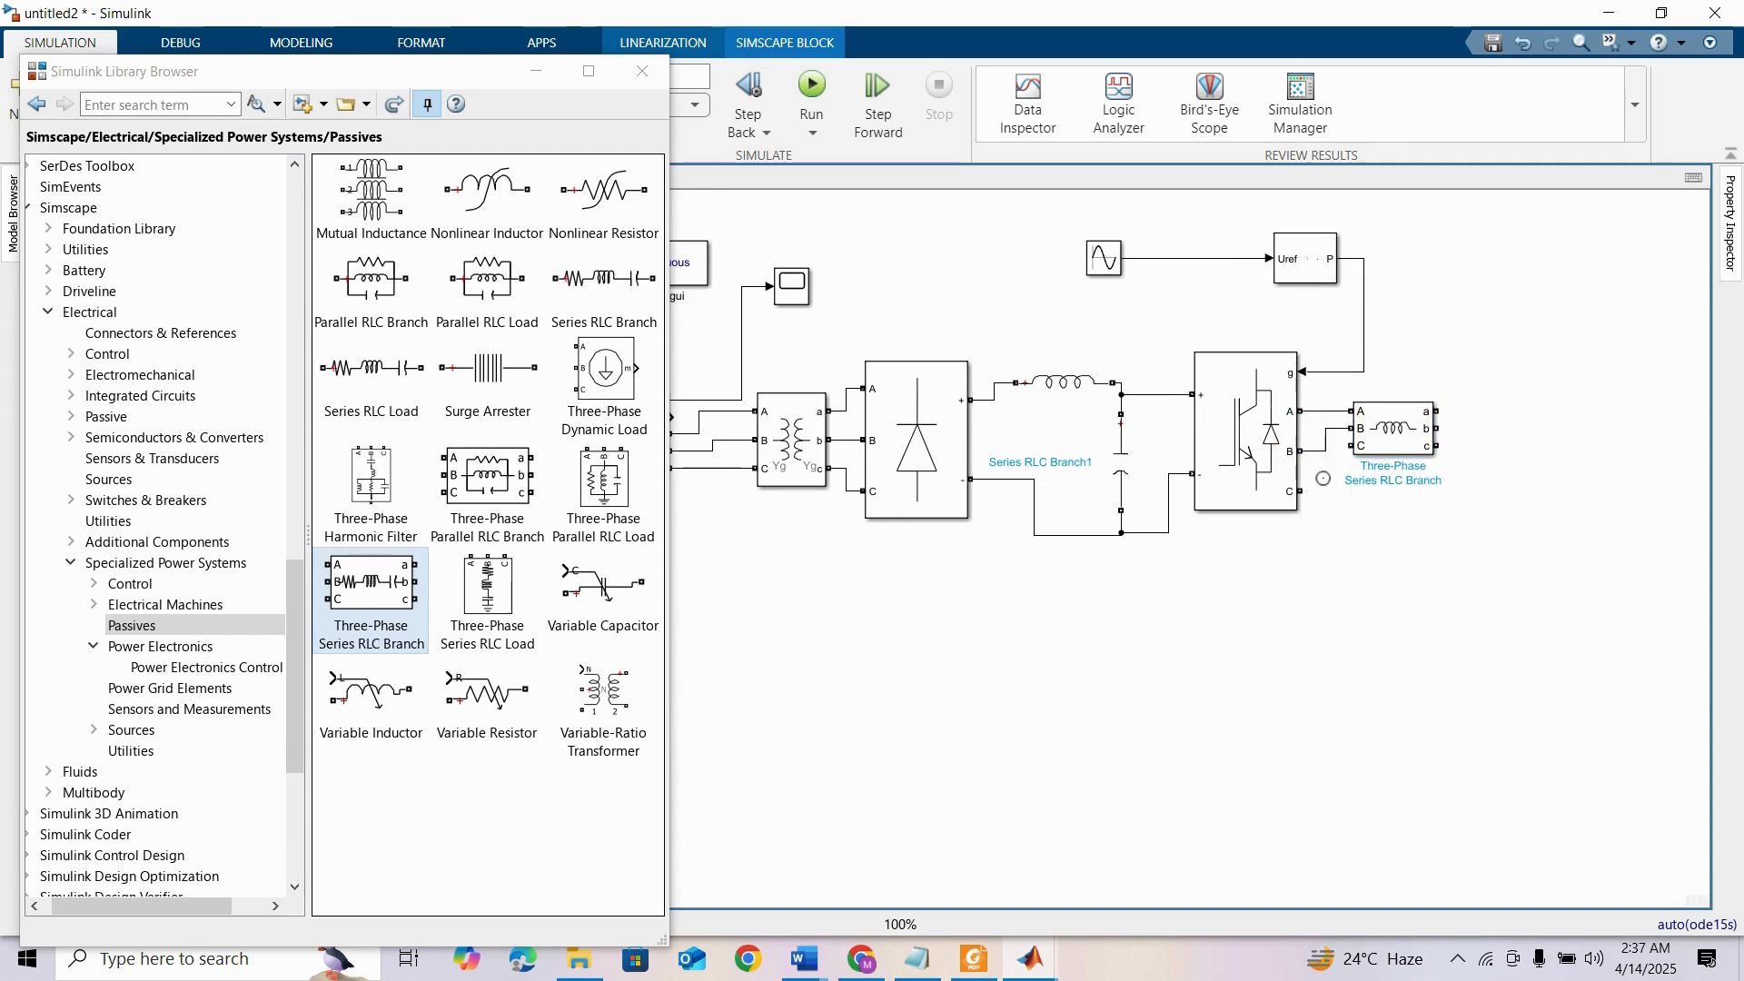
{"action": "left_click_drag", "start_coordinate": [1301, 488], "coordinate": [1353, 446]}
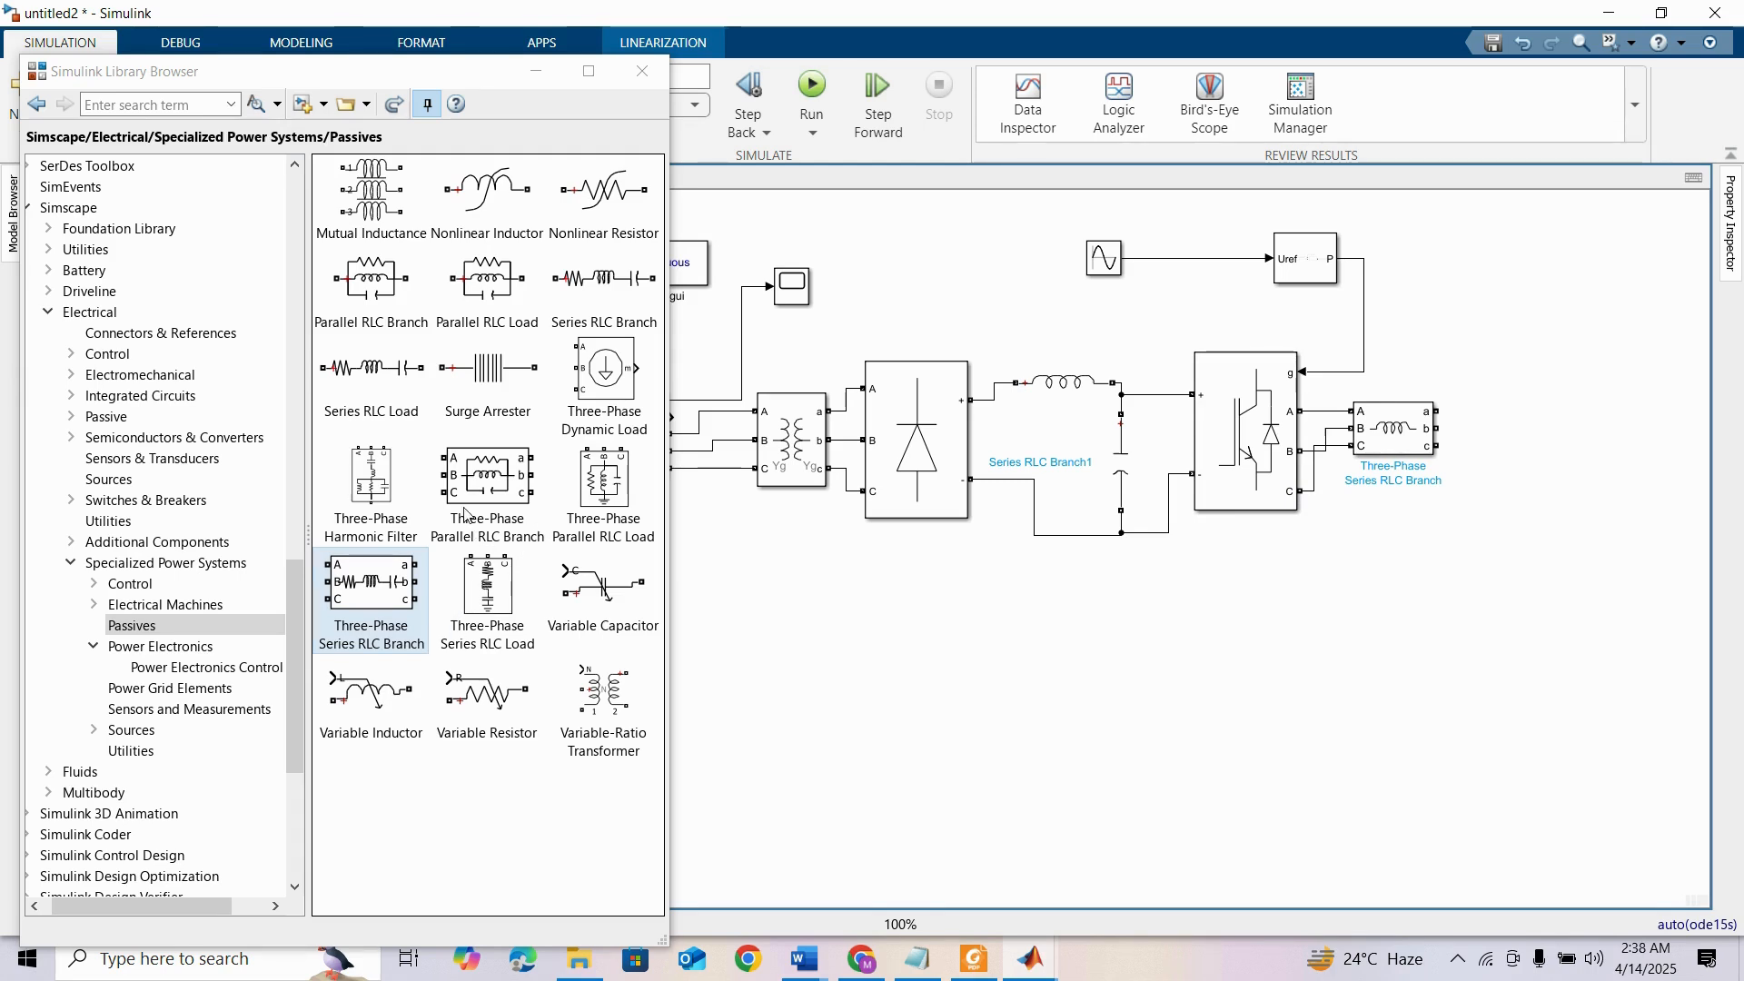
Add a Three-Phase Parallel RLC Load below the inductive branch and place a copy of it alongside
{"action": "left_click_drag", "start_coordinate": [603, 480], "coordinate": [1489, 572]}
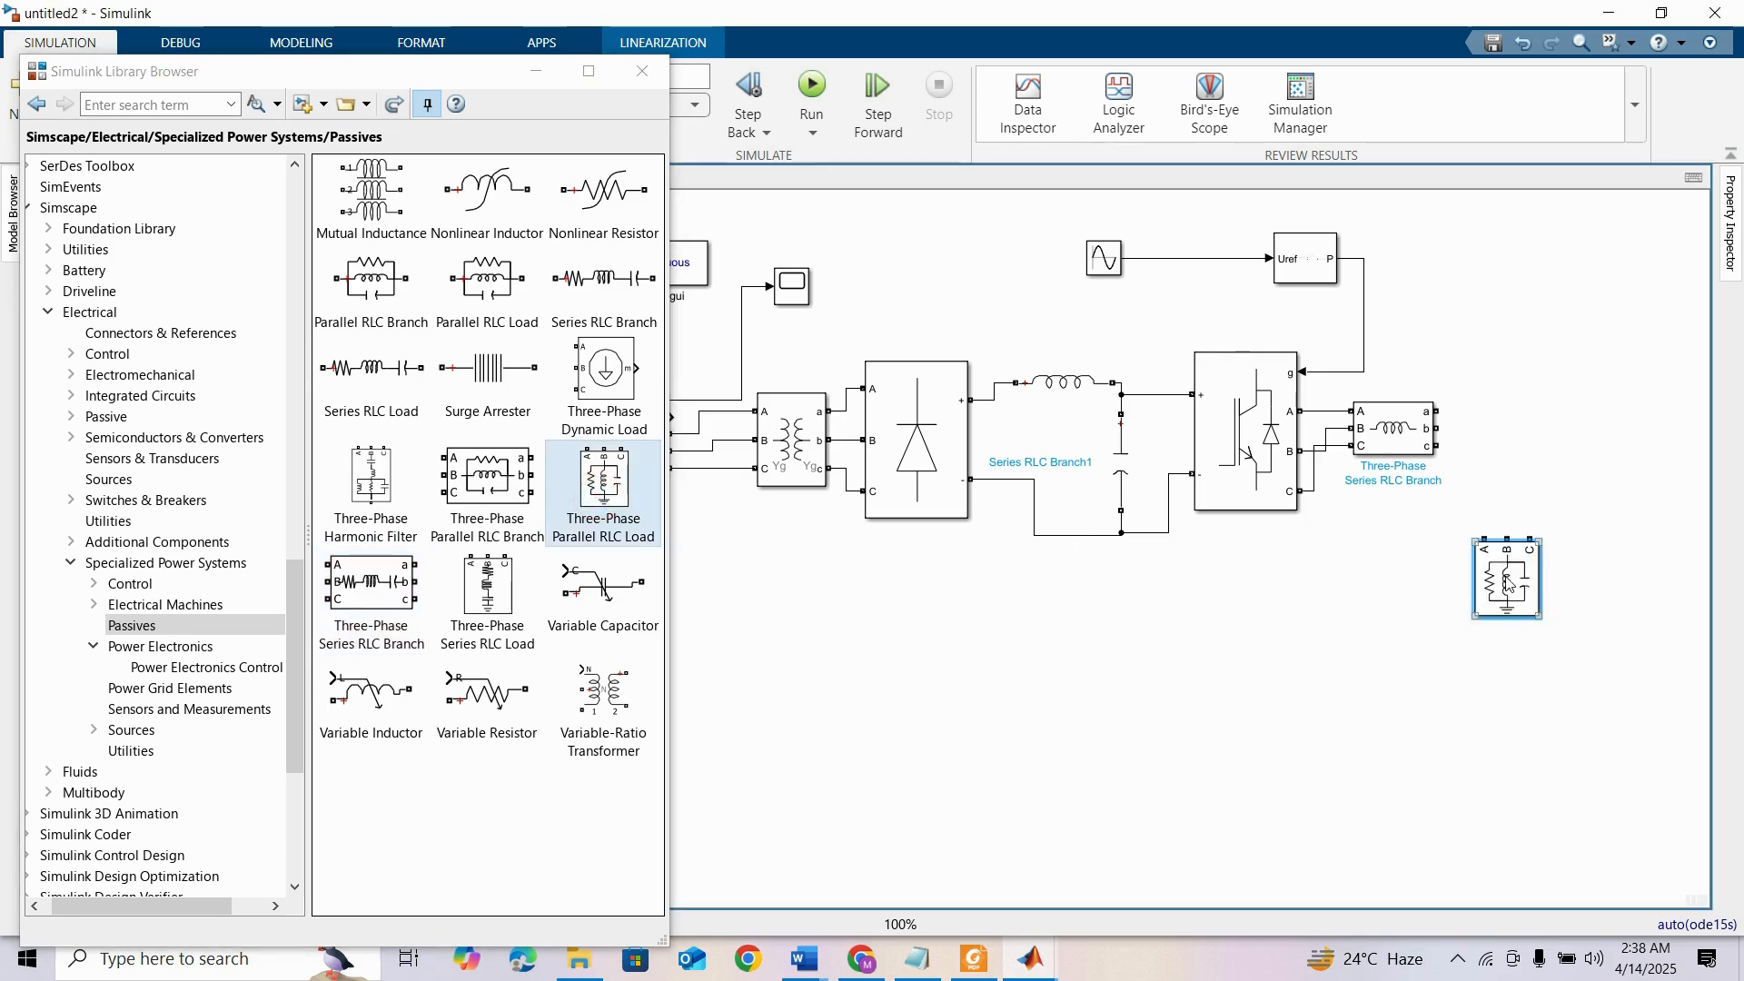
{"action": "left_click_drag", "start_coordinate": [1488, 572], "coordinate": [1646, 552]}
{"action": "left_click_drag", "start_coordinate": [1476, 573], "coordinate": [1483, 563]}
Set the first load's nominal voltage to 380 Vrms, active power to 0, inductive power to 0 and capacitive power to 3e2 var
{"action": "double_click", "coordinate": [1482, 563]}
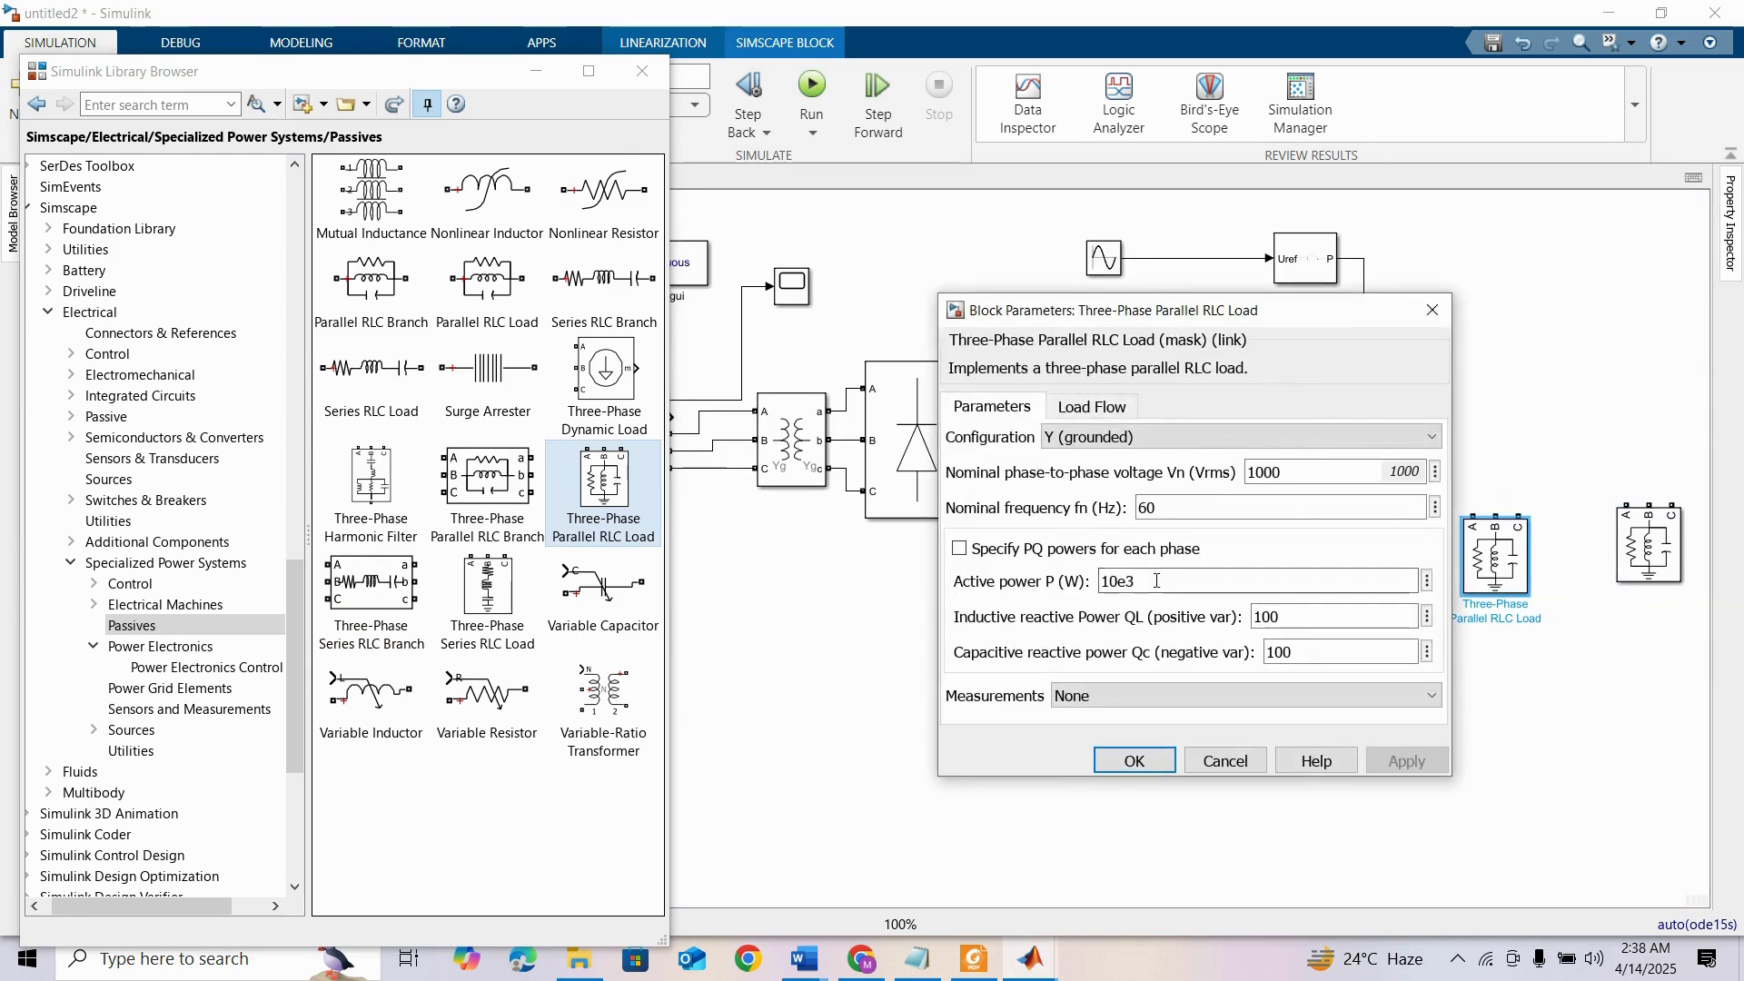
{"action": "double_click", "coordinate": [1296, 476]}
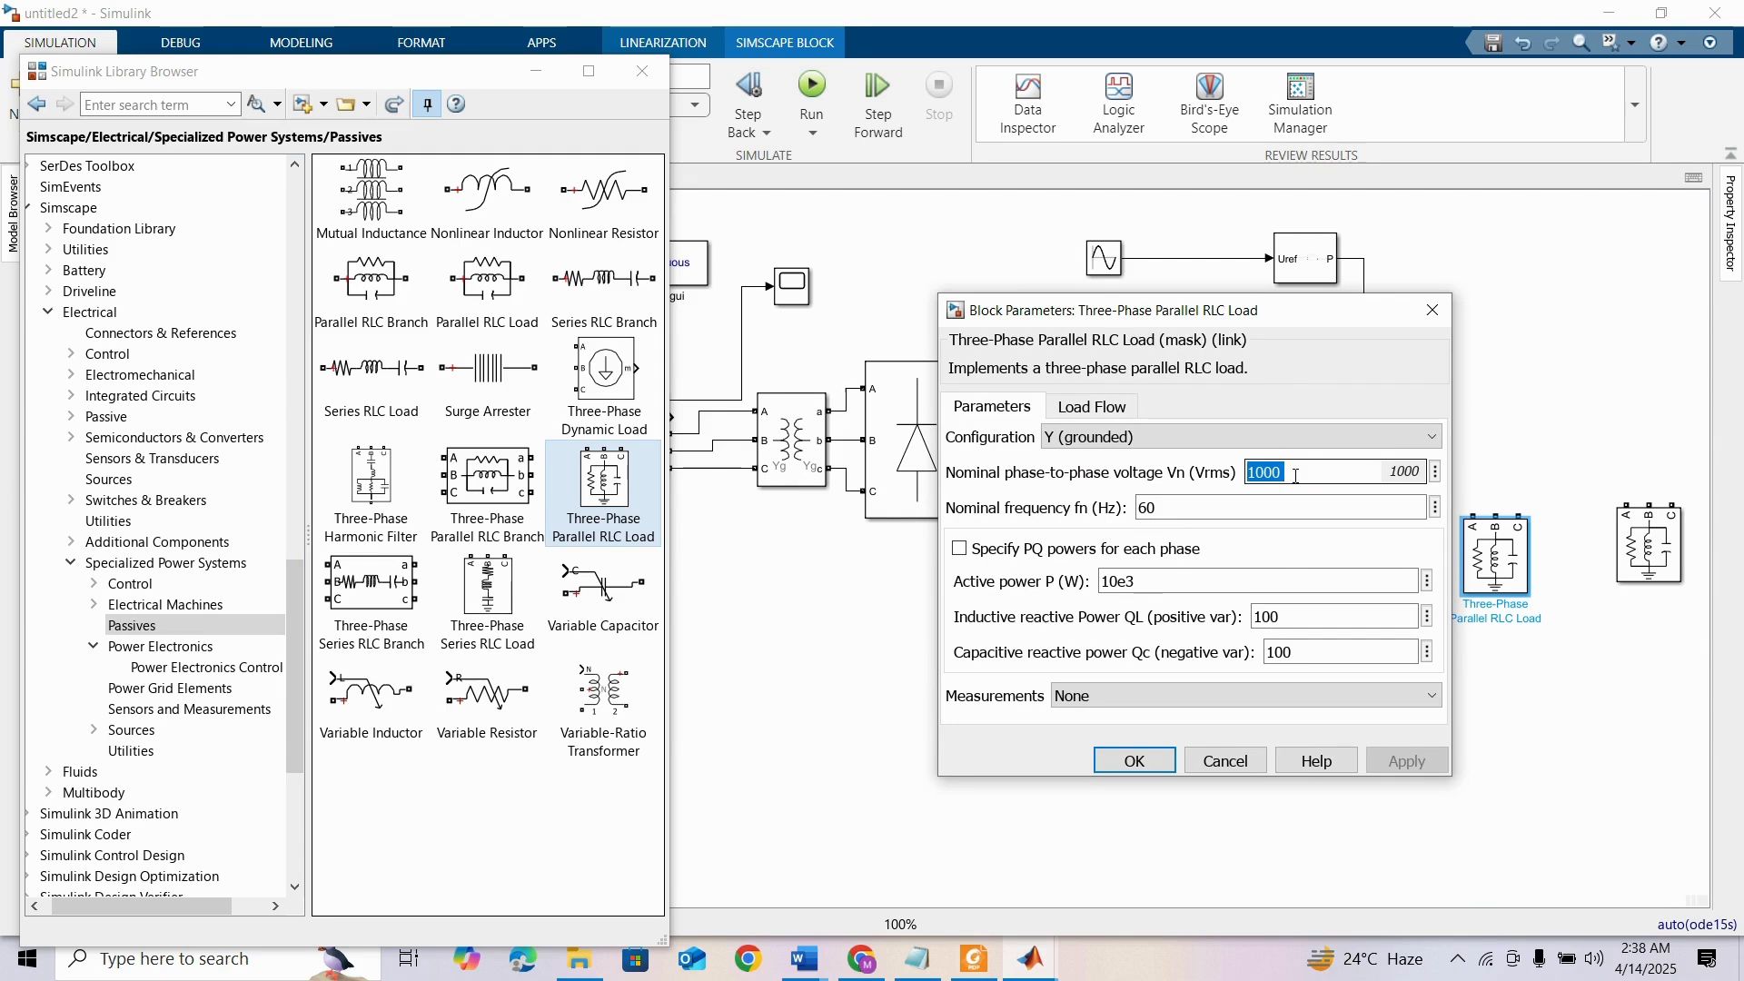
{"action": "type", "text": "380"}
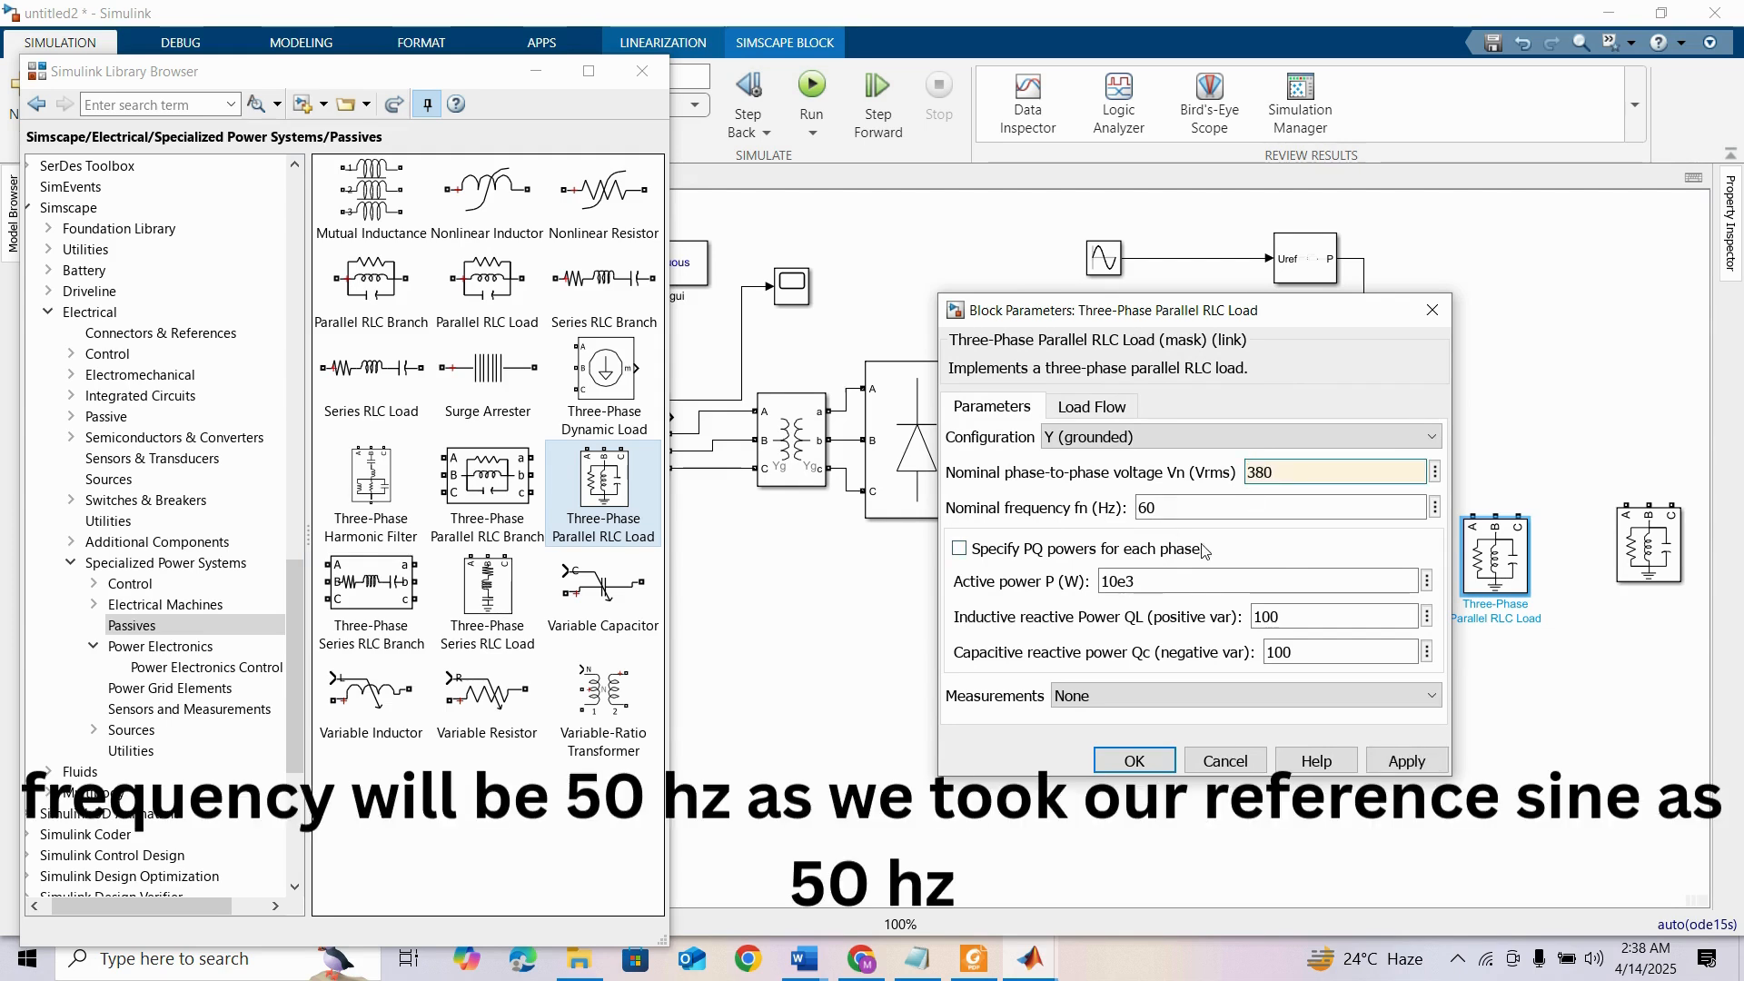
{"action": "left_click", "coordinate": [1155, 585]}
{"action": "double_click", "coordinate": [1156, 586]}
{"action": "type", "text": "0"}
{"action": "double_click", "coordinate": [1329, 620]}
{"action": "type", "text": "0"}
{"action": "left_click", "coordinate": [1322, 653]}
{"action": "double_click", "coordinate": [1322, 653]}
{"action": "type", "text": "3e3"}
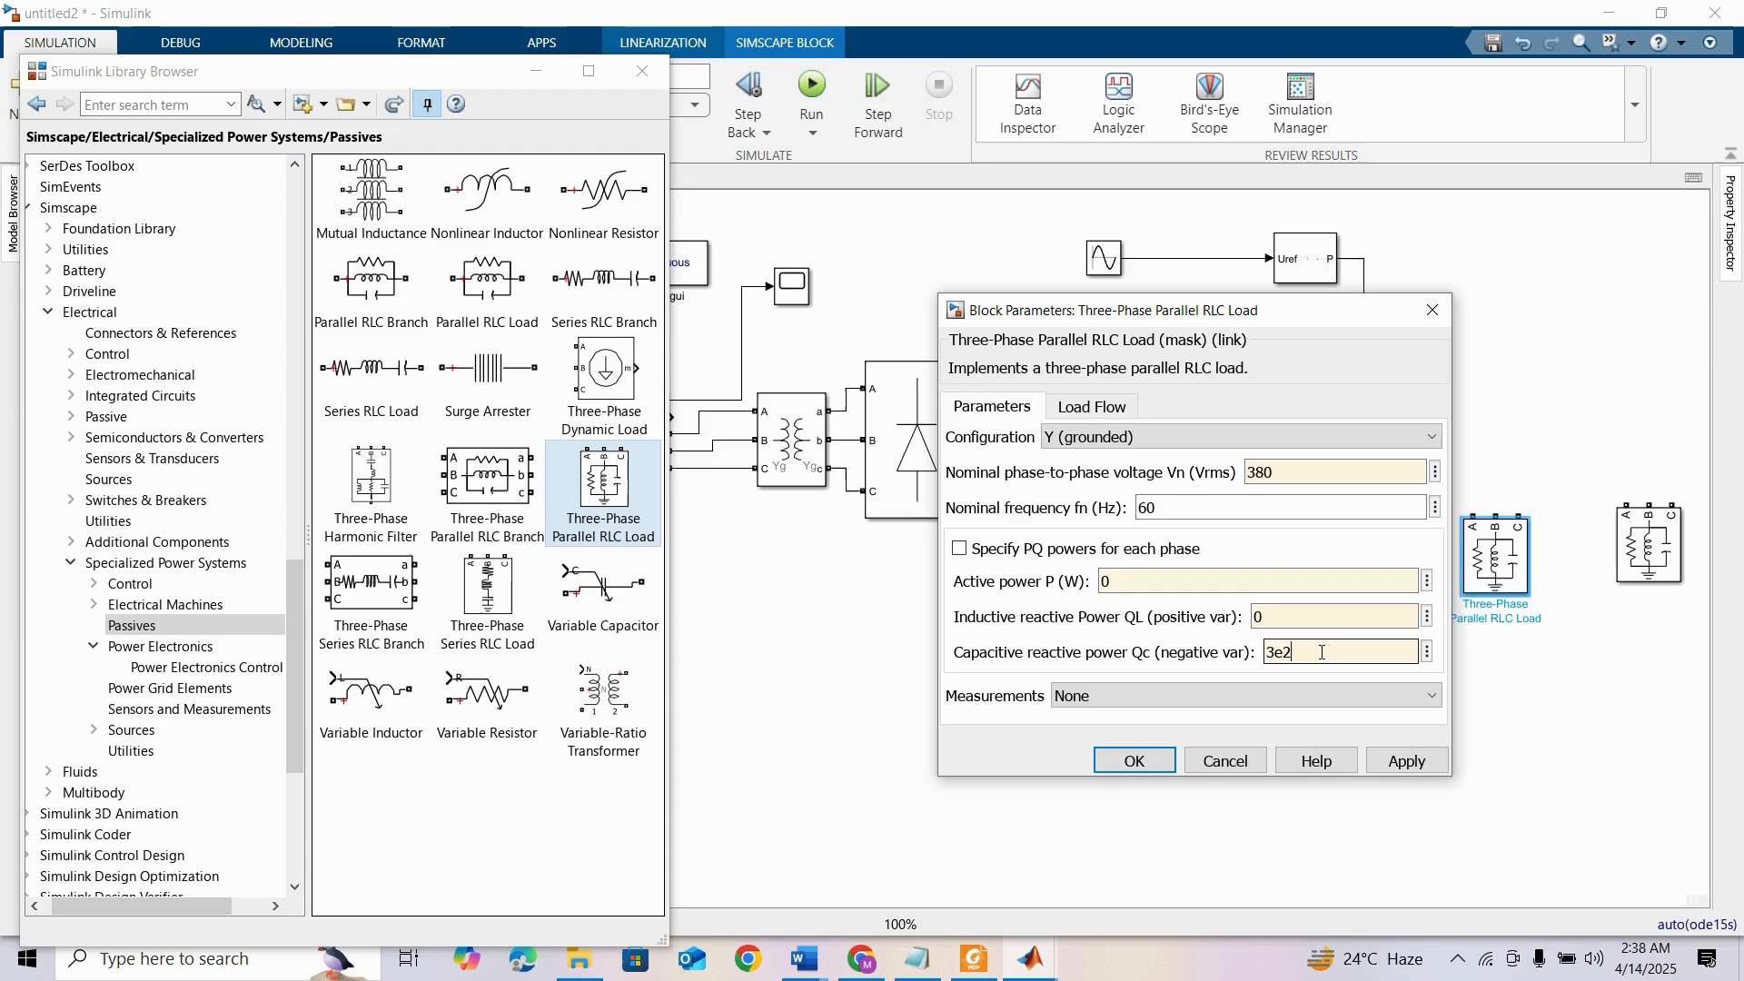
{"action": "left_click", "coordinate": [1139, 761]}
Set the copied load's nominal voltage to 380 Vrms, active power to 50e3 W, and inductive and capacitive reactive powers to 0
{"action": "double_click", "coordinate": [1661, 553]}
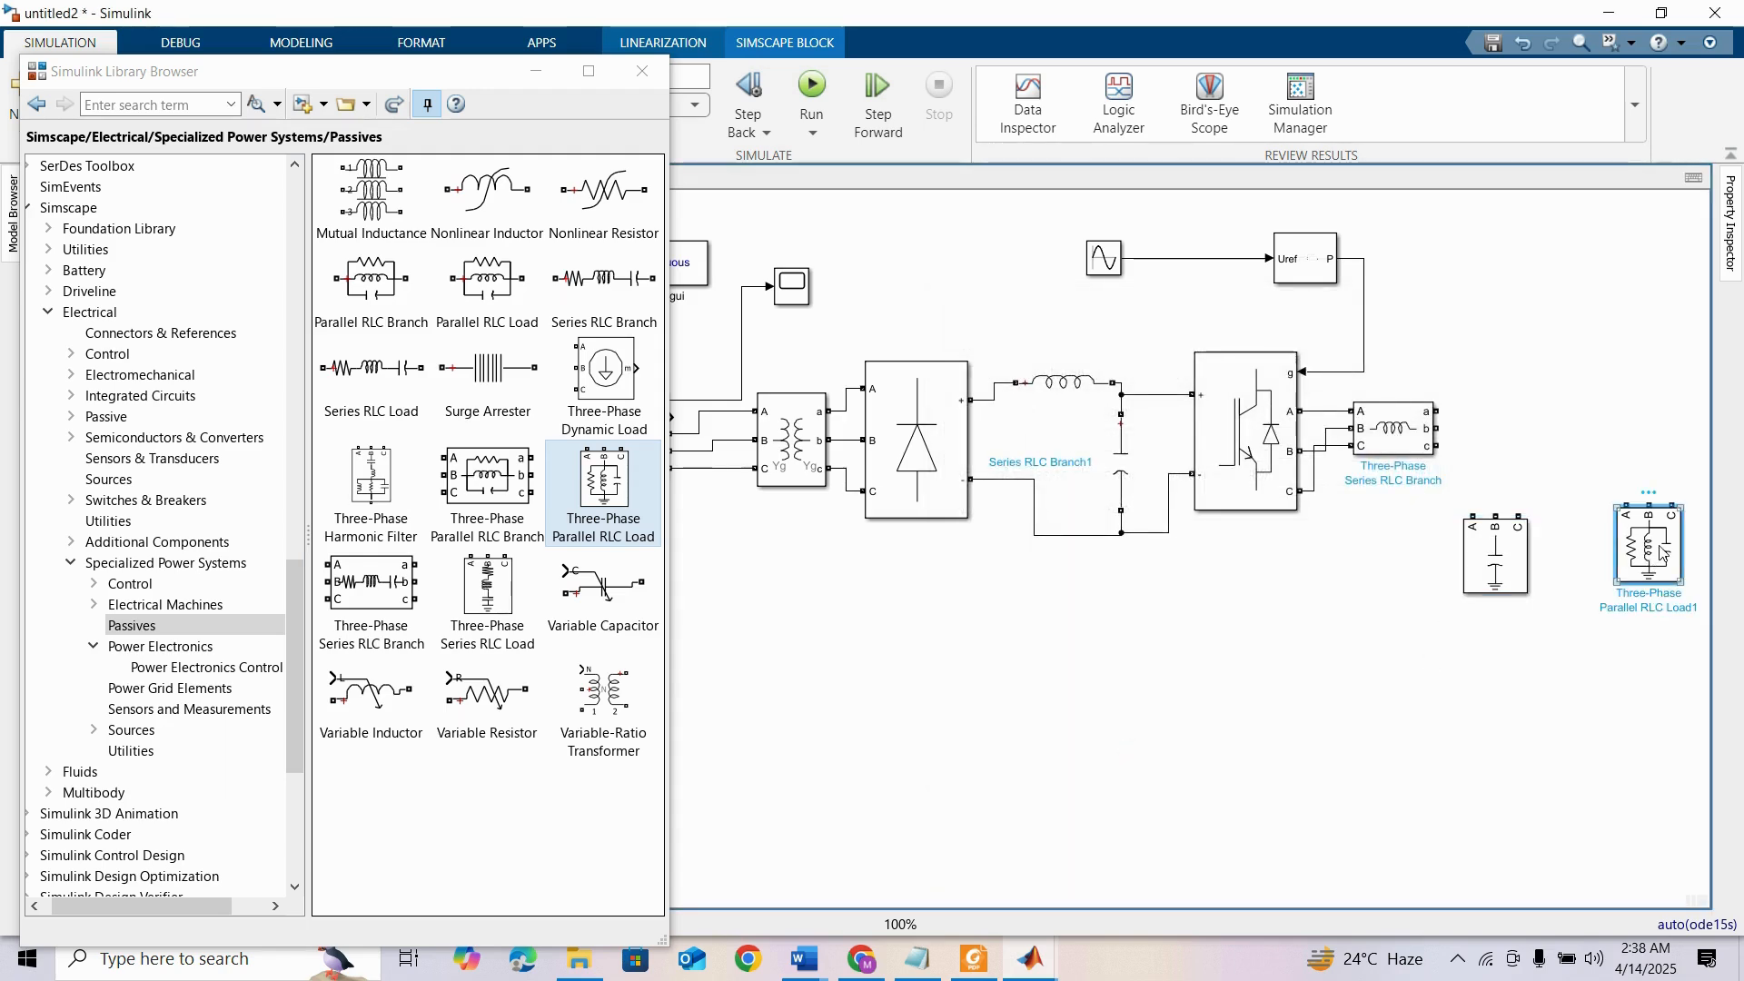
{"action": "double_click", "coordinate": [1454, 465]}
{"action": "type", "text": "380"}
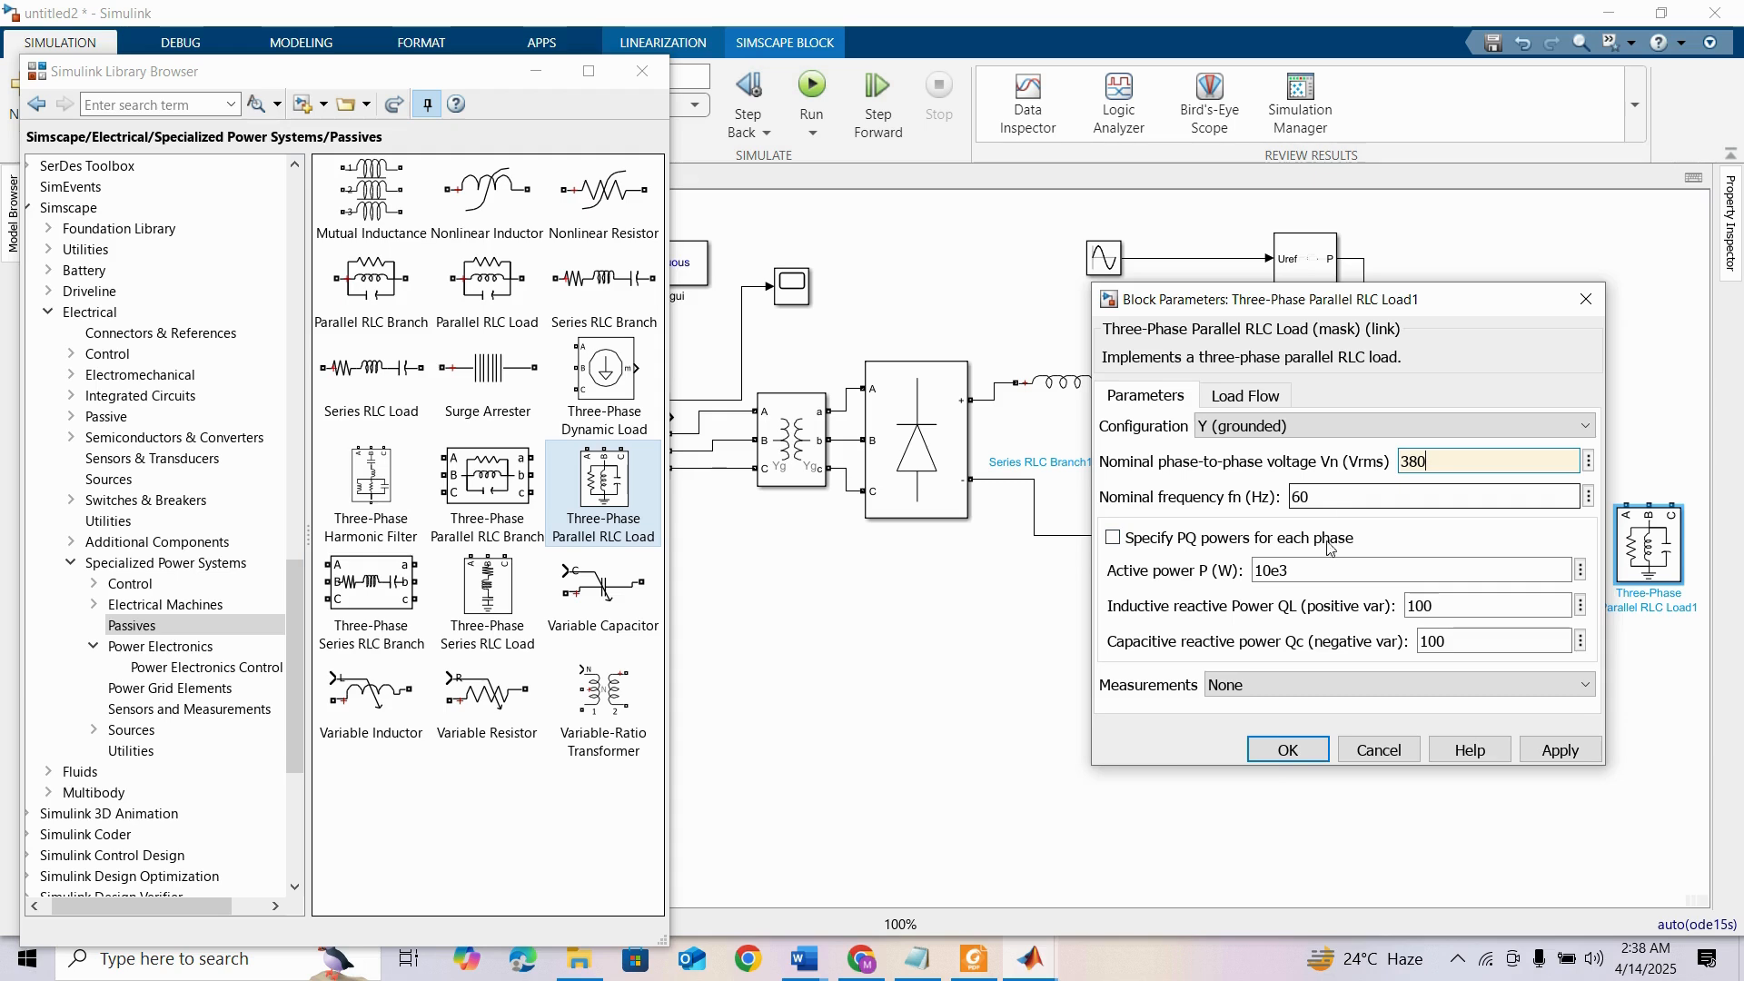
{"action": "double_click", "coordinate": [1310, 569]}
{"action": "type", "text": "50e"}
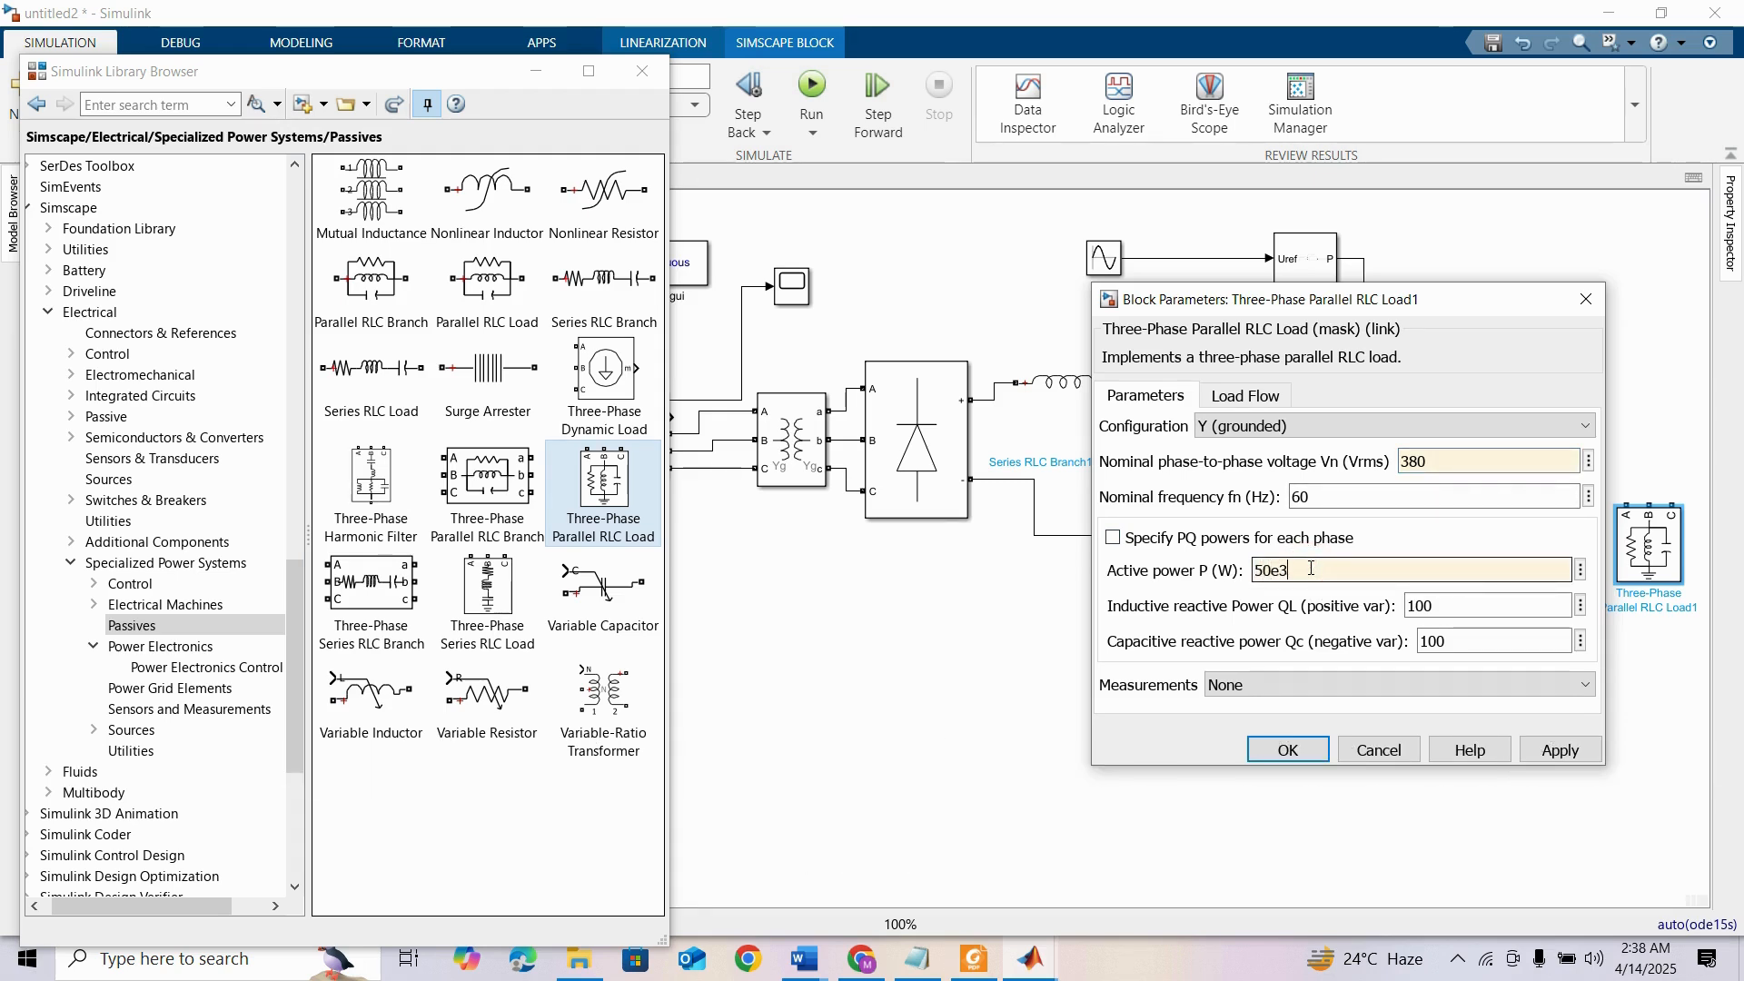
{"action": "double_click", "coordinate": [1465, 603]}
{"action": "type", "text": "0"}
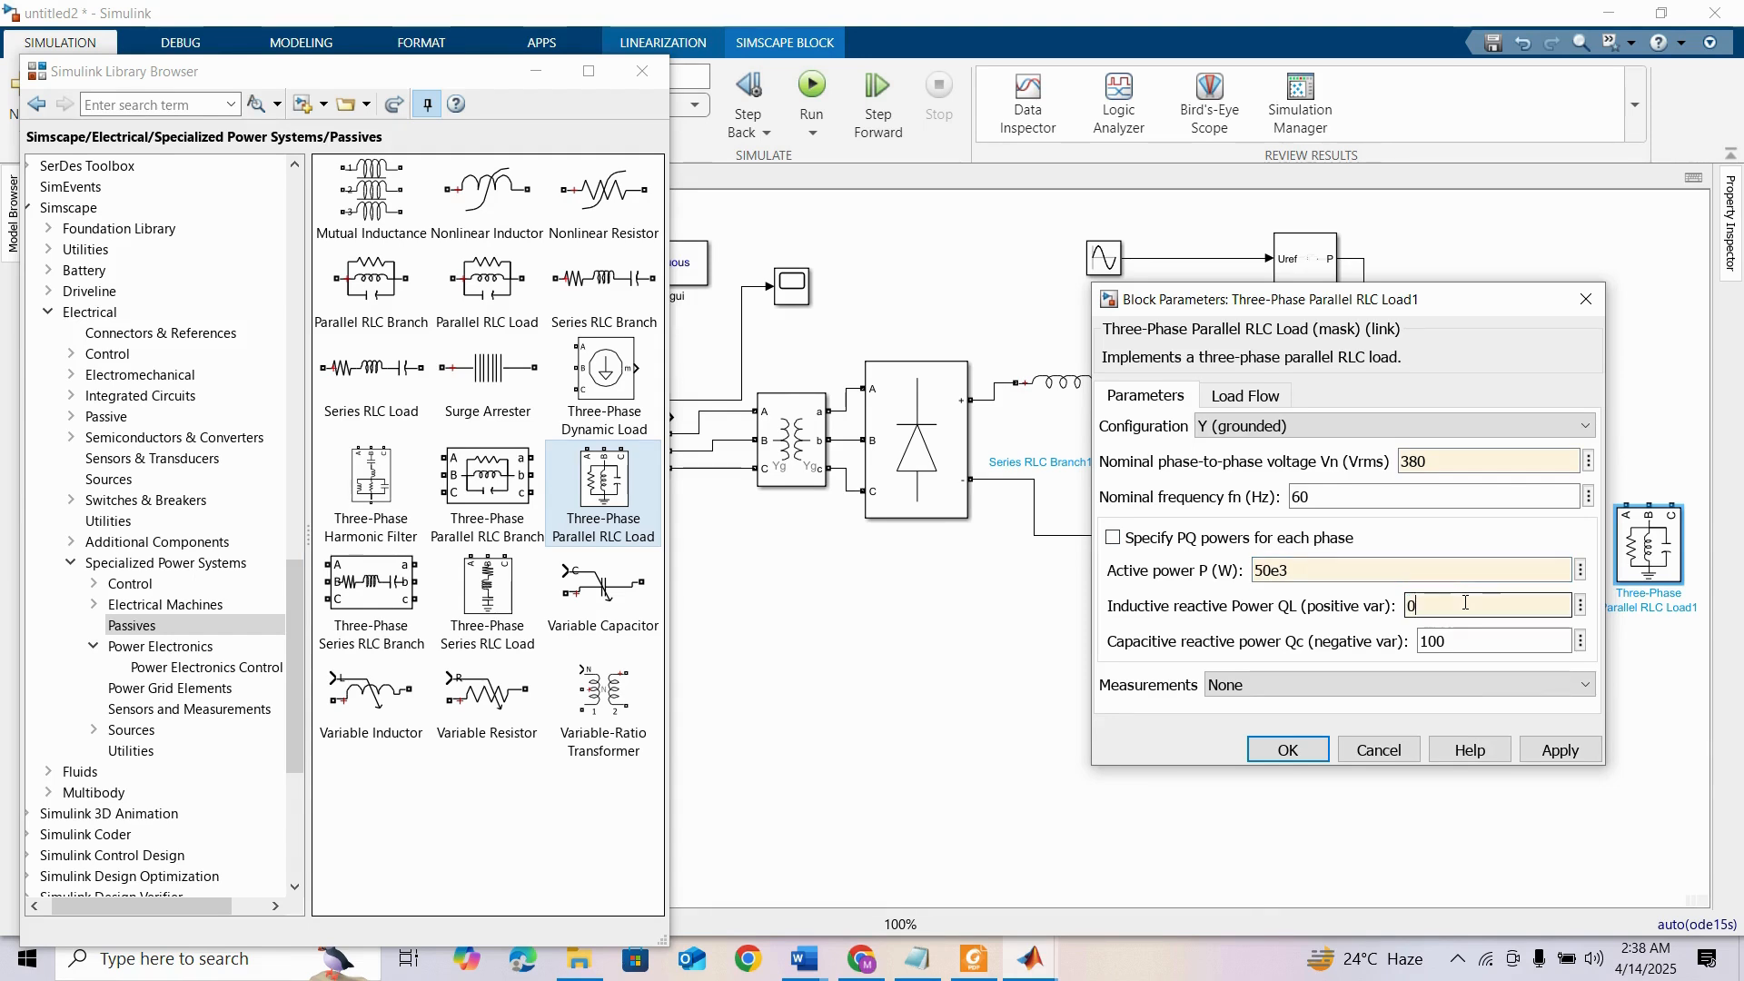
{"action": "double_click", "coordinate": [1467, 642]}
{"action": "type", "text": "0"}
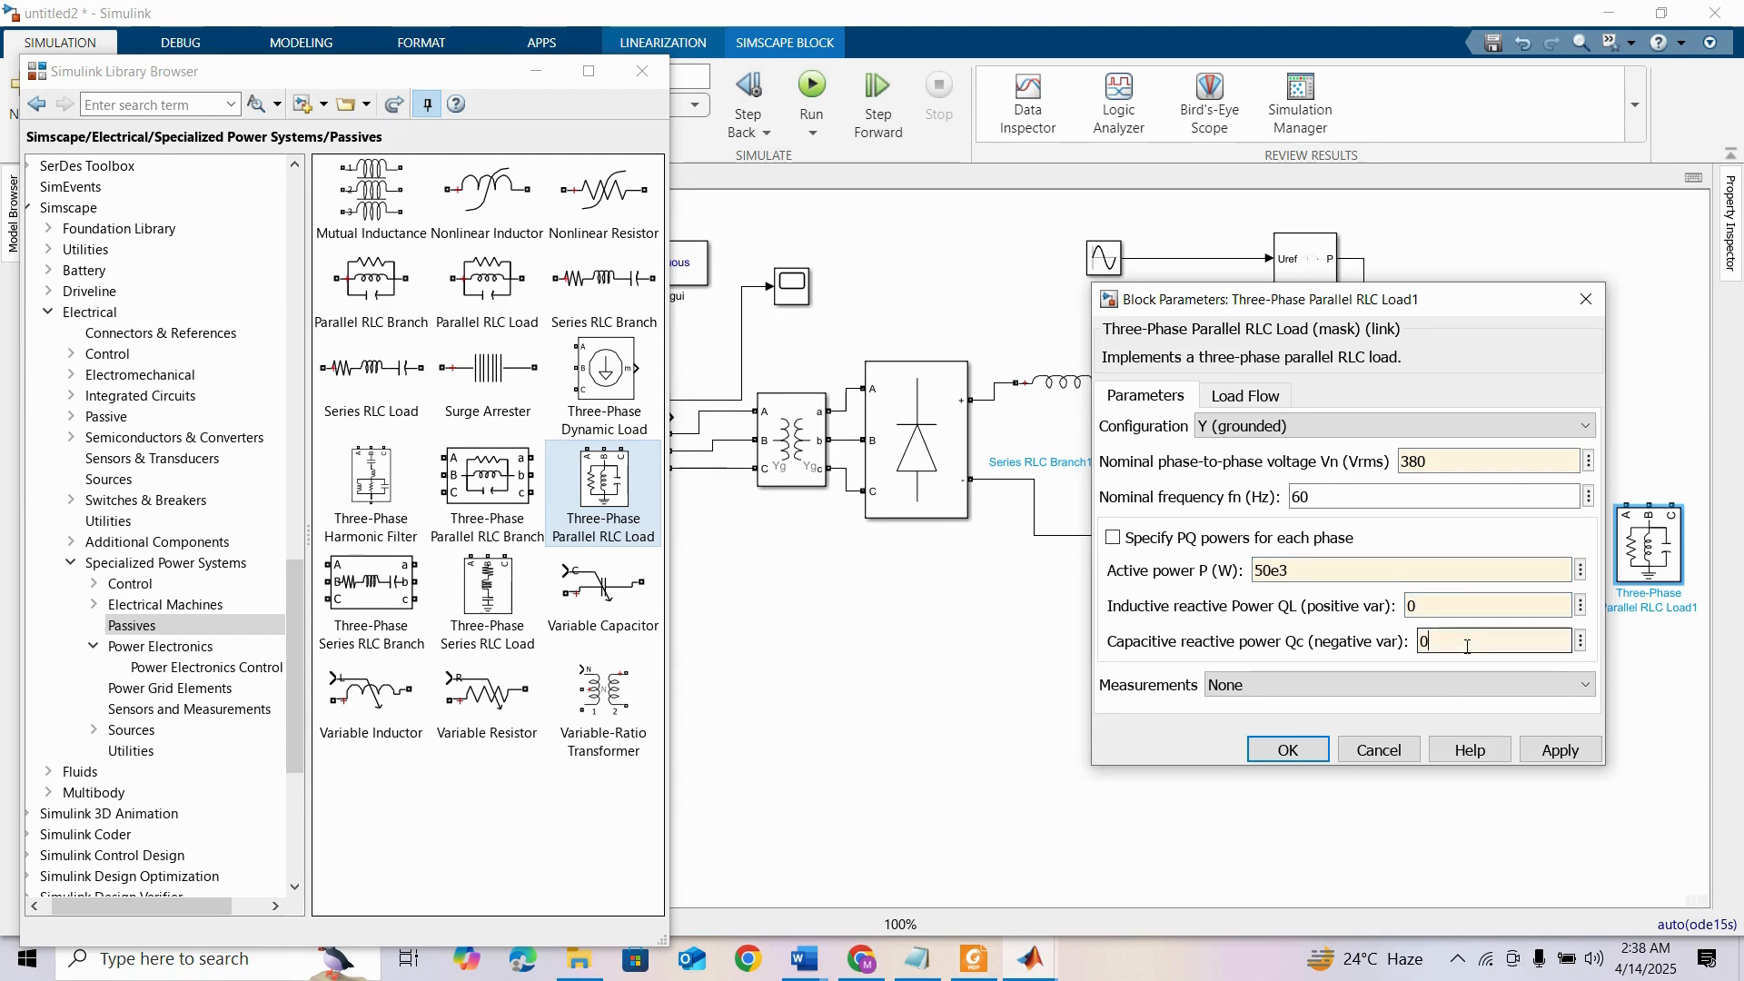
{"action": "left_click", "coordinate": [1286, 750]}
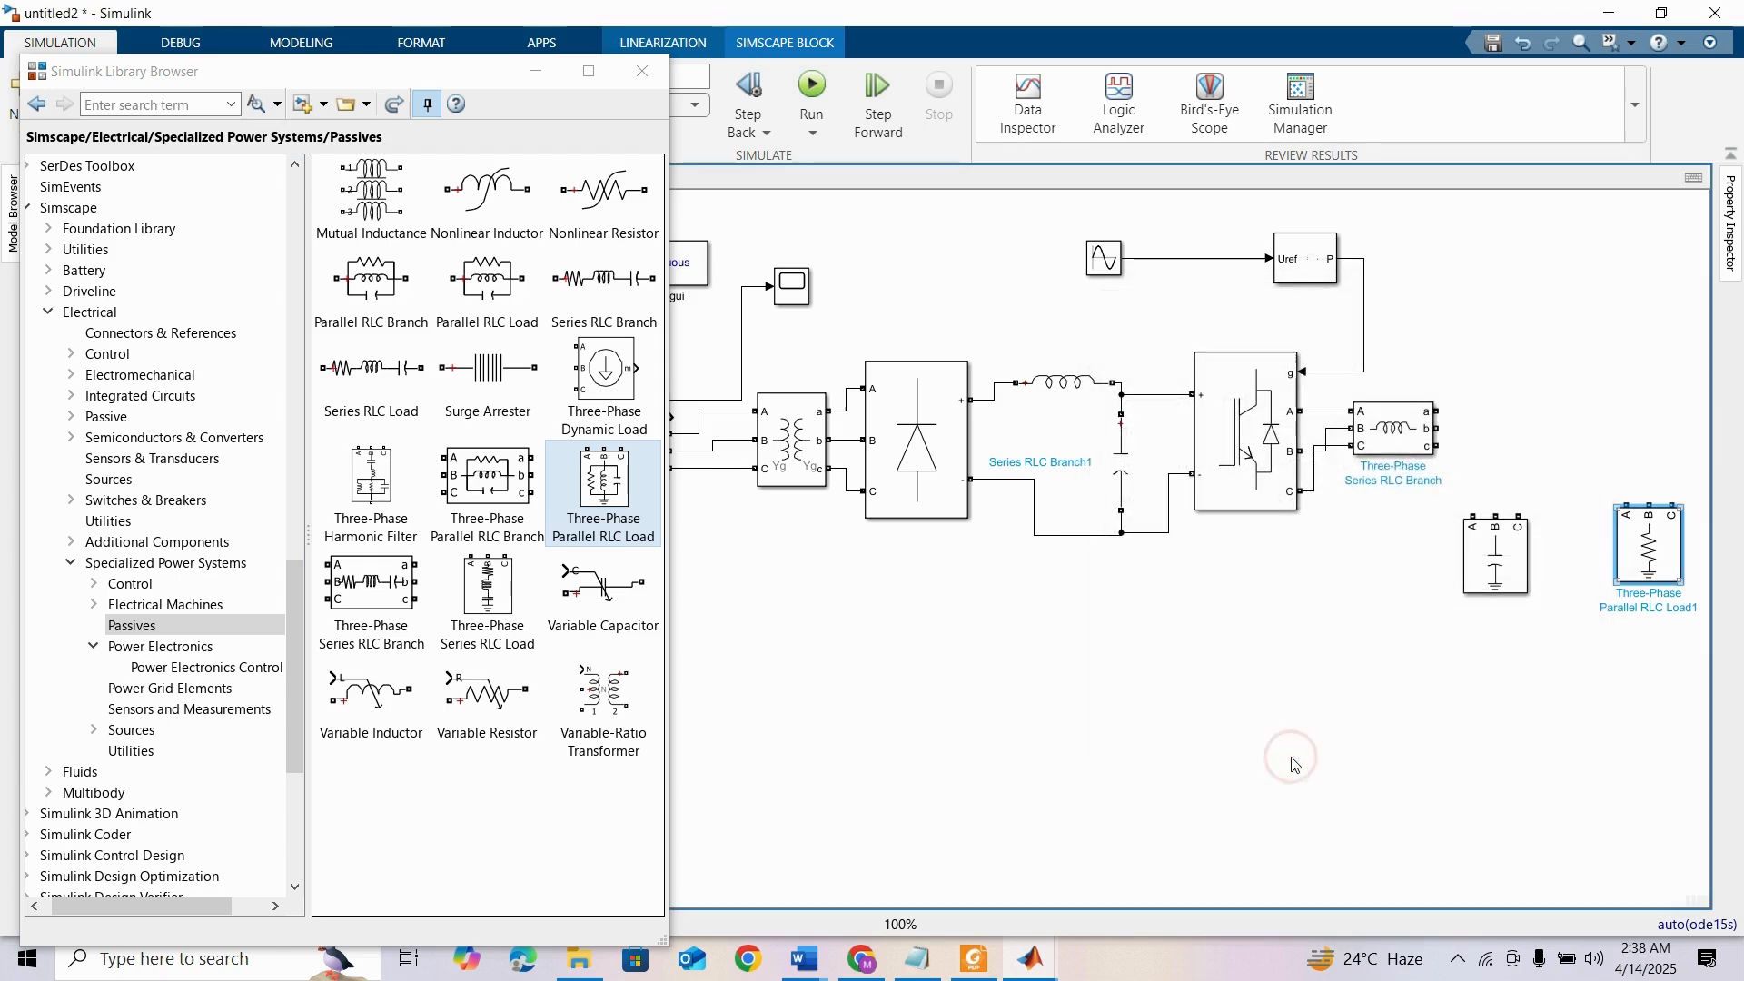
Copy the Three-Phase V-I Measurement block to after the inductive branch and wire the branch's a, b, c outputs to it
{"action": "left_click", "coordinate": [642, 71]}
{"action": "left_click_drag", "start_coordinate": [633, 449], "coordinate": [1575, 422]}
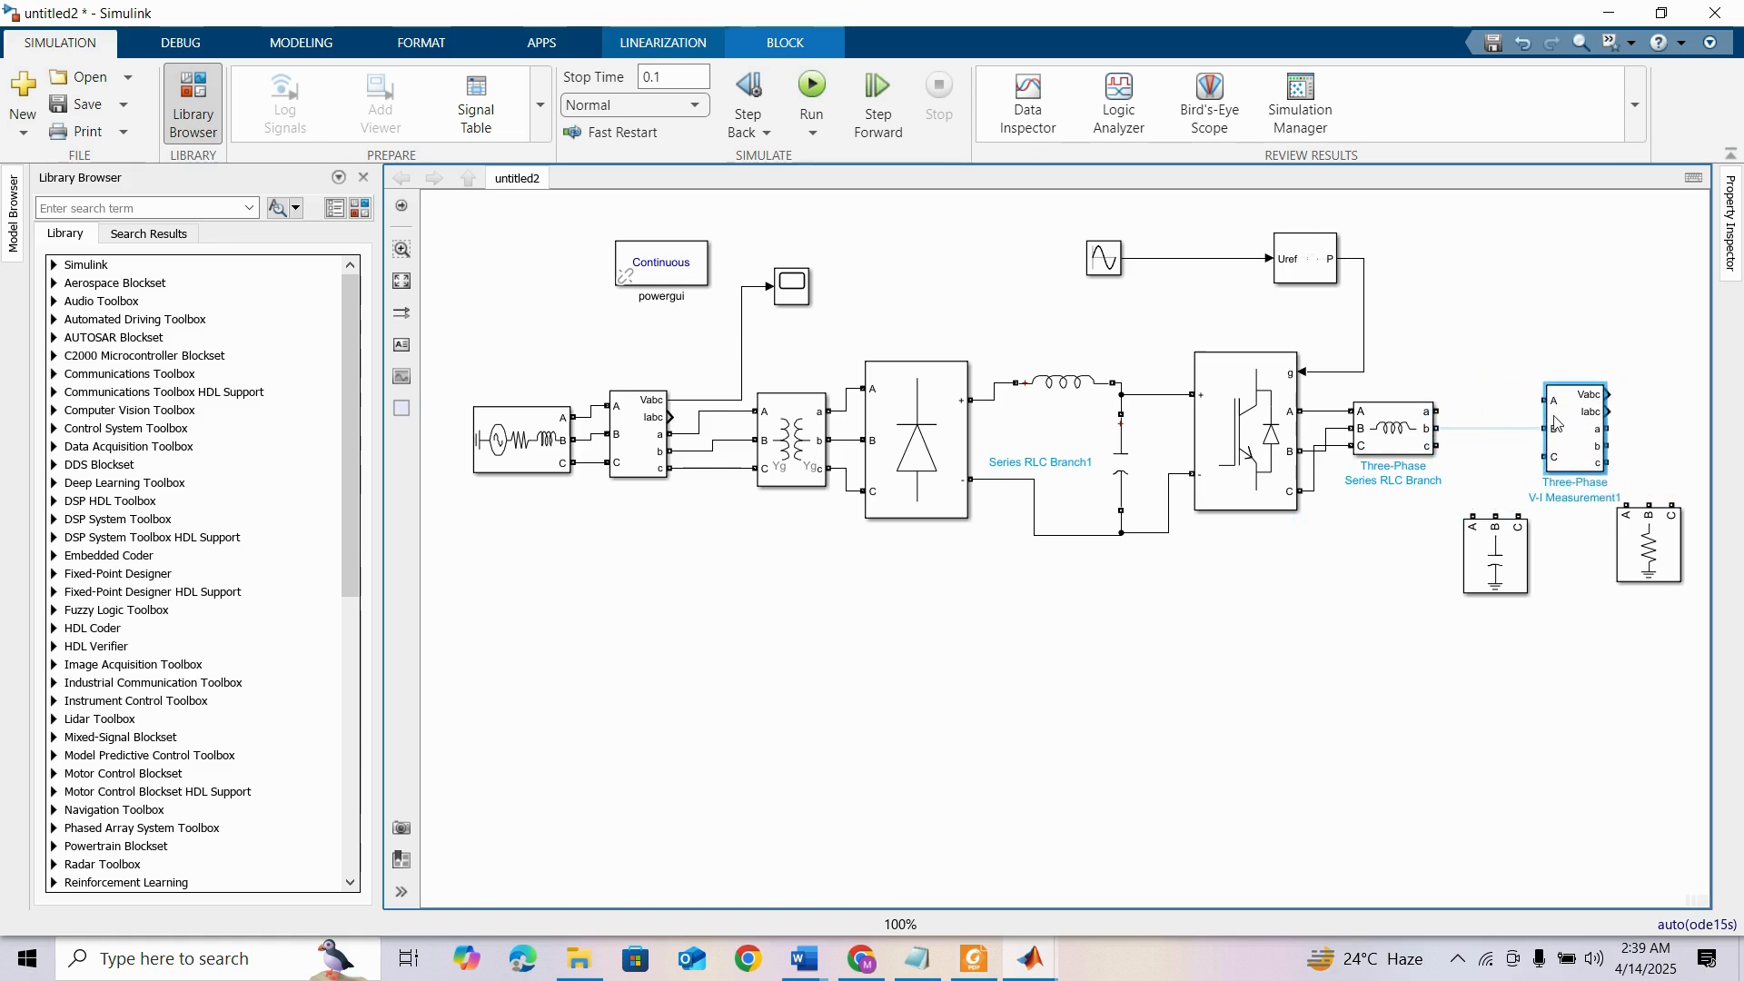
{"action": "left_click_drag", "start_coordinate": [1444, 410], "coordinate": [1545, 400]}
{"action": "left_click_drag", "start_coordinate": [1437, 428], "coordinate": [1548, 457]}
Wire the capacitive load to the lines after the inductive branch, and the resistive load to the second V-I Measurement's a, b, c outputs
{"action": "left_click_drag", "start_coordinate": [1515, 563], "coordinate": [1453, 412]}
{"action": "mouse_move", "coordinate": [1507, 523]}
{"action": "left_mouse_down"}
{"action": "mouse_move", "coordinate": [1497, 431]}
{"action": "mouse_move", "coordinate": [1531, 457]}
{"action": "left_mouse_up"}
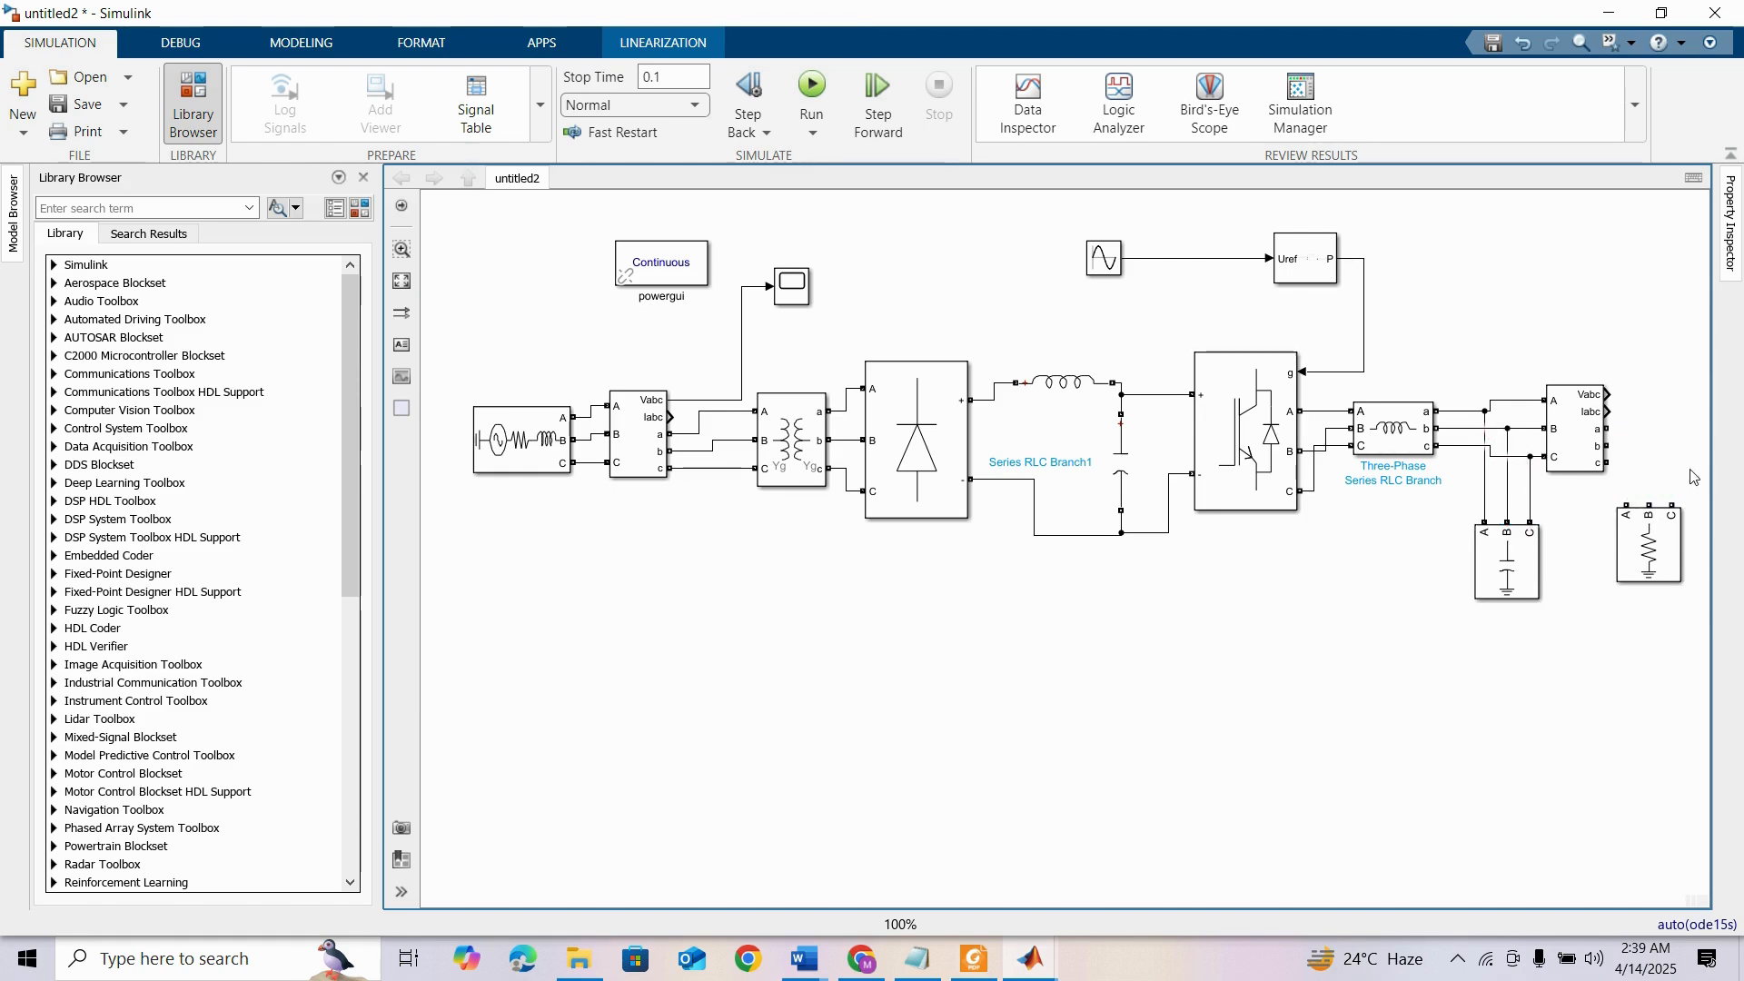
{"action": "scroll", "coordinate": [1689, 477], "scroll_direction": "right", "scroll_amount": 3}
{"action": "left_click", "coordinate": [1556, 527]}
{"action": "left_click_drag", "start_coordinate": [1535, 500], "coordinate": [1536, 502]}
{"action": "left_click_drag", "start_coordinate": [1496, 429], "coordinate": [1495, 446]}
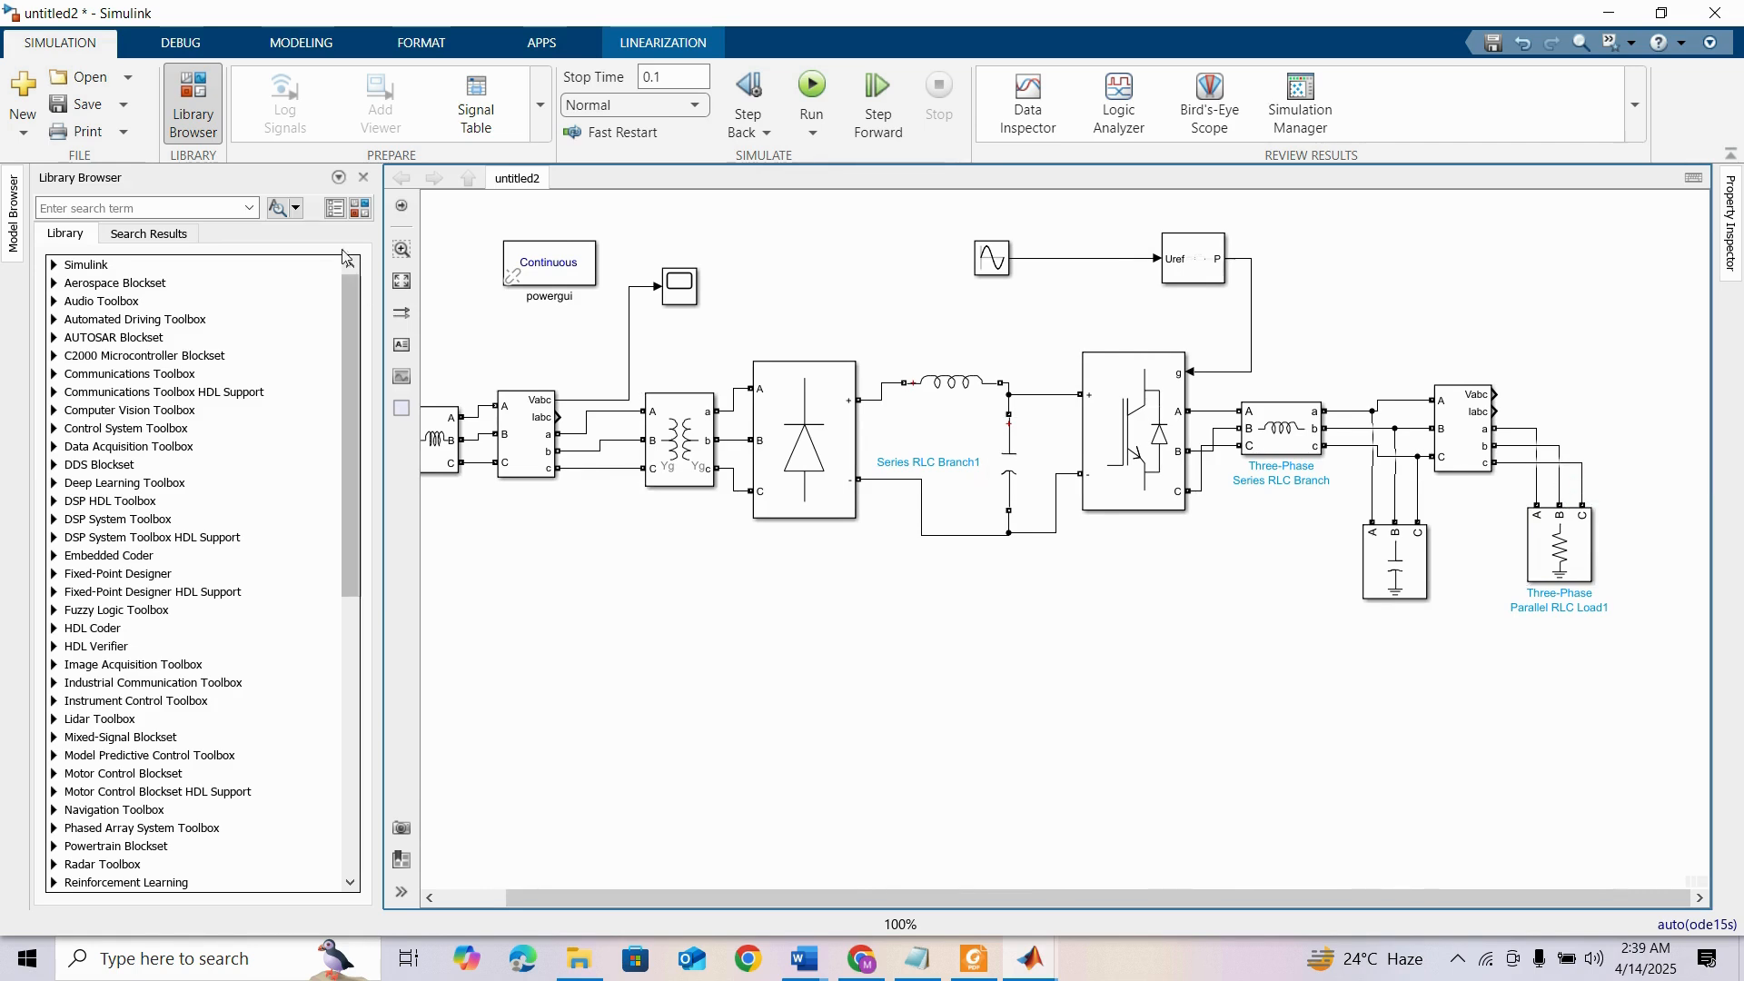
{"action": "left_click", "coordinate": [399, 286]}
{"action": "left_click", "coordinate": [625, 577]}
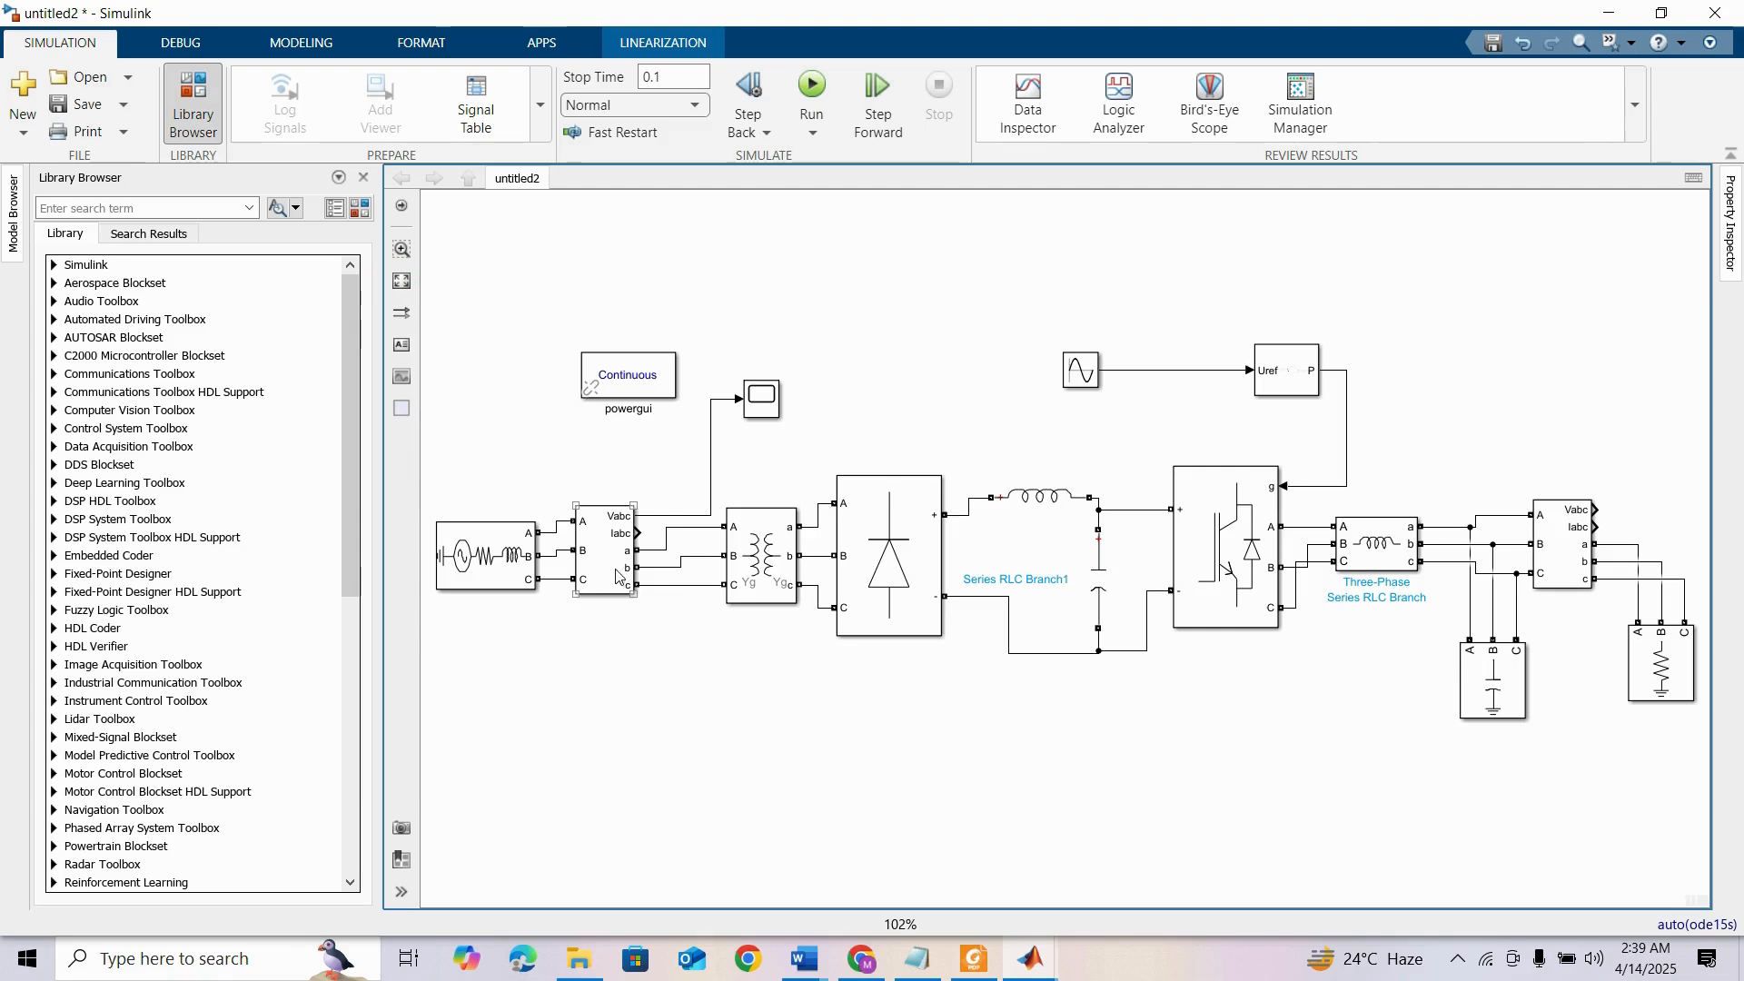
Disable current measurement on the source-side V-I Measurement, set its voltage label to Vabc_Source, and delete the leftover line to the scope
{"action": "double_click", "coordinate": [616, 563]}
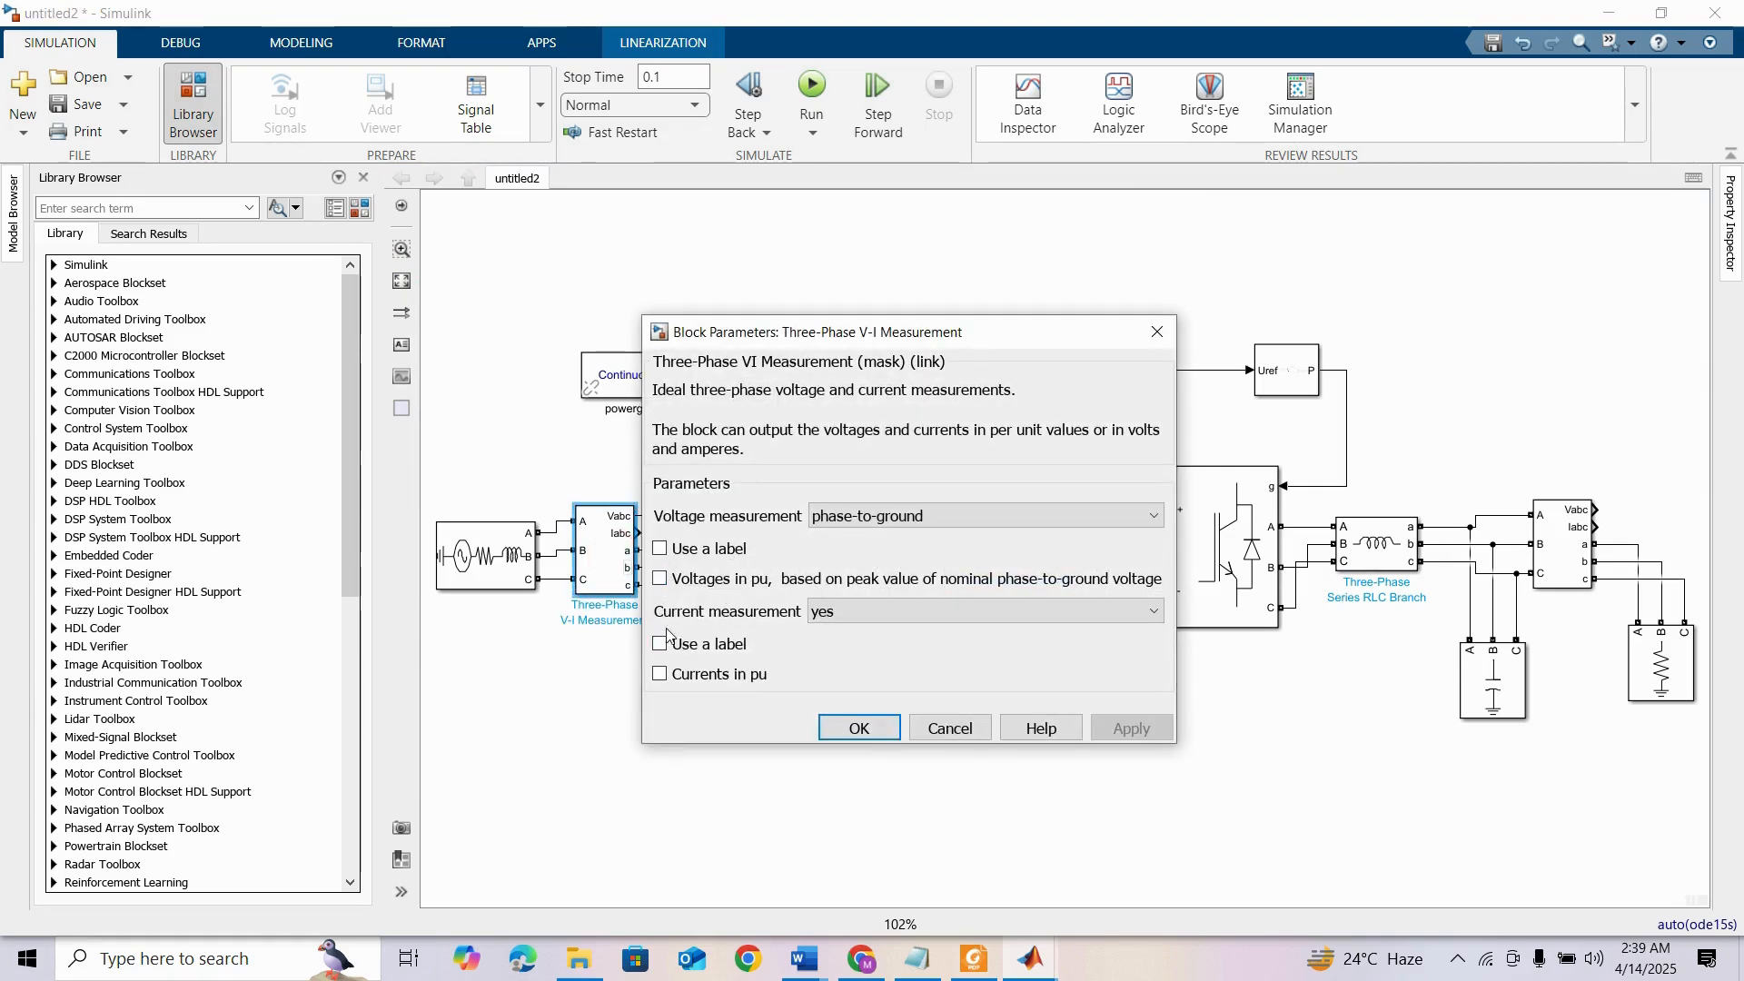
{"action": "left_click", "coordinate": [859, 611]}
{"action": "left_click", "coordinate": [841, 639]}
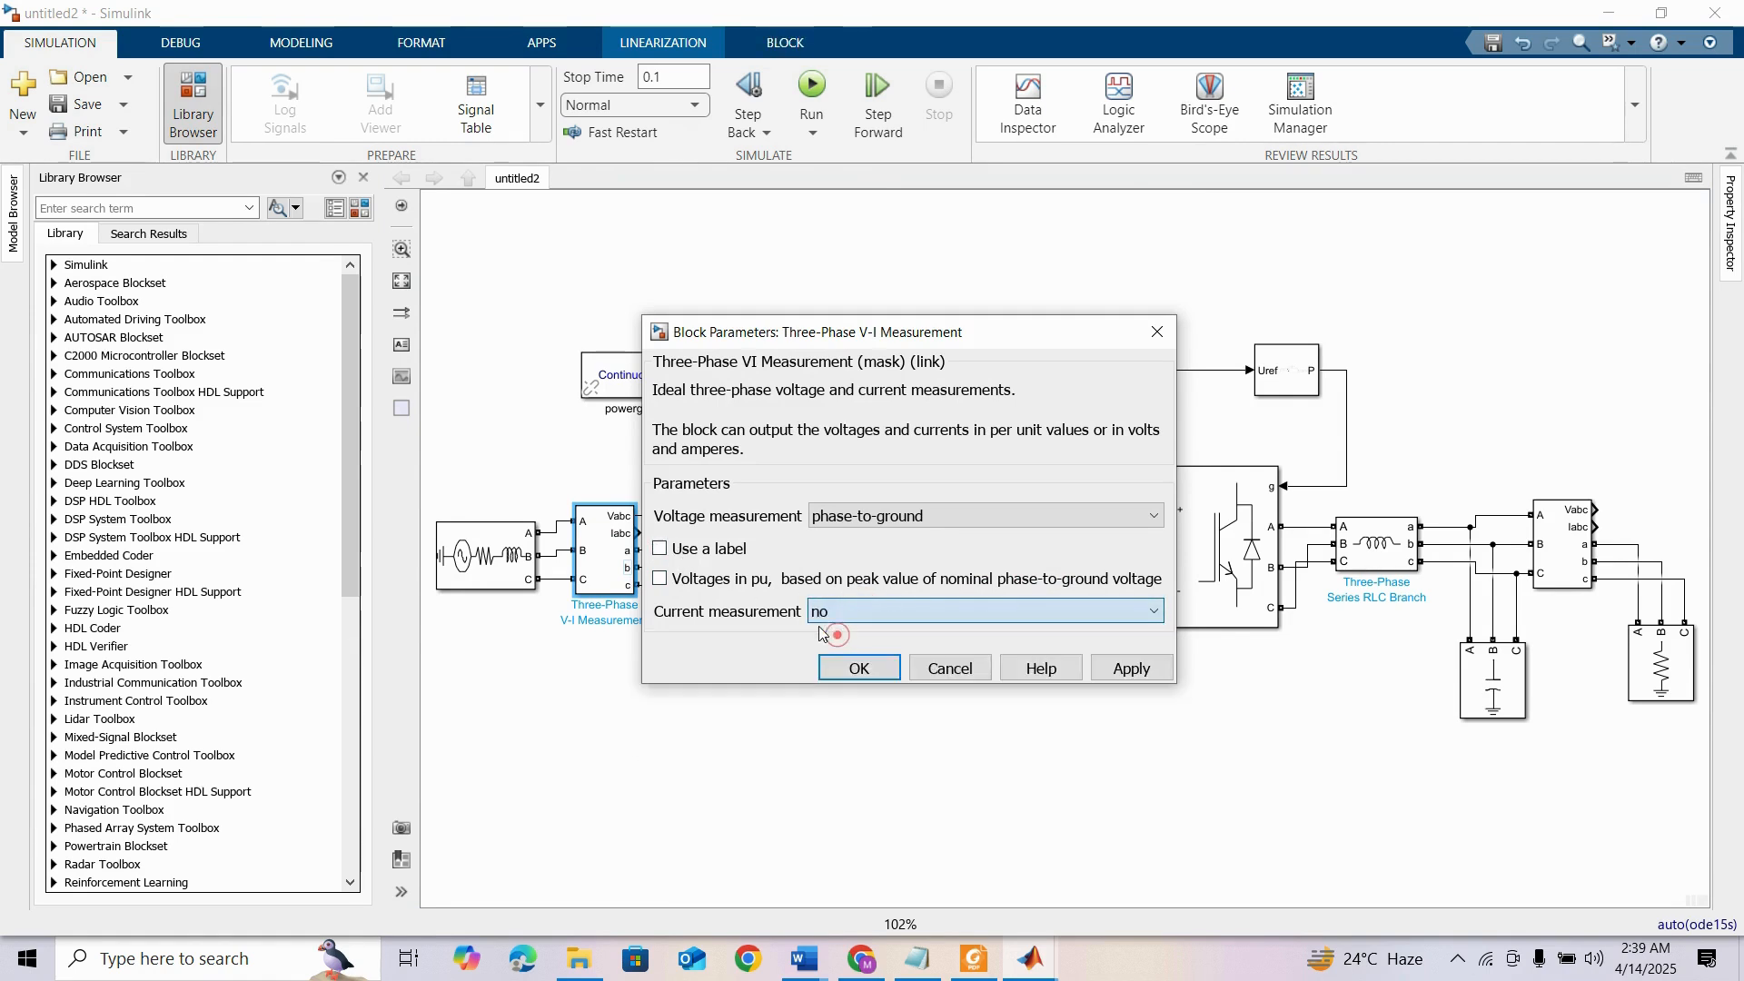
{"action": "left_click", "coordinate": [660, 549]}
{"action": "double_click", "coordinate": [704, 606]}
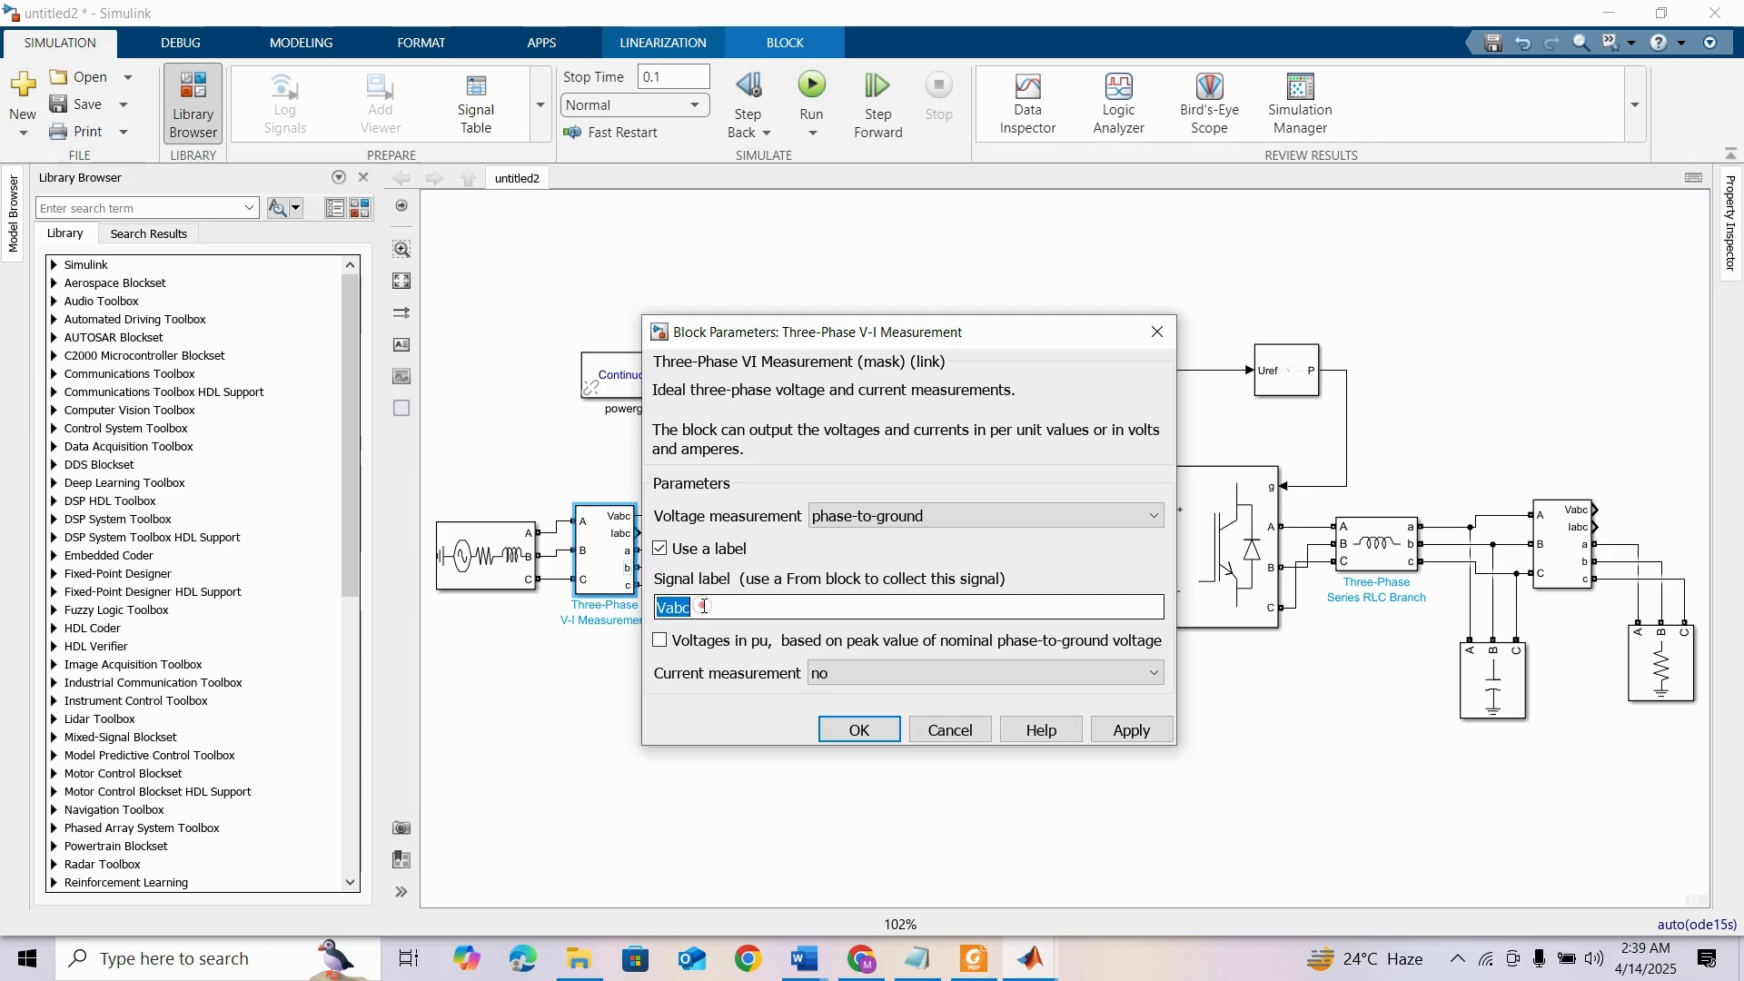
{"action": "left_click", "coordinate": [704, 607]}
{"action": "type", "text": "_Source"}
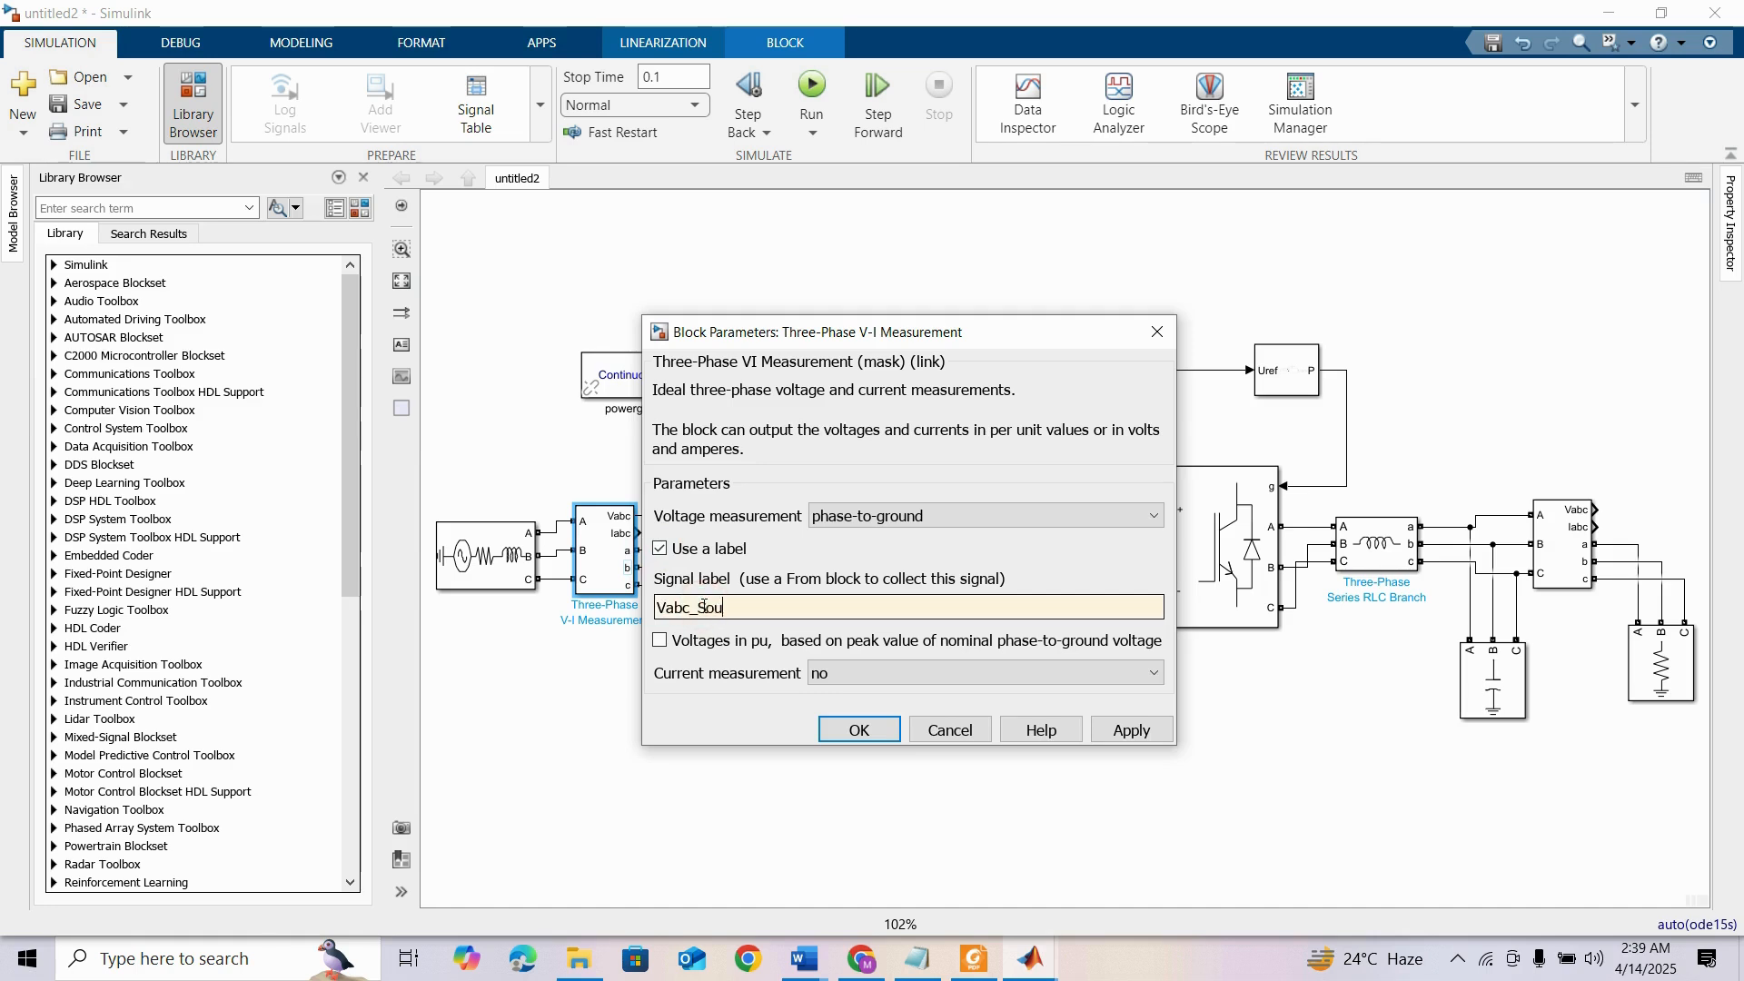
{"action": "left_click", "coordinate": [849, 732]}
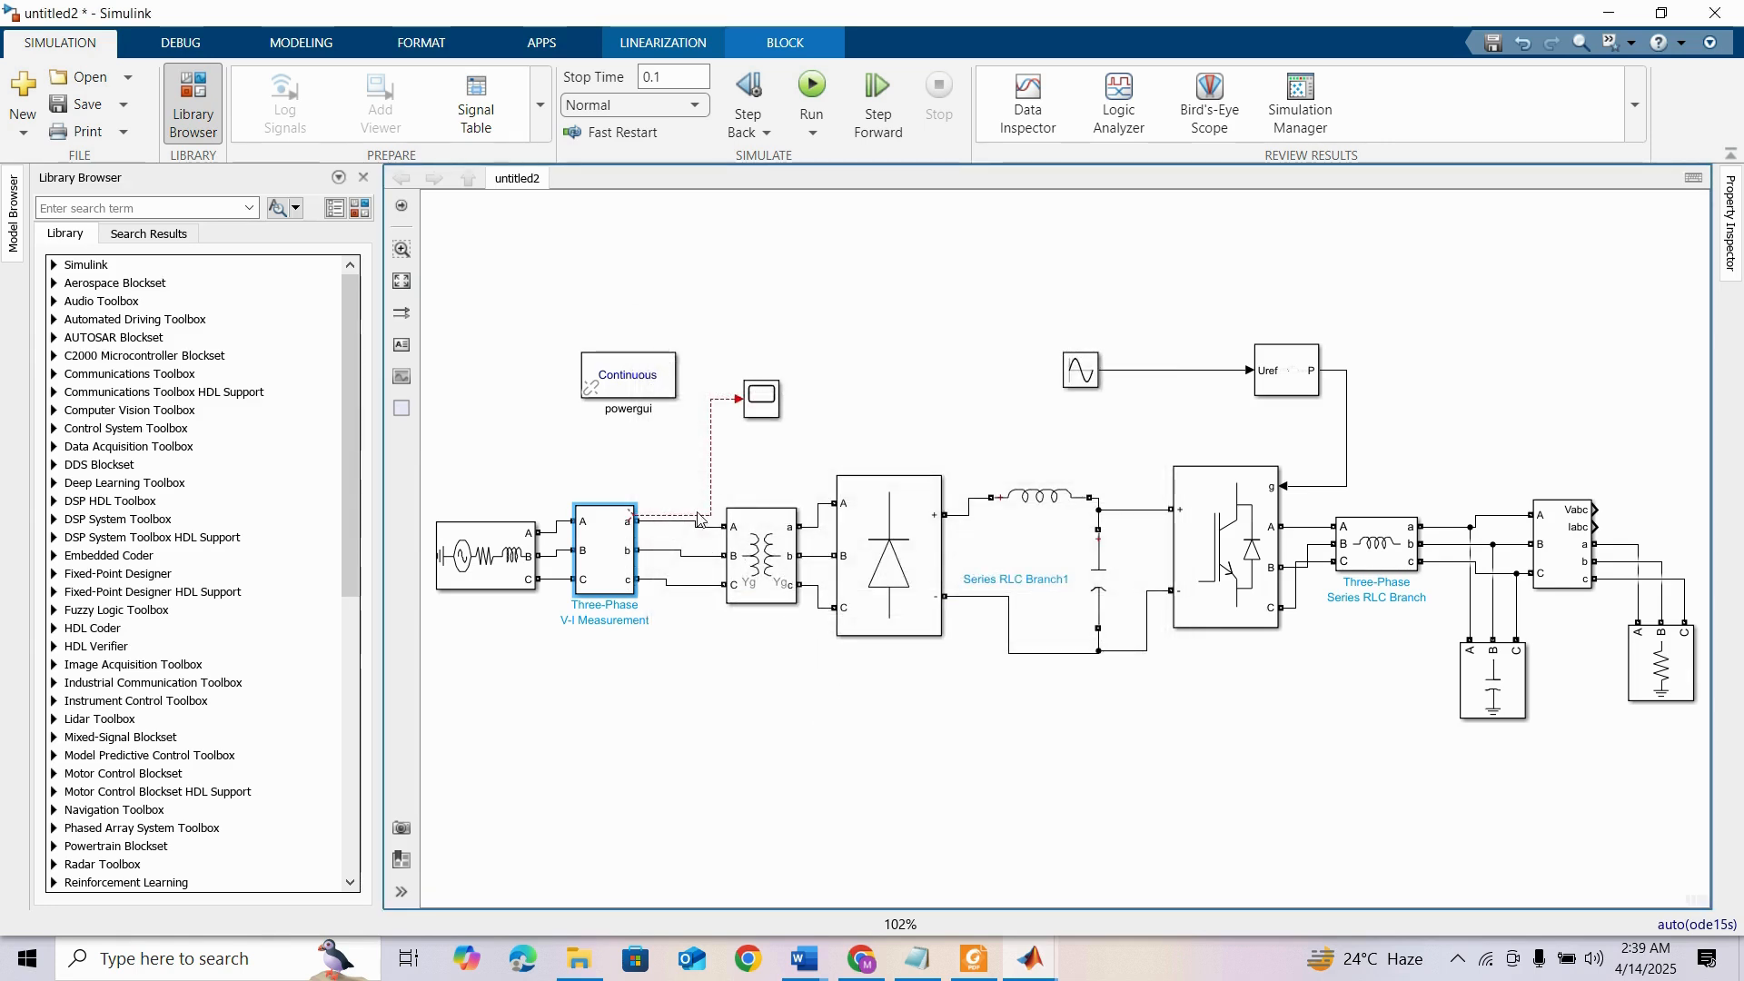
{"action": "left_click", "coordinate": [711, 486]}
{"action": "key", "text": "Delete"}
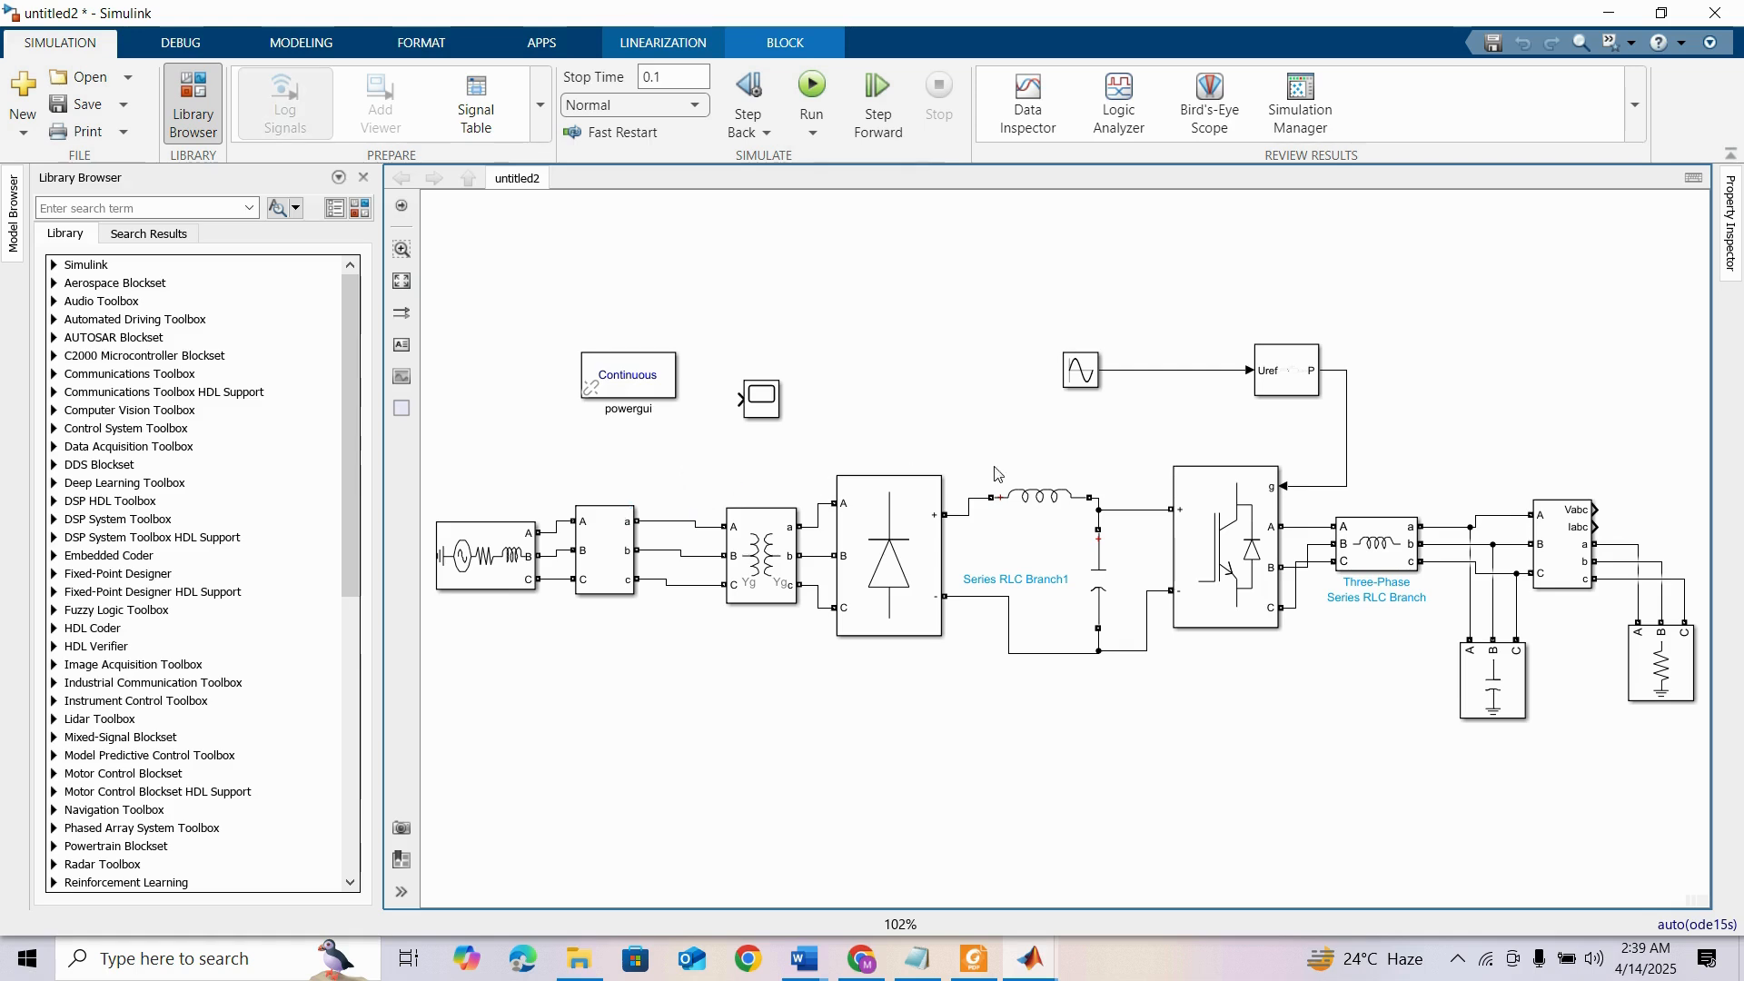
Set the load-side V-I Measurement's current measurement to no and its voltage signal label to Vabc_load
{"action": "double_click", "coordinate": [1562, 549]}
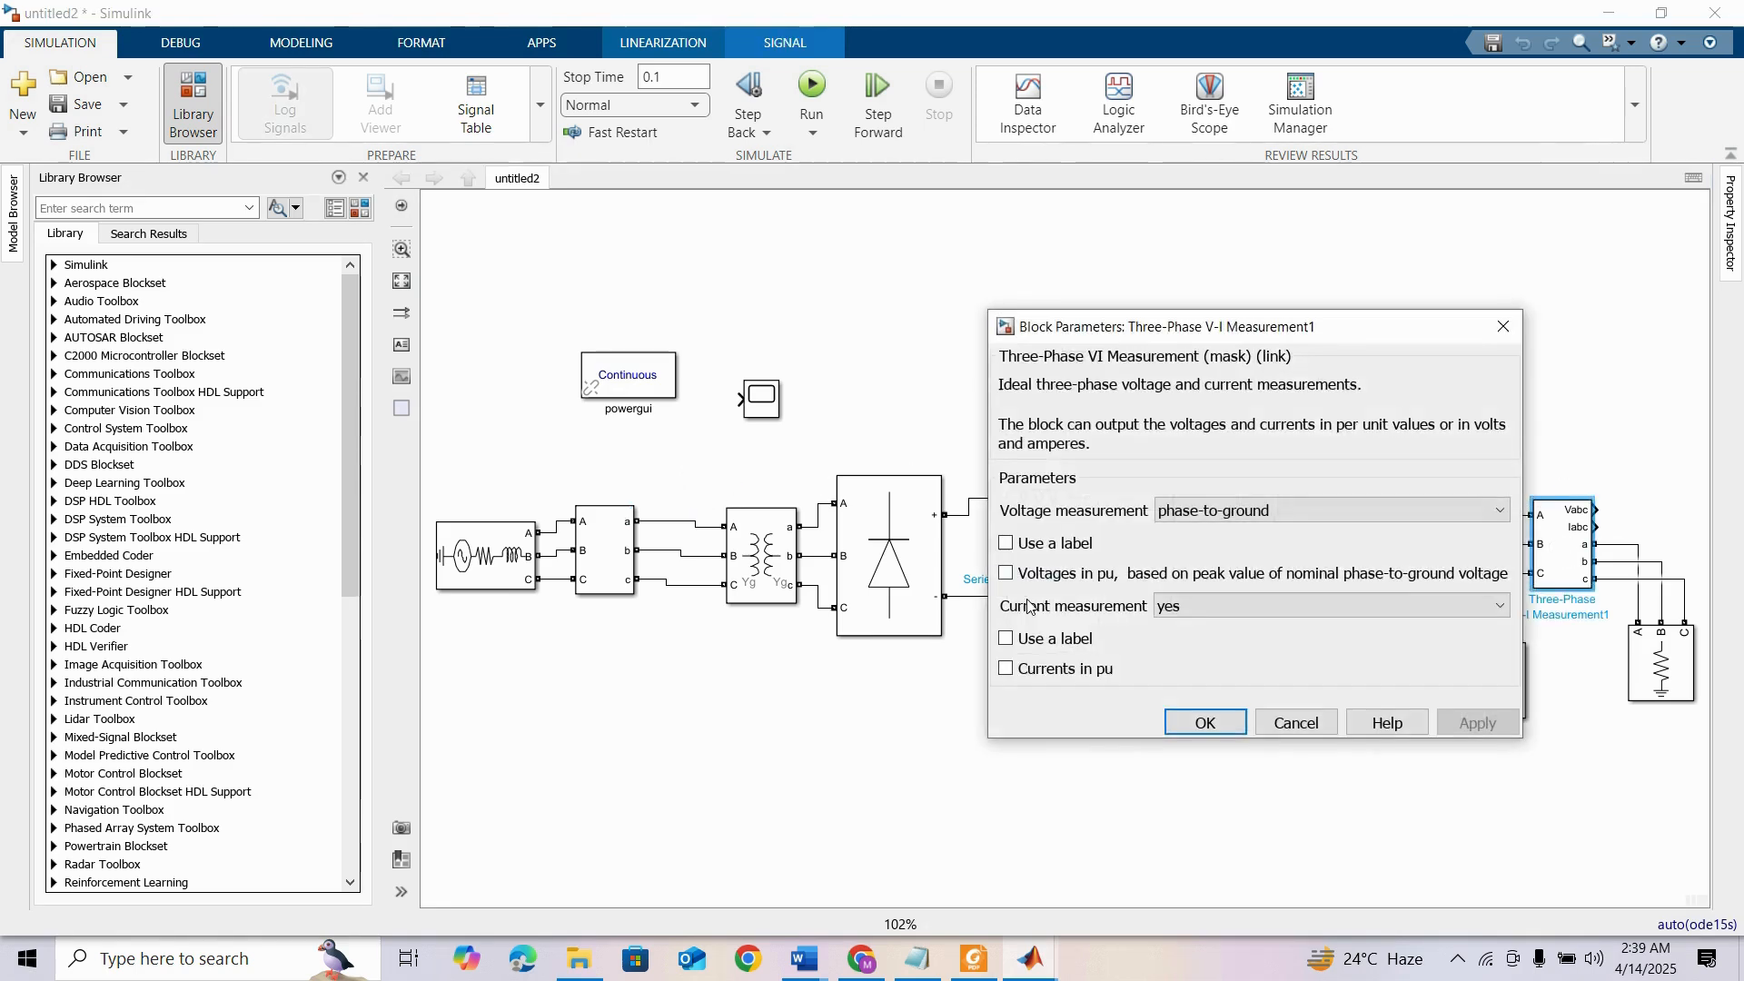
{"action": "left_click", "coordinate": [1203, 606]}
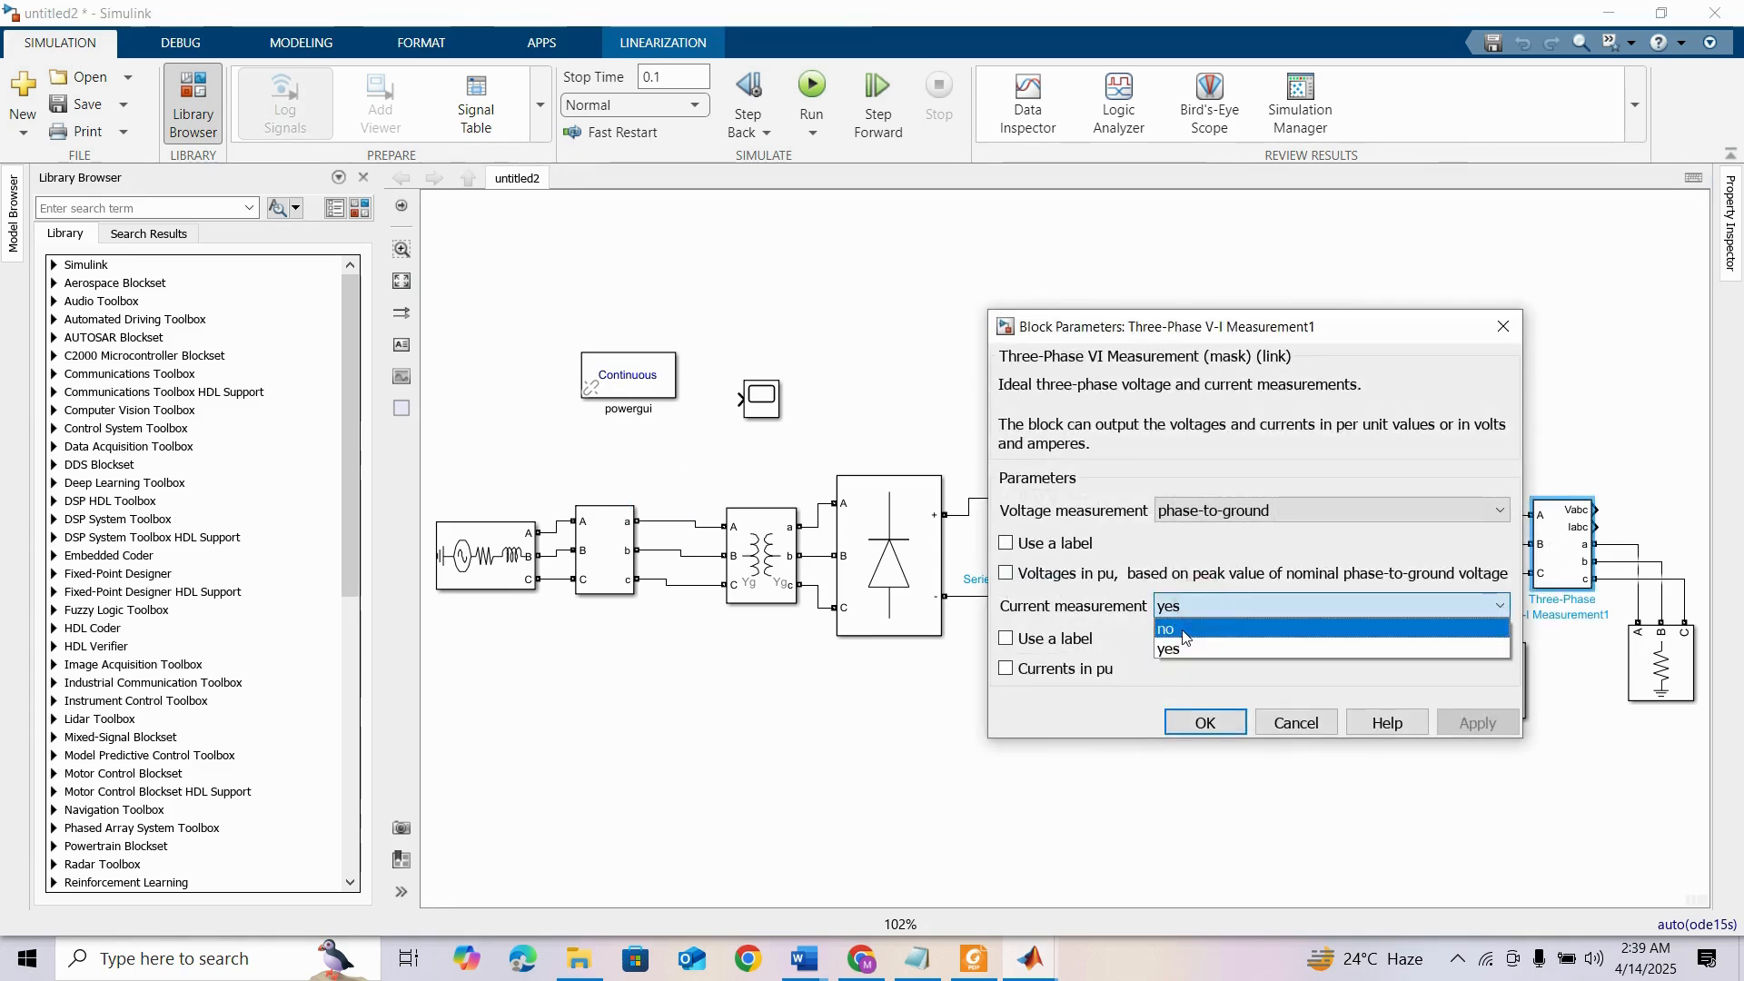
{"action": "left_click", "coordinate": [1171, 643]}
{"action": "left_click", "coordinate": [1021, 549]}
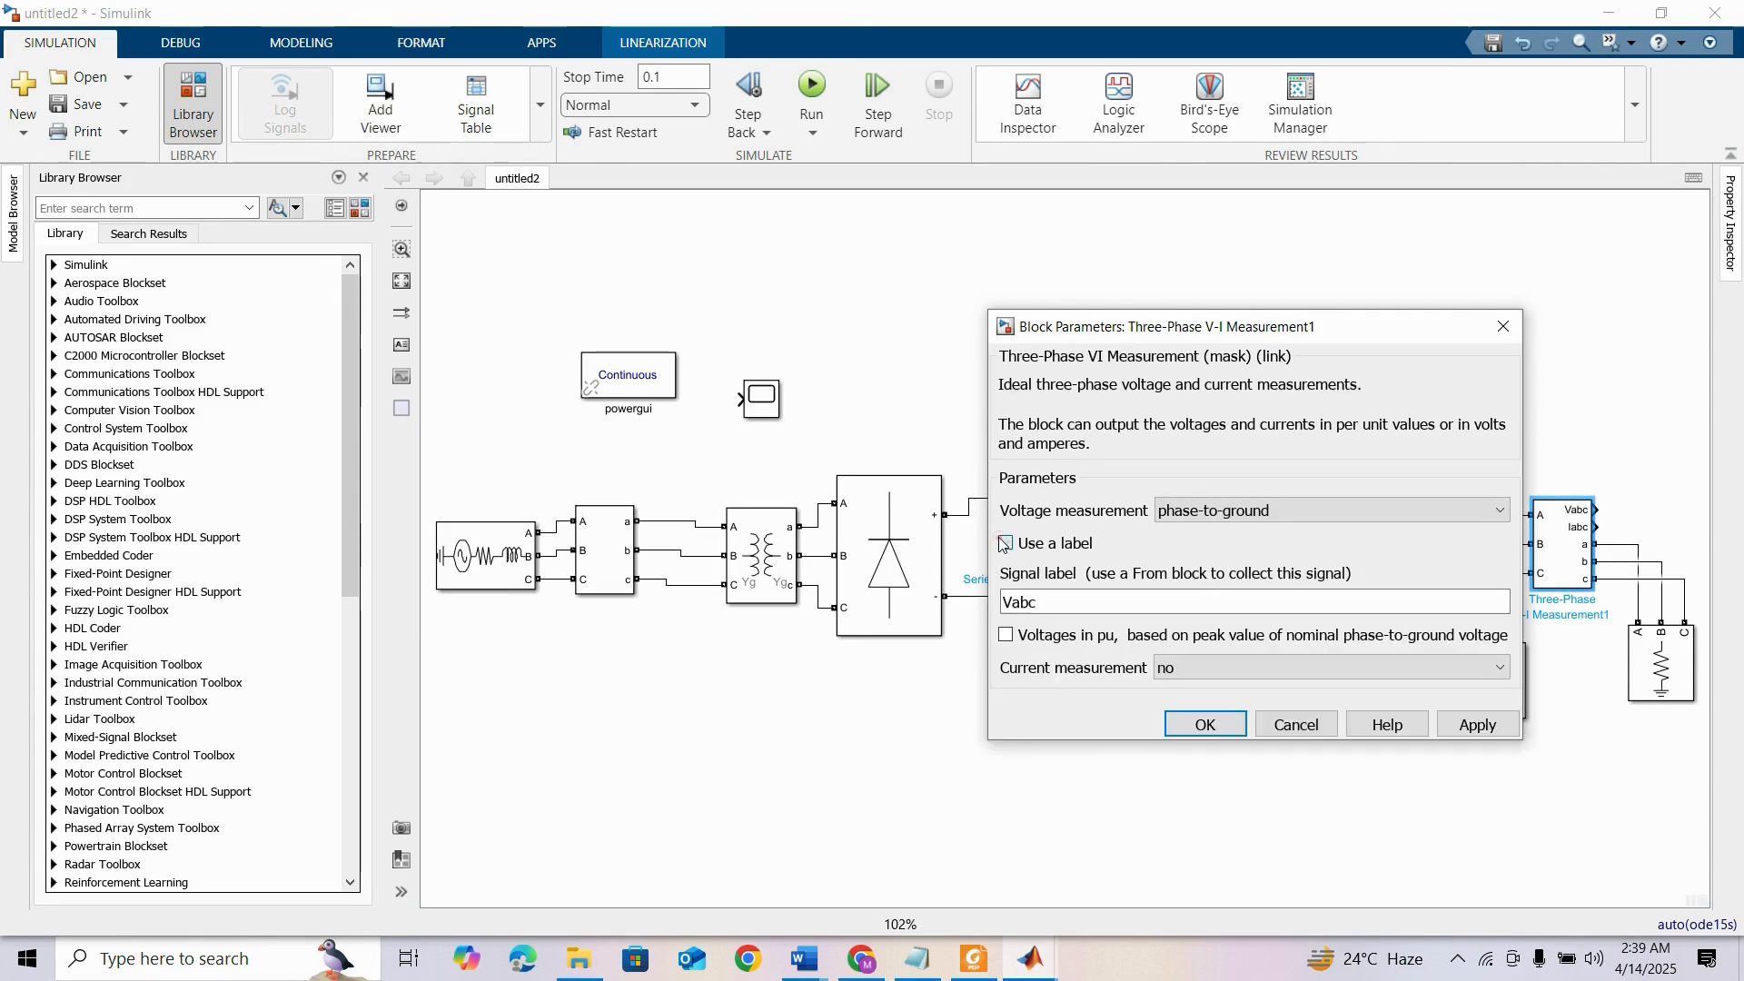
{"action": "double_click", "coordinate": [1026, 602]}
{"action": "left_click", "coordinate": [1044, 601]}
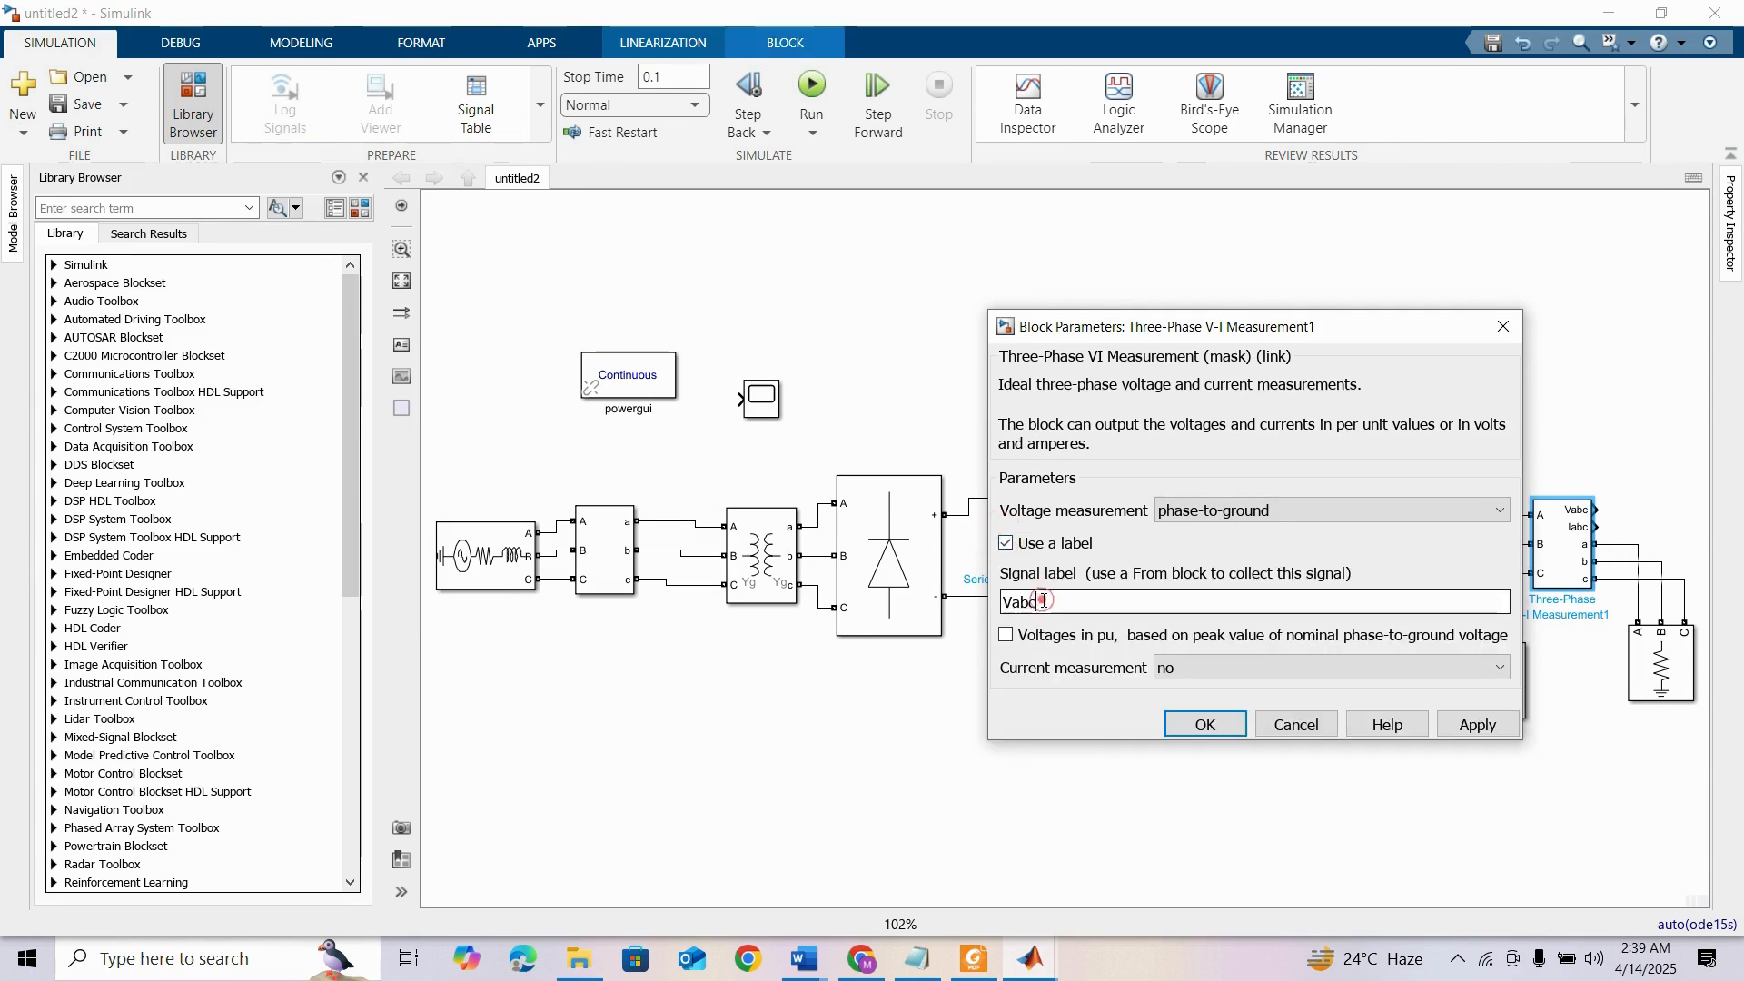
{"action": "type", "text": "_load"}
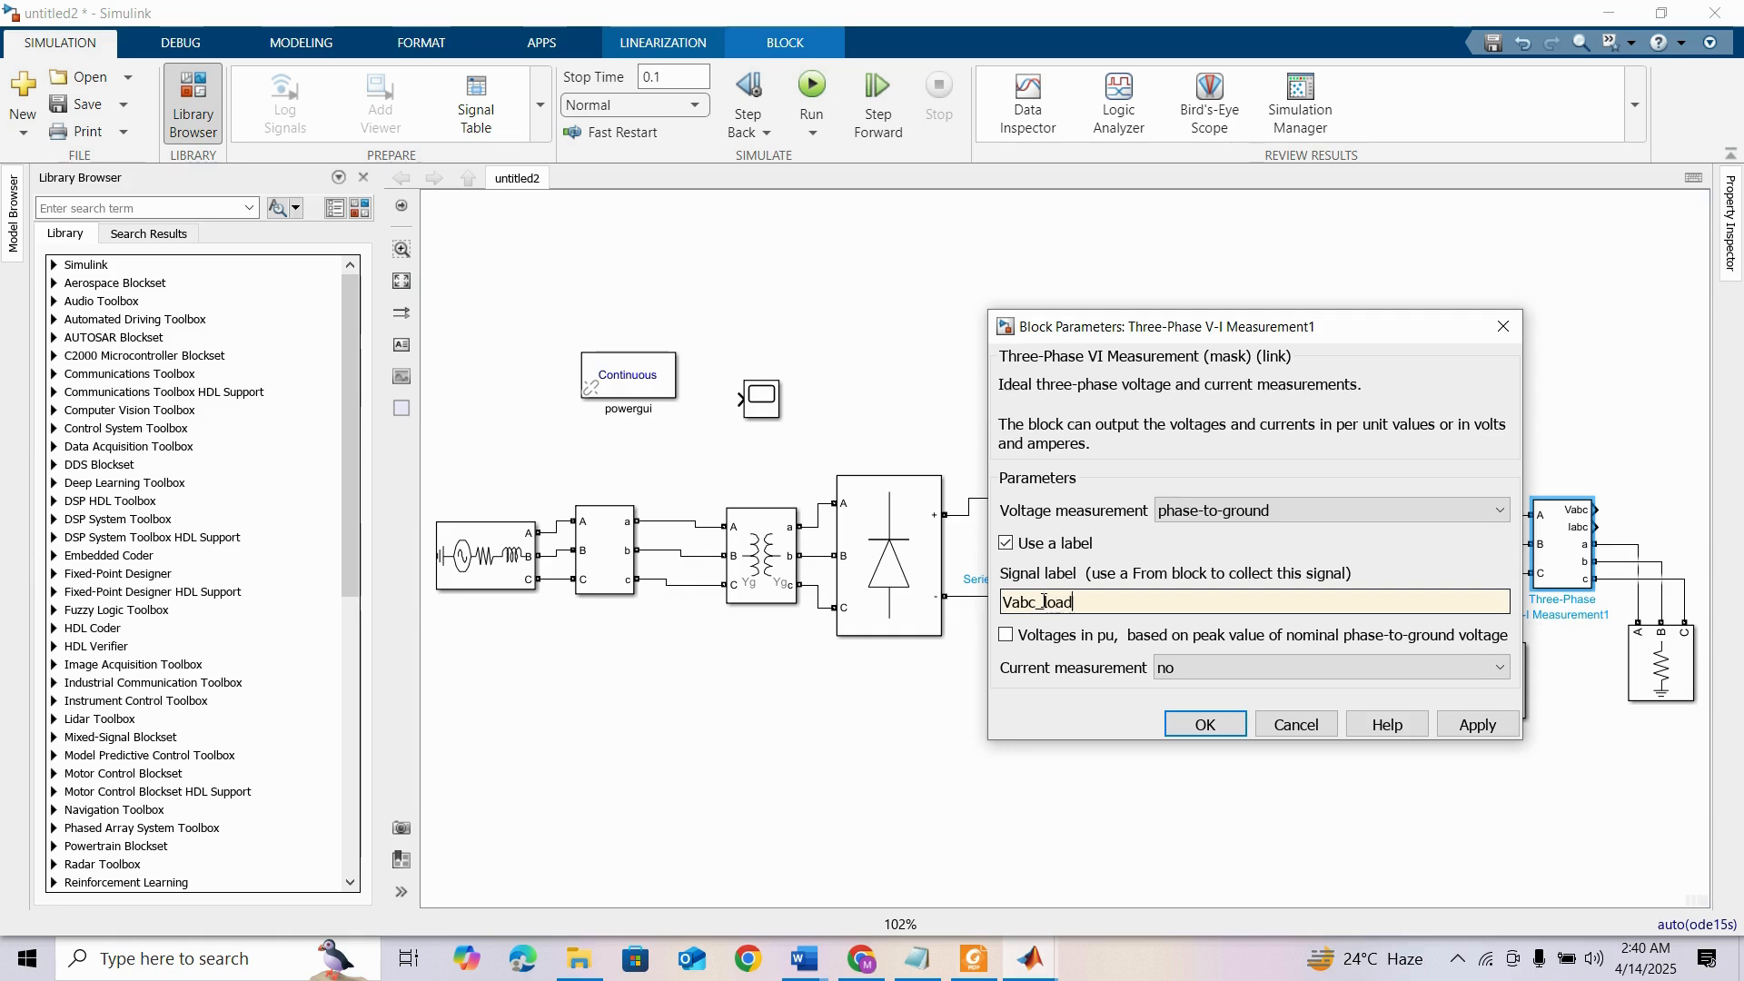
{"action": "left_click", "coordinate": [1200, 724]}
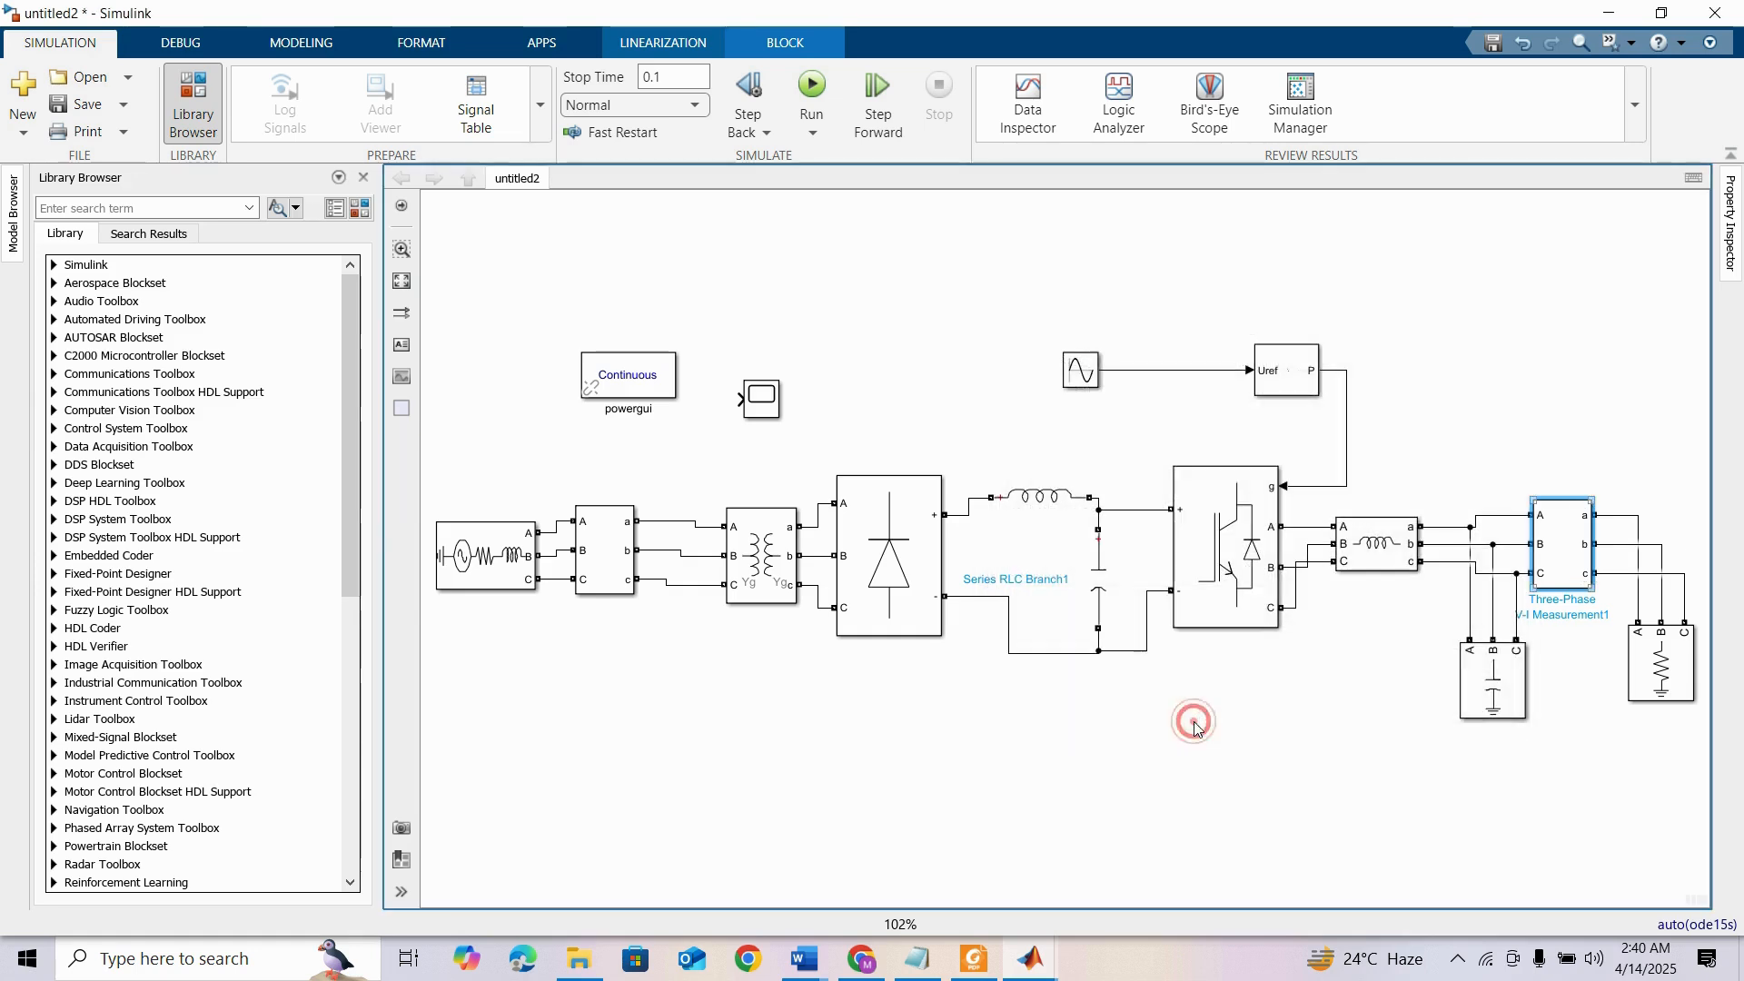
Add a From block to the empty area above the diode rectifier
{"action": "double_click", "coordinate": [901, 269]}
{"action": "type", "text": "from"}
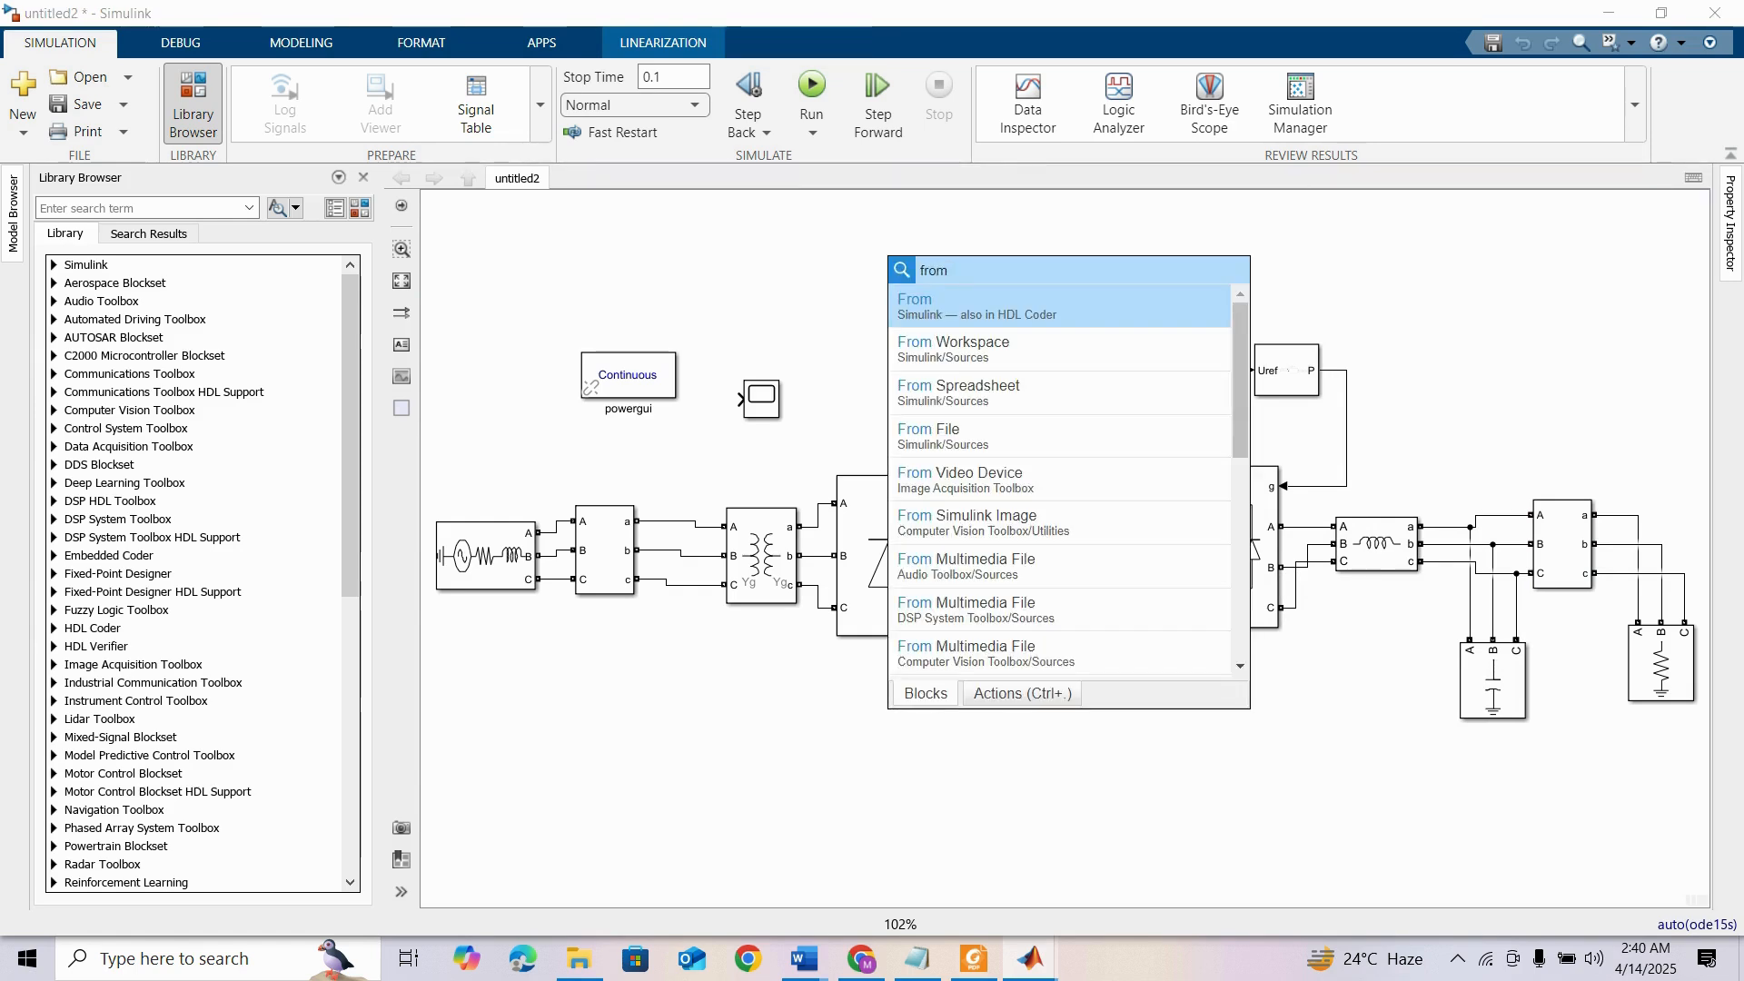
{"action": "left_click", "coordinate": [914, 306]}
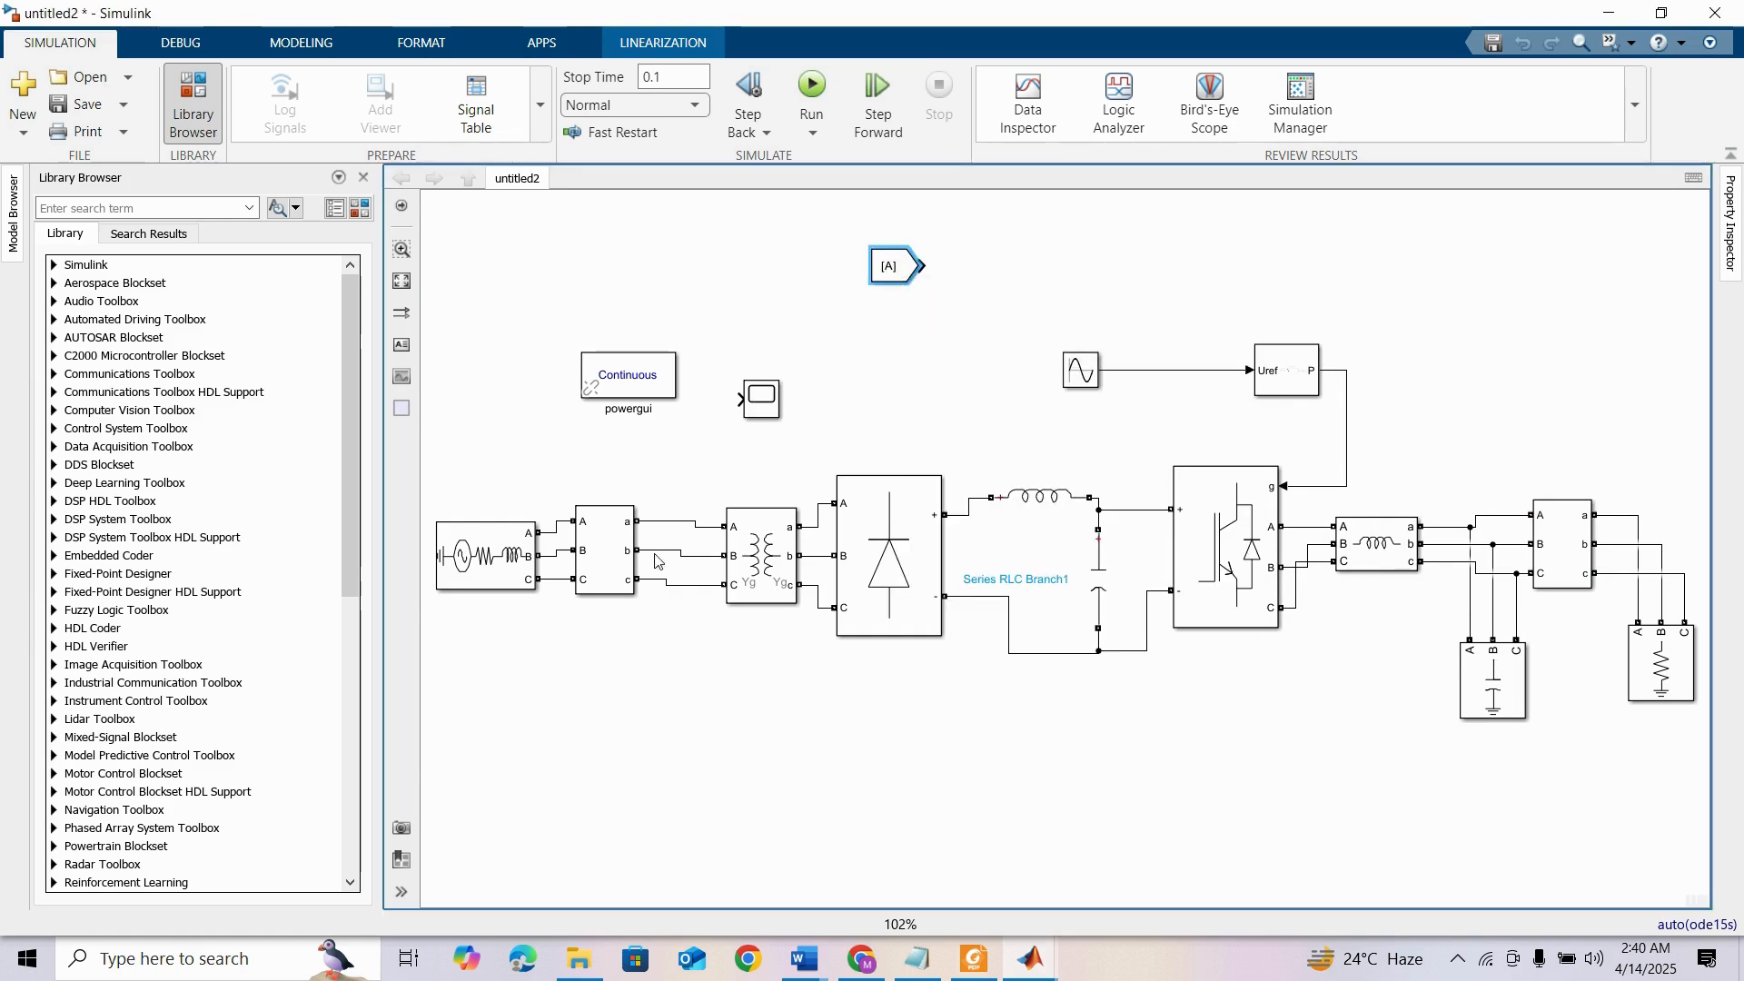
Copy the source-side V-I Measurement's signal label, Vabc_Source, and set it as the From block's Goto tag
{"action": "left_click", "coordinate": [608, 567]}
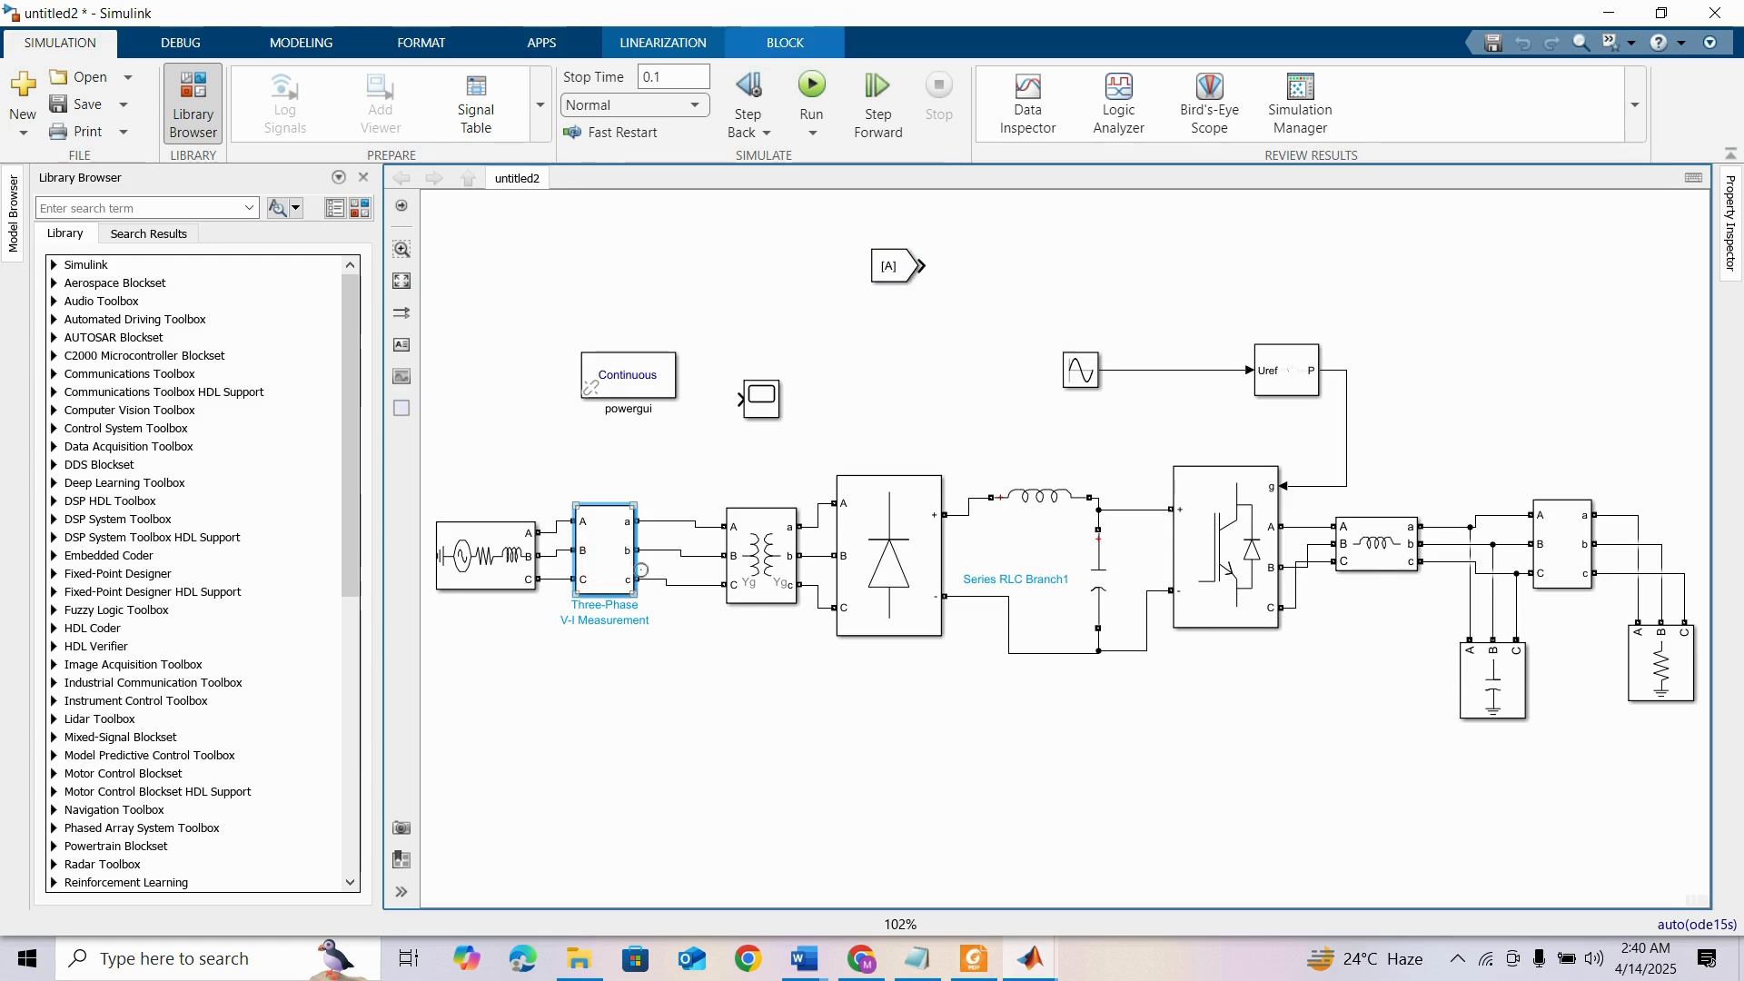
{"action": "double_click", "coordinate": [615, 568]}
{"action": "double_click", "coordinate": [765, 609]}
{"action": "key", "text": "ctrl+c"}
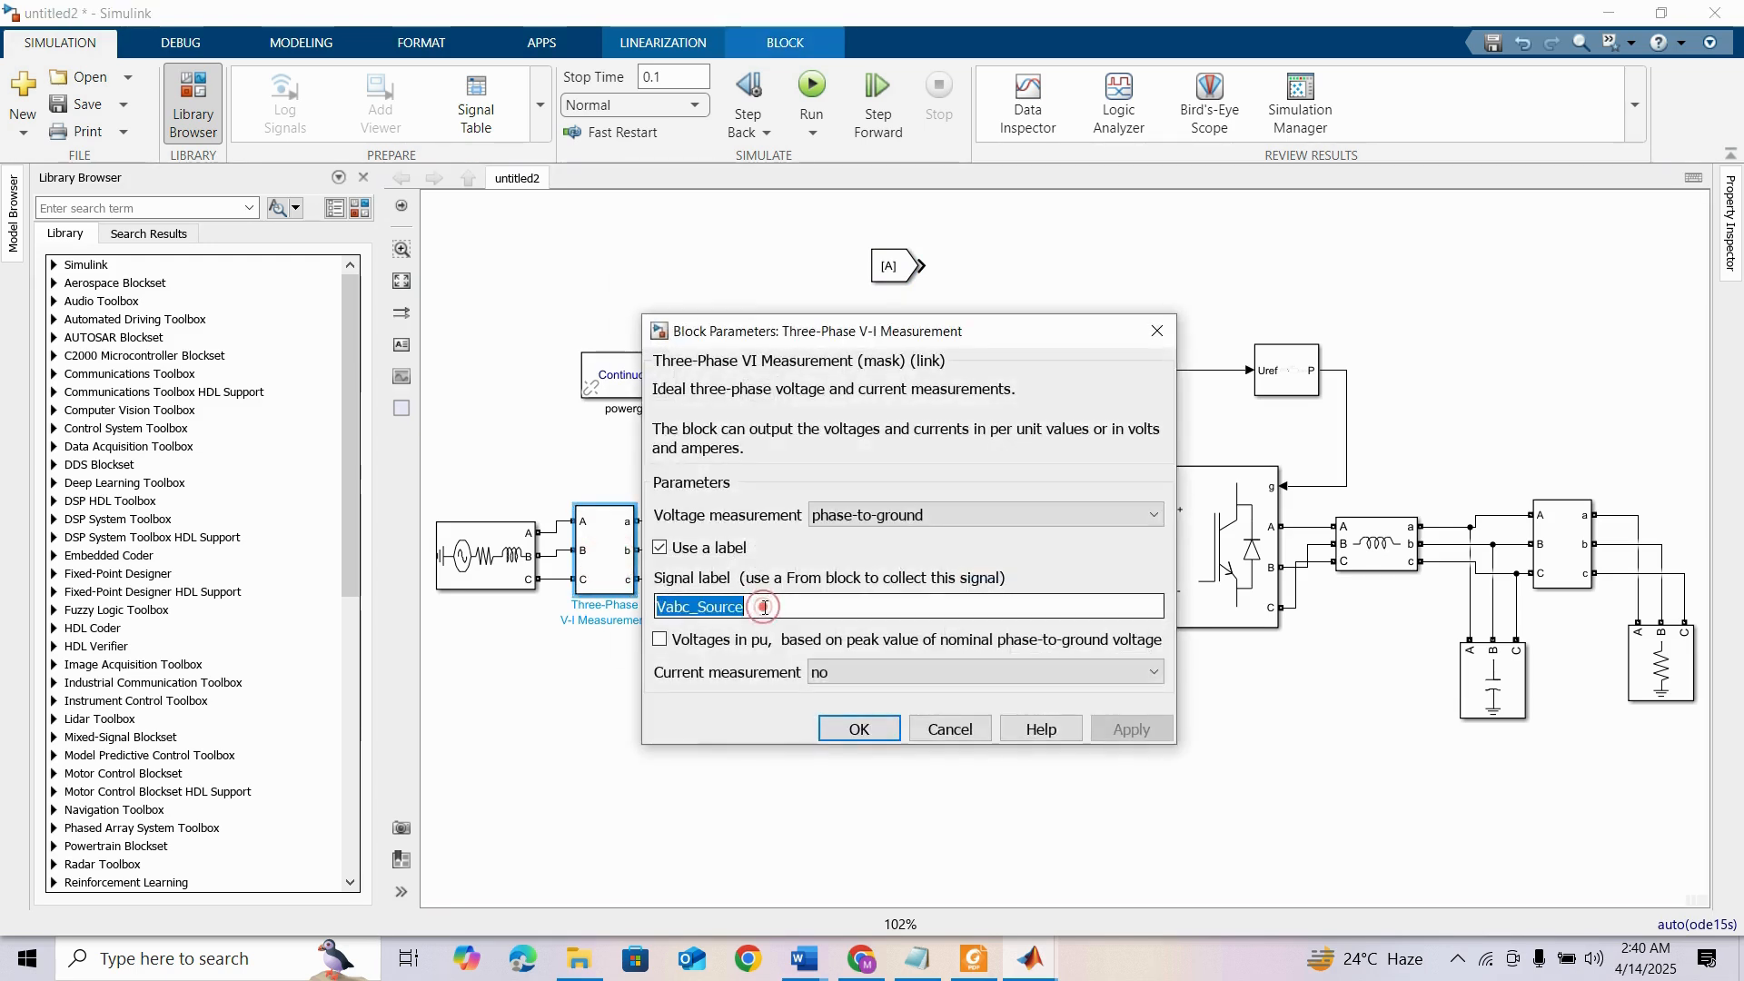
{"action": "left_click", "coordinate": [859, 729]}
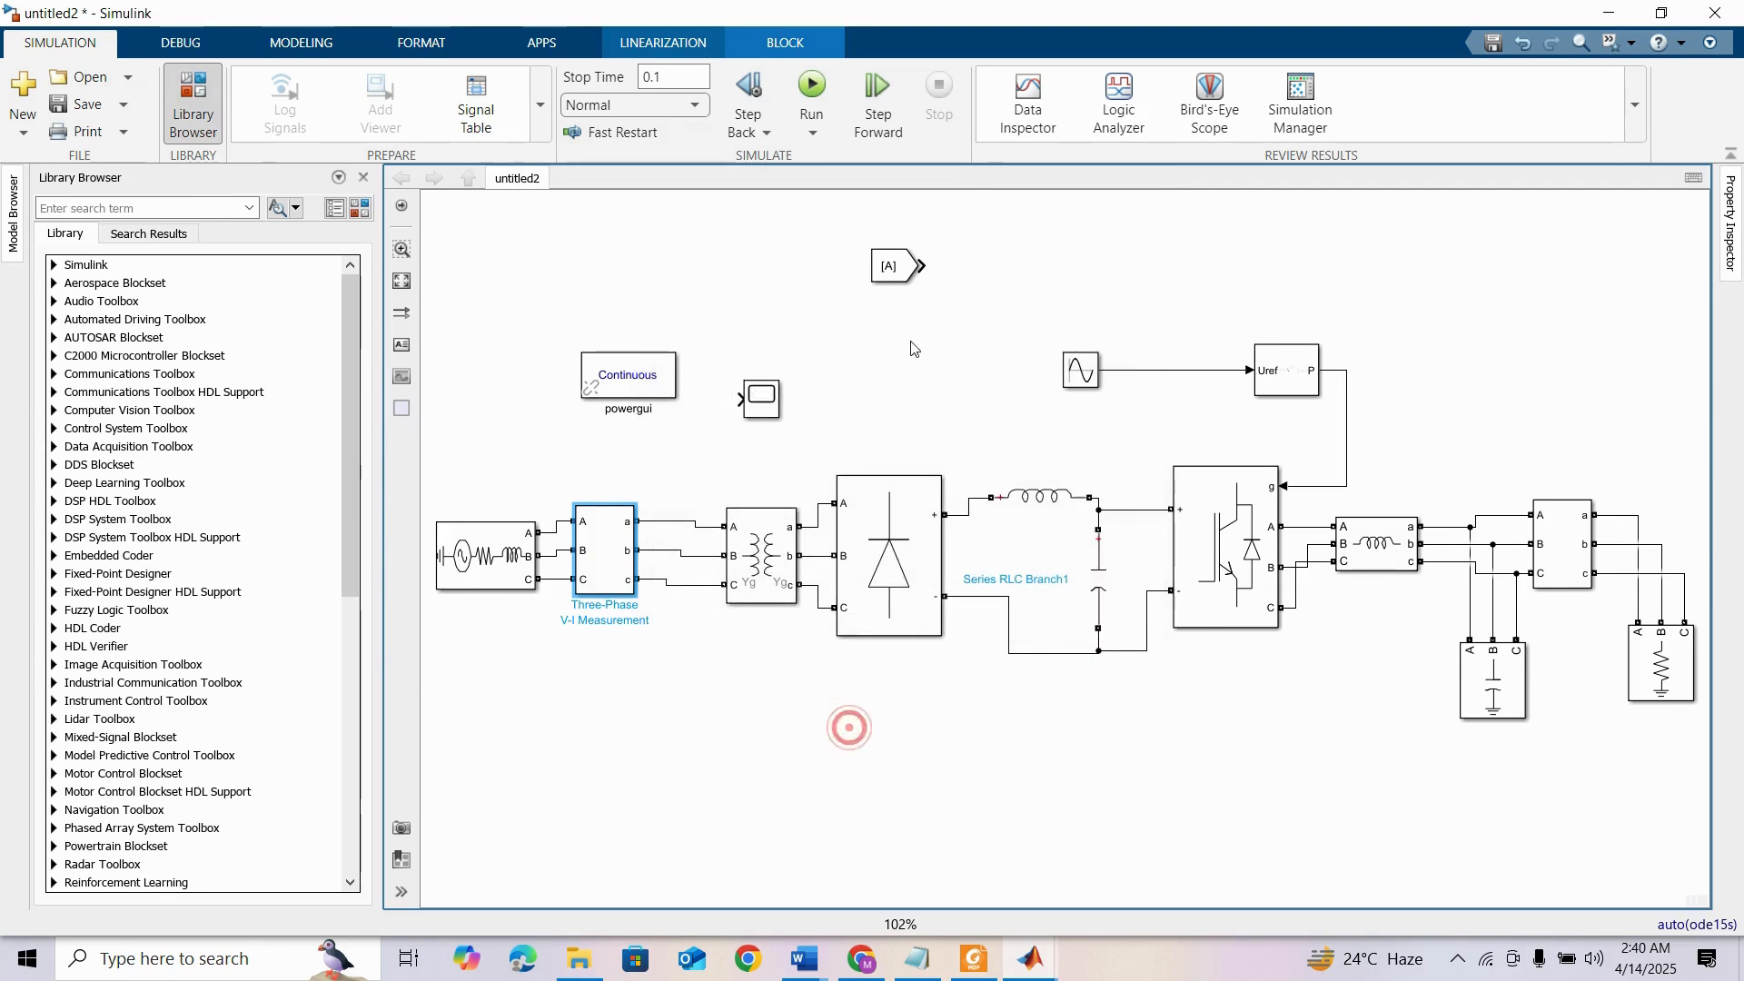
{"action": "left_click", "coordinate": [904, 273]}
{"action": "double_click", "coordinate": [903, 273]}
{"action": "double_click", "coordinate": [1056, 275]}
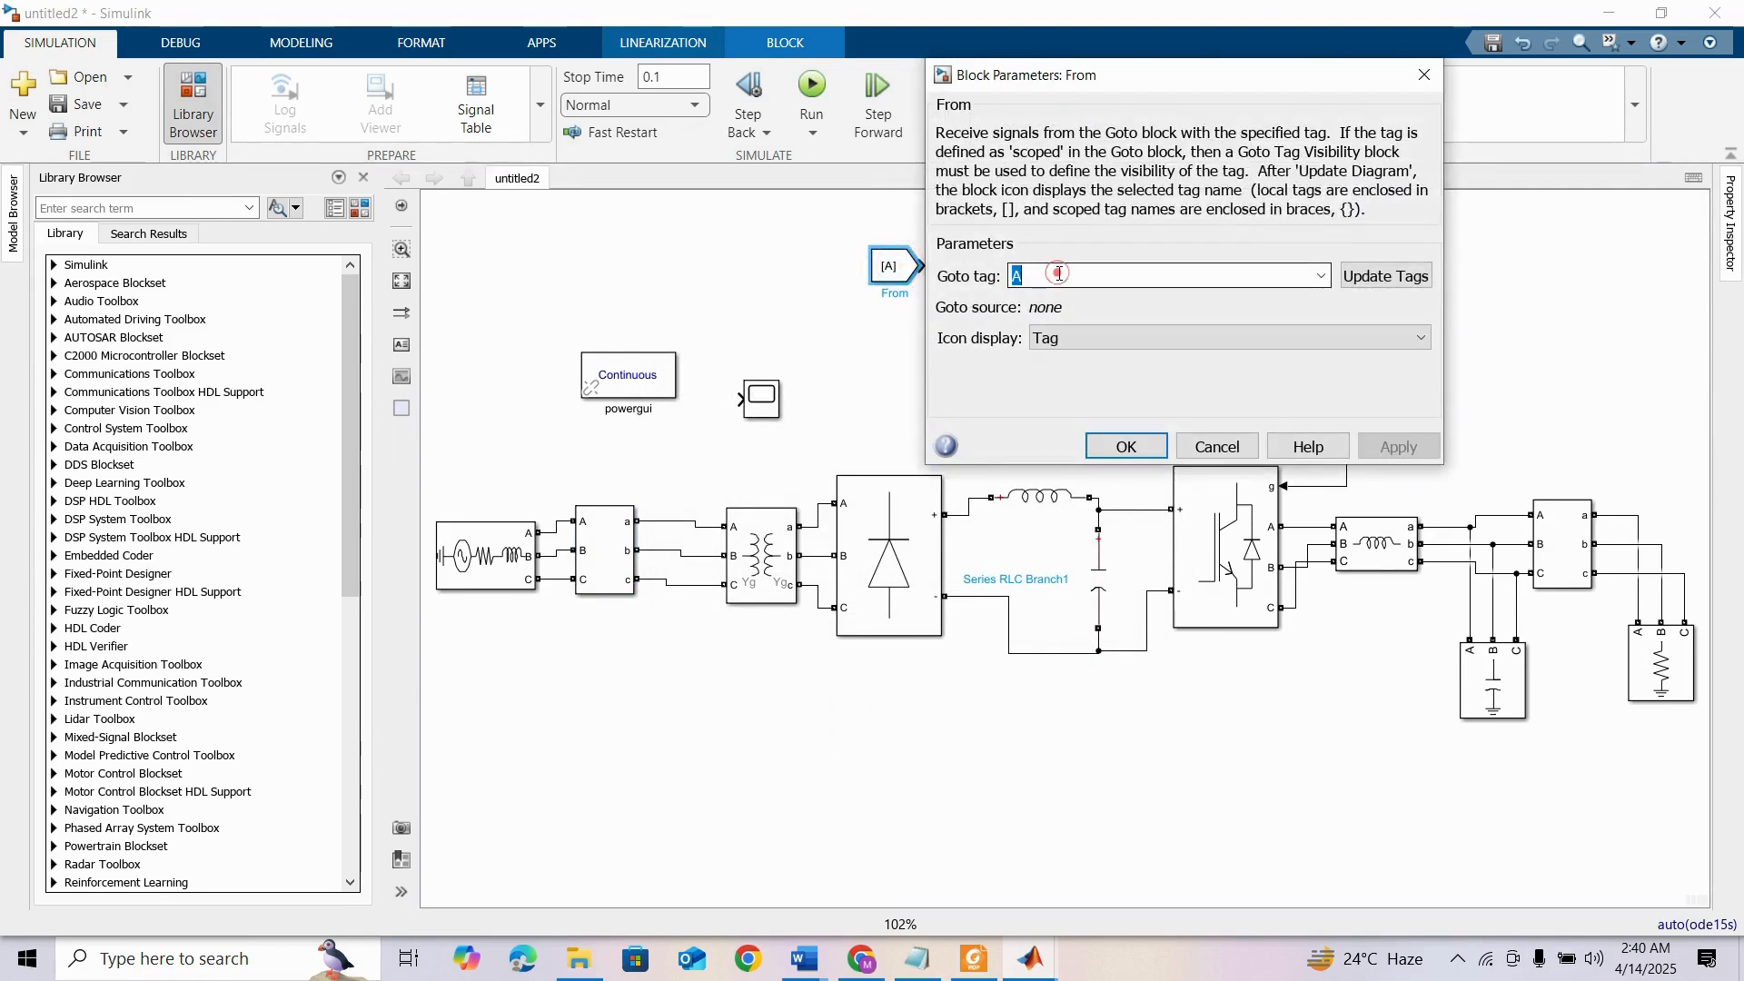
{"action": "key", "text": "ctrl+v"}
{"action": "left_click", "coordinate": [1126, 446]}
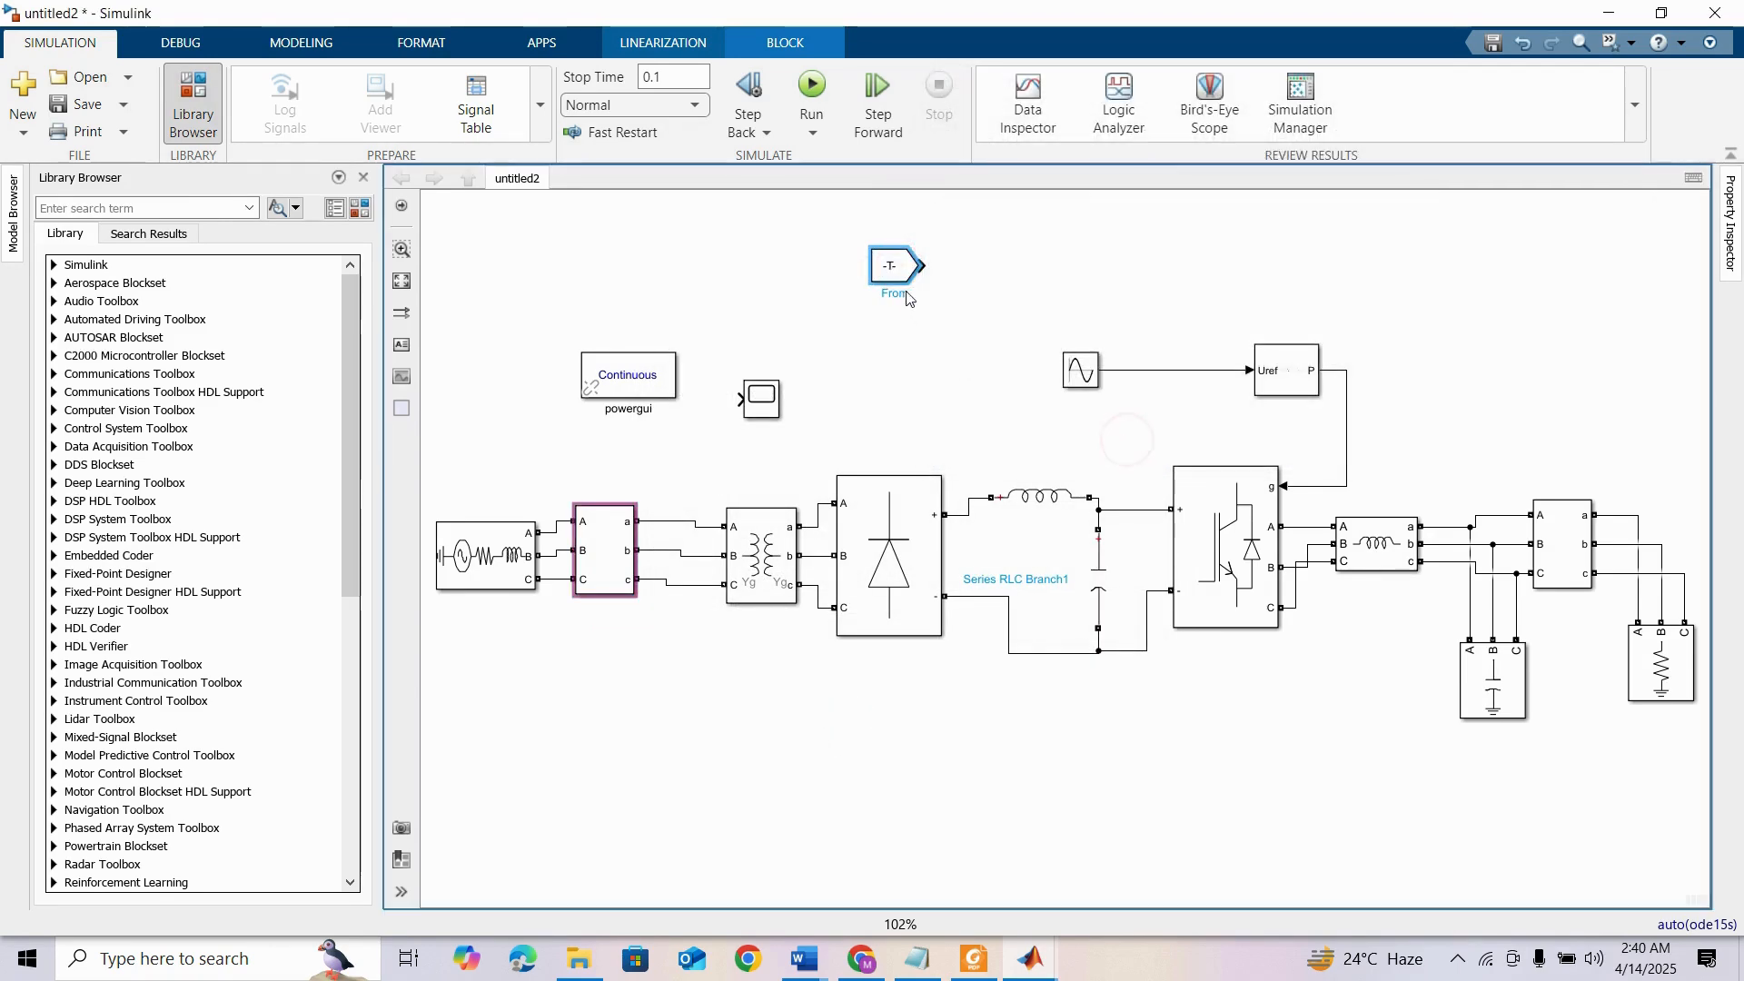
Place the From block and the scope side by side above the model, wire them together, and name the signal Source
{"action": "left_click_drag", "start_coordinate": [887, 264], "coordinate": [832, 286]}
{"action": "left_click_drag", "start_coordinate": [754, 408], "coordinate": [993, 277]}
{"action": "left_click", "coordinate": [932, 274]}
{"action": "double_click", "coordinate": [928, 273]}
{"action": "type", "text": "Source"}
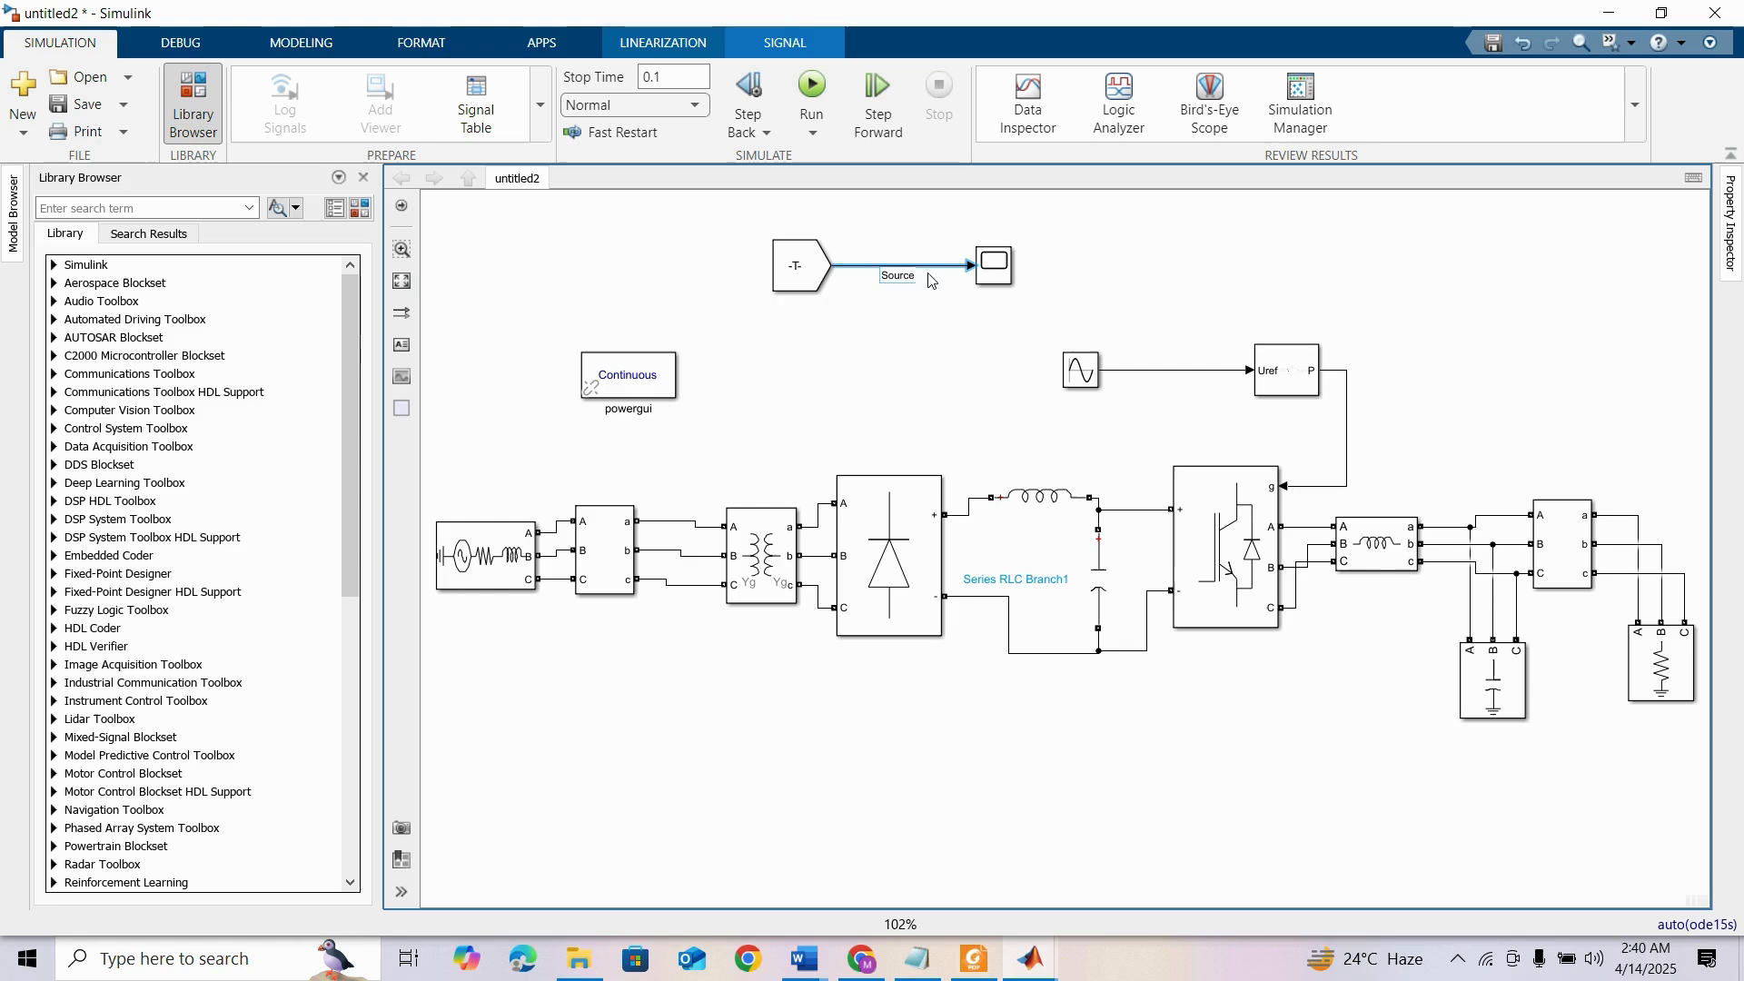
{"action": "left_click", "coordinate": [899, 358]}
Duplicate the From block below the first and set the copy's Goto tag to Vabc_load, copied from the load-side V-I Measurement
{"action": "left_click", "coordinate": [1555, 560]}
{"action": "double_click", "coordinate": [1555, 560]}
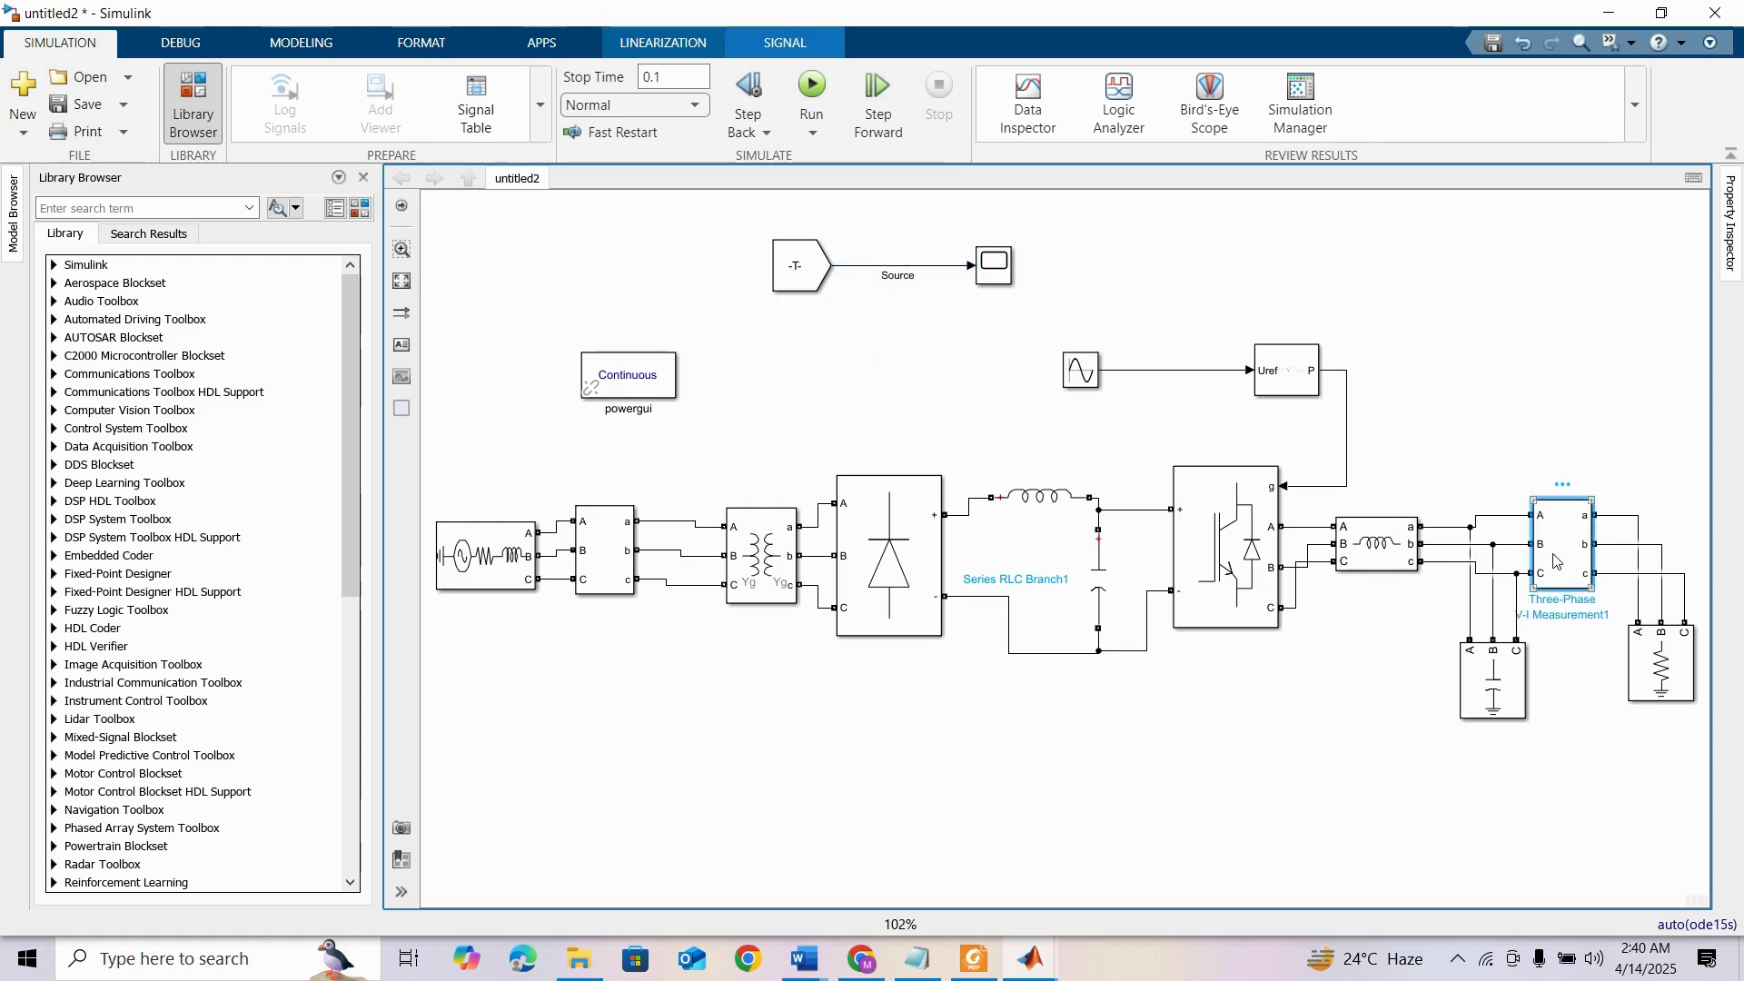
{"action": "double_click", "coordinate": [1144, 595]}
{"action": "key", "text": "ctrl+c"}
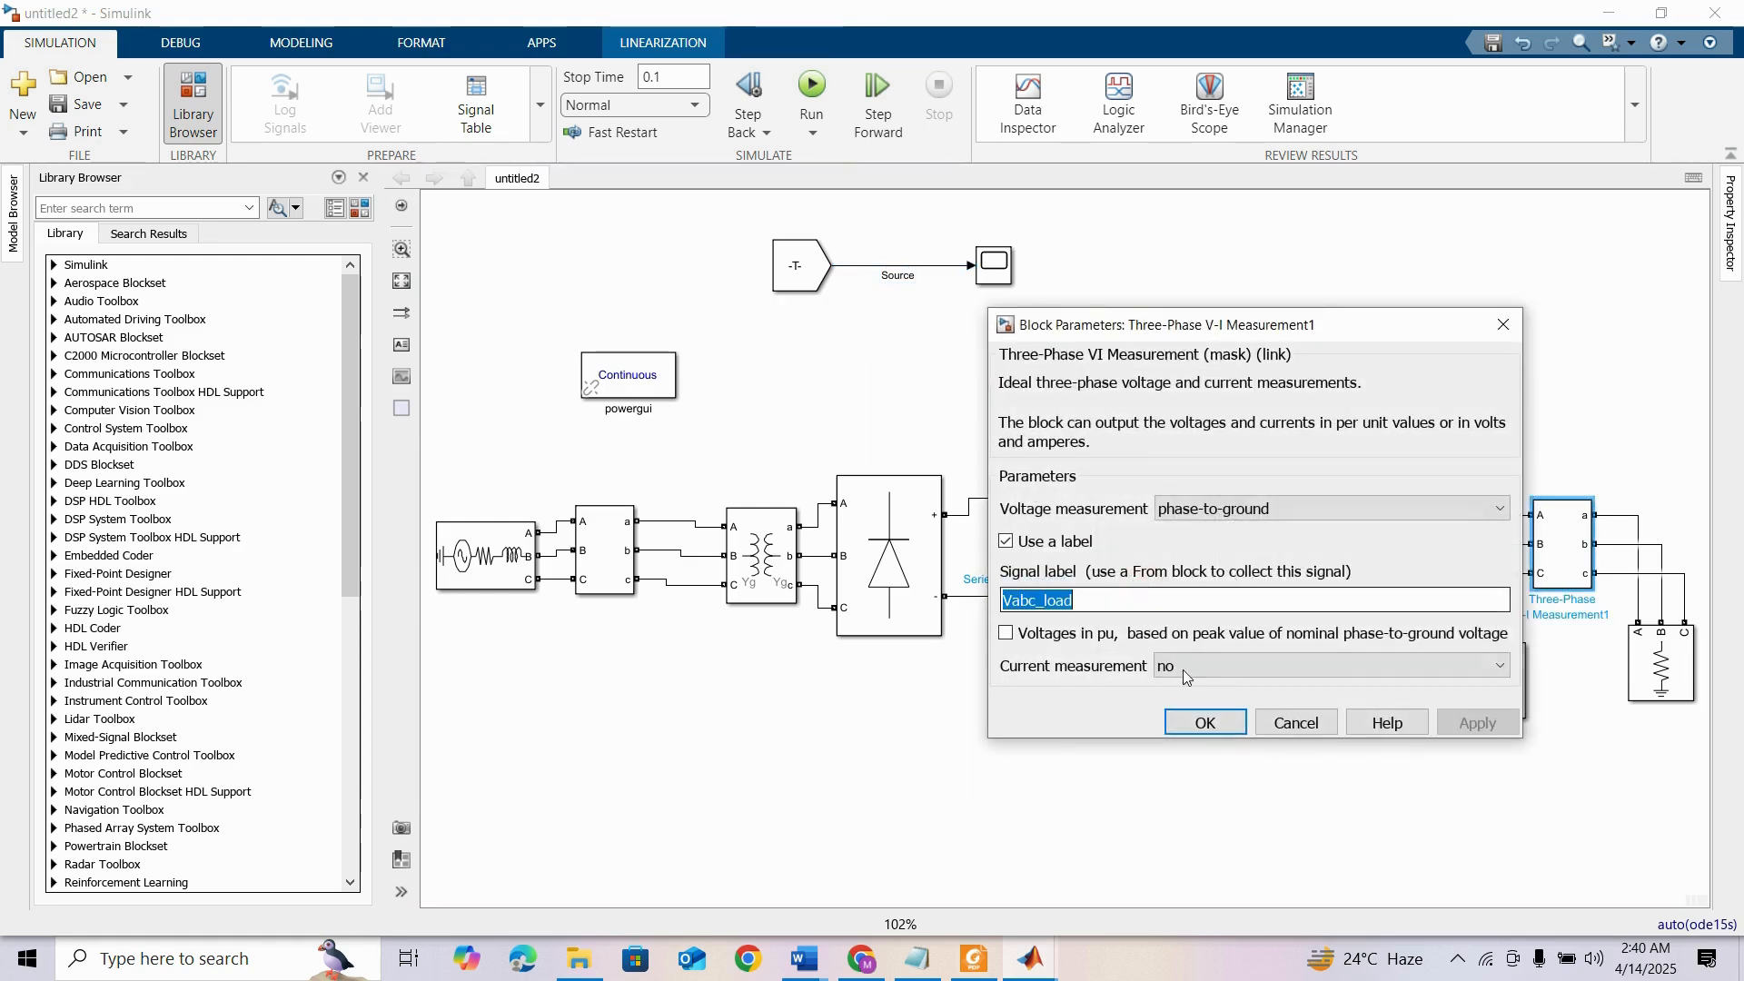
{"action": "left_click", "coordinate": [1205, 723]}
{"action": "left_click_drag", "start_coordinate": [809, 271], "coordinate": [810, 375]}
{"action": "double_click", "coordinate": [802, 368]}
{"action": "double_click", "coordinate": [999, 380]}
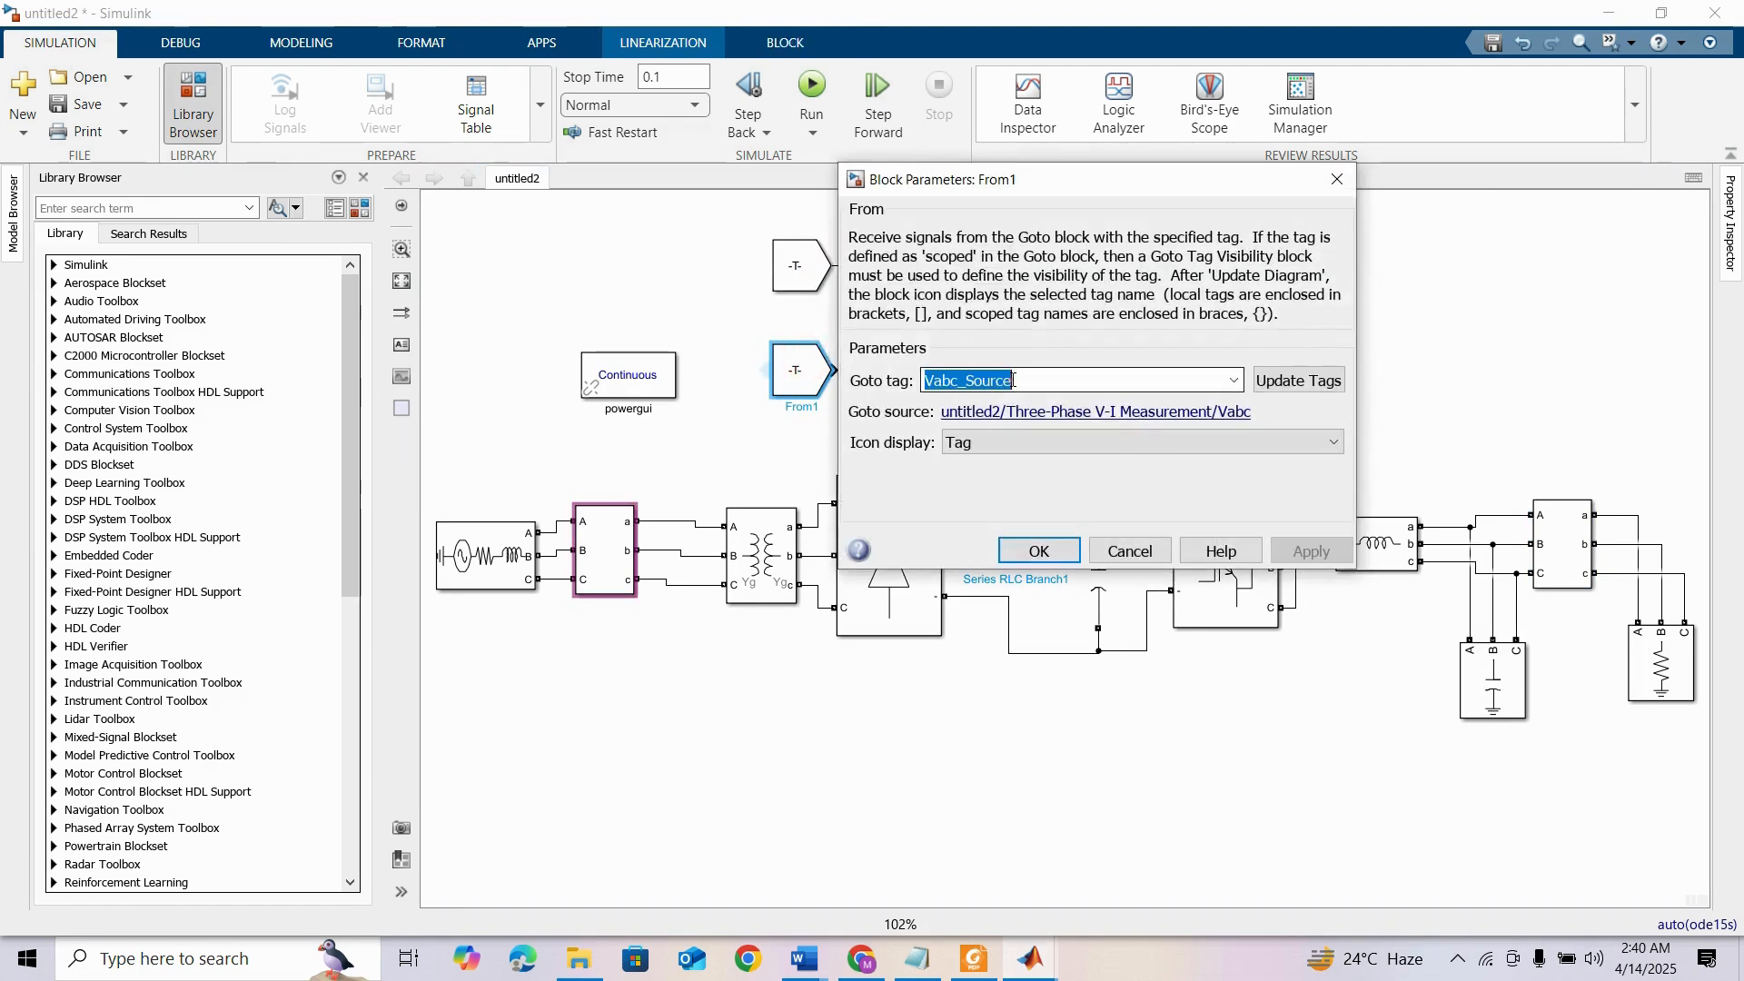
{"action": "key", "text": "ctrl+v"}
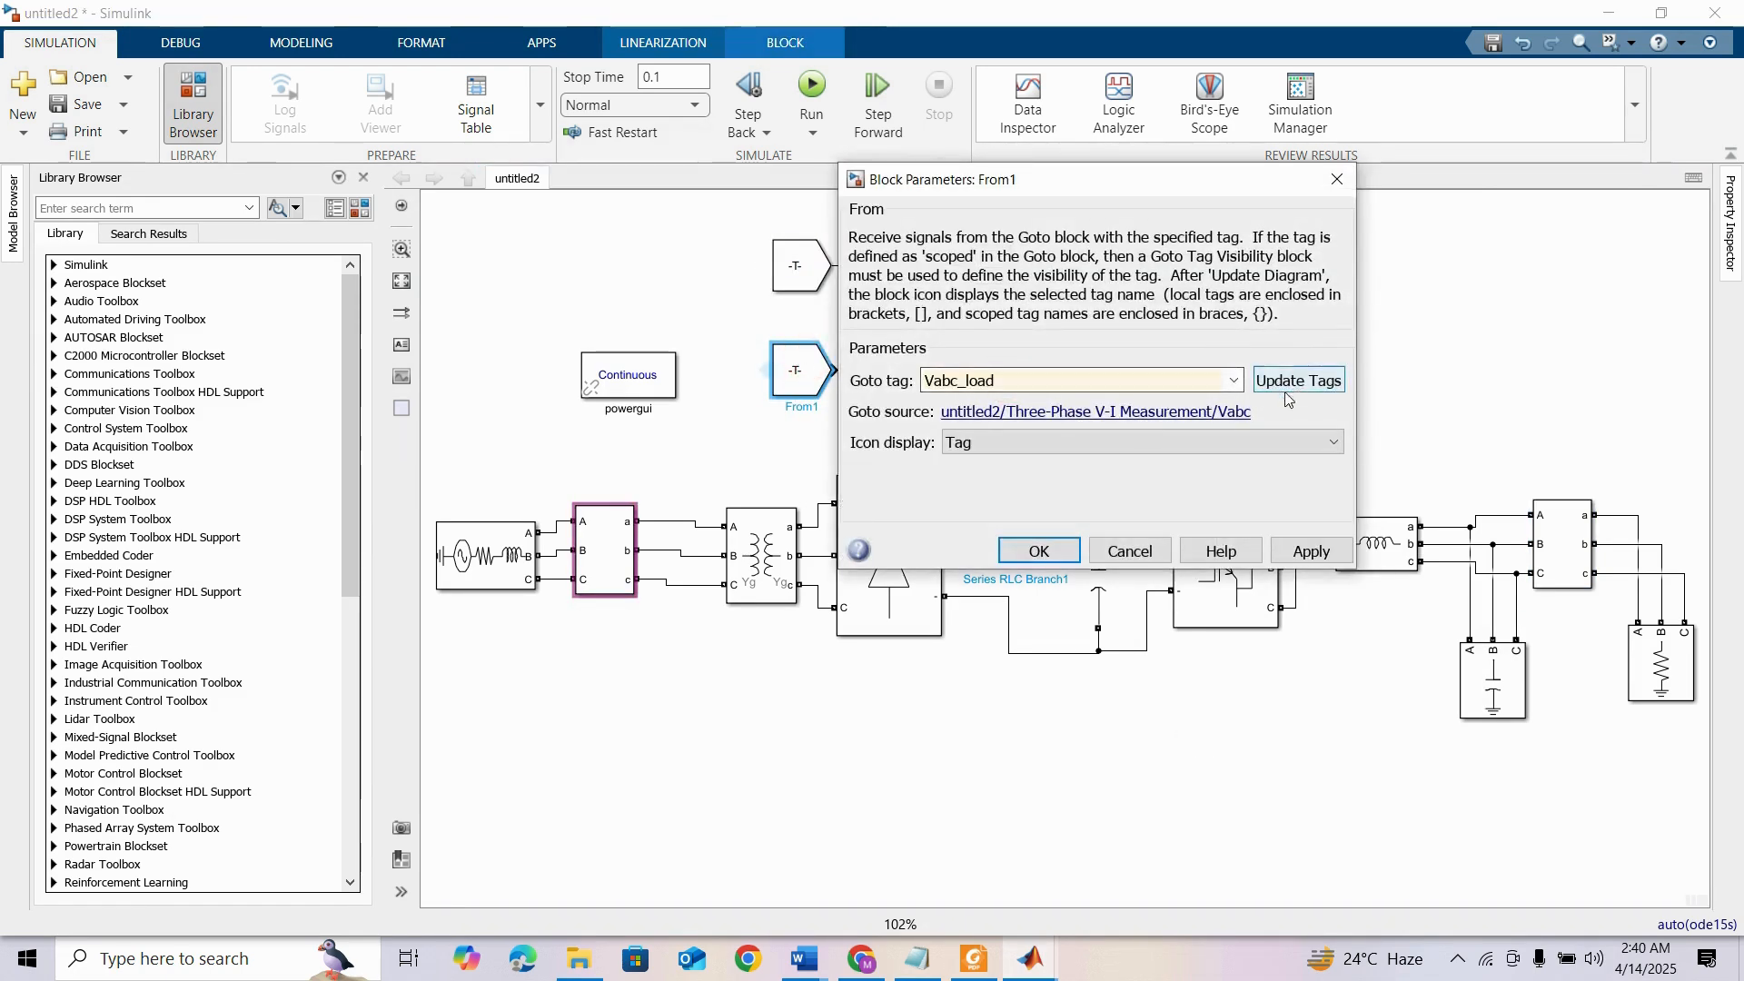
{"action": "left_click", "coordinate": [1040, 551]}
Wire the Vabc_load From block to a second scope input and name that signal load
{"action": "left_click_drag", "start_coordinate": [834, 370], "coordinate": [979, 276]}
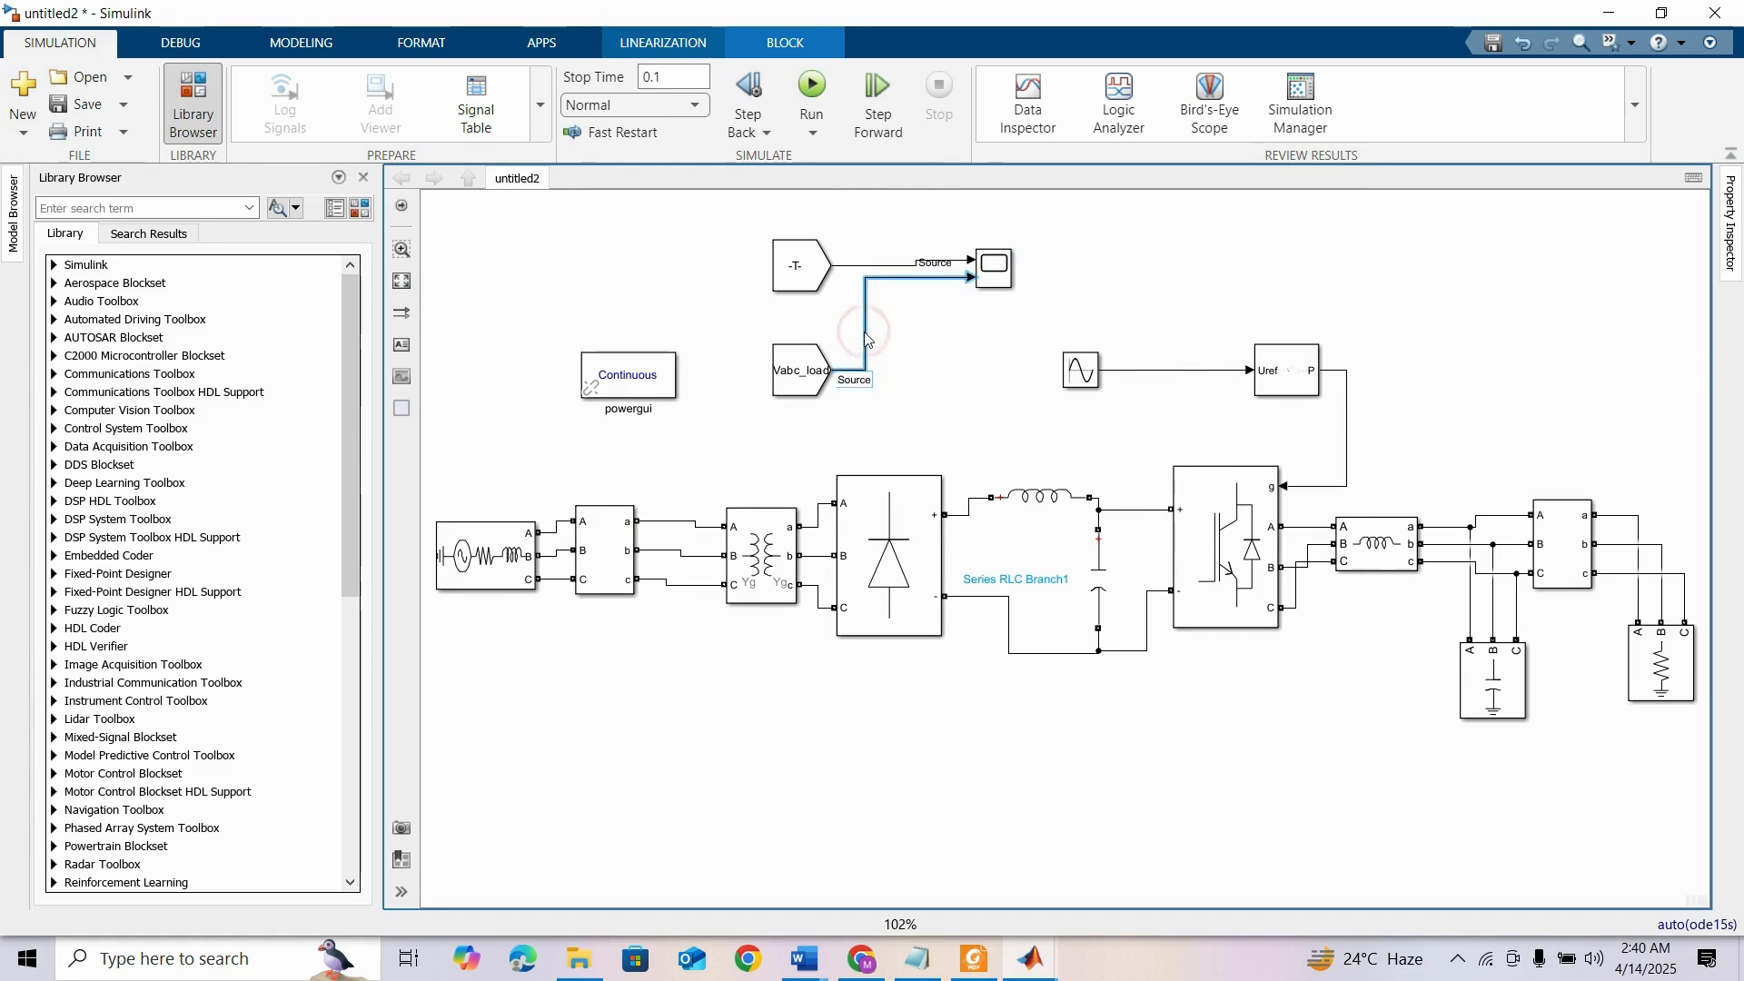
{"action": "left_click", "coordinate": [866, 341]}
{"action": "key", "text": "BackSpace"}
{"action": "key", "text": "BackSpace"}
{"action": "key", "text": "BackSpace"}
{"action": "key", "text": "BackSpace"}
{"action": "type", "text": "load"}
{"action": "left_click", "coordinate": [932, 368]}
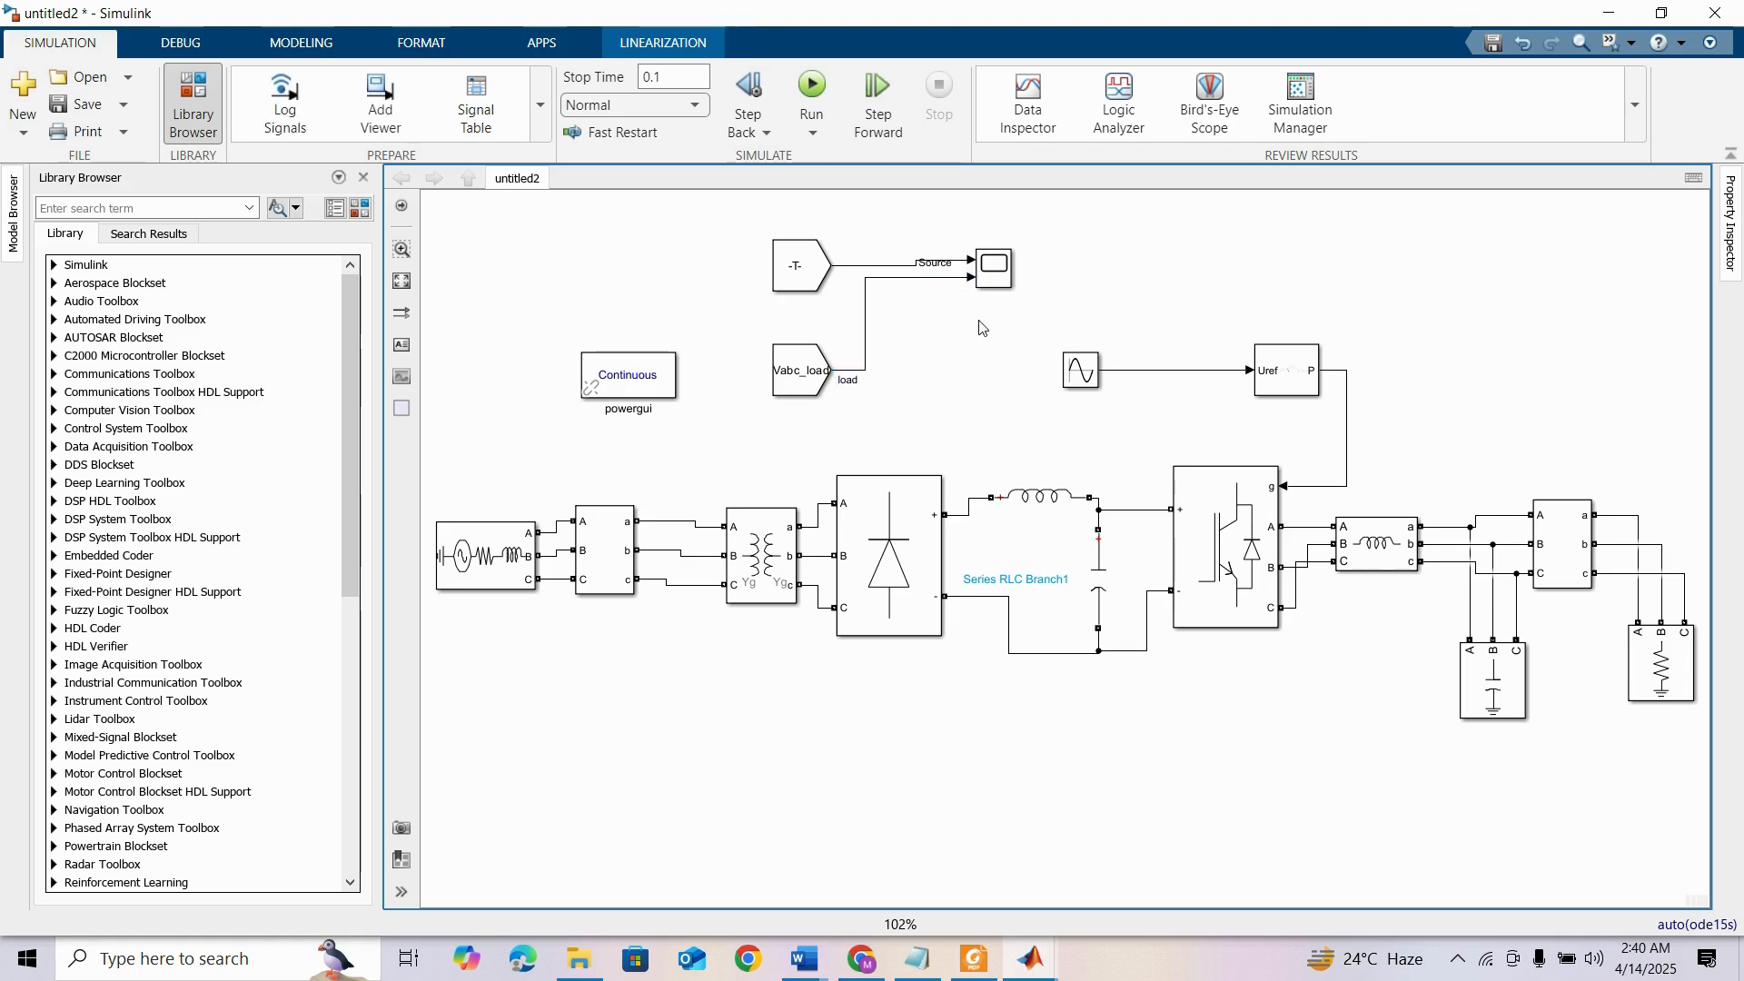
Move the powergui block level with the upper From block and run the simulation to view its results in the scope
{"action": "left_click_drag", "start_coordinate": [635, 373], "coordinate": [587, 263]}
{"action": "left_click", "coordinate": [813, 84]}
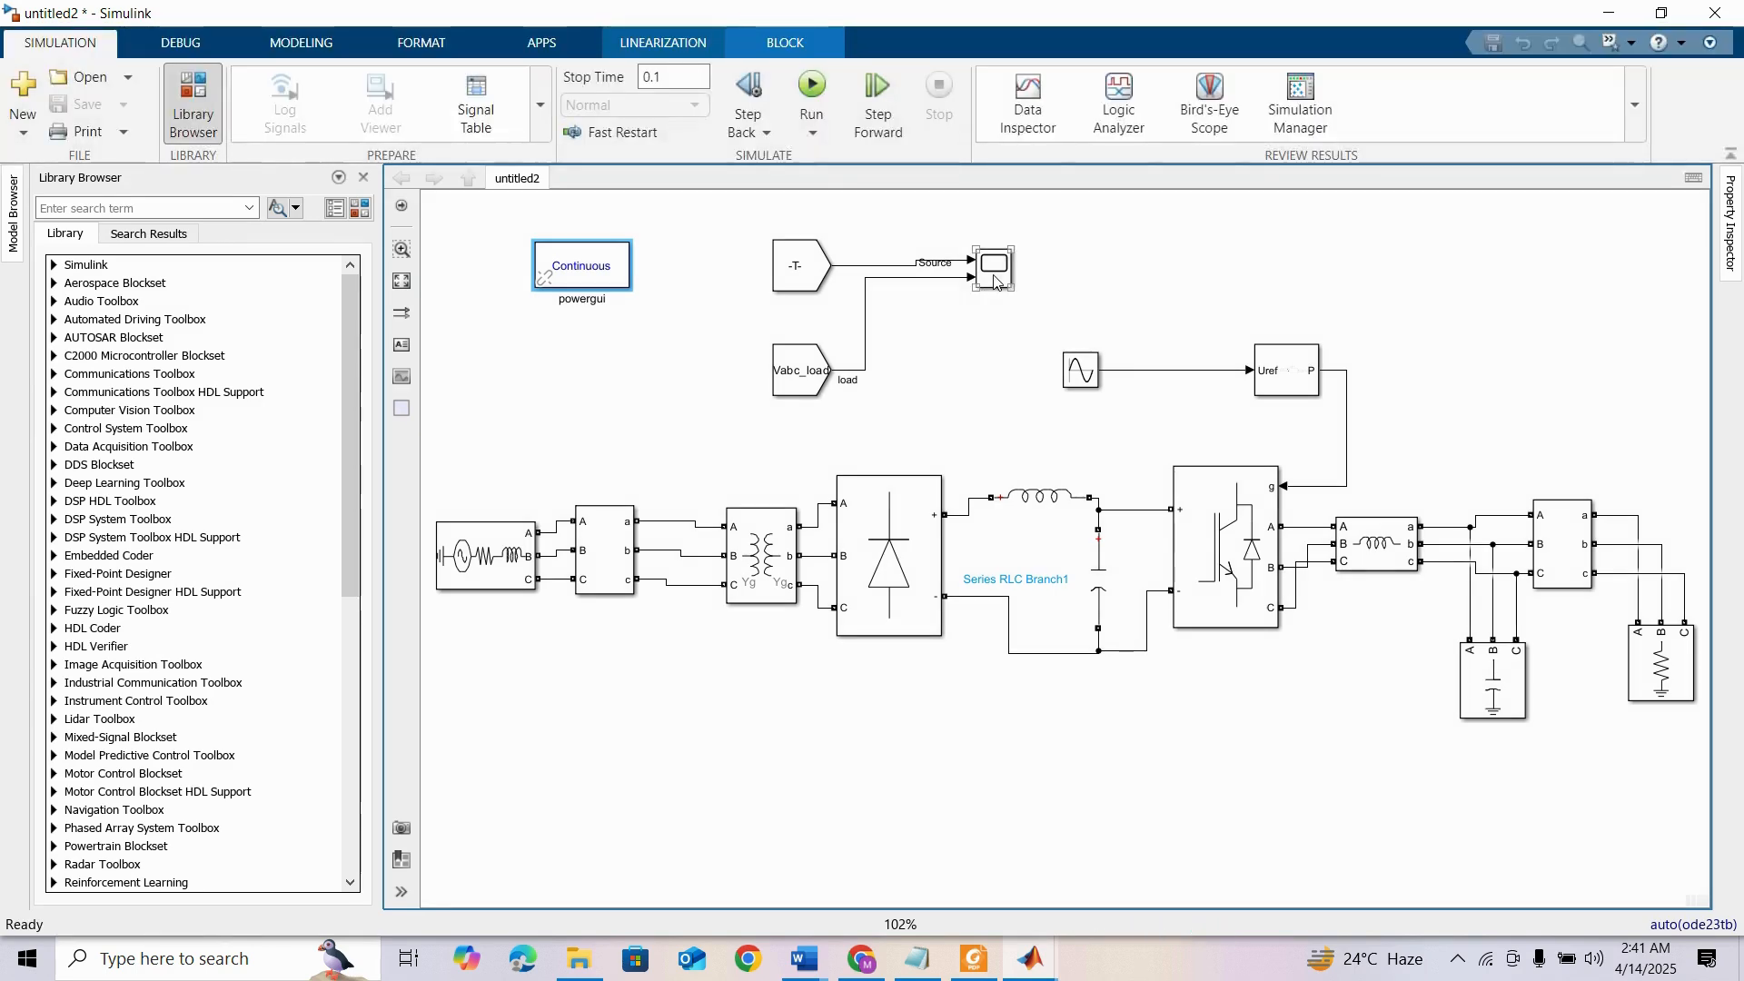
{"action": "left_click", "coordinate": [995, 282]}
{"action": "double_click", "coordinate": [994, 281]}
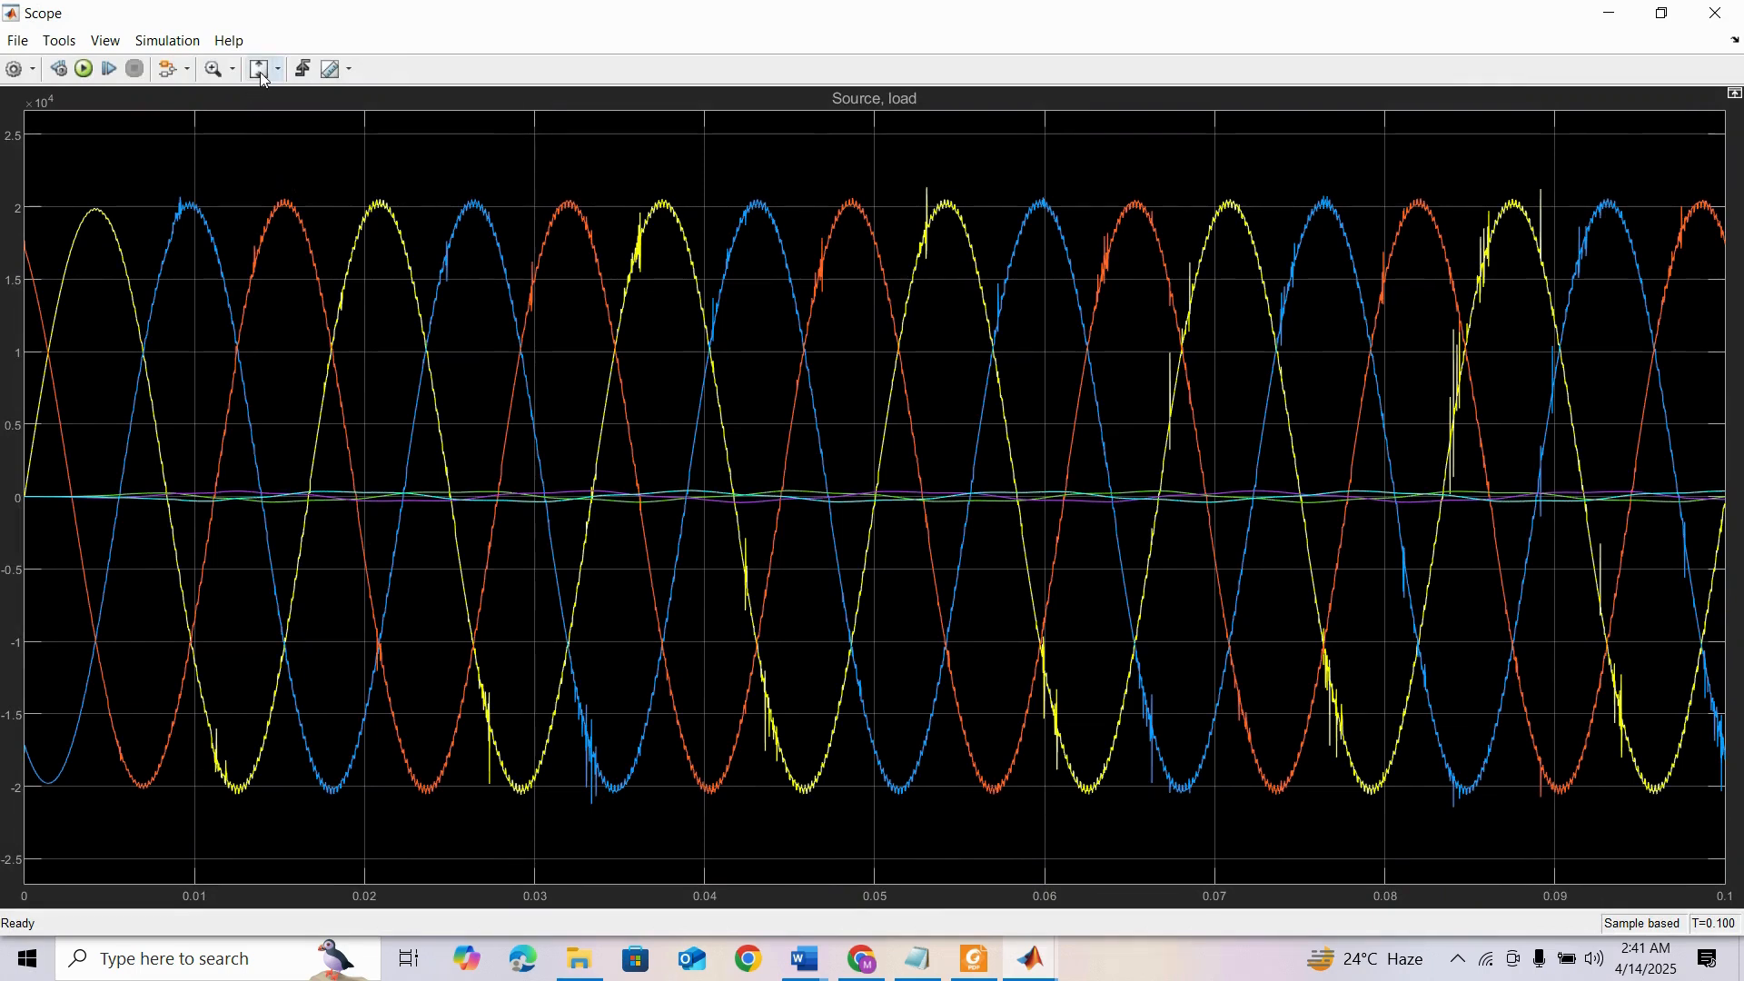
Split the scope into two vertically stacked displays for Source and load, autoscale the axes, and close the scope
{"action": "left_click", "coordinate": [273, 76]}
{"action": "left_click", "coordinate": [97, 41]}
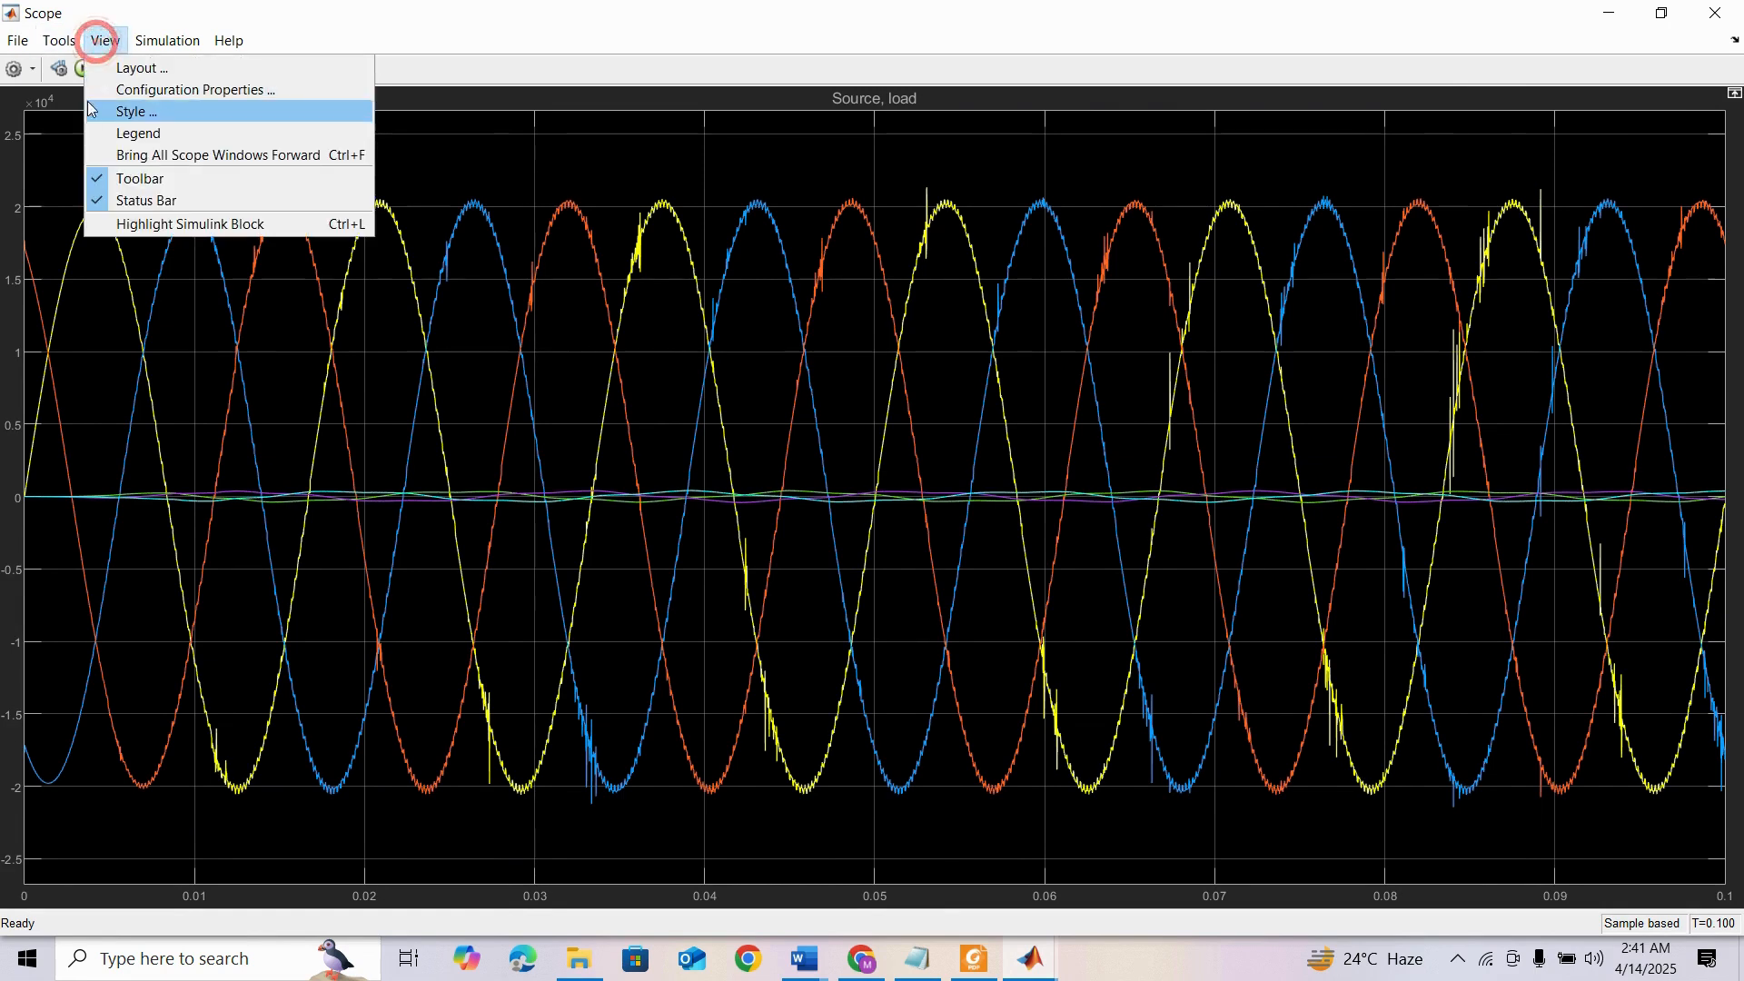
{"action": "left_click", "coordinate": [133, 69]}
{"action": "left_click", "coordinate": [140, 171]}
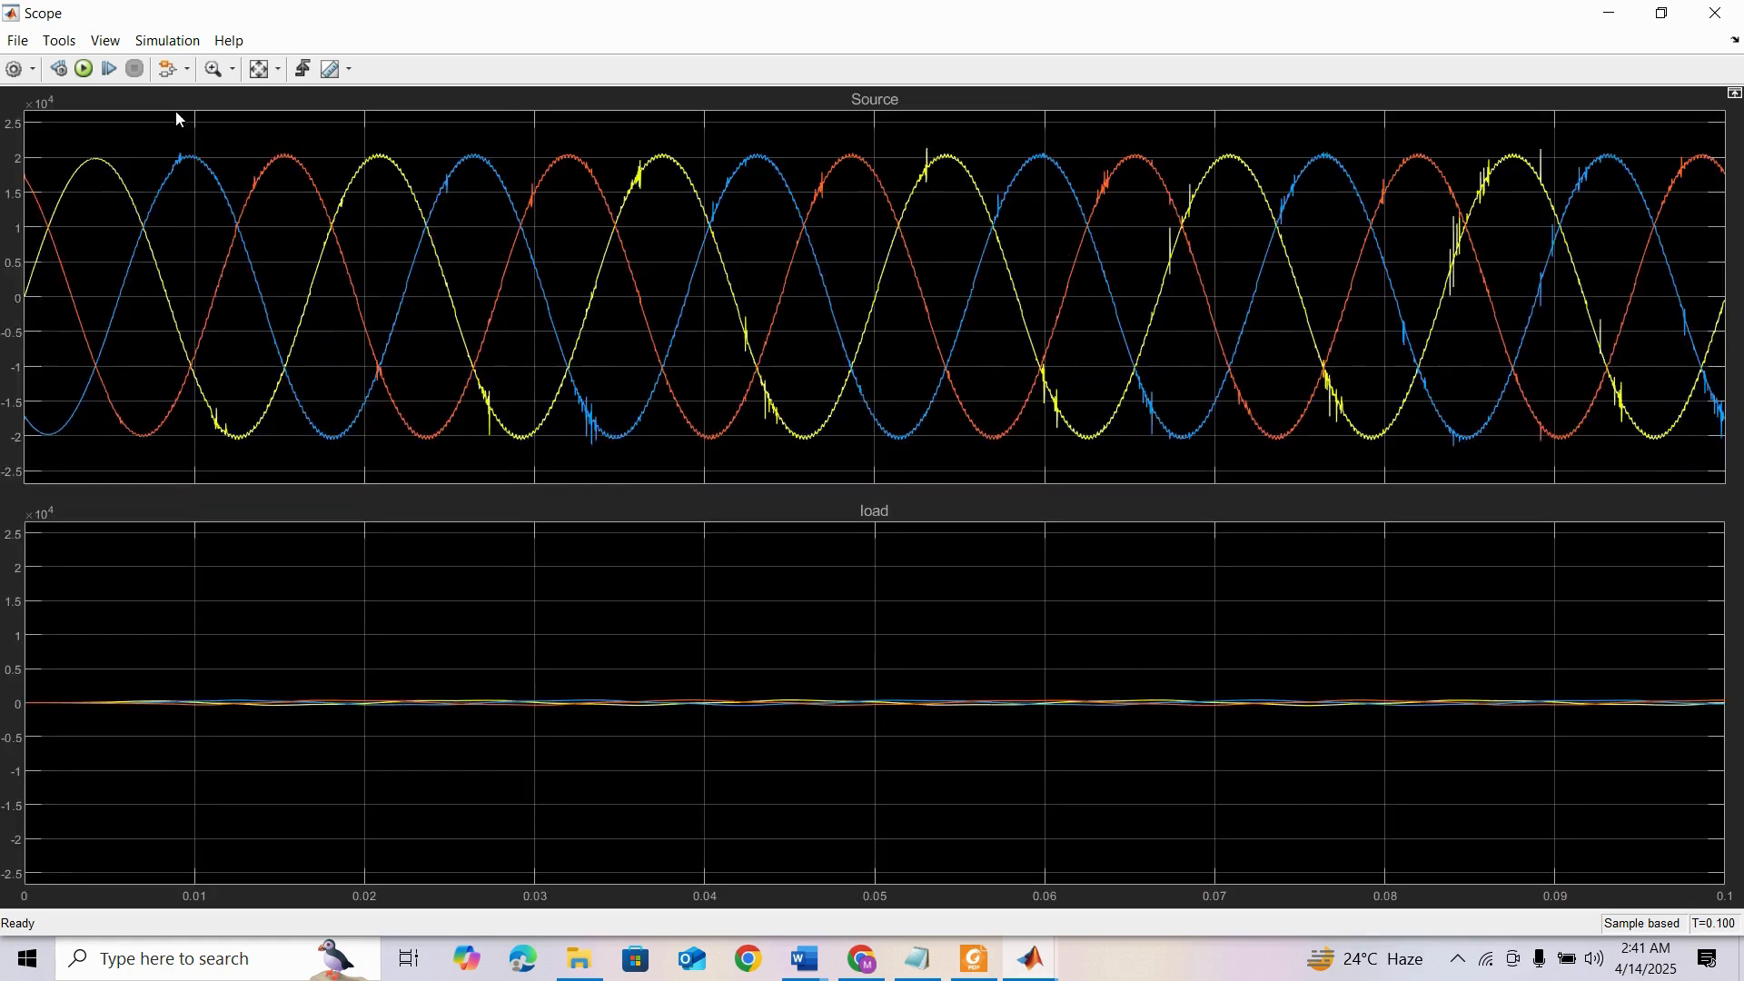
{"action": "left_click", "coordinate": [256, 69]}
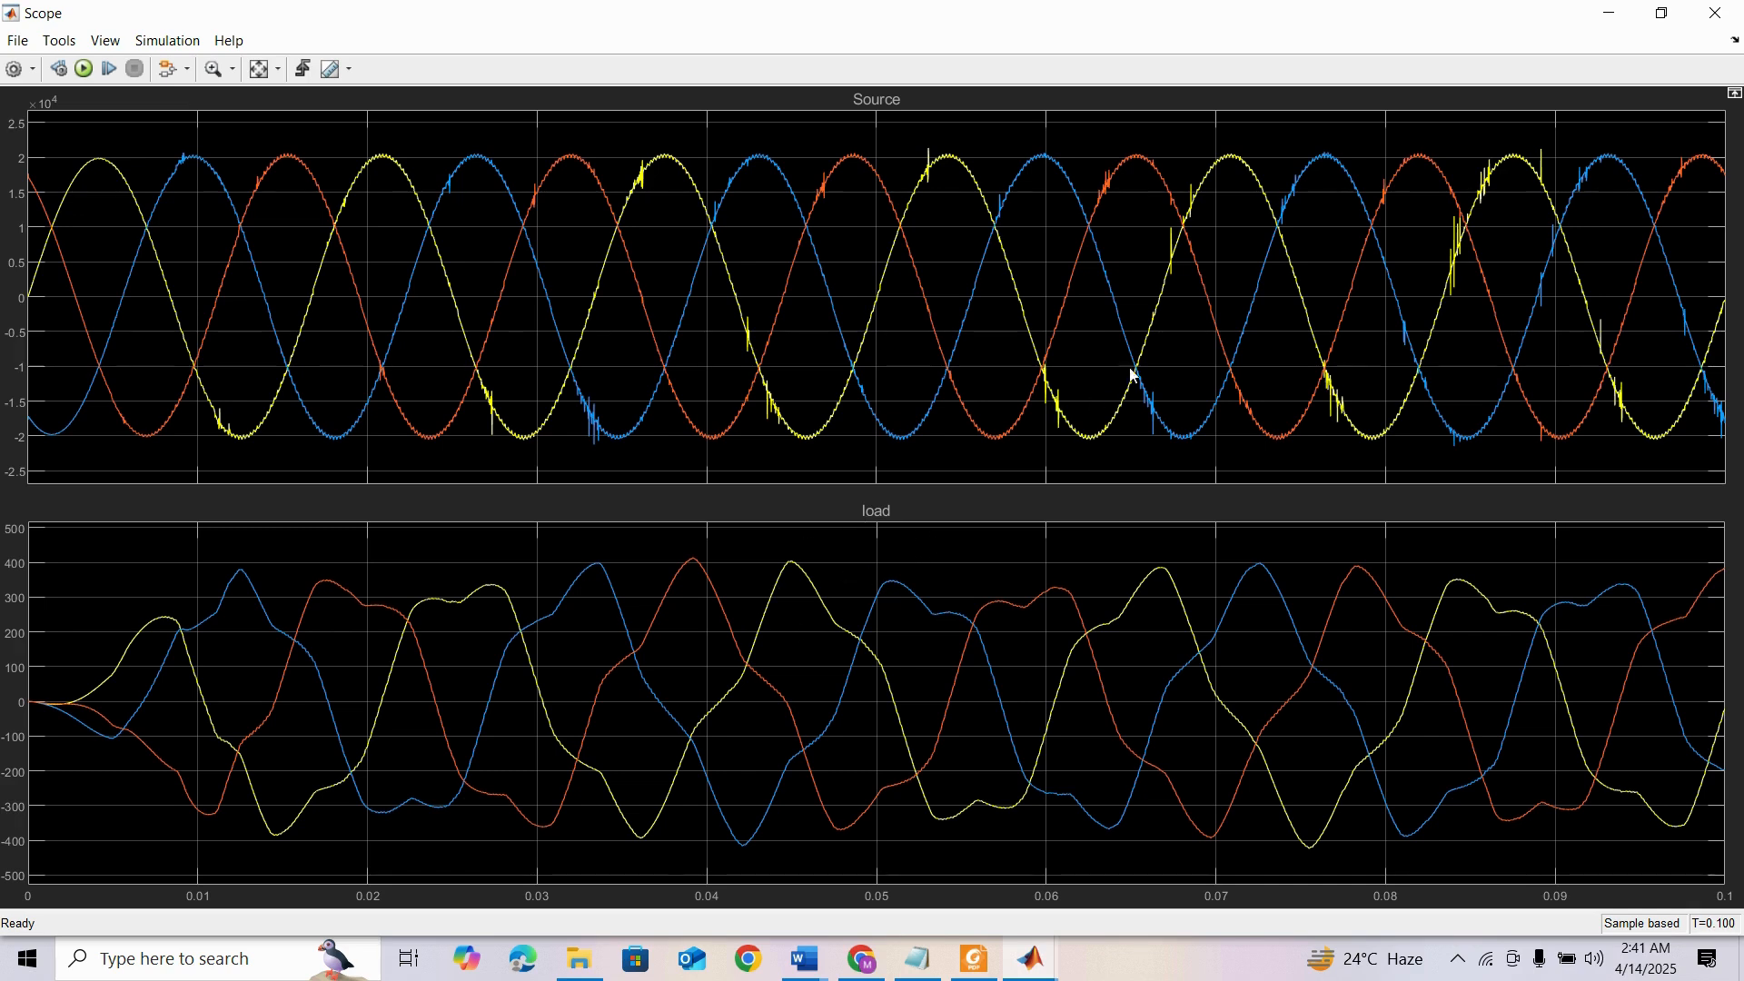
{"action": "left_click", "coordinate": [1714, 13]}
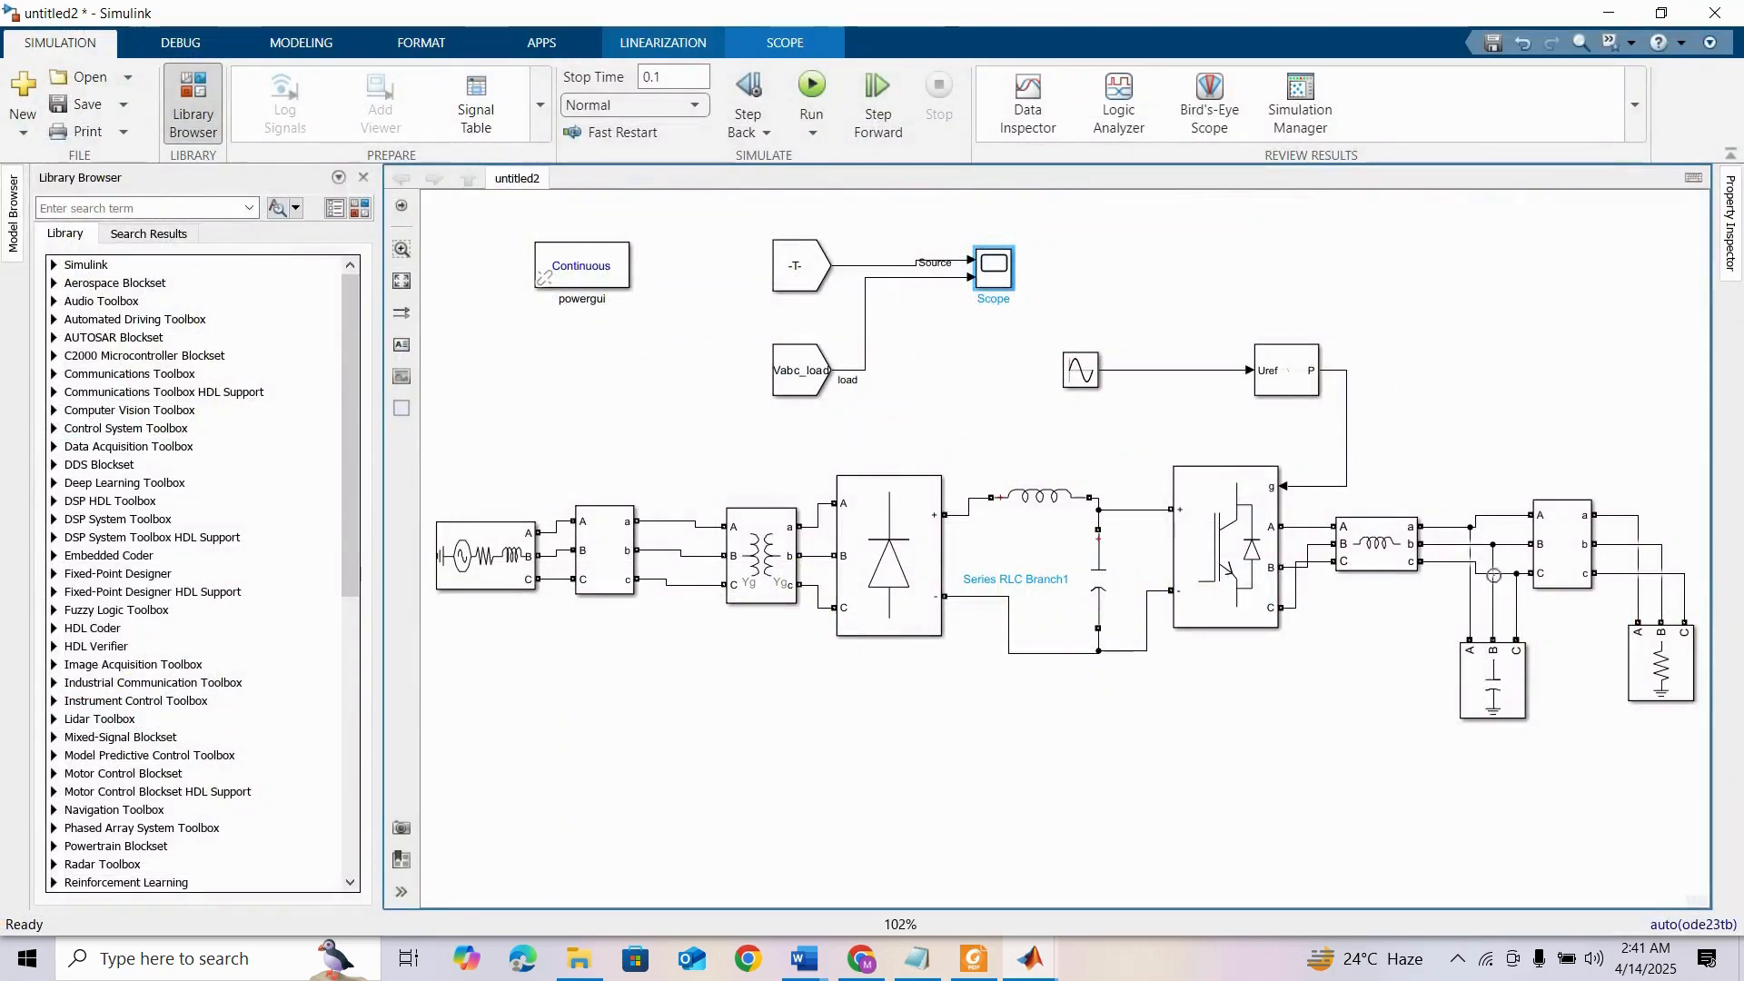
{"action": "left_click", "coordinate": [1395, 551]}
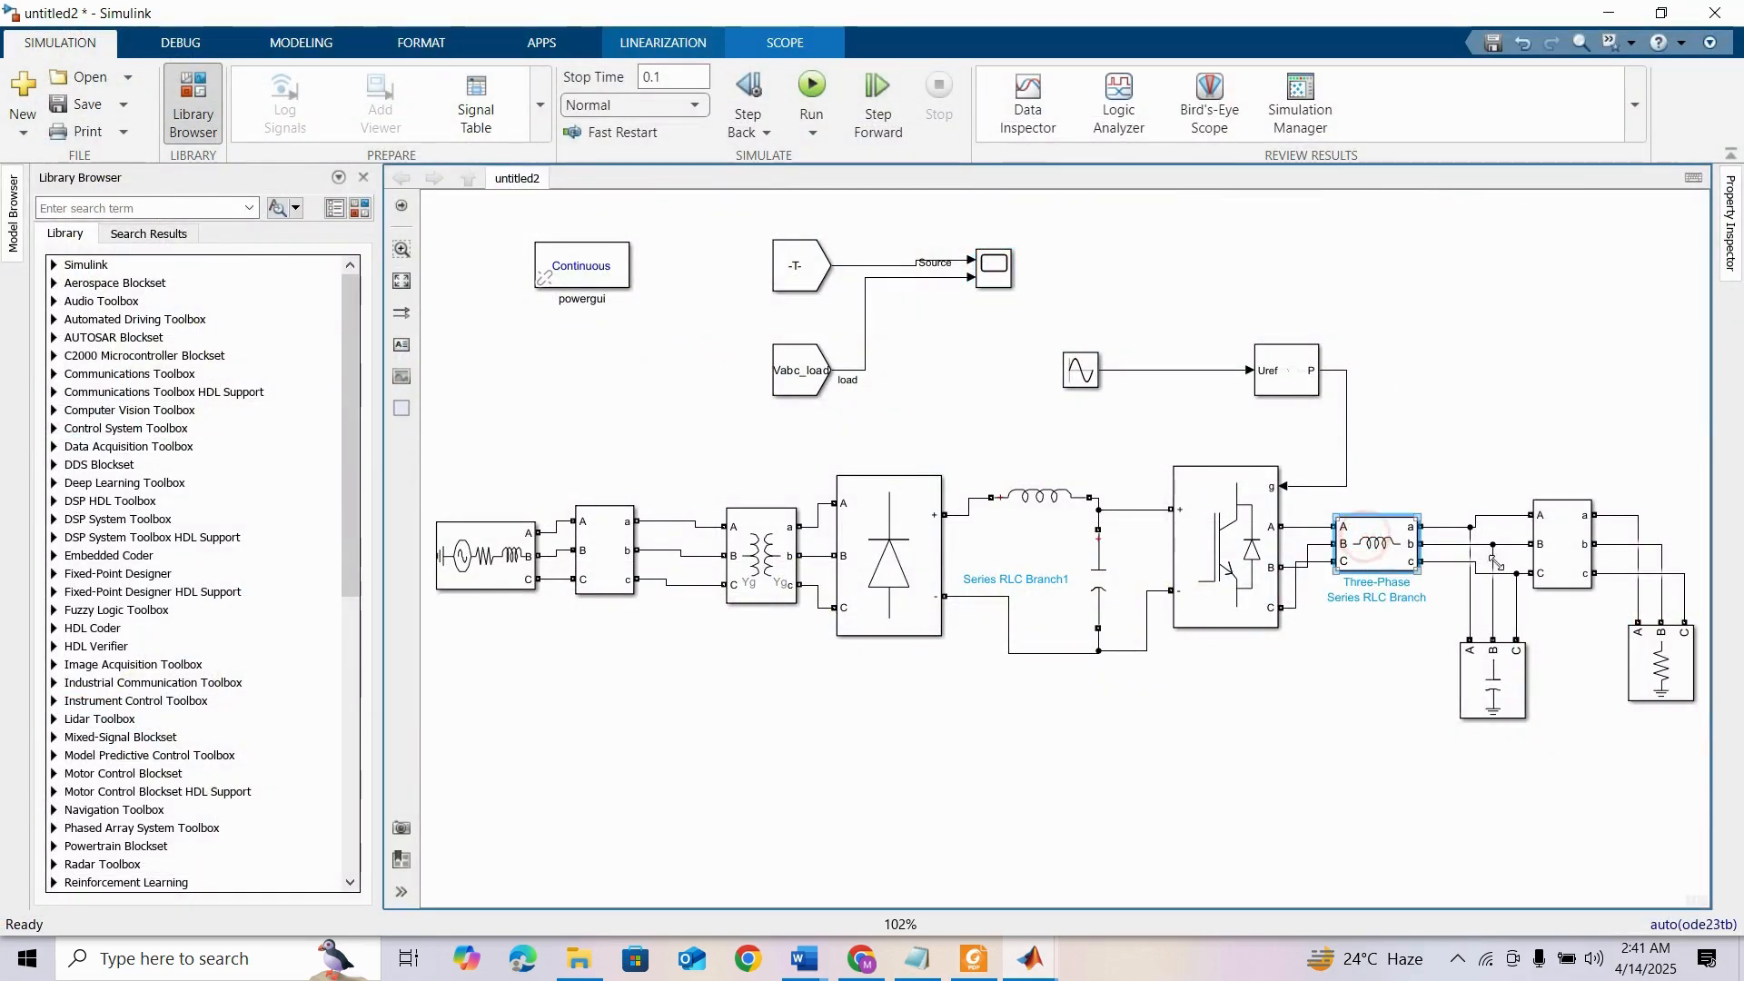
{"action": "left_click", "coordinate": [1356, 630]}
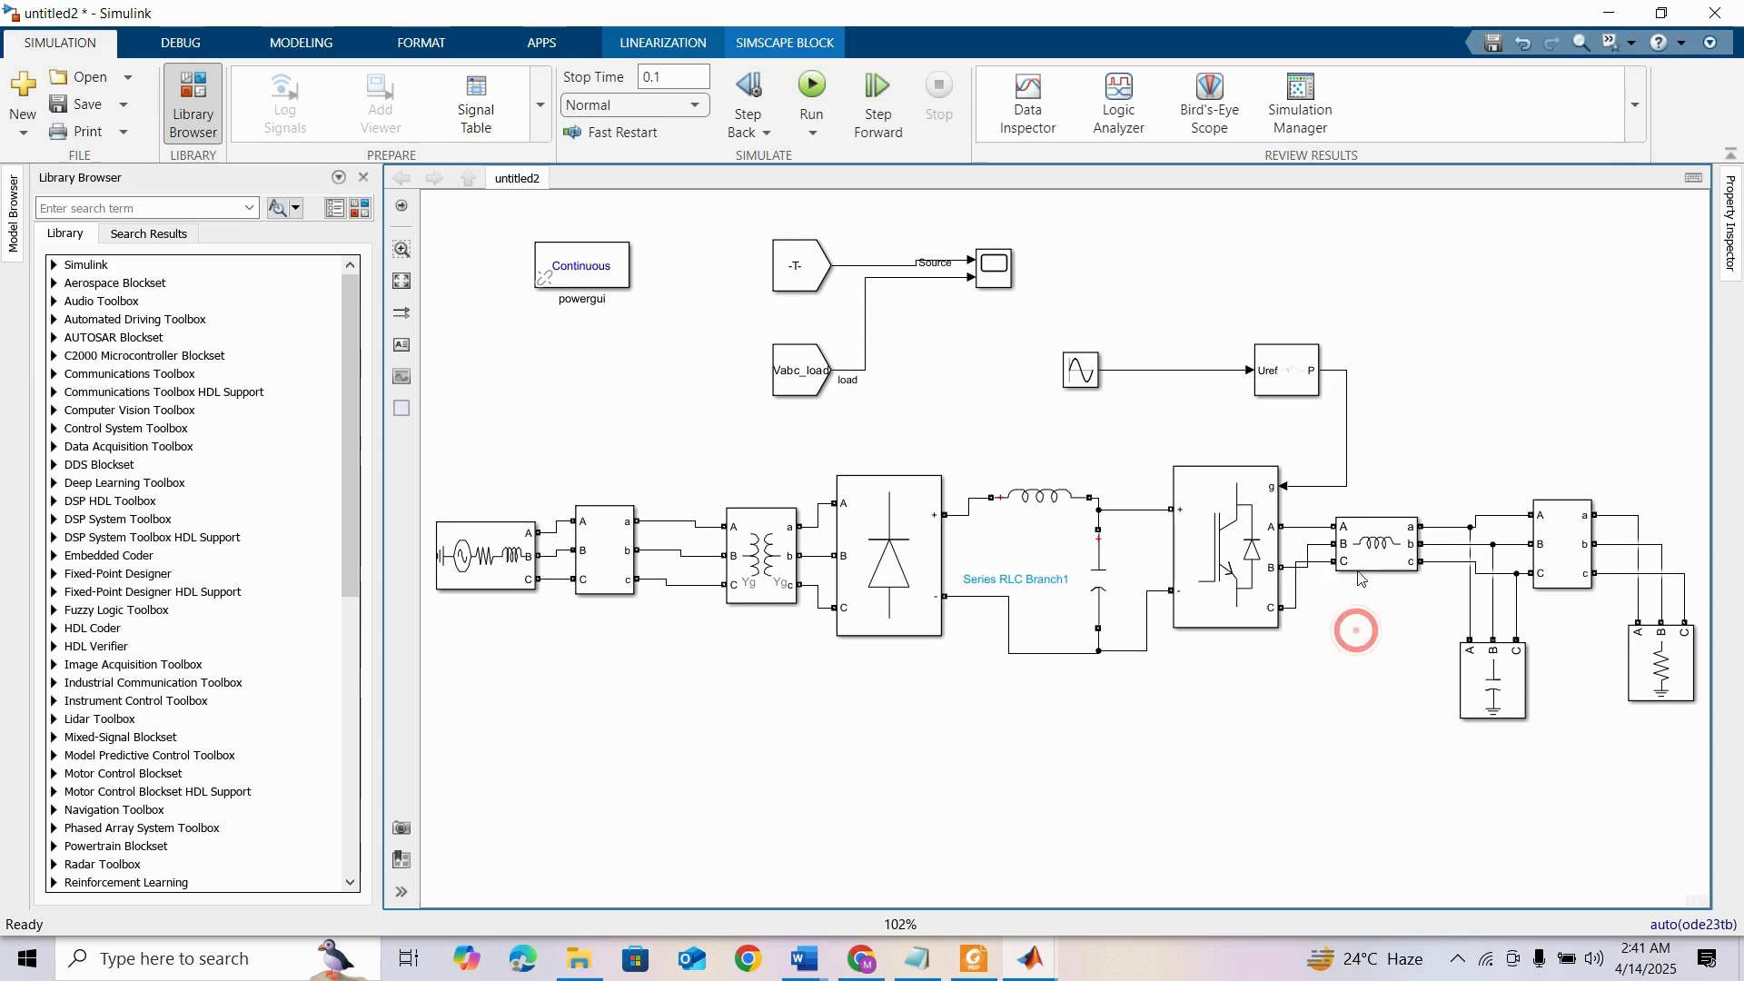
{"action": "left_click", "coordinate": [993, 268]}
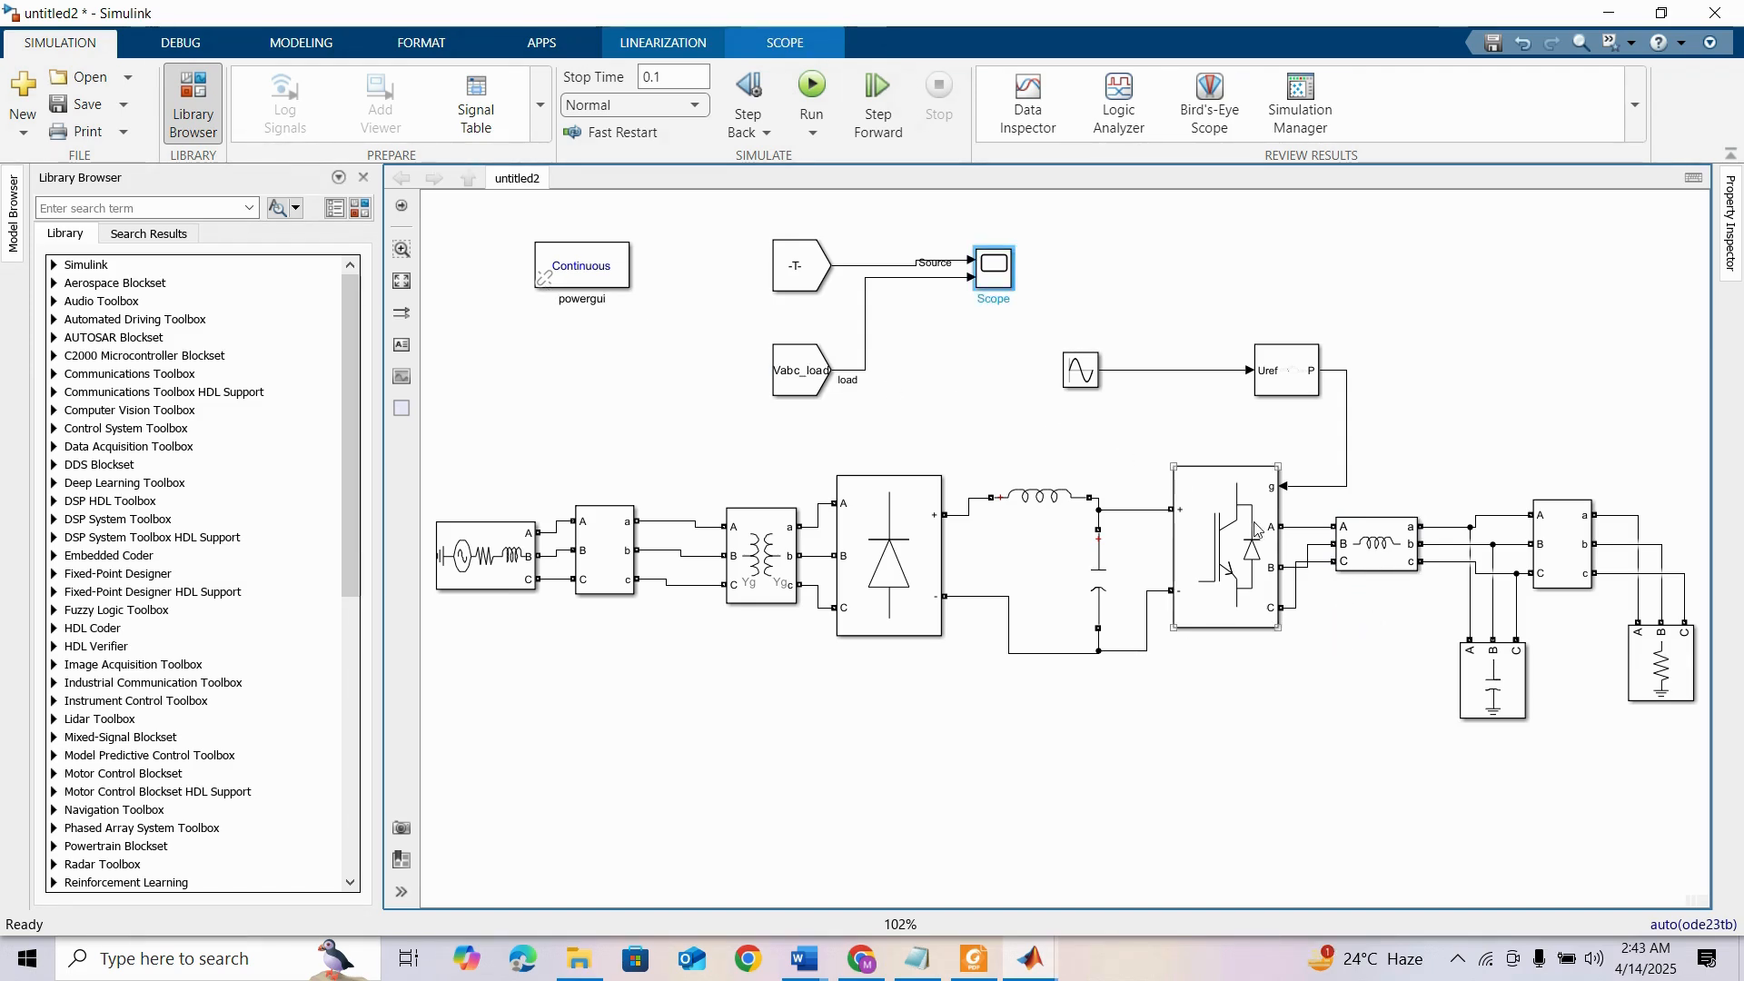
Review the filter inductance of the Three-Phase Series RLC Branch and the parameters of the capacitive Three-Phase Parallel RLC Load
{"action": "double_click", "coordinate": [1378, 550]}
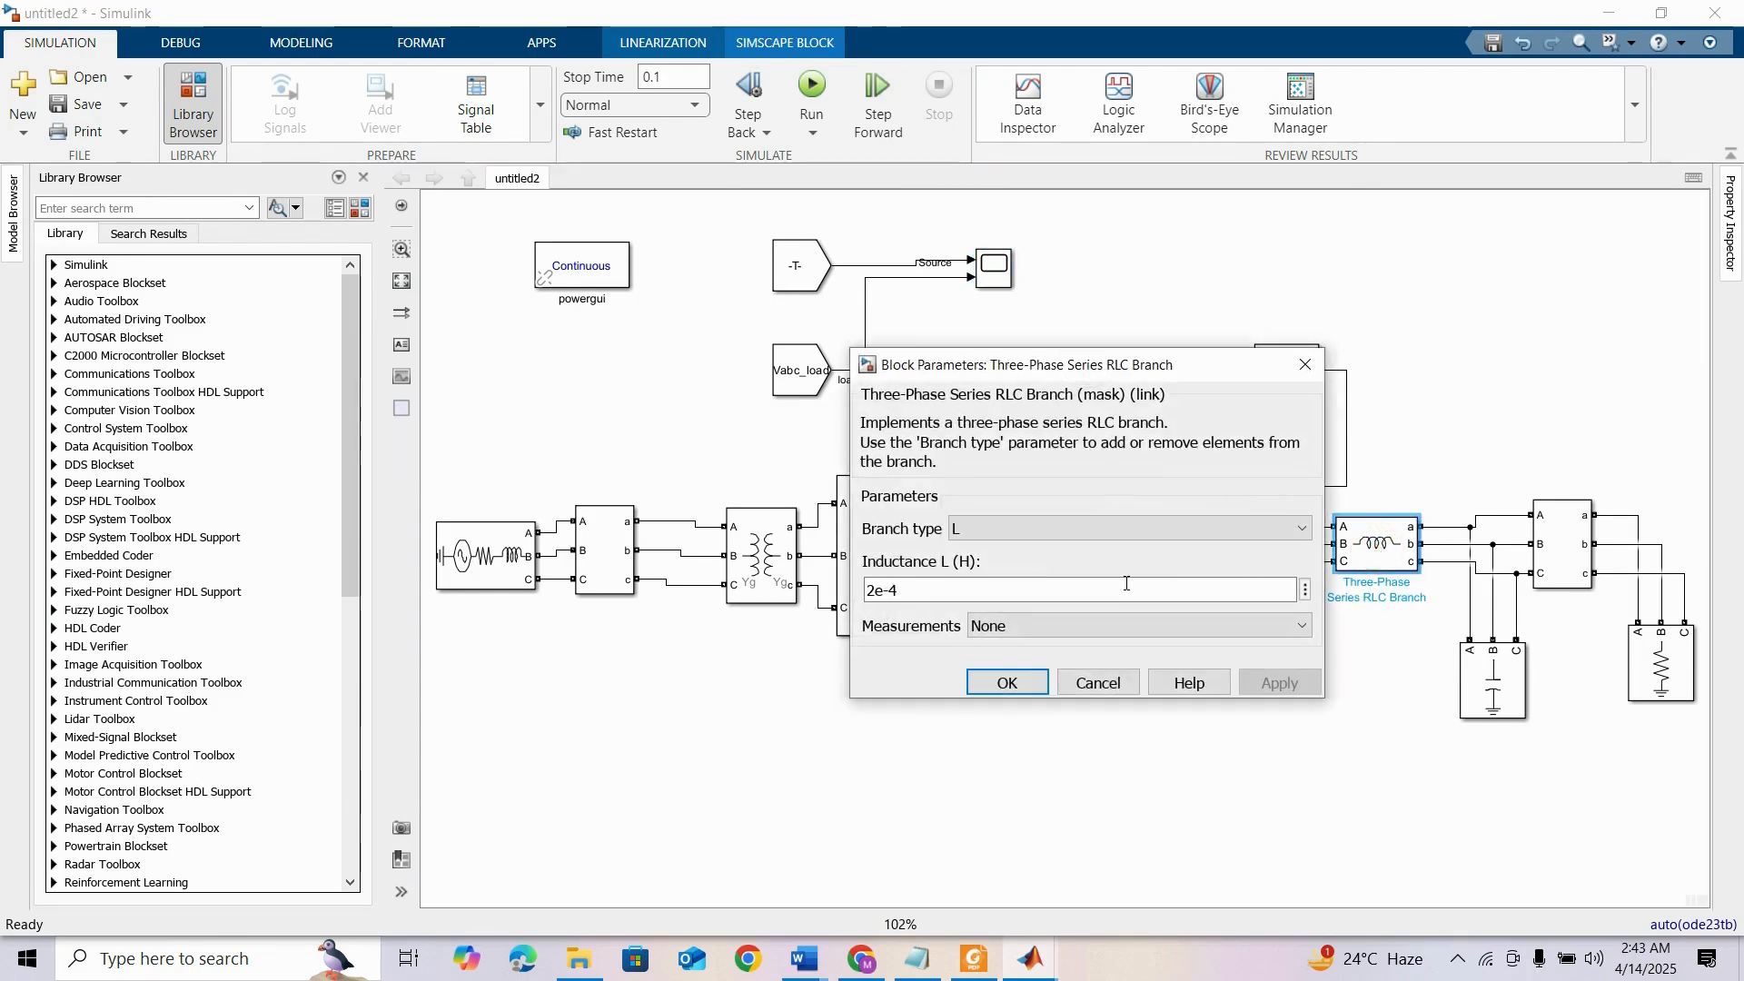
{"action": "double_click", "coordinate": [924, 591]}
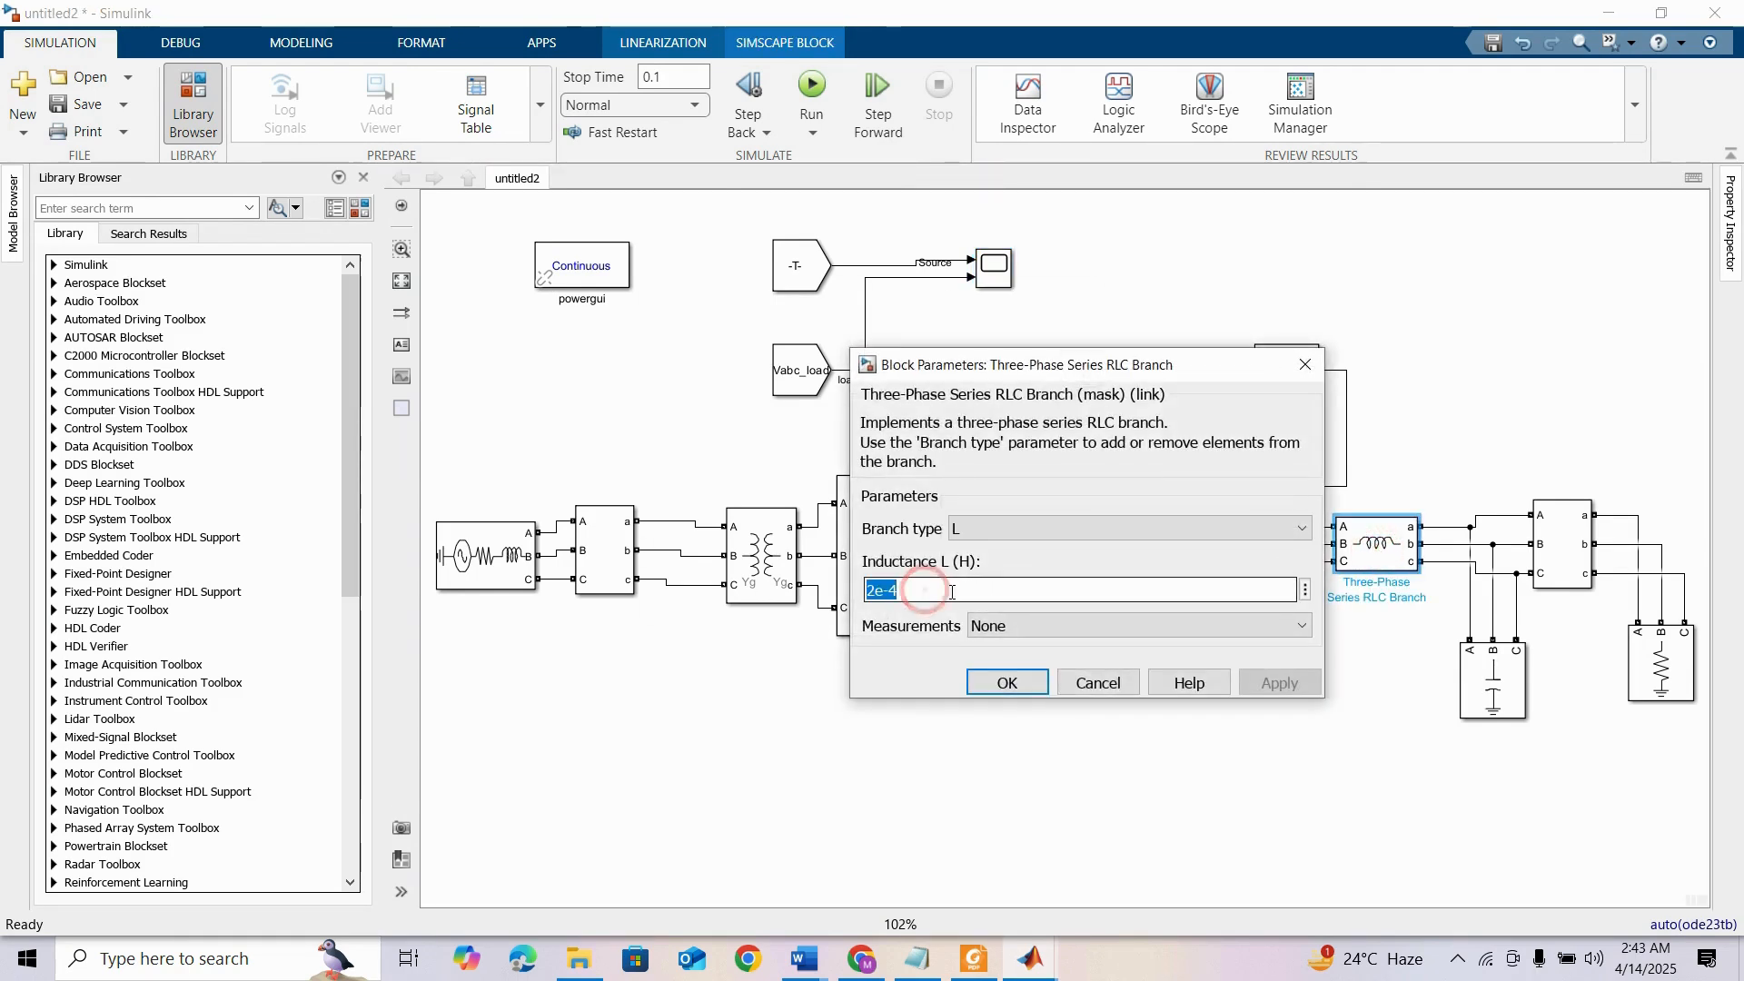
{"action": "double_click", "coordinate": [977, 591]}
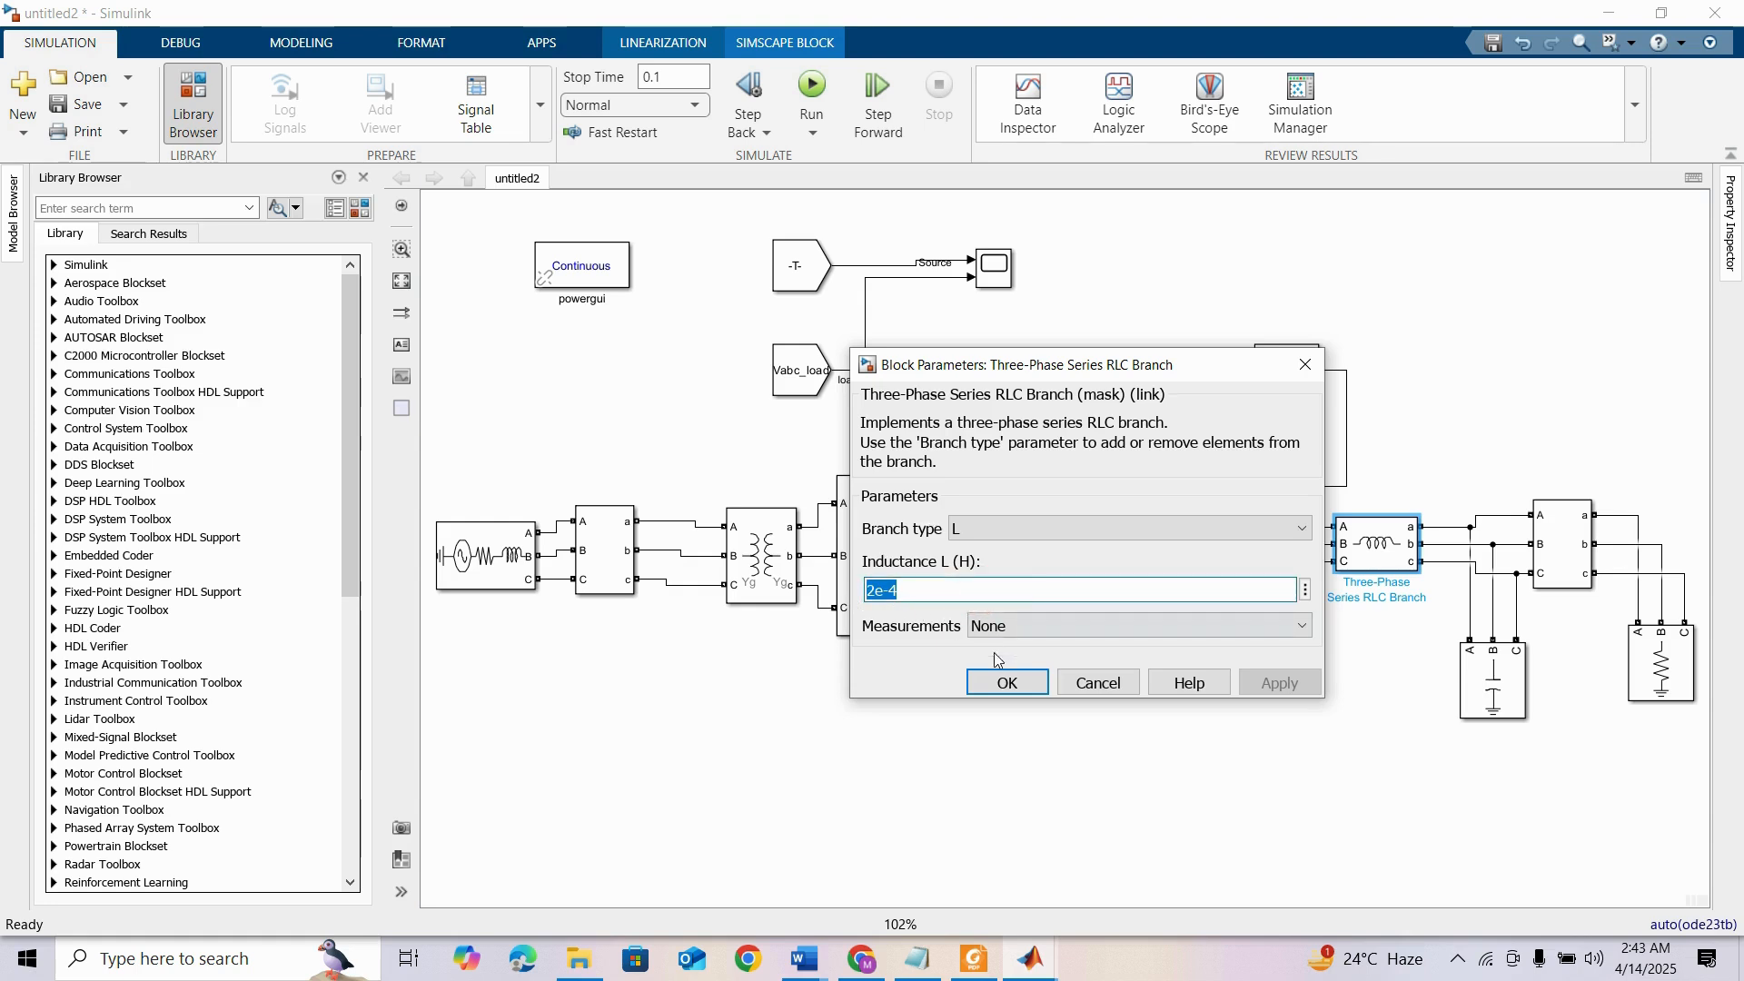
{"action": "left_click", "coordinate": [1006, 681]}
{"action": "left_click", "coordinate": [1507, 681]}
{"action": "double_click", "coordinate": [1507, 680]}
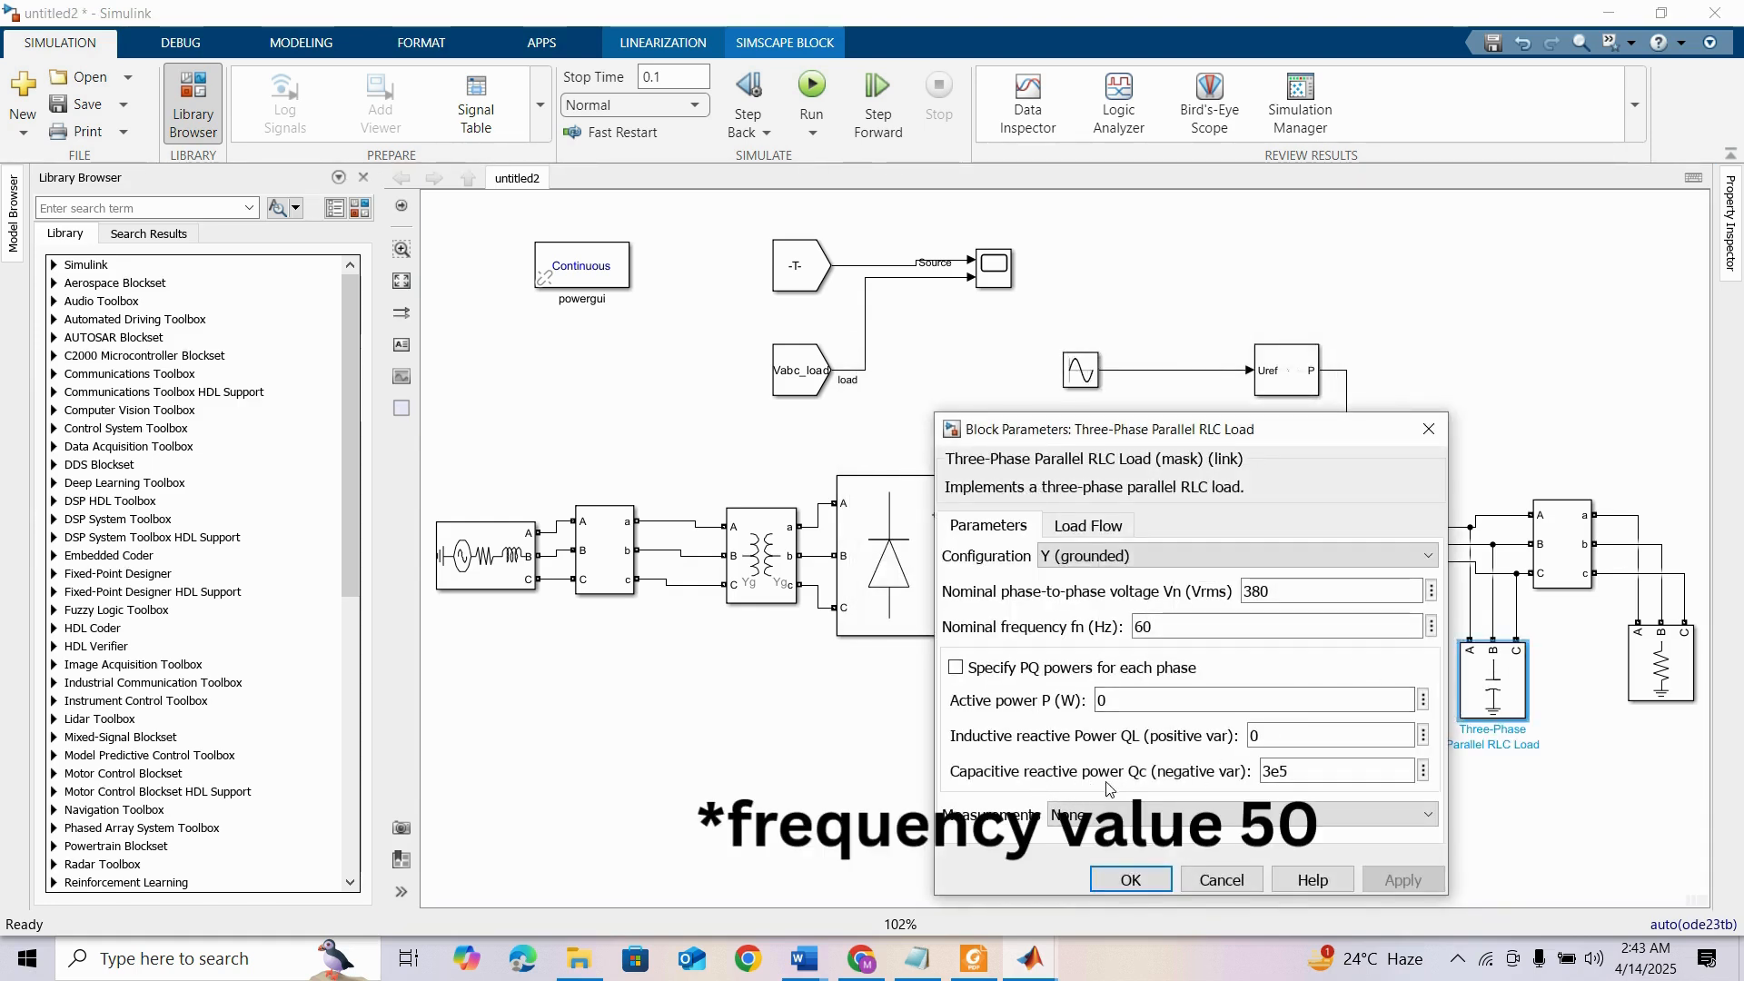
{"action": "left_click", "coordinate": [1129, 880]}
Run the simulation again and open the scope to compare the Source and load voltage waveforms
{"action": "left_click", "coordinate": [813, 88]}
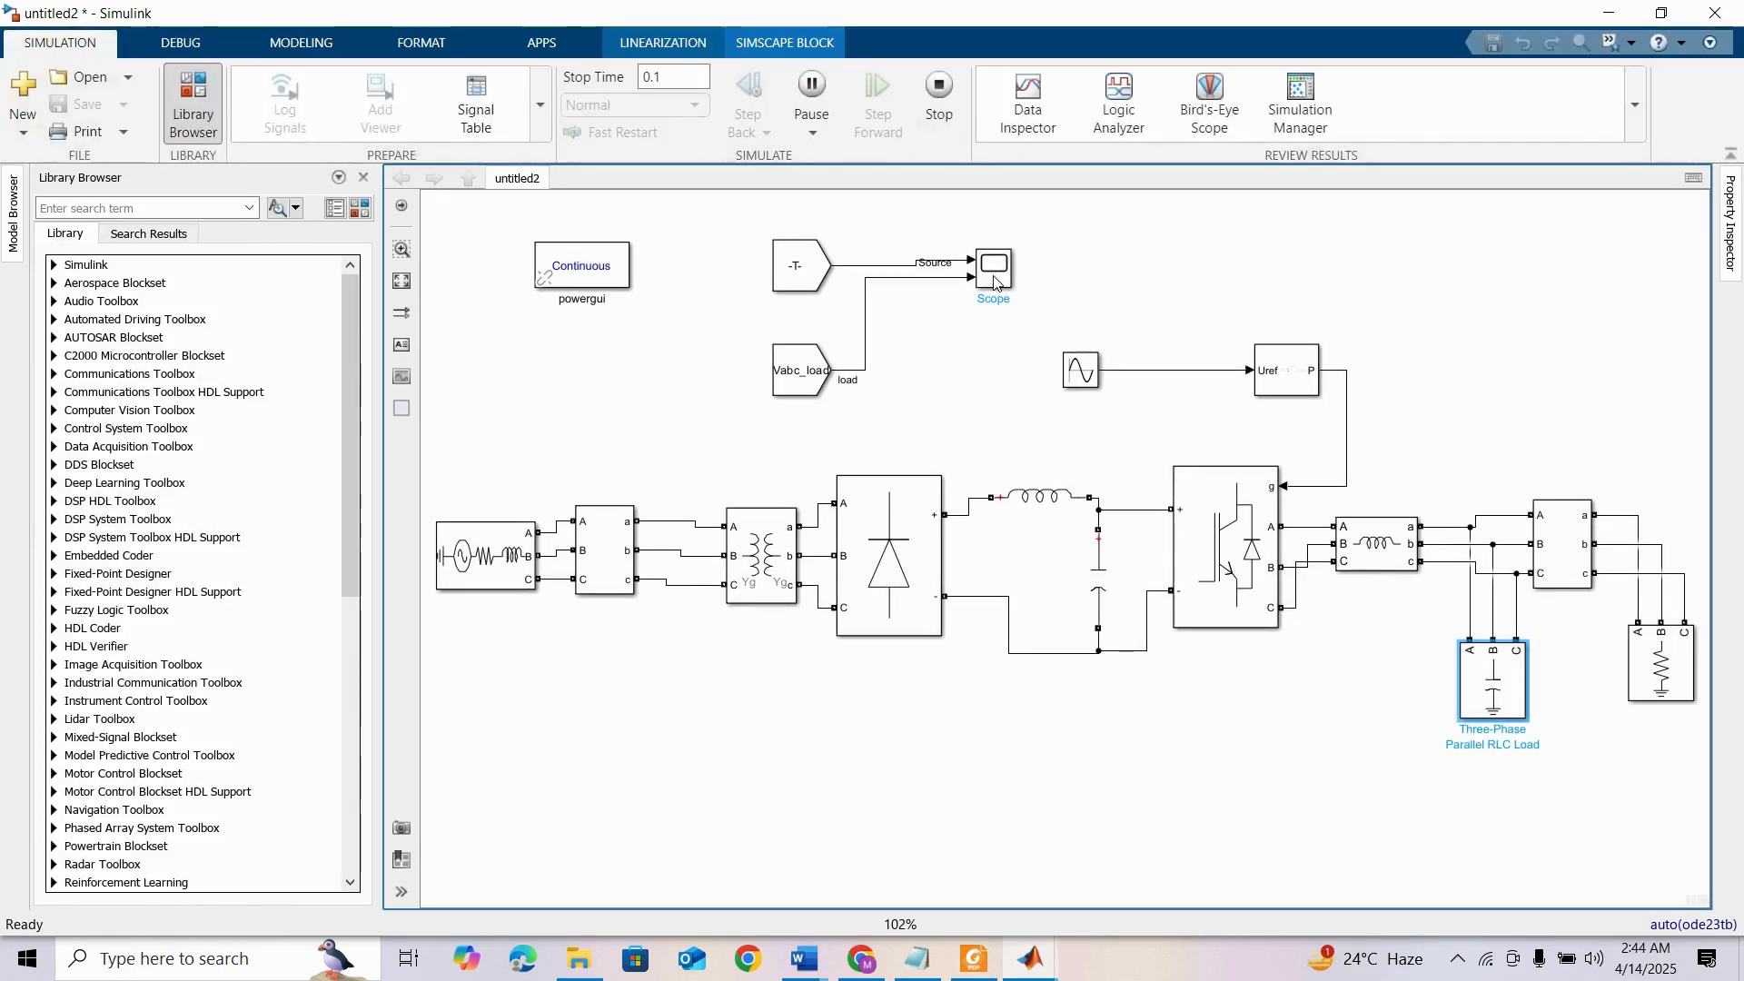
{"action": "double_click", "coordinate": [994, 272]}
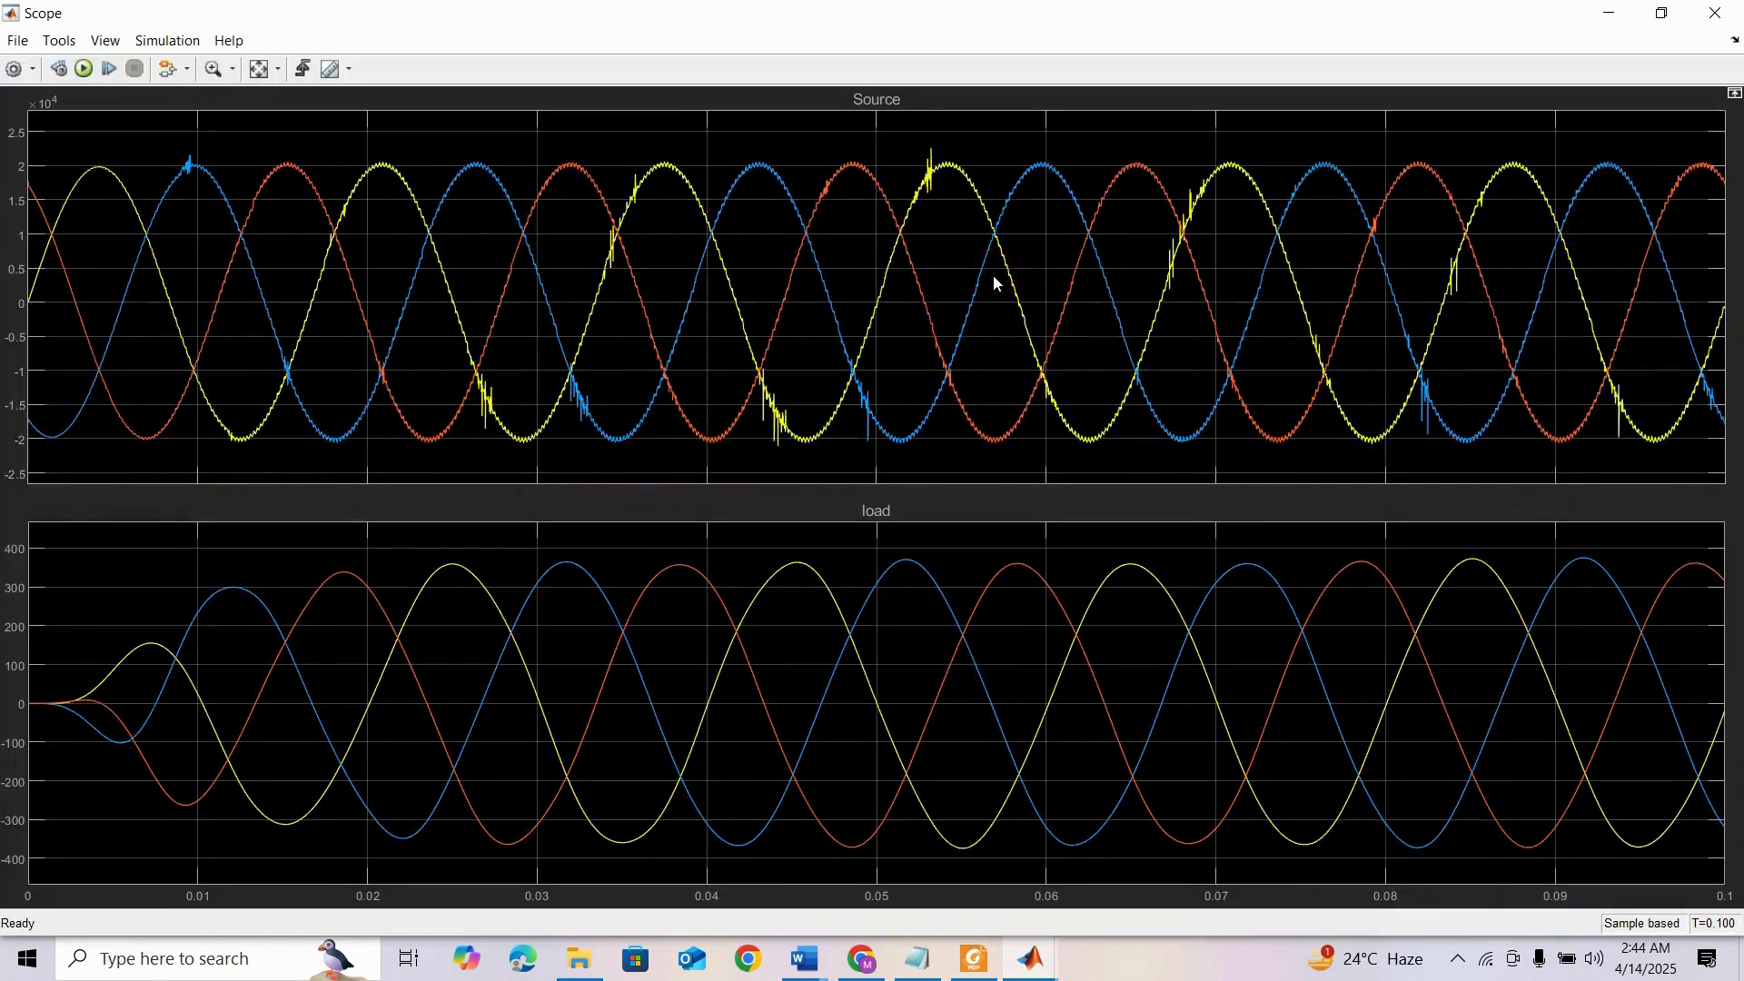